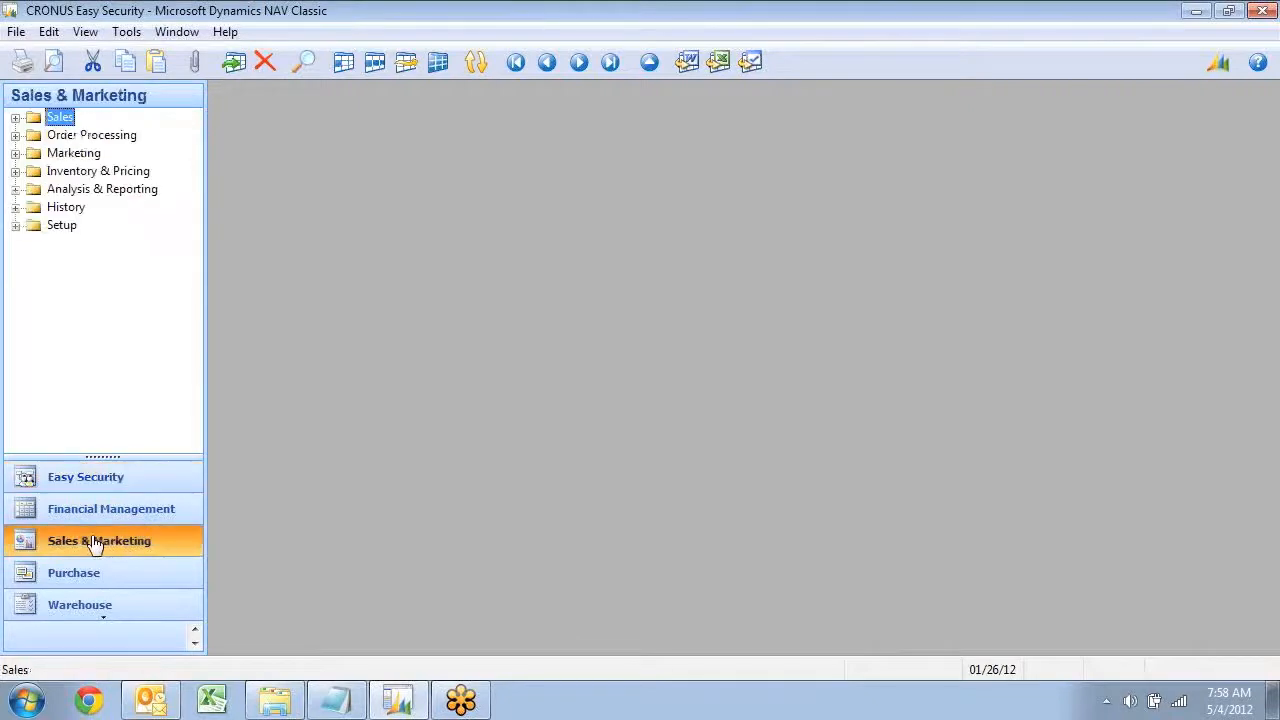
- Open the sales quote and sales order under Order Processing and check the order's general sell-to fields
{"action": "left_click", "coordinate": [60, 137]}
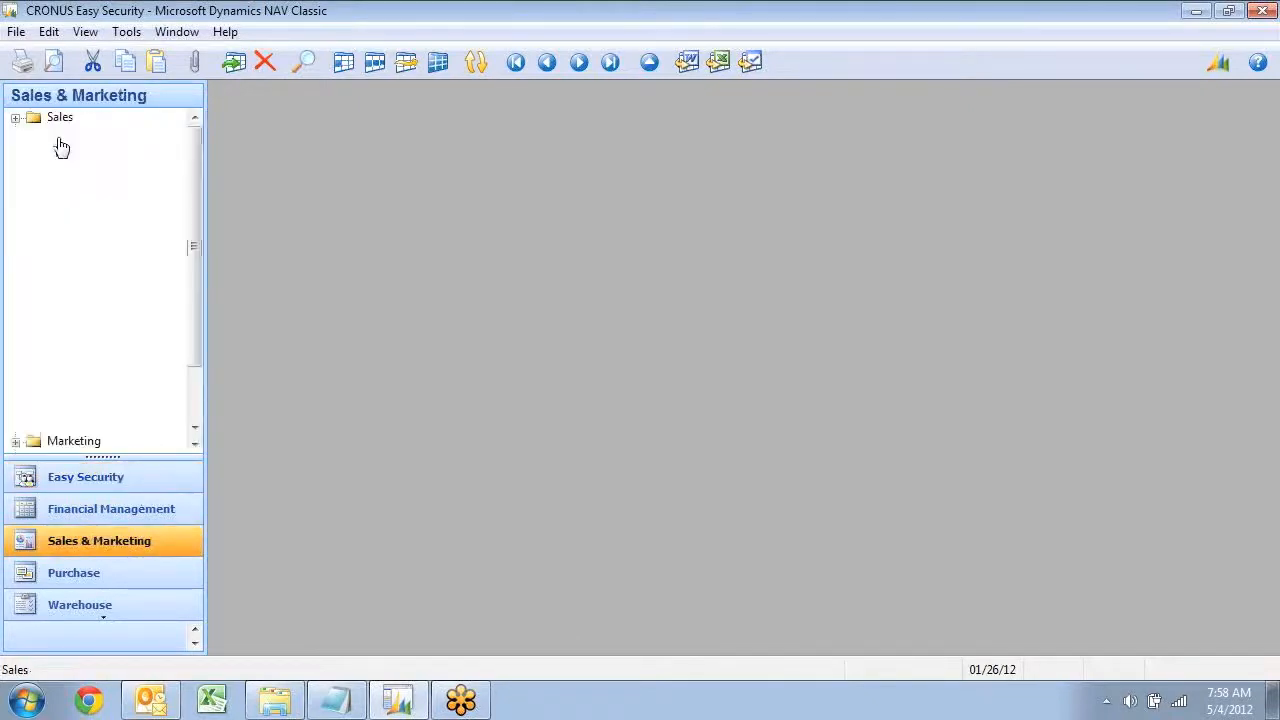
{"action": "left_click", "coordinate": [84, 190]}
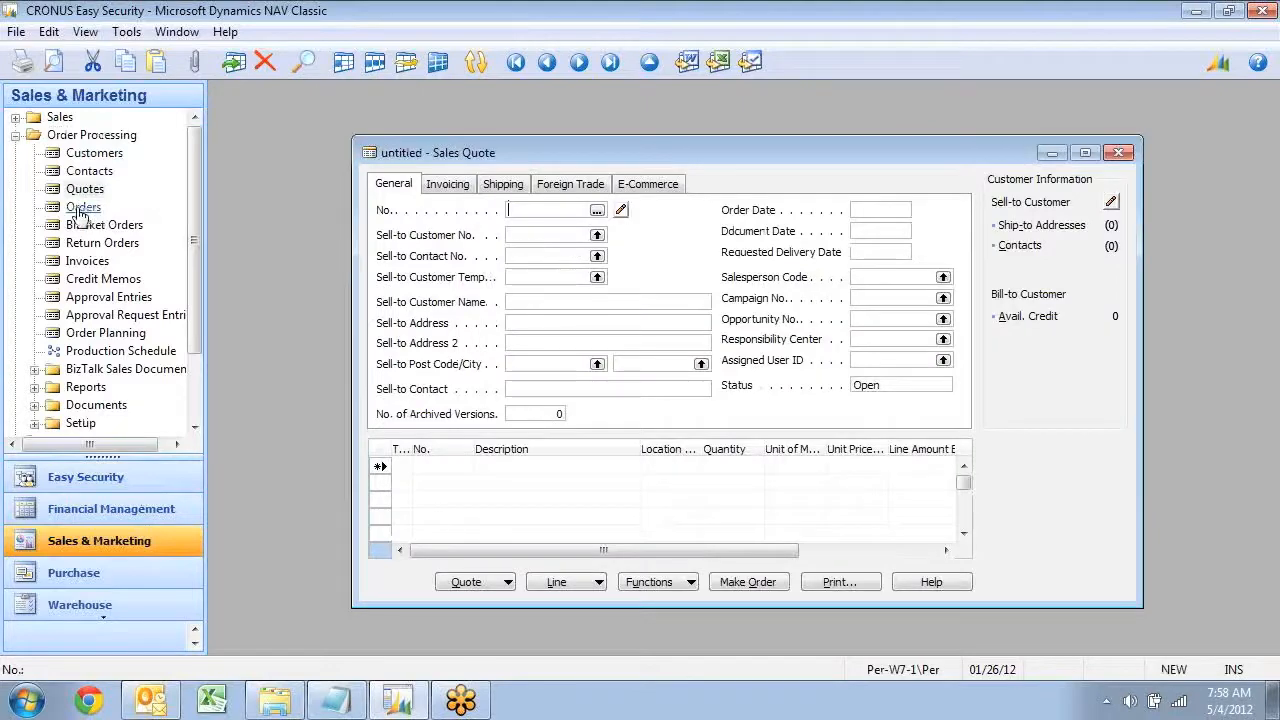
{"action": "left_click", "coordinate": [82, 210]}
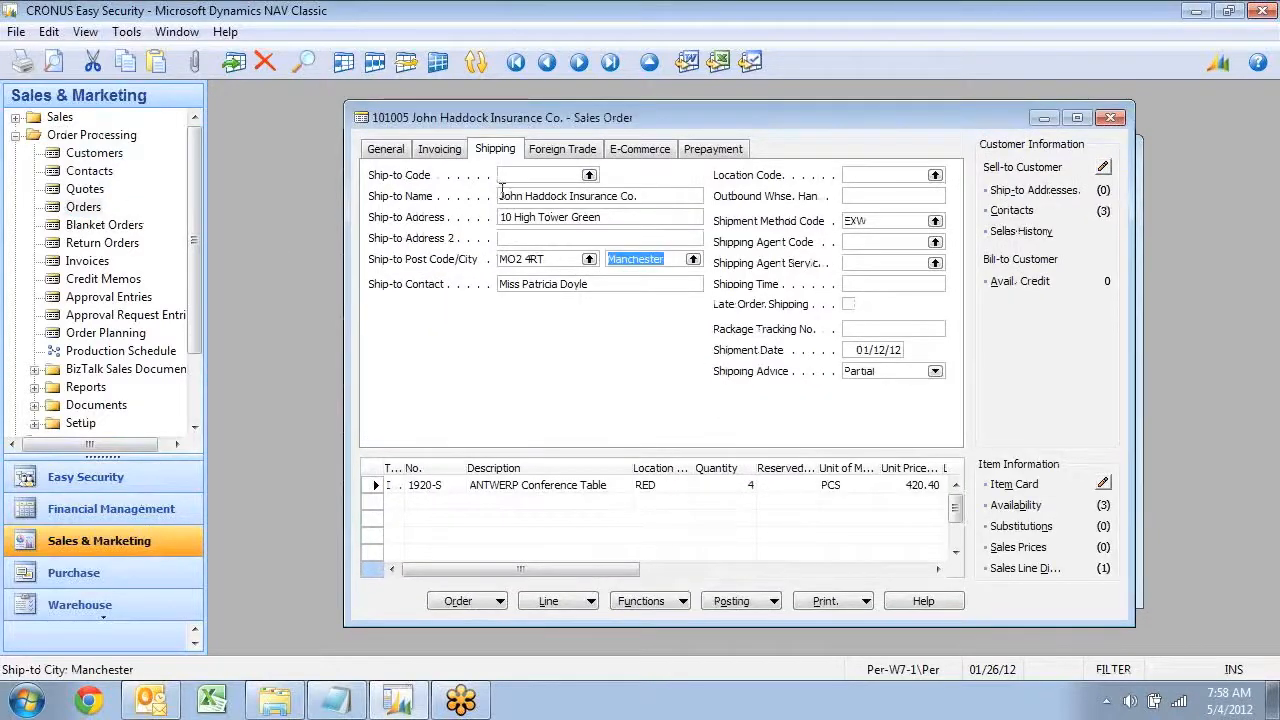
{"action": "left_click", "coordinate": [397, 156]}
{"action": "left_click", "coordinate": [527, 208]}
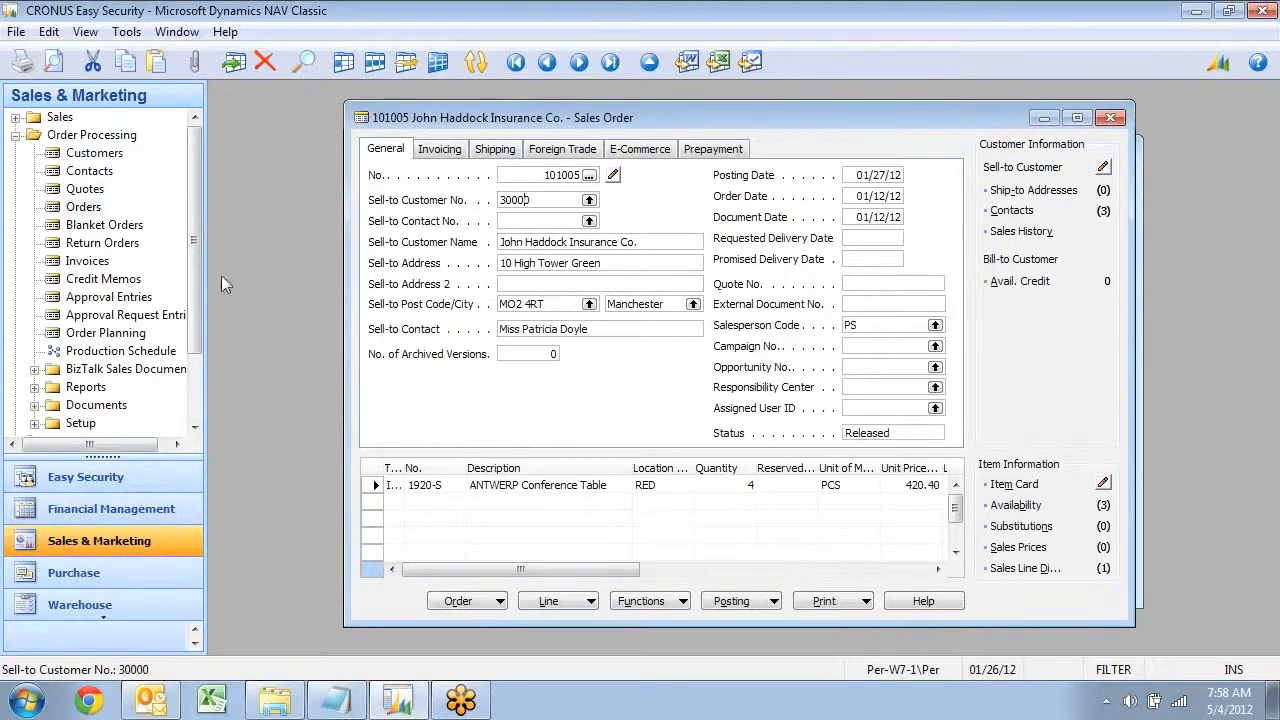
- Open the sales credit memo to check its sell-to fields, and close all the open sales documents
{"action": "left_click", "coordinate": [100, 279]}
{"action": "left_click", "coordinate": [623, 291]}
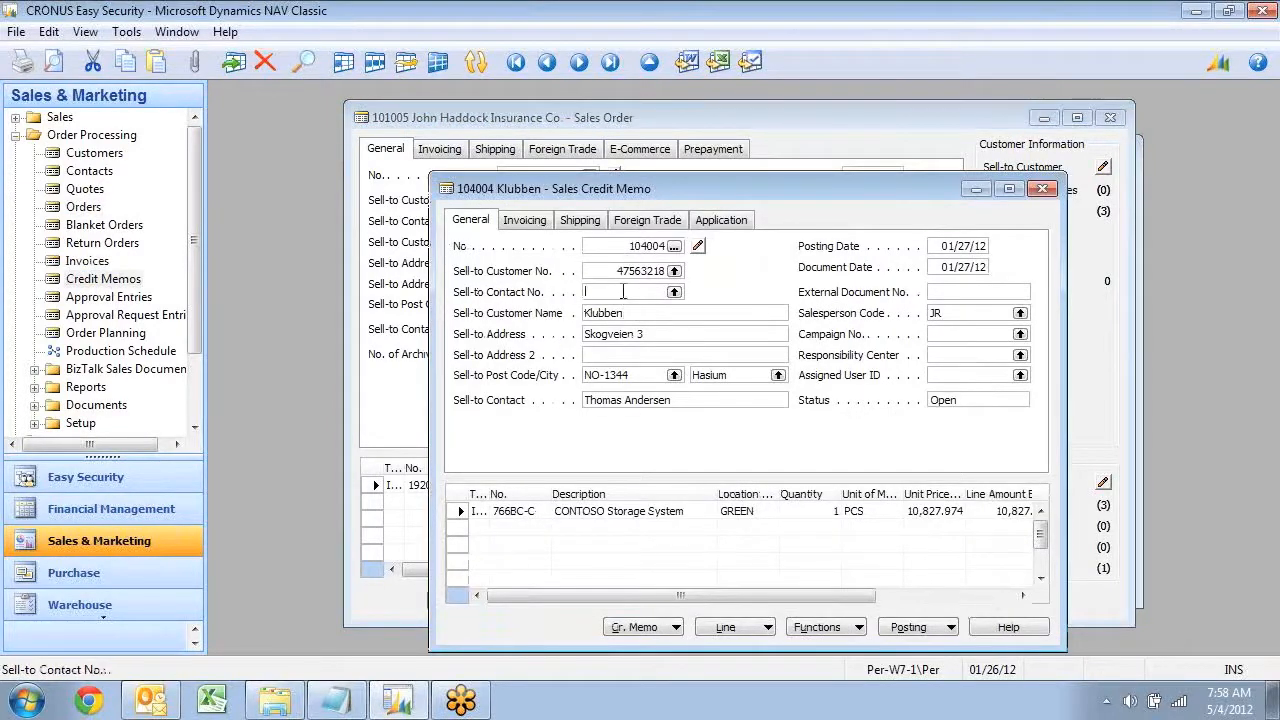
{"action": "key", "text": "Escape"}
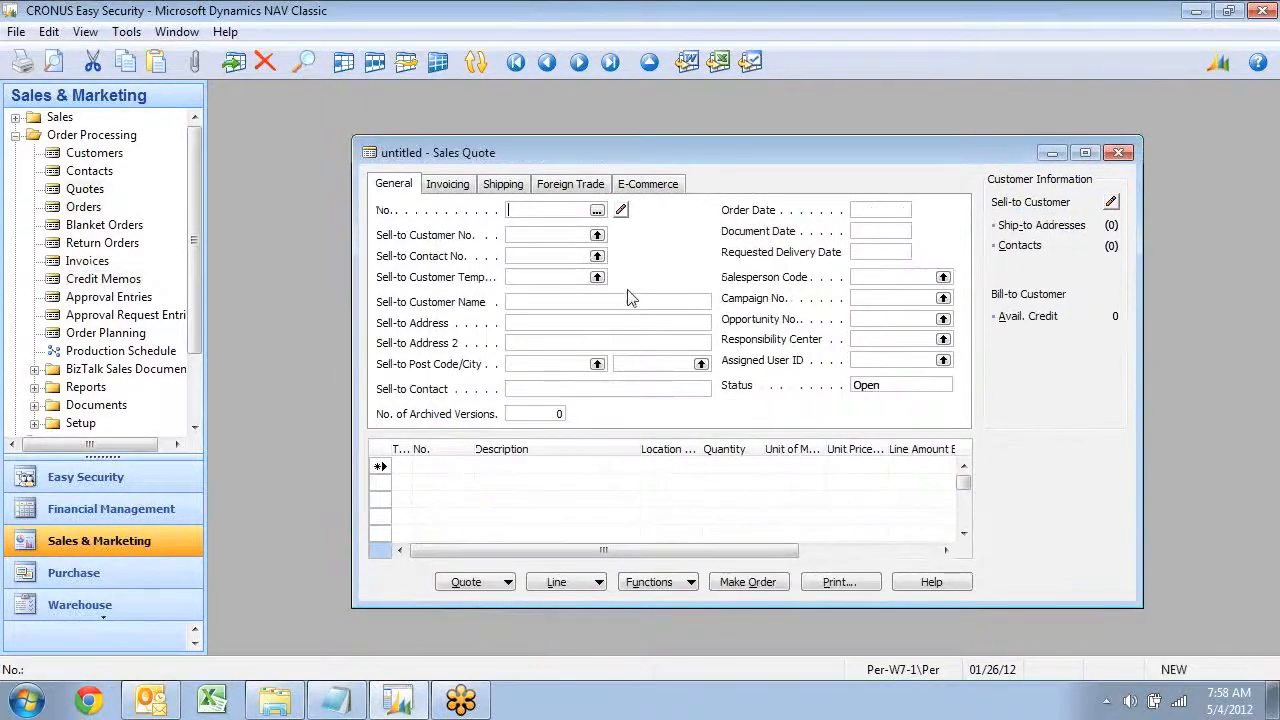
{"action": "key", "text": "Escape"}
- Open User Security Setup for field level security and set the last listed user's Sales Header row to the READONLY security code
{"action": "left_click", "coordinate": [86, 485]}
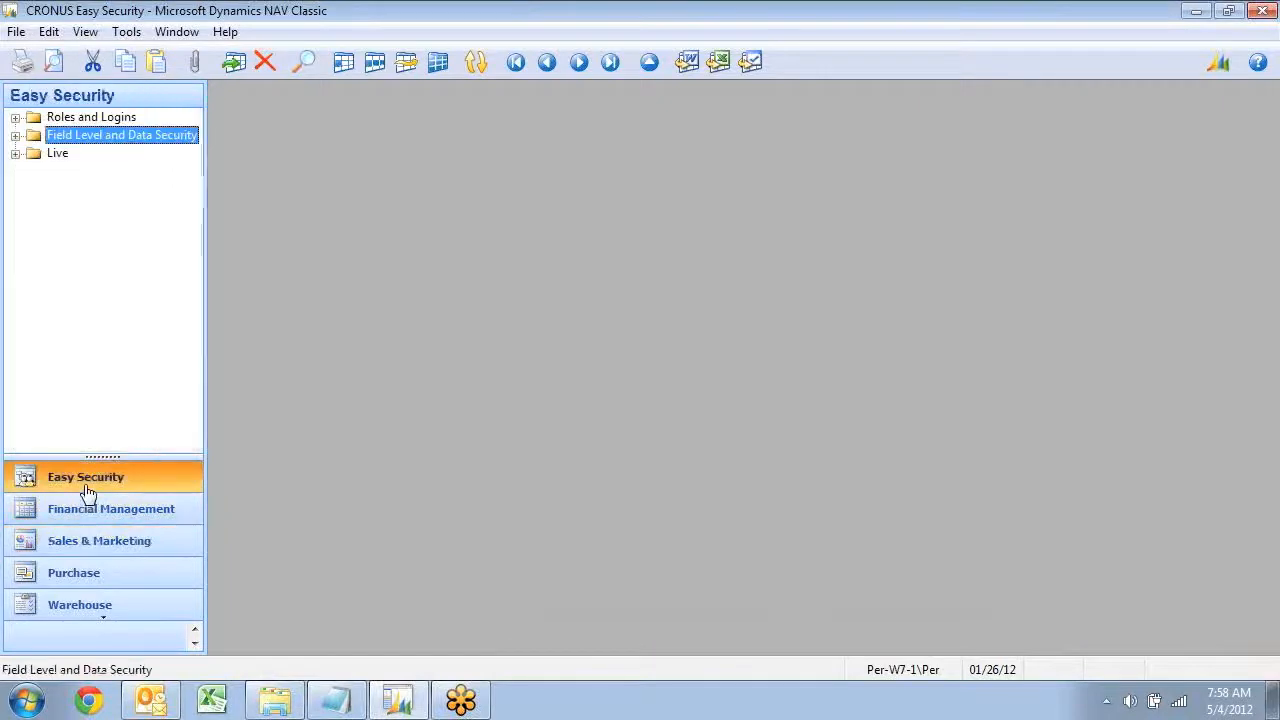
{"action": "left_click", "coordinate": [78, 140]}
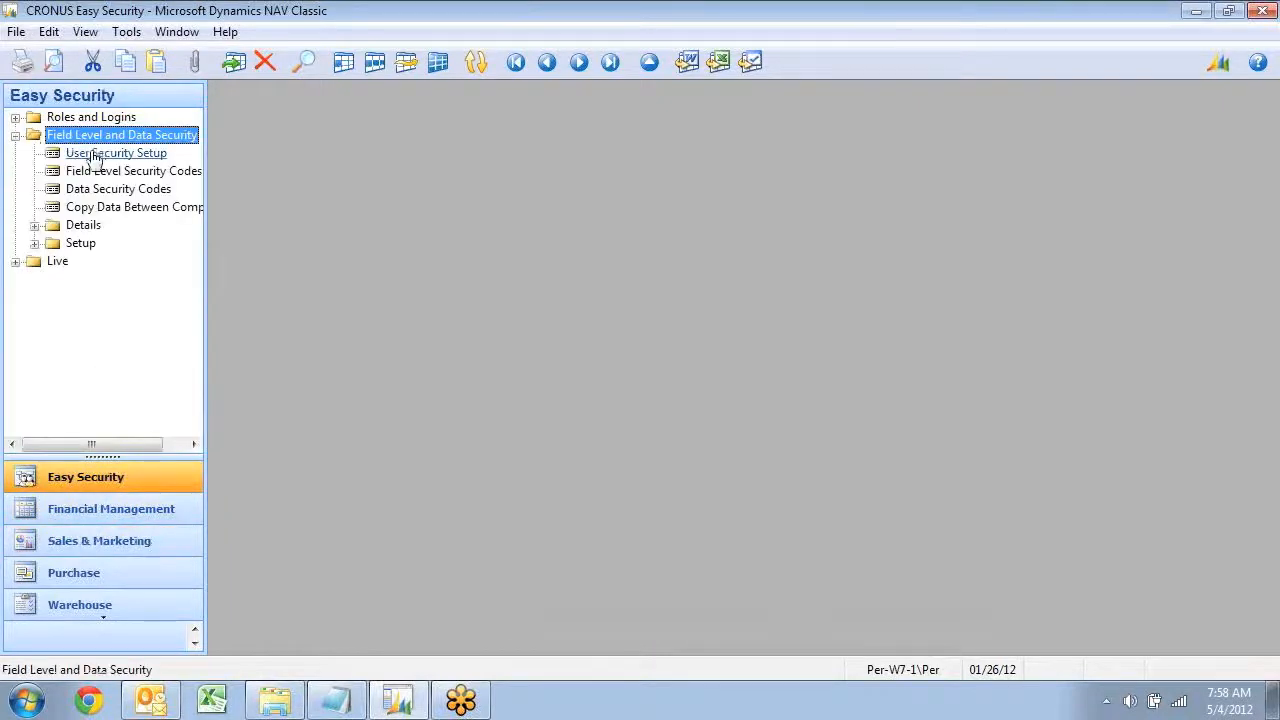
{"action": "left_click", "coordinate": [90, 153]}
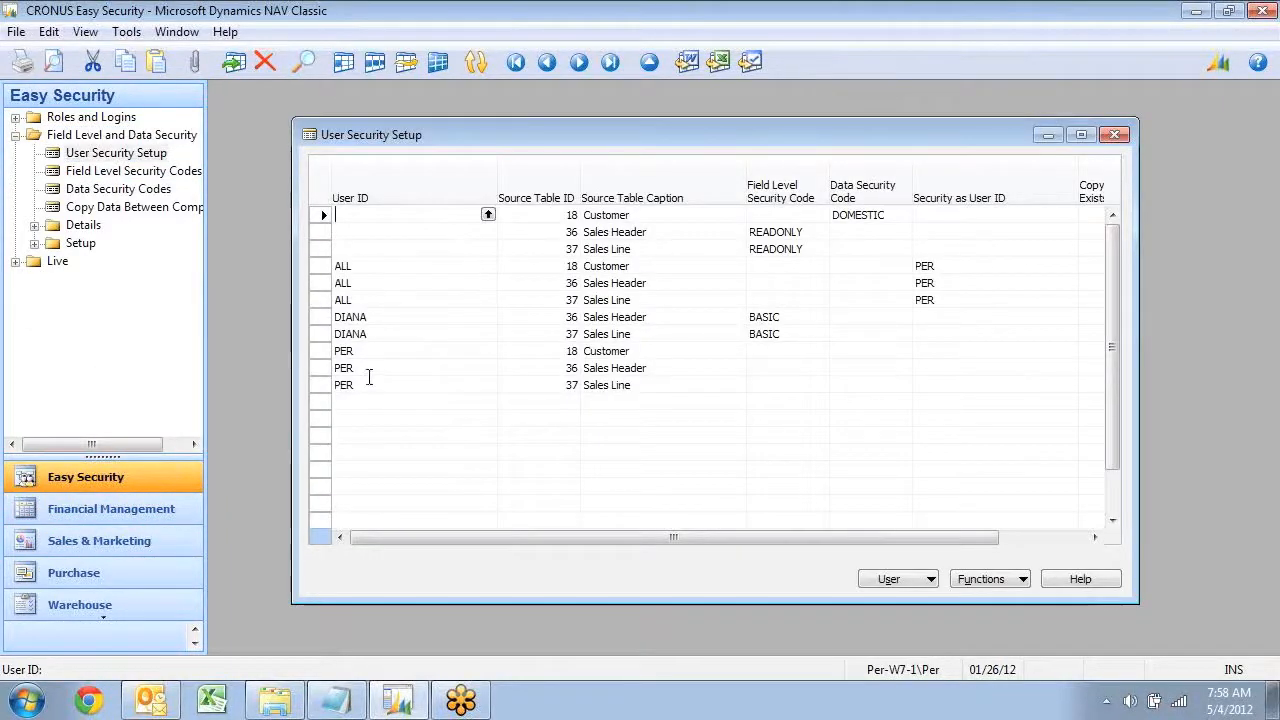
{"action": "left_click", "coordinate": [394, 354]}
{"action": "left_click", "coordinate": [792, 368]}
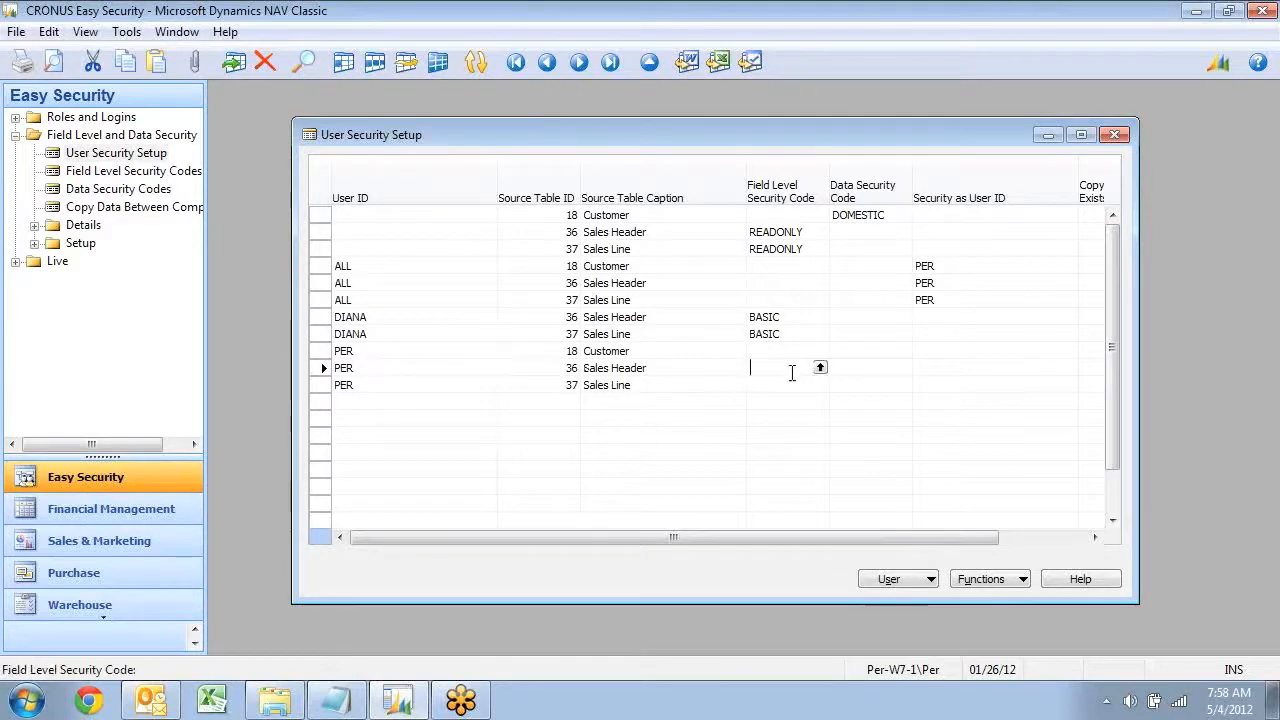
{"action": "left_click", "coordinate": [820, 368]}
{"action": "left_click", "coordinate": [604, 305]}
{"action": "left_click", "coordinate": [643, 574]}
- Set the Field Level Security Code of the last listed user's Sales Line row to READONLY
{"action": "left_click", "coordinate": [800, 385]}
{"action": "left_click", "coordinate": [820, 385]}
{"action": "left_click", "coordinate": [582, 306]}
{"action": "left_click", "coordinate": [645, 574]}
{"action": "key", "text": "Up"}
{"action": "key", "text": "Up"}
{"action": "key", "text": "Up"}
{"action": "key", "text": "Up"}
{"action": "key", "text": "Up"}
{"action": "key", "text": "Up"}
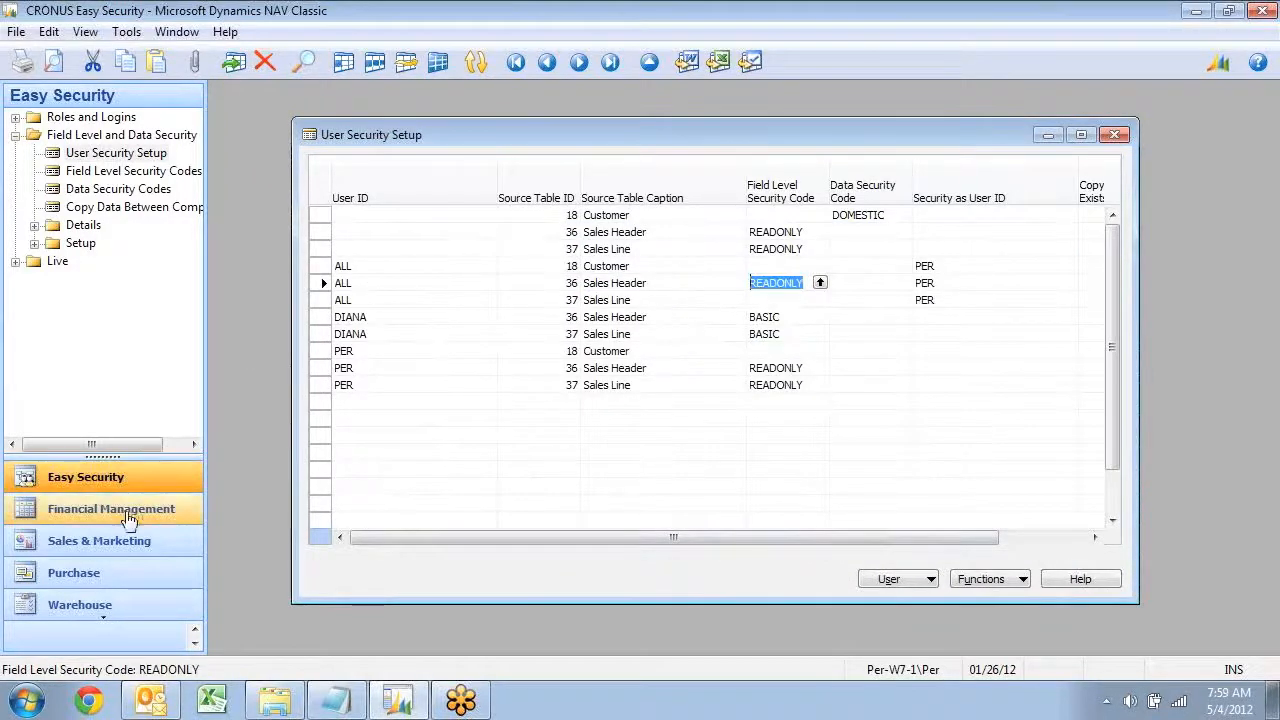
- Open the sales quote and the sales order to check whether their fields and functions can be used
{"action": "left_click", "coordinate": [95, 542]}
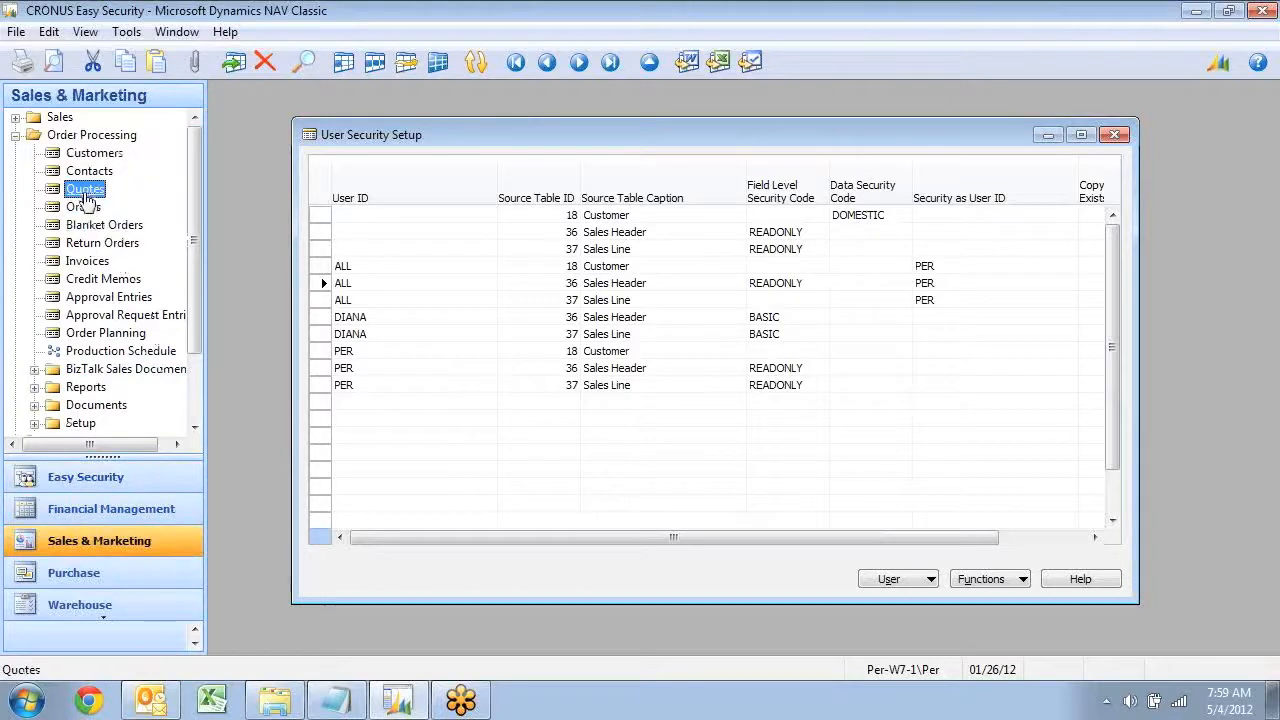
{"action": "double_click", "coordinate": [85, 190]}
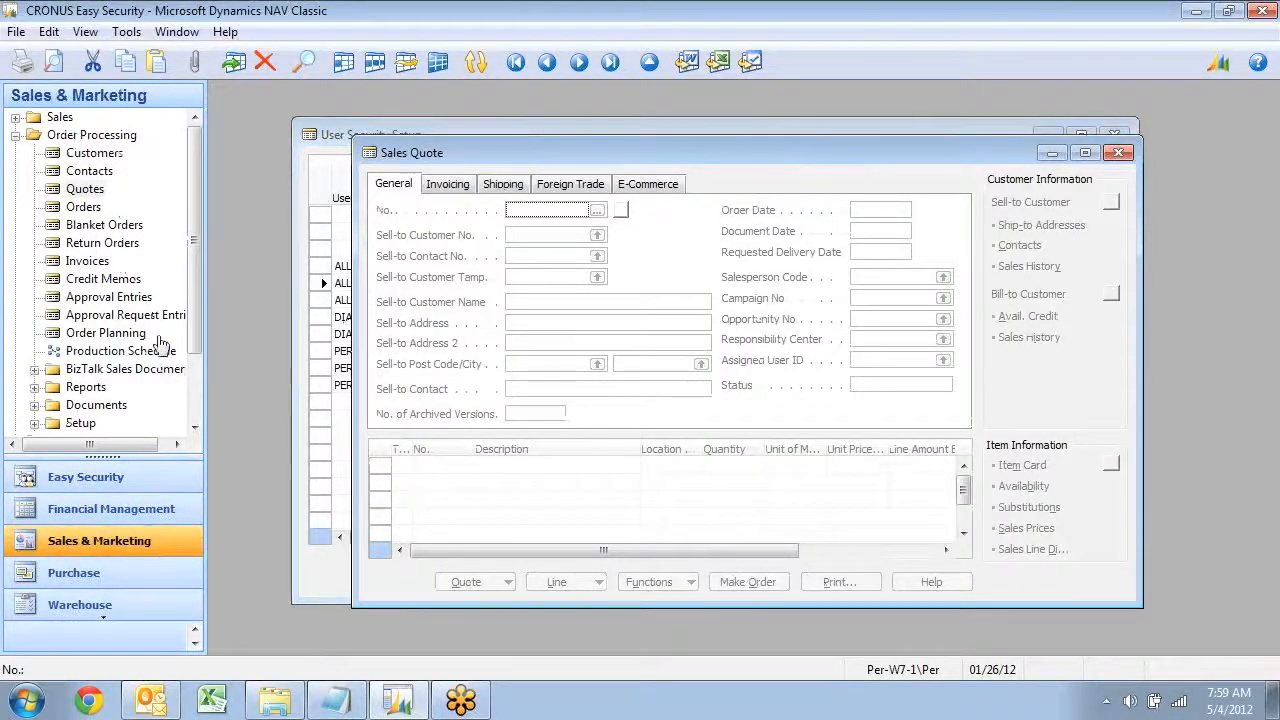
{"action": "left_click", "coordinate": [80, 208]}
{"action": "double_click", "coordinate": [80, 208]}
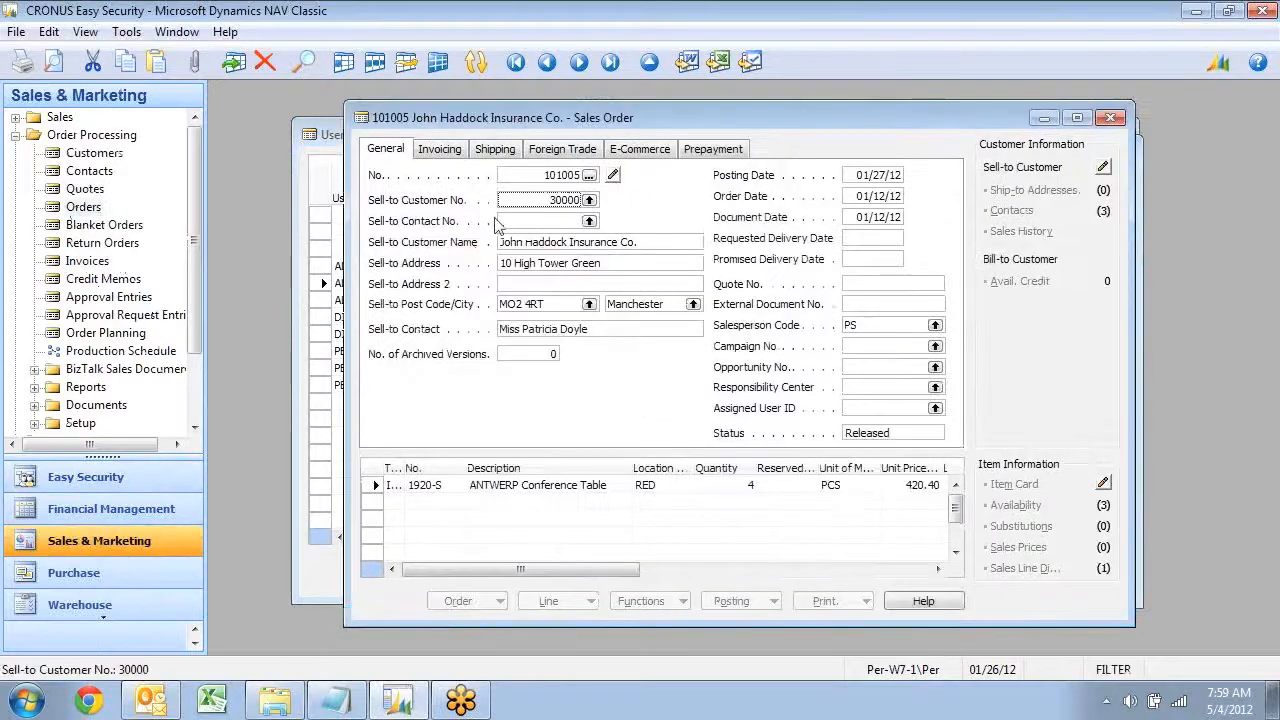
{"action": "left_click", "coordinate": [522, 330]}
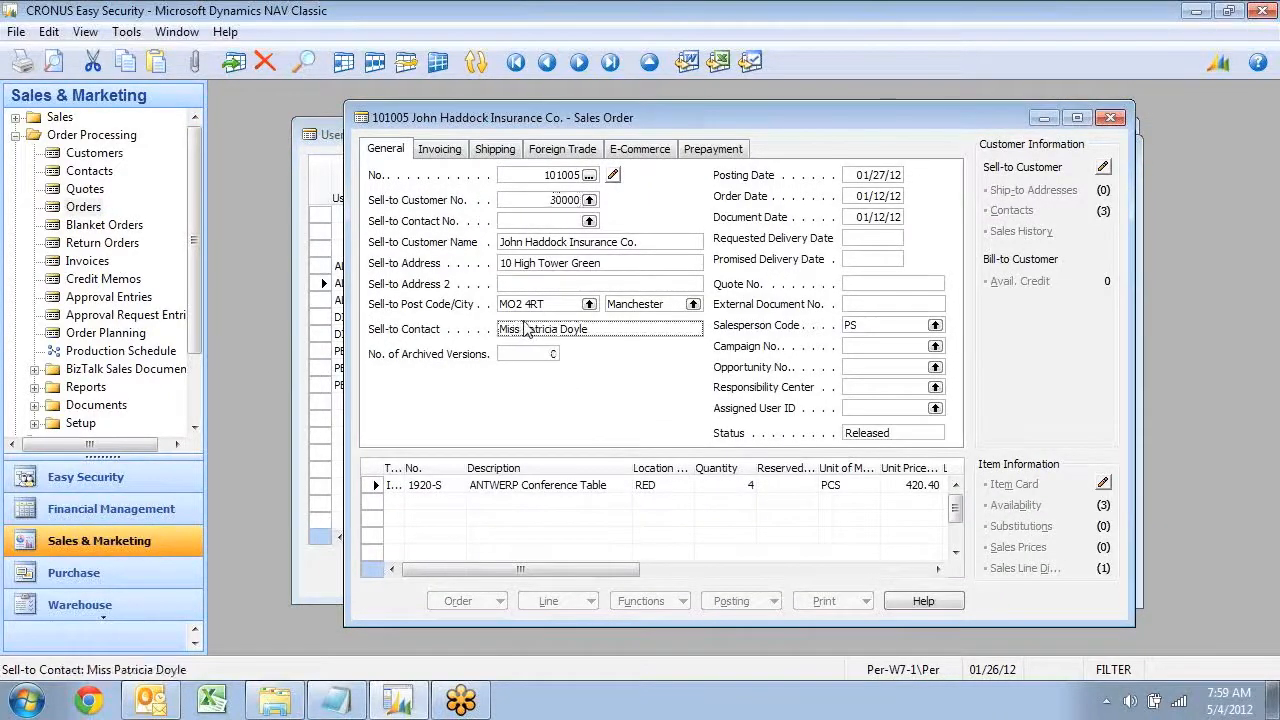
- Check the sales credit memo, and close the credit memo, order and quote to return to User Security Setup
{"action": "left_click", "coordinate": [100, 279]}
{"action": "key", "text": "Escape"}
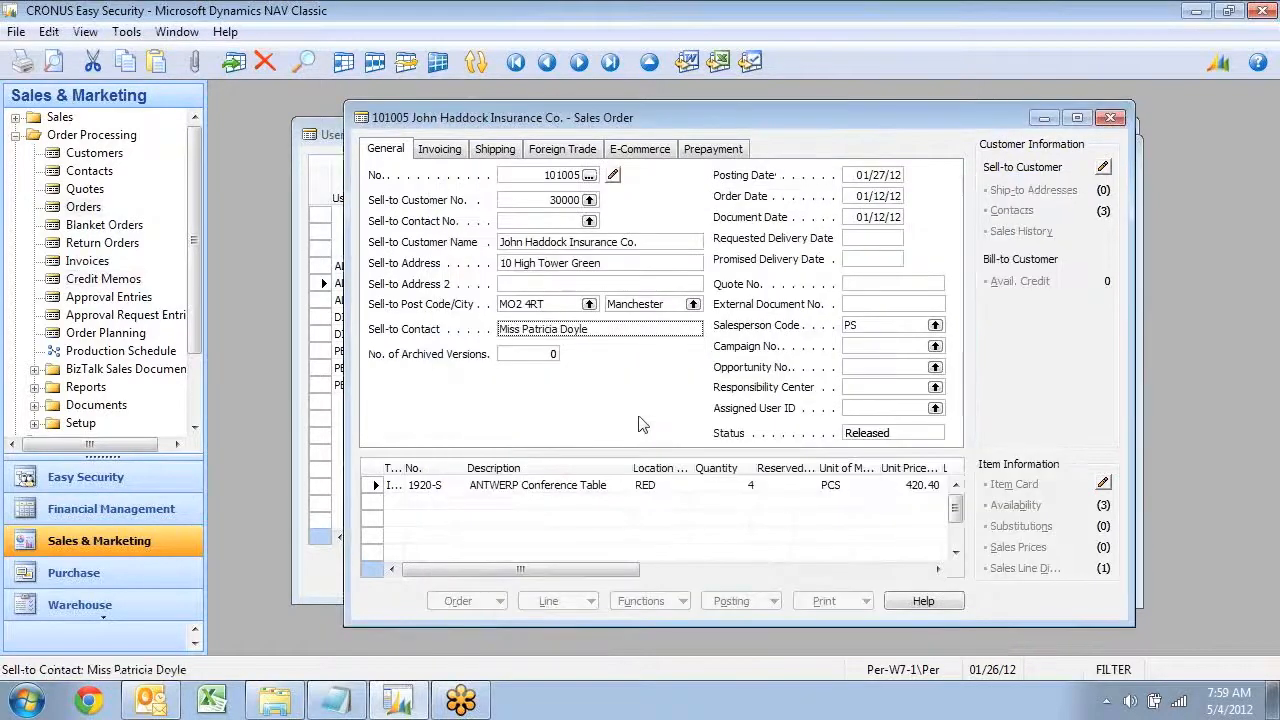
{"action": "key", "text": "Escape"}
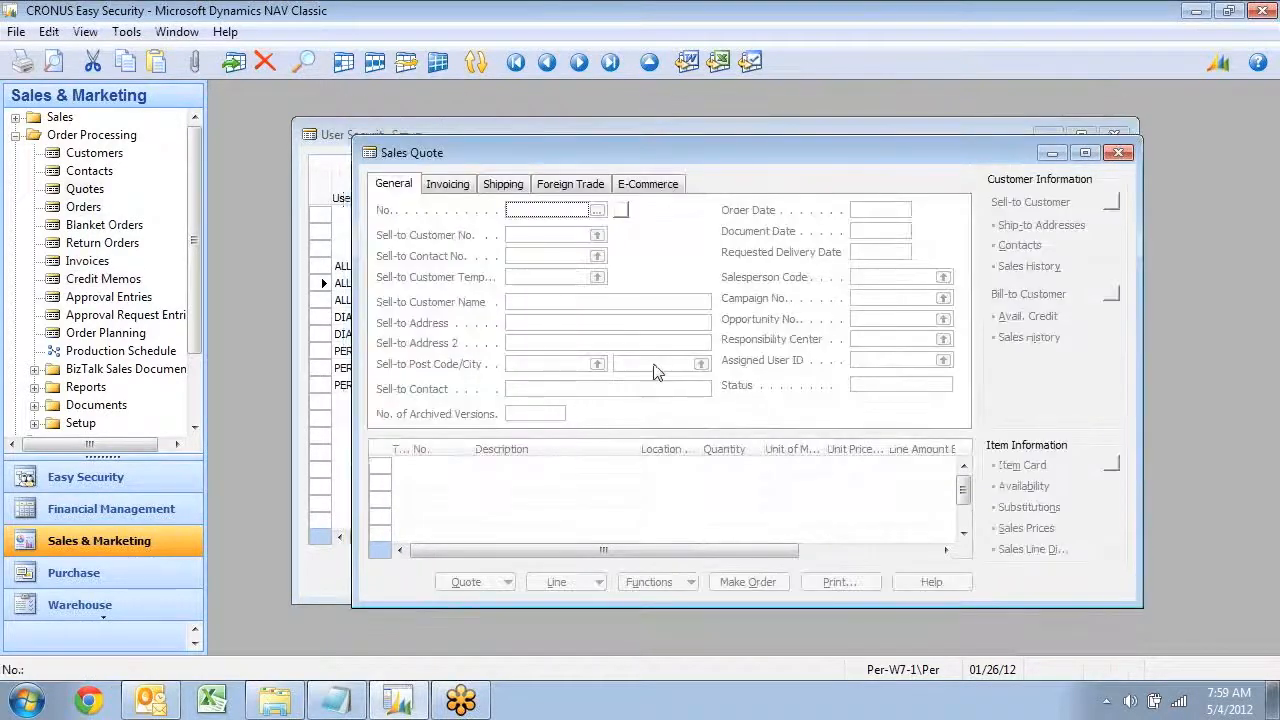
{"action": "key", "text": "Escape"}
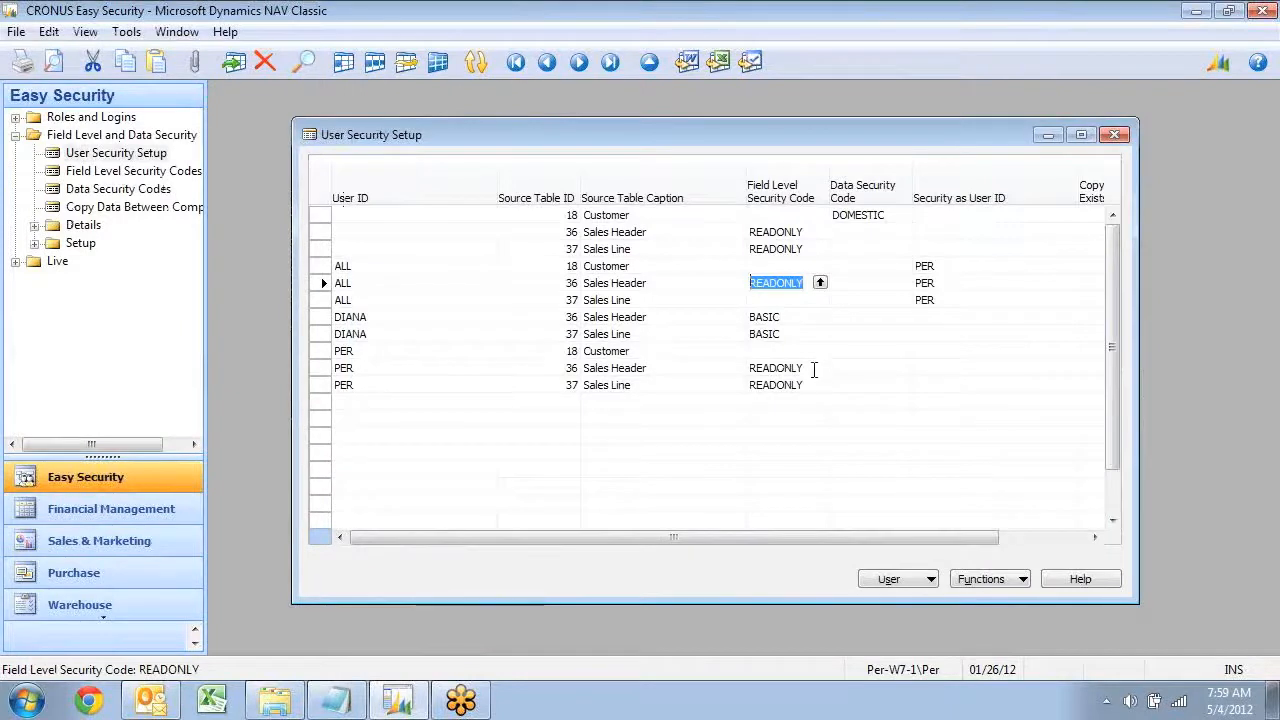
- Change the Field Level Security Code to BASIC on the last listed user's Sales Header and Sales Line rows
{"action": "left_click", "coordinate": [814, 369]}
{"action": "left_click", "coordinate": [820, 368]}
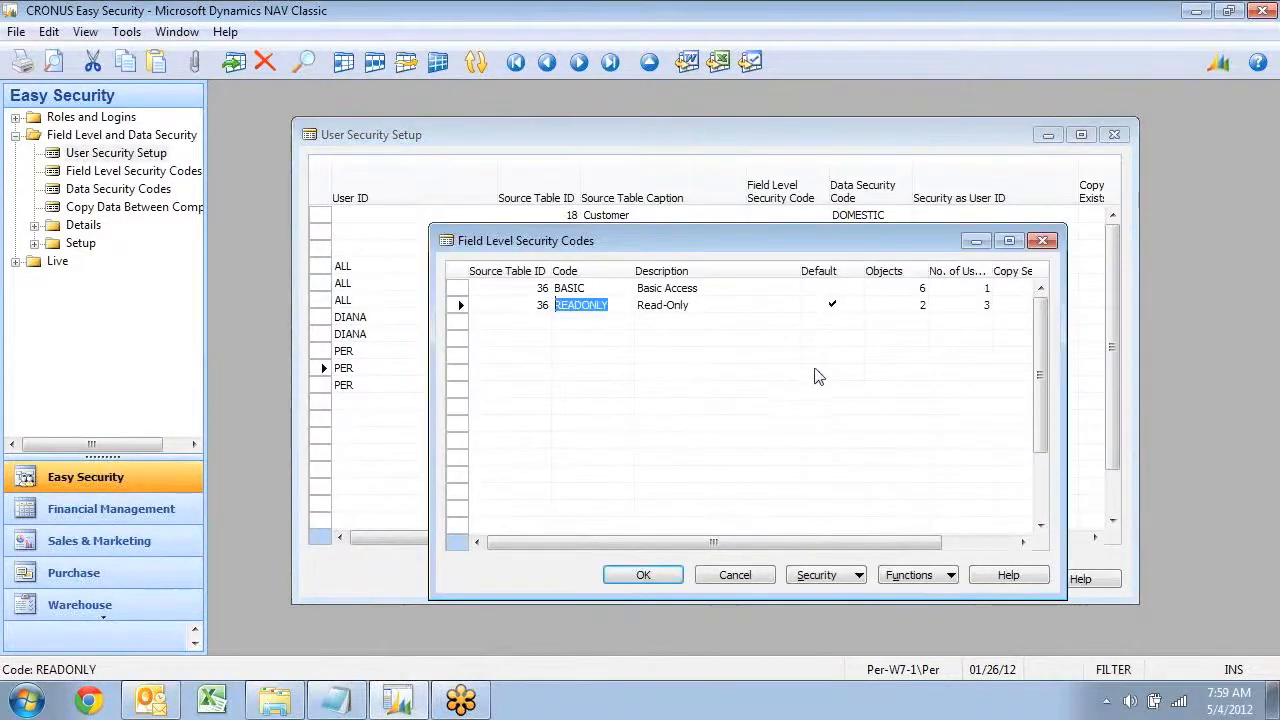
{"action": "left_click", "coordinate": [600, 289]}
{"action": "left_click", "coordinate": [645, 575]}
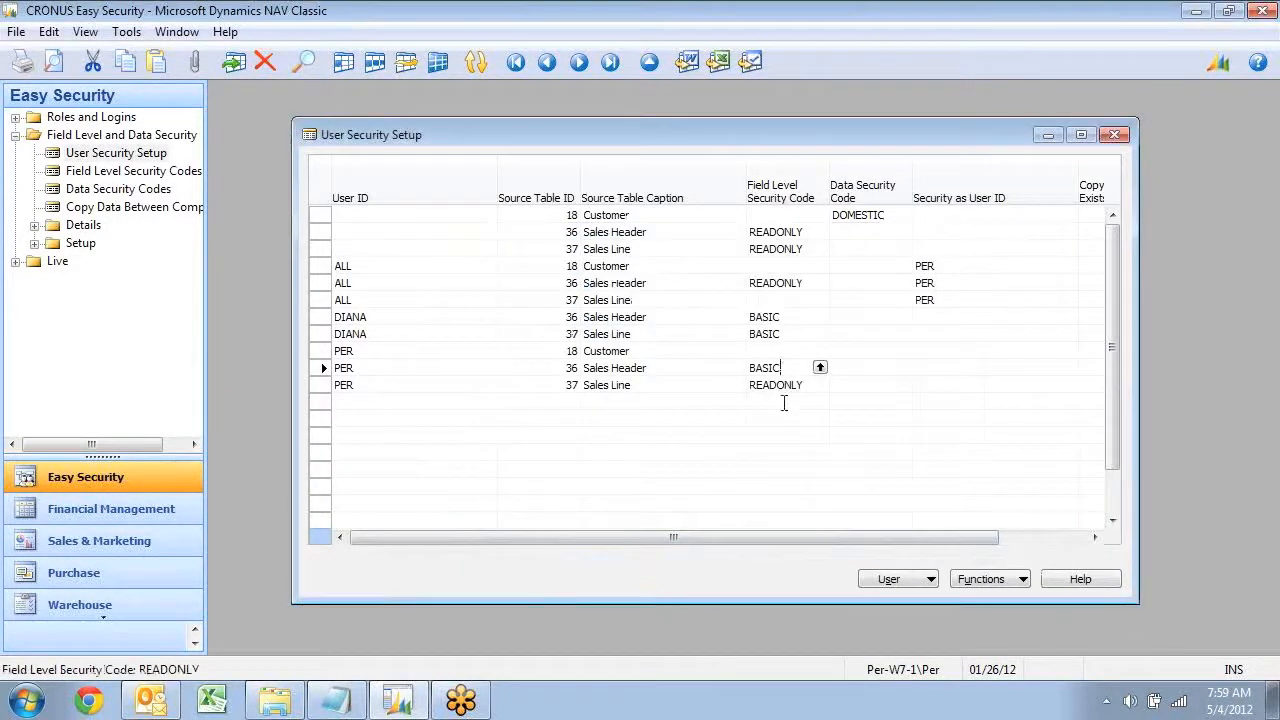
{"action": "left_click", "coordinate": [819, 385]}
{"action": "left_click", "coordinate": [630, 289]}
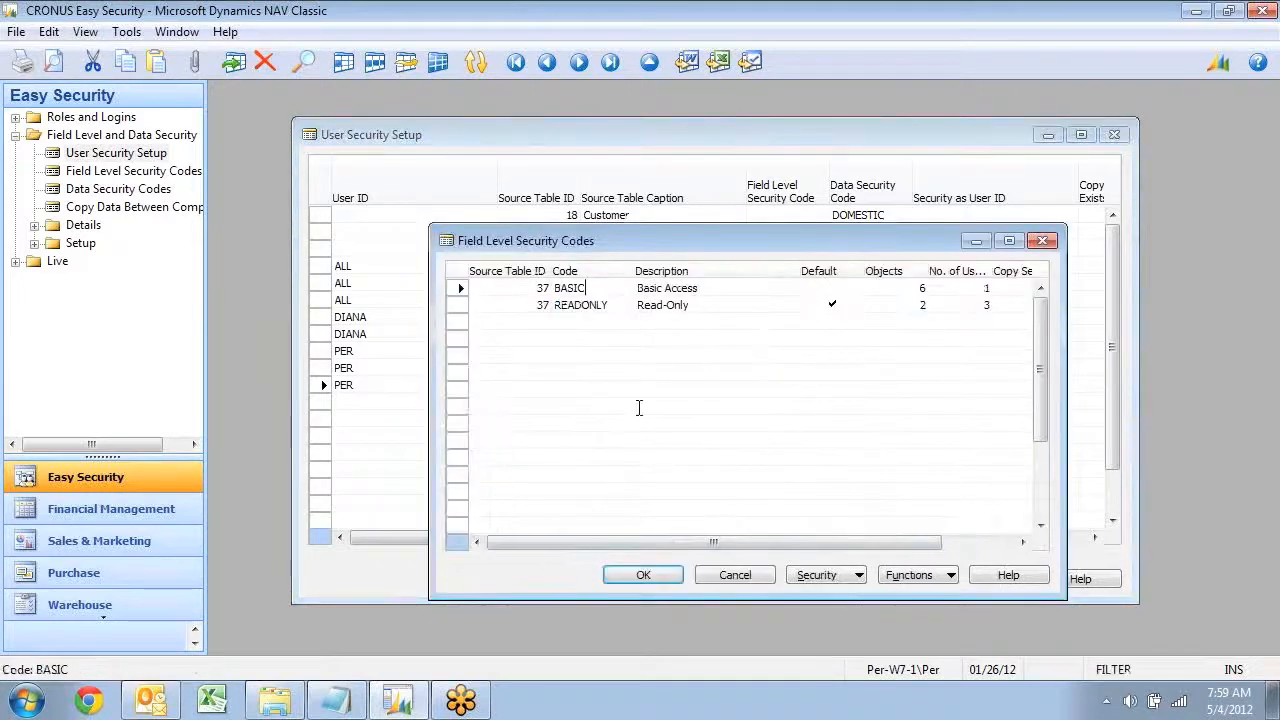
{"action": "left_click", "coordinate": [645, 575]}
{"action": "key", "text": "Up"}
{"action": "key", "text": "Up"}
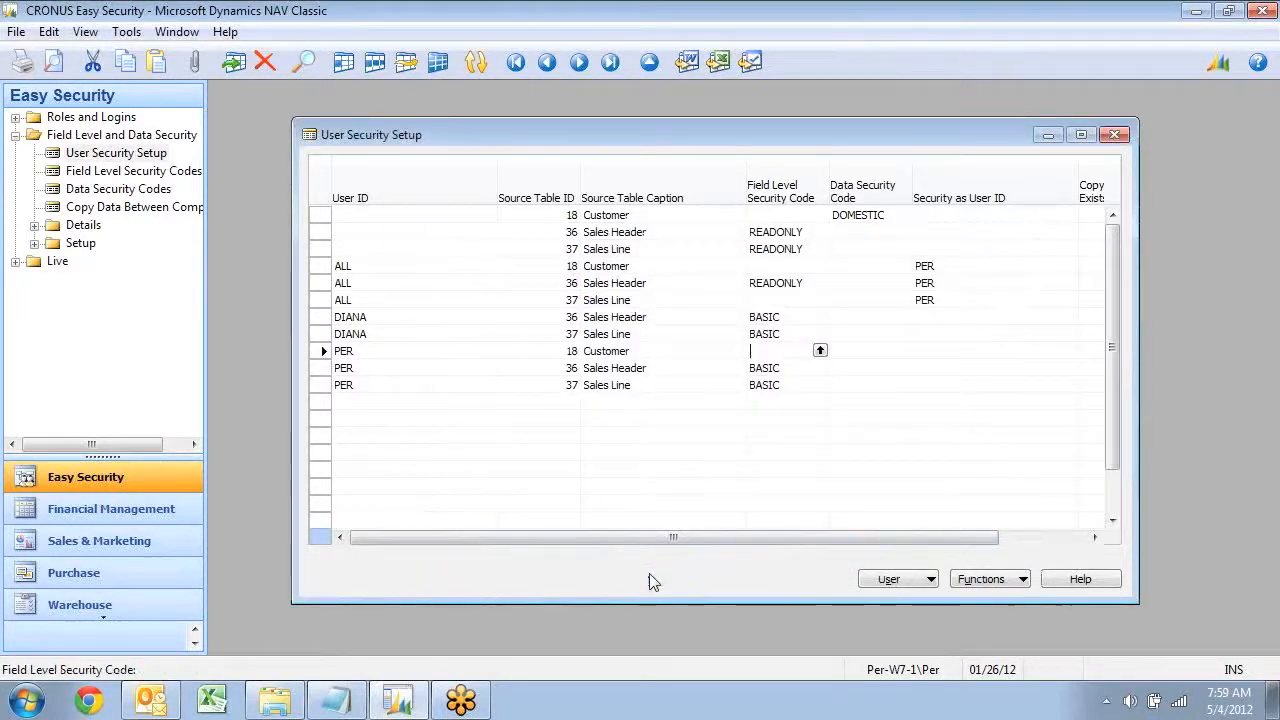
- Start a new sales quote under Order Processing and check that its sell-to header fields accept entry
{"action": "left_click", "coordinate": [88, 548]}
{"action": "left_click", "coordinate": [85, 189]}
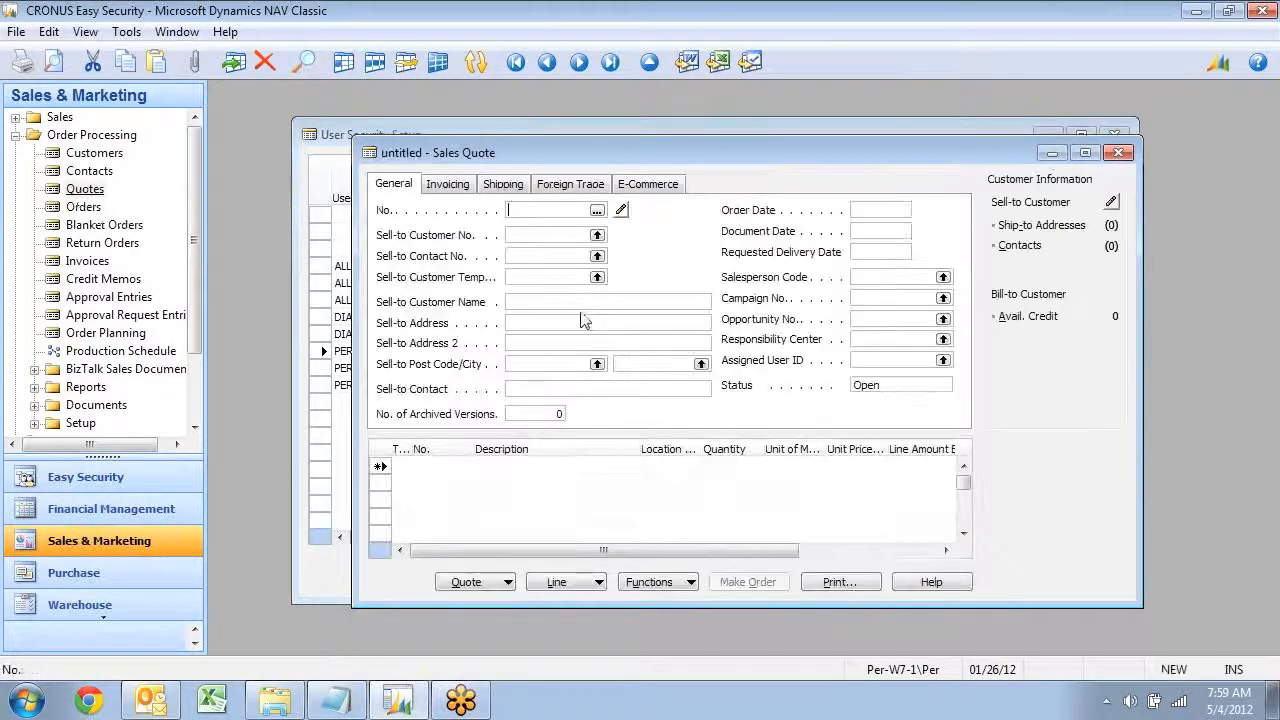
{"action": "left_click", "coordinate": [533, 252]}
{"action": "left_click", "coordinate": [531, 319]}
{"action": "left_click", "coordinate": [571, 363]}
{"action": "left_click", "coordinate": [631, 328]}
{"action": "left_click", "coordinate": [534, 236]}
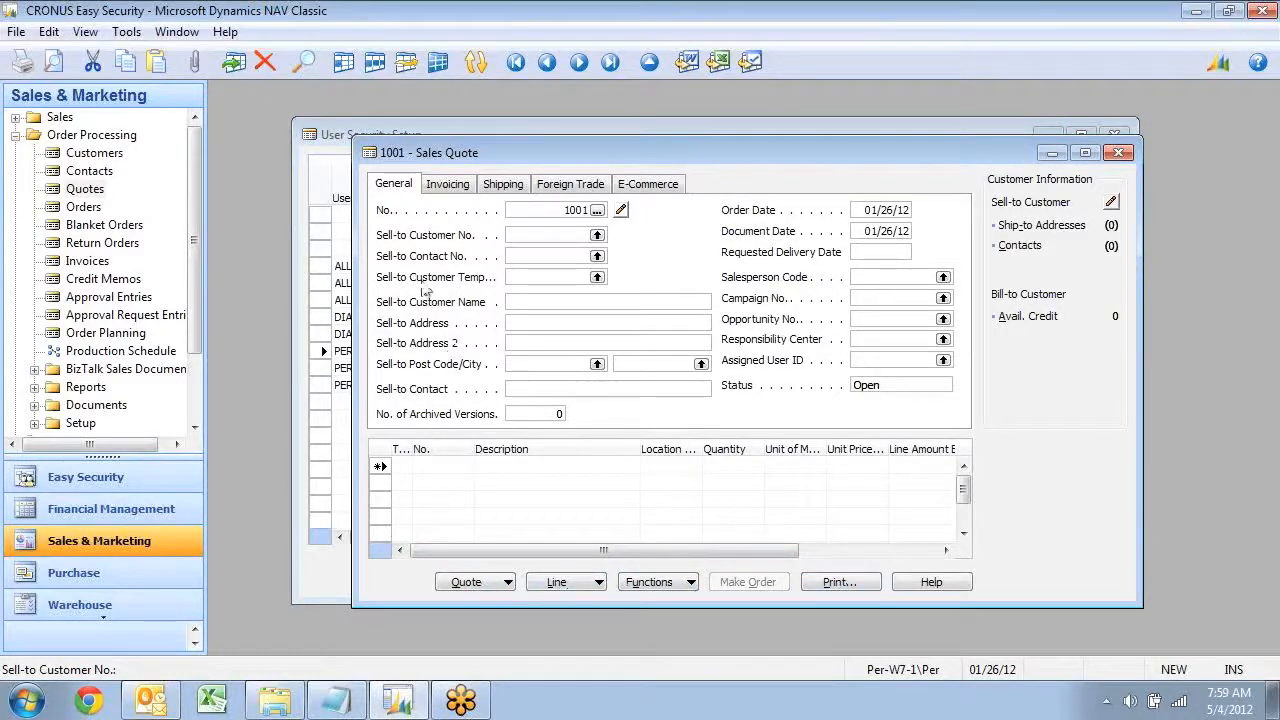
- Create a new sales order with The Cannon Group PLC as the sell-to customer
{"action": "left_click", "coordinate": [82, 207]}
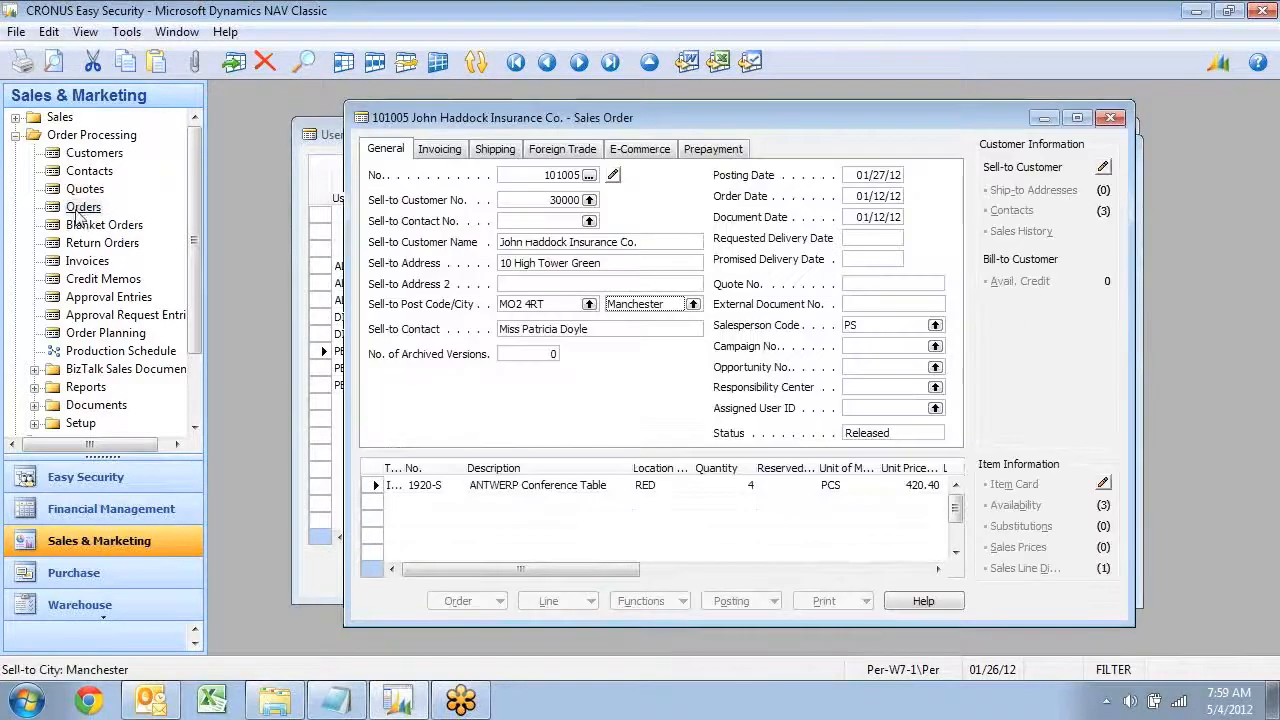
{"action": "left_click", "coordinate": [538, 201]}
{"action": "key", "text": "F3"}
{"action": "left_click", "coordinate": [534, 201]}
{"action": "left_click", "coordinate": [589, 201]}
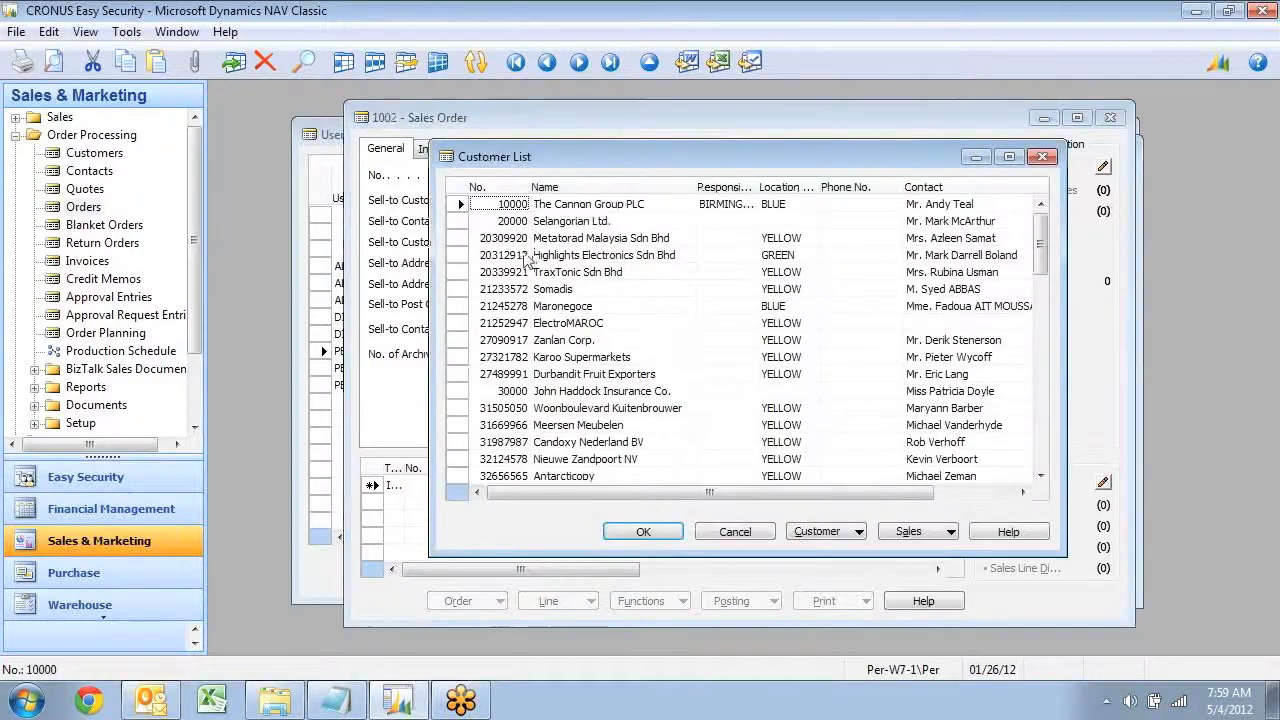
{"action": "left_click", "coordinate": [643, 531]}
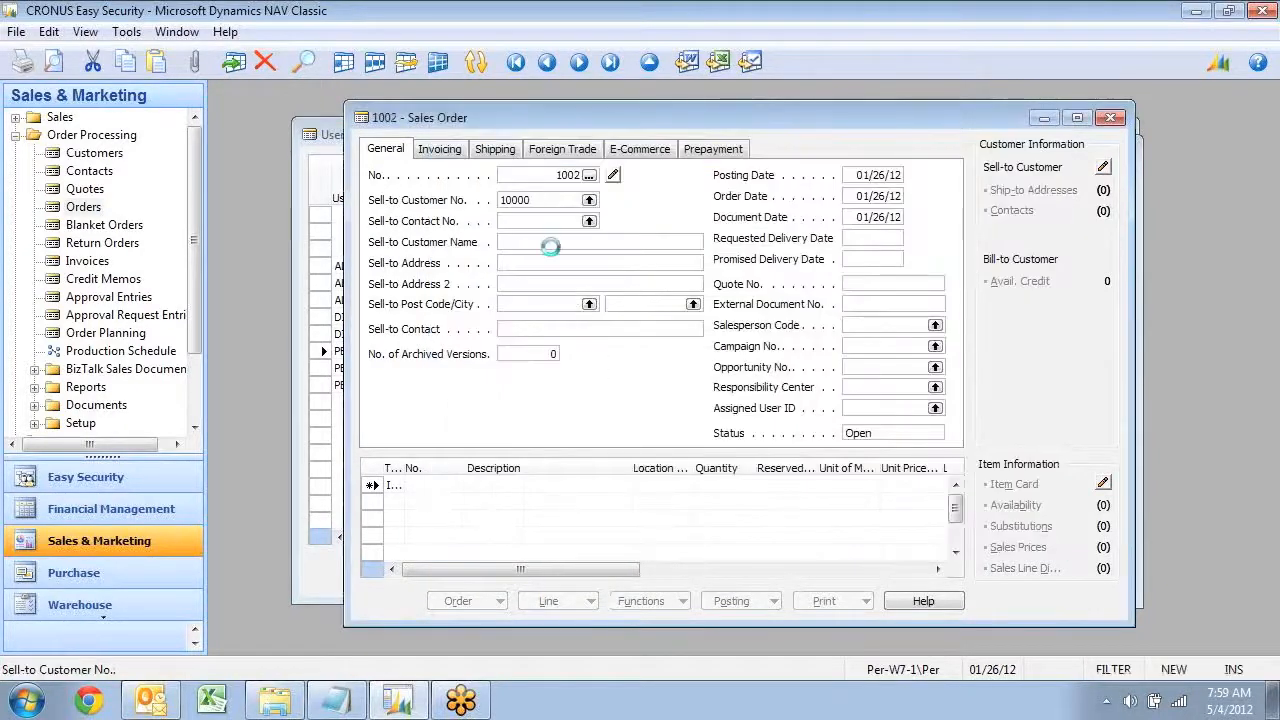
{"action": "left_click", "coordinate": [527, 266]}
- Check whether the new order's sell-to address and shipping address fields can be edited
{"action": "left_click", "coordinate": [531, 310]}
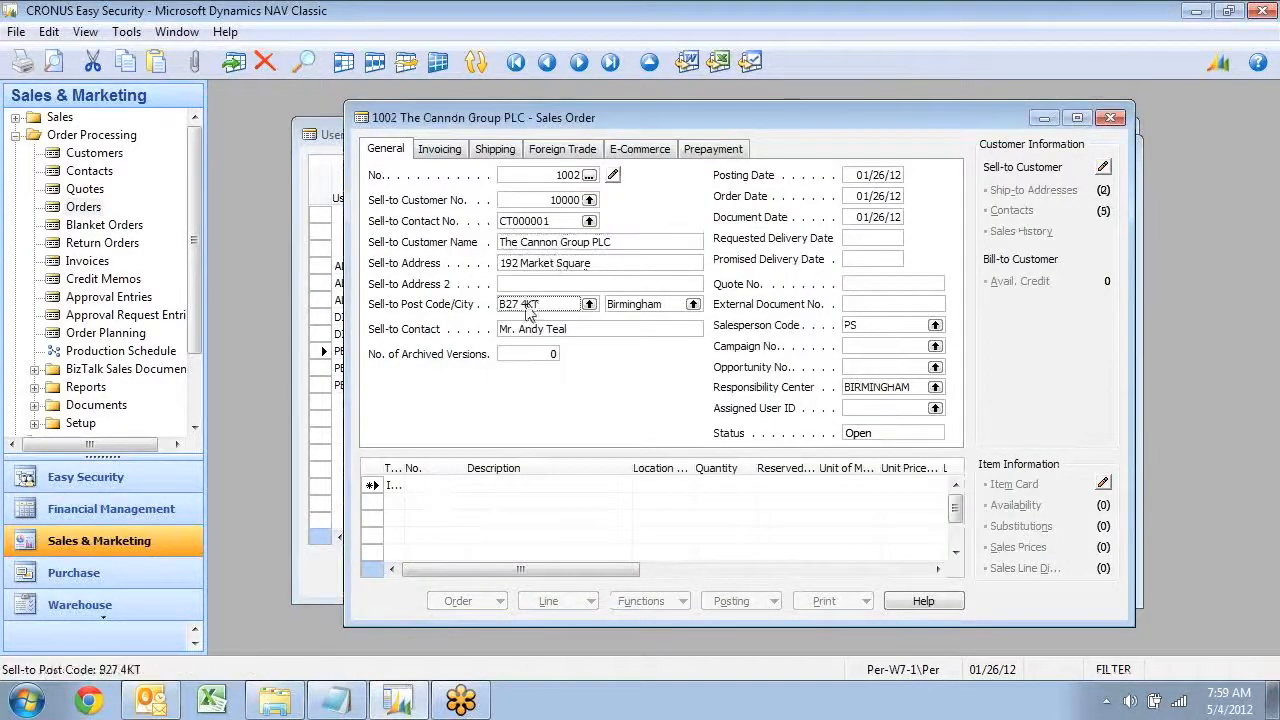
{"action": "left_click", "coordinate": [493, 155]}
{"action": "left_click", "coordinate": [541, 216]}
{"action": "left_click", "coordinate": [559, 198]}
- Add an order line for item 70000, Side Panel, with a quantity of 2
{"action": "left_click", "coordinate": [452, 483]}
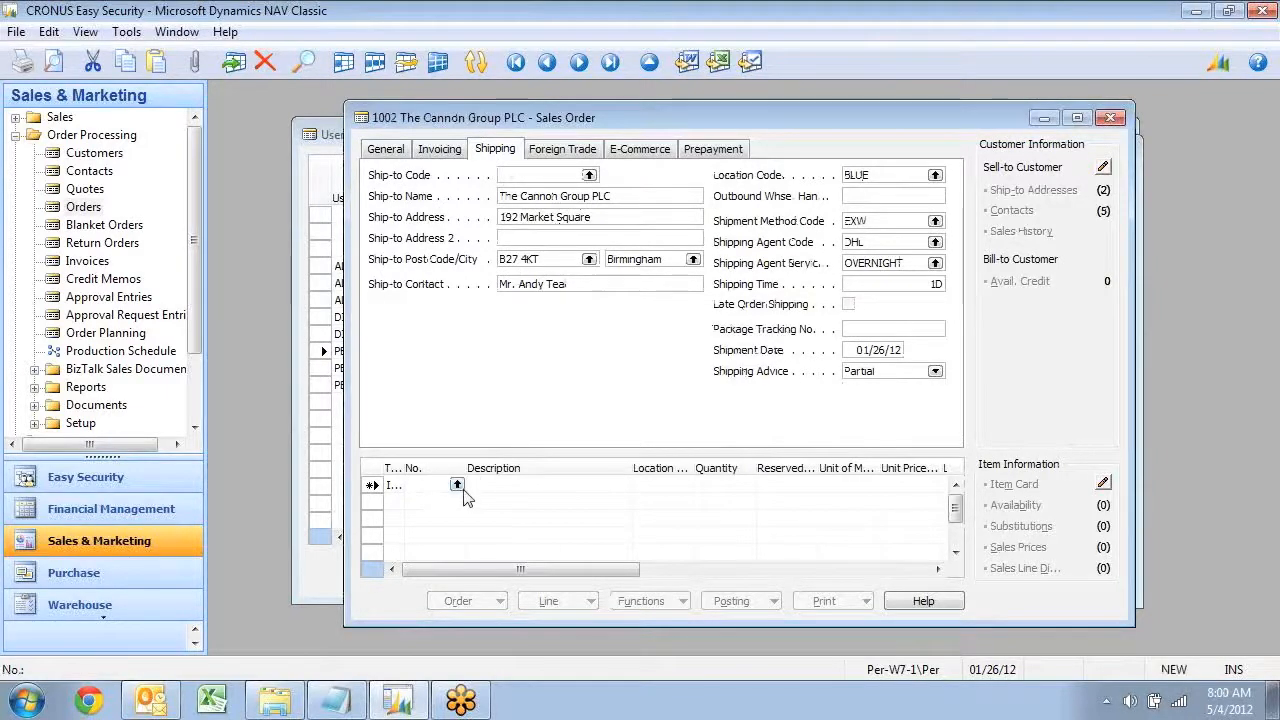
{"action": "left_click", "coordinate": [456, 486]}
{"action": "left_click", "coordinate": [485, 532]}
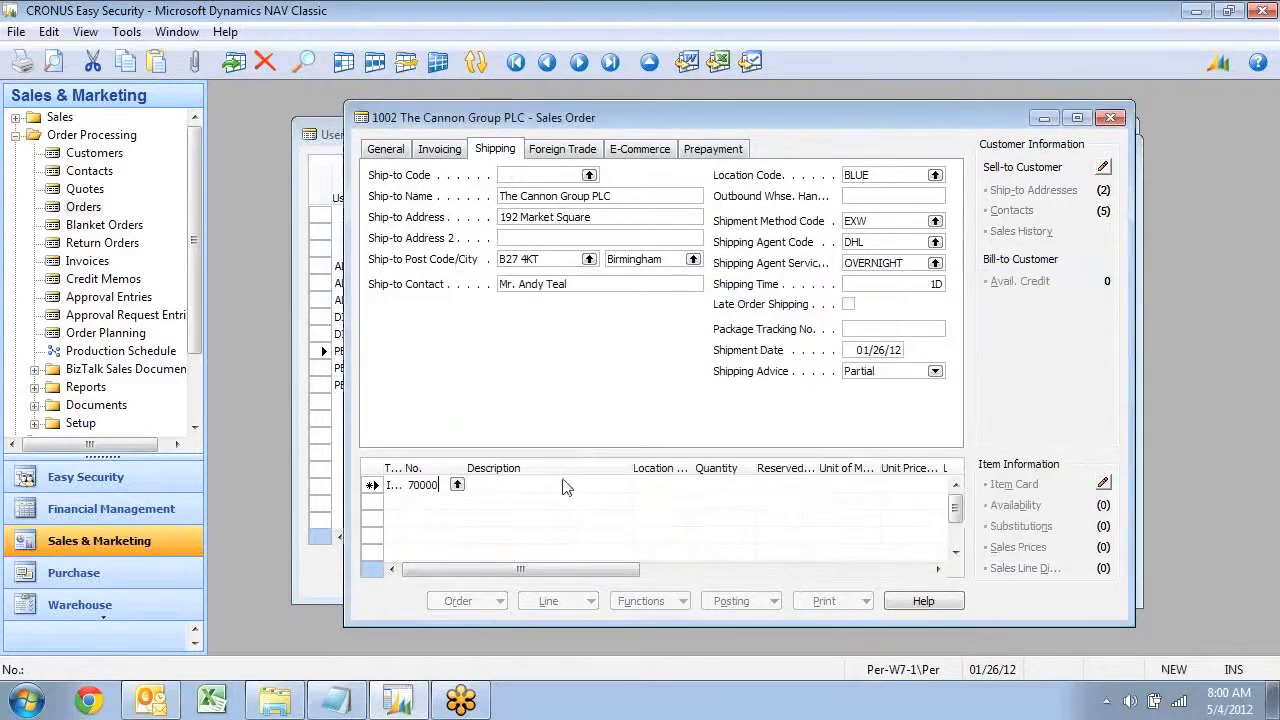
{"action": "left_click", "coordinate": [563, 486]}
{"action": "left_click", "coordinate": [647, 488]}
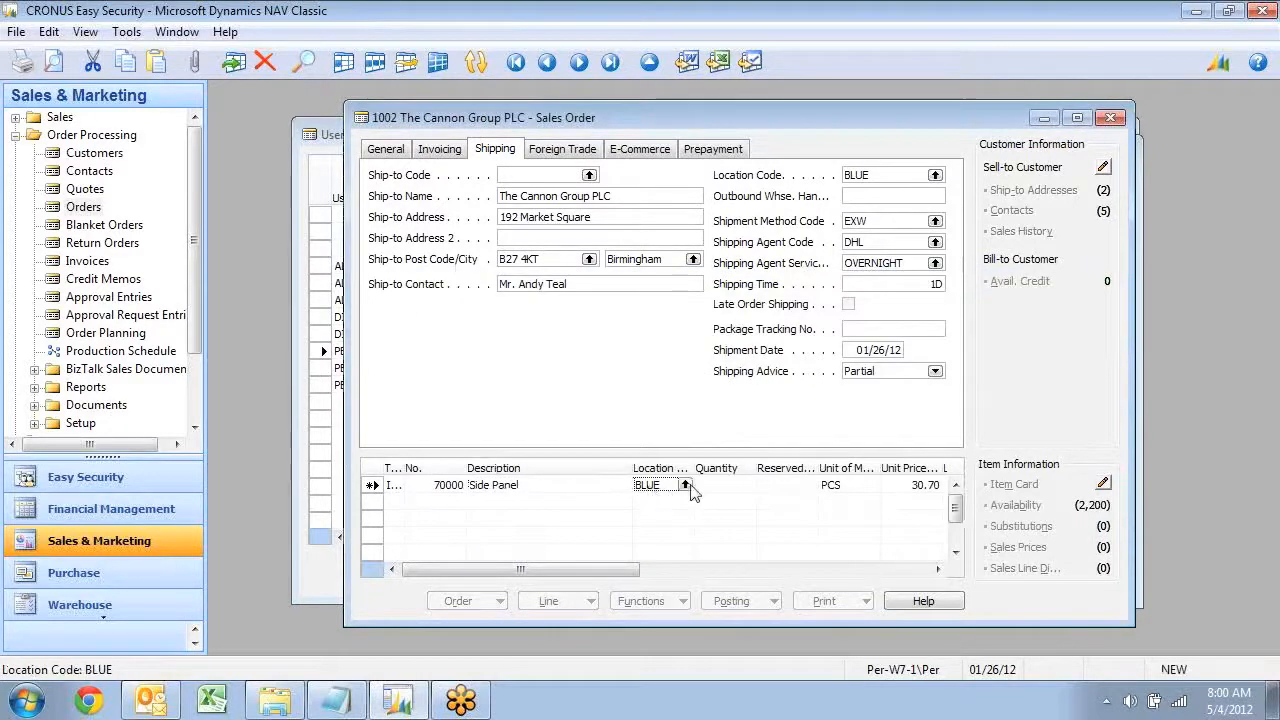
{"action": "left_click", "coordinate": [730, 485]}
{"action": "key", "text": "Return"}
{"action": "key", "text": "Return"}
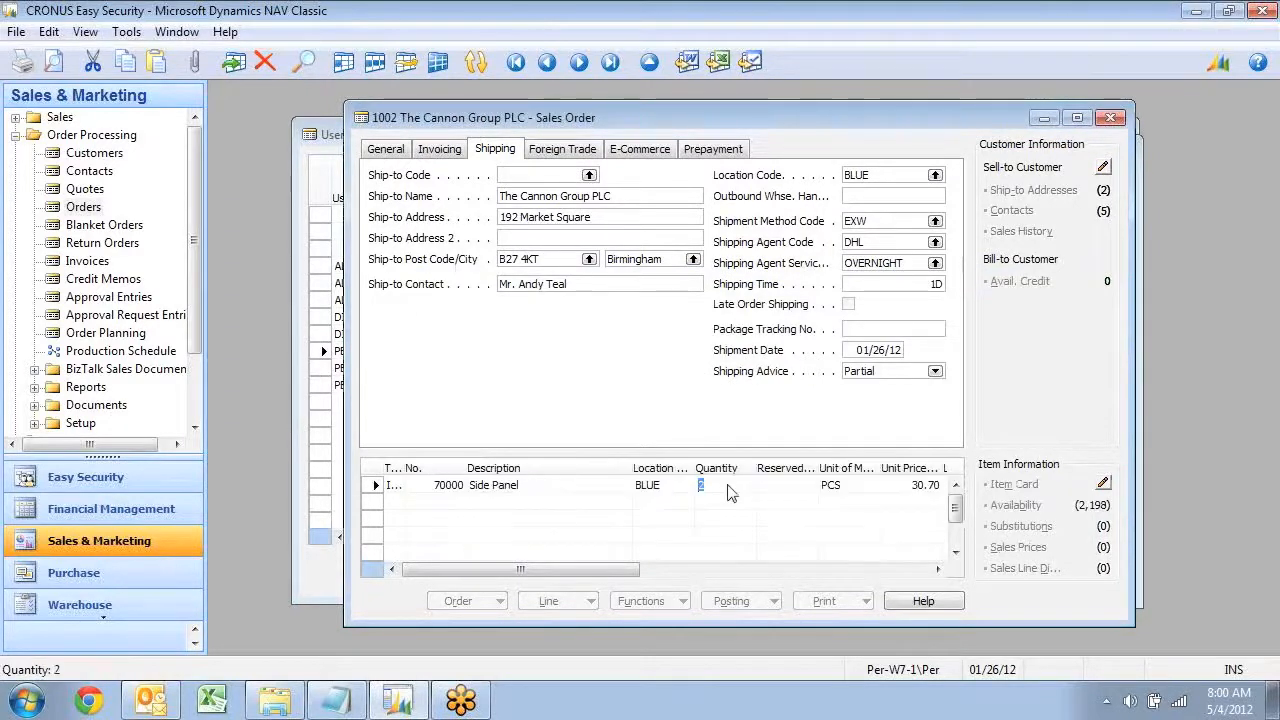
- Examine the fields along the Side Panel order line to see which ones can be edited
{"action": "key", "text": "Left"}
{"action": "key", "text": "Left"}
{"action": "key", "text": "Left"}
{"action": "key", "text": "Left"}
{"action": "key", "text": "Left"}
{"action": "key", "text": "Left"}
{"action": "key", "text": "Right"}
{"action": "key", "text": "Right"}
{"action": "key", "text": "Right"}
{"action": "key", "text": "Right"}
{"action": "key", "text": "Right"}
{"action": "key", "text": "Right"}
{"action": "key", "text": "Left"}
{"action": "key", "text": "Left"}
{"action": "key", "text": "Left"}
{"action": "key", "text": "Left"}
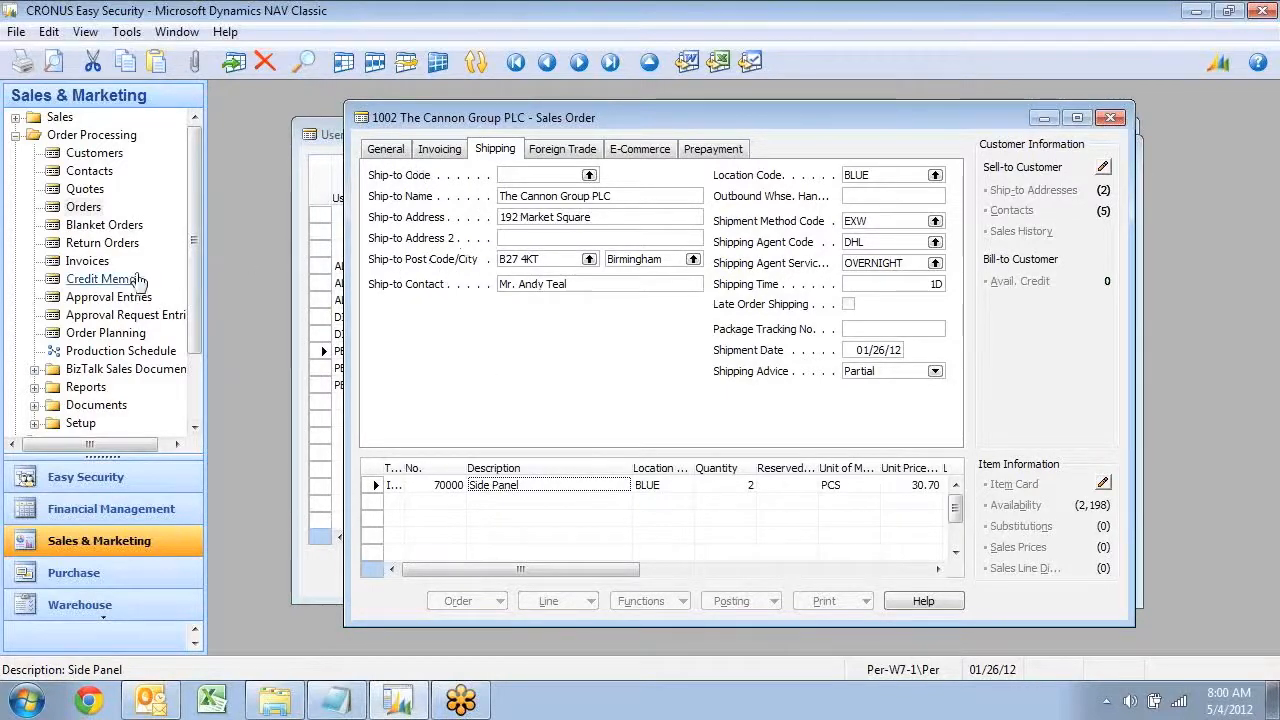
- Open the sales credit memo to check its sell-to customer field, and close the credit memo and the sales order
{"action": "left_click", "coordinate": [103, 279]}
{"action": "left_click", "coordinate": [628, 267]}
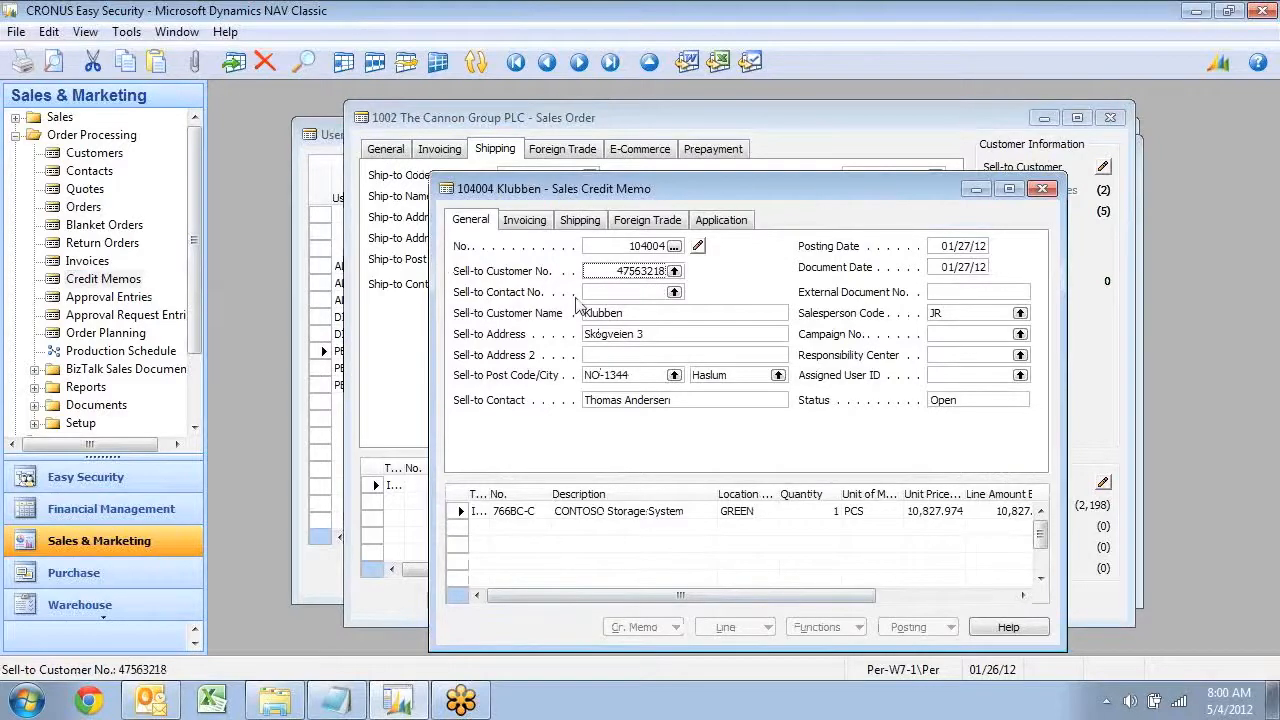
{"action": "key", "text": "Escape"}
{"action": "left_click", "coordinate": [527, 335]}
{"action": "key", "text": "Escape"}
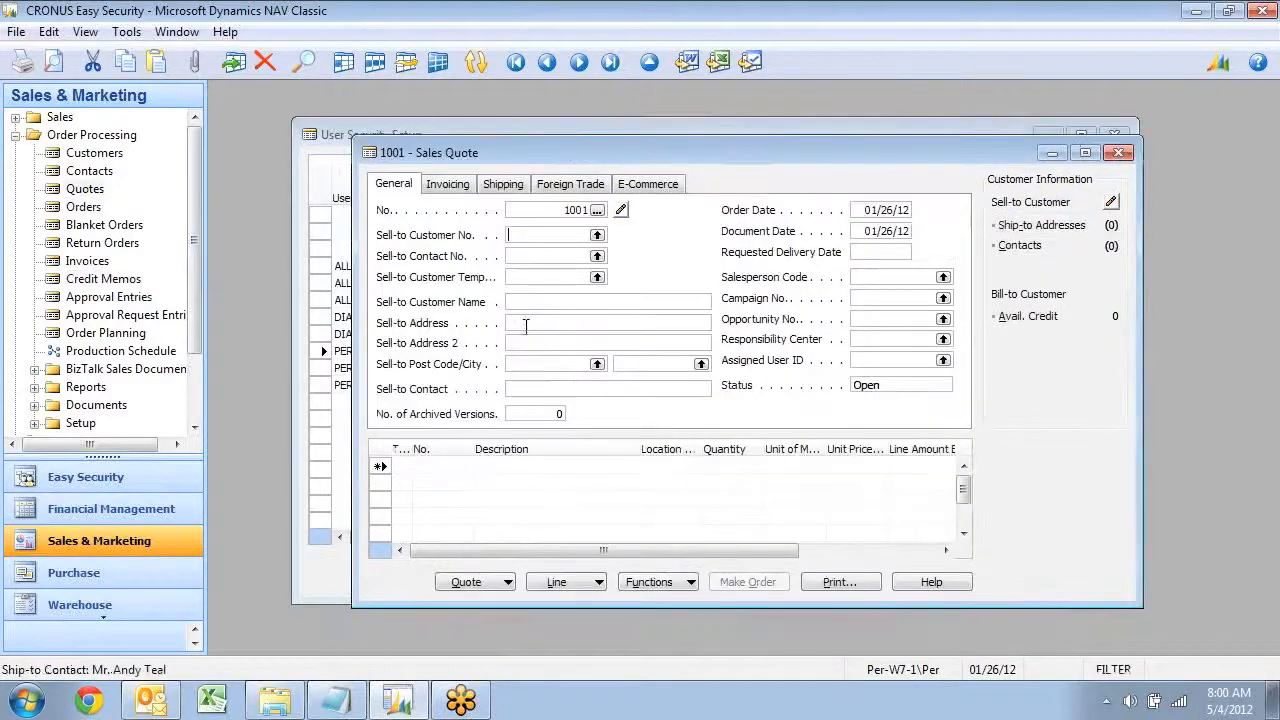
- Close the sales quote and list the security objects of the BASIC code from the last Sales Header row in User Security Setup
{"action": "key", "text": "Escape"}
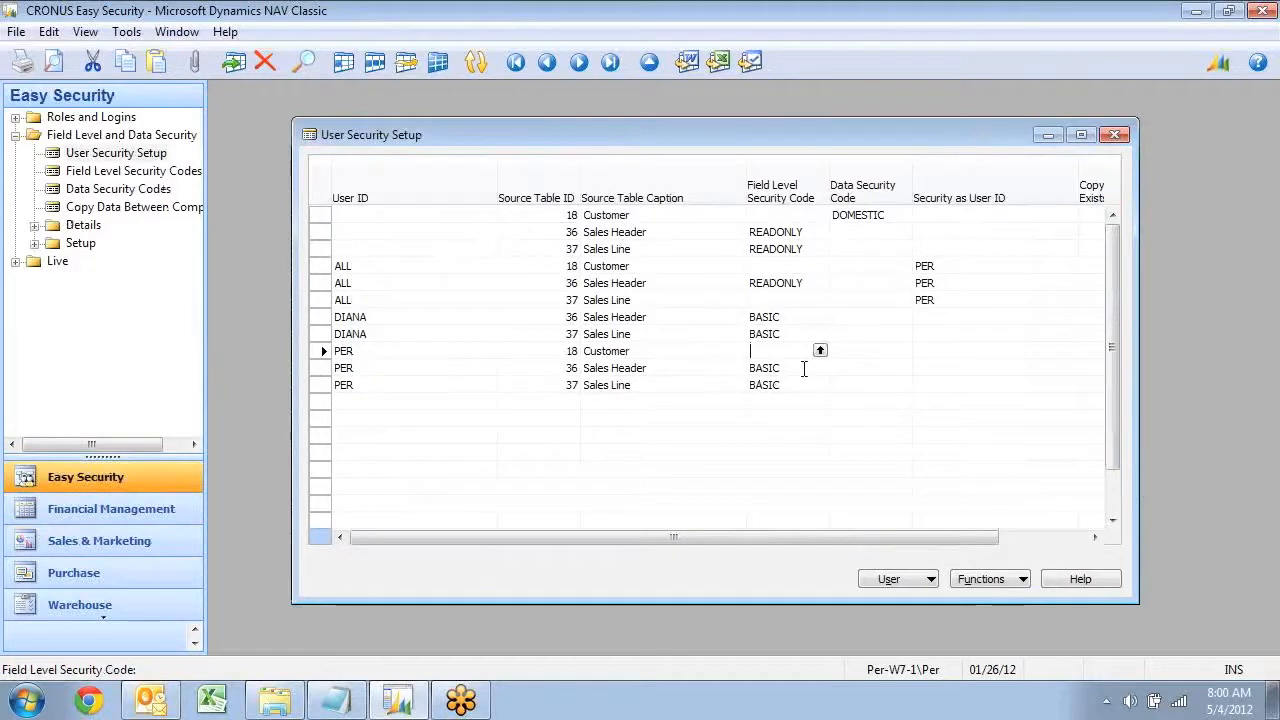
{"action": "left_click", "coordinate": [808, 370]}
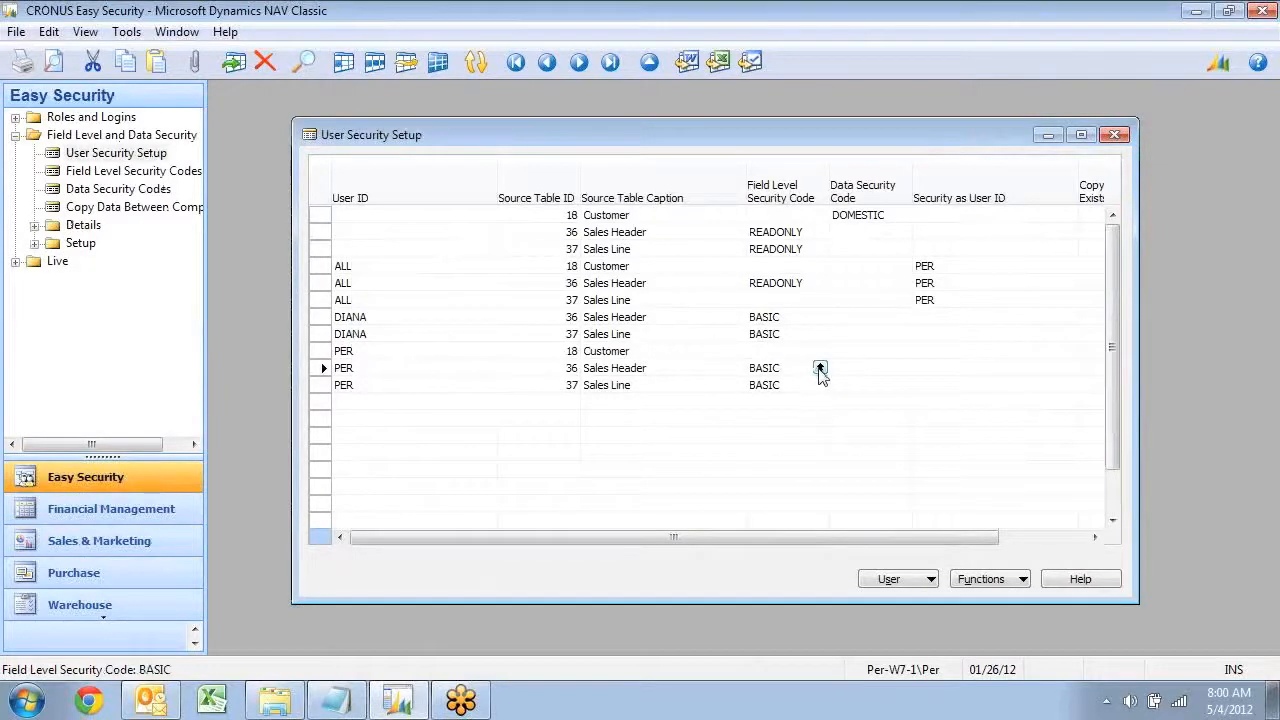
{"action": "left_click", "coordinate": [820, 368]}
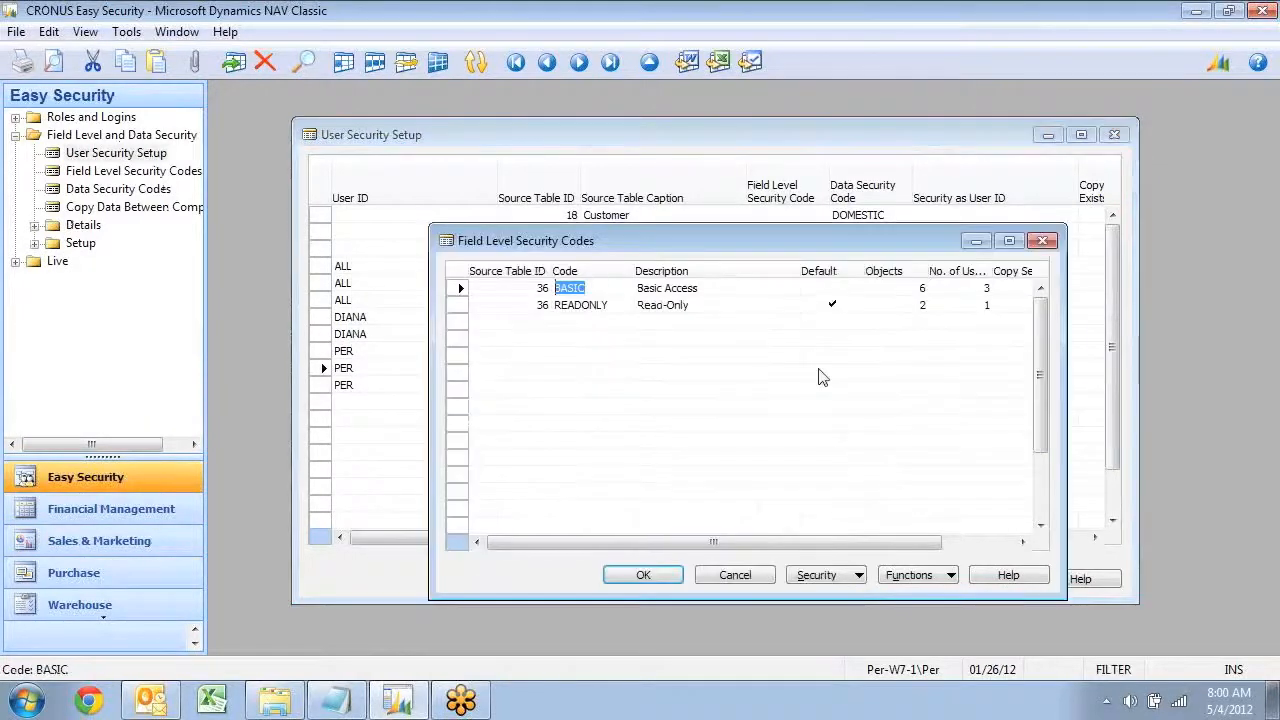
{"action": "left_click", "coordinate": [820, 575]}
{"action": "left_click", "coordinate": [845, 599]}
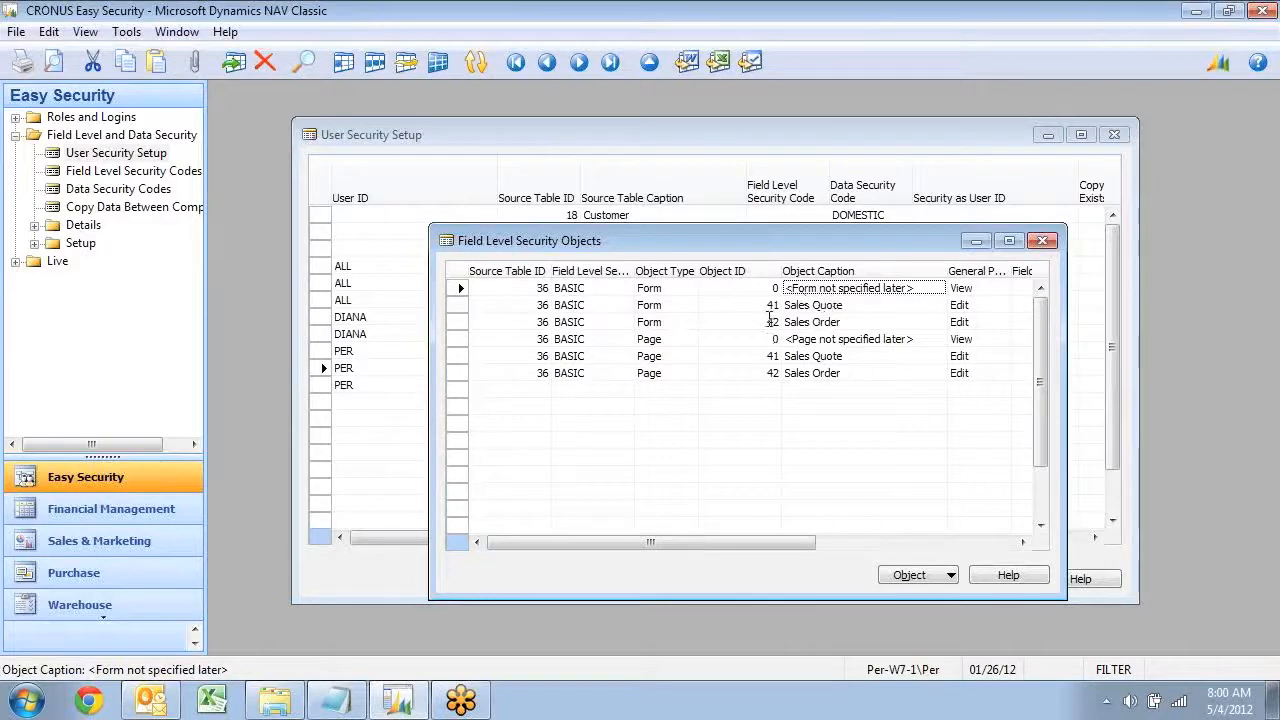
- Check the general permission options available for the entry covering forms not specified separately
{"action": "left_click", "coordinate": [992, 288]}
{"action": "left_click", "coordinate": [1003, 288]}
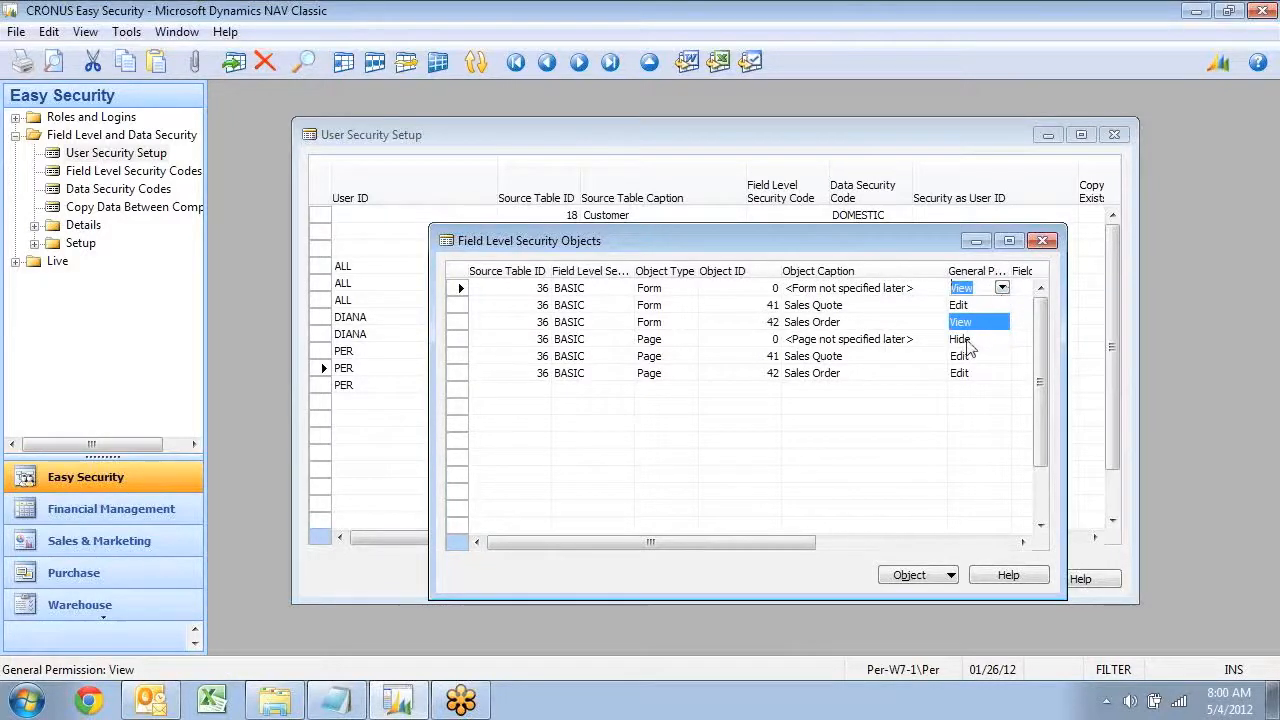
{"action": "key", "text": "Escape"}
{"action": "key", "text": "Tab"}
{"action": "key", "text": "Tab"}
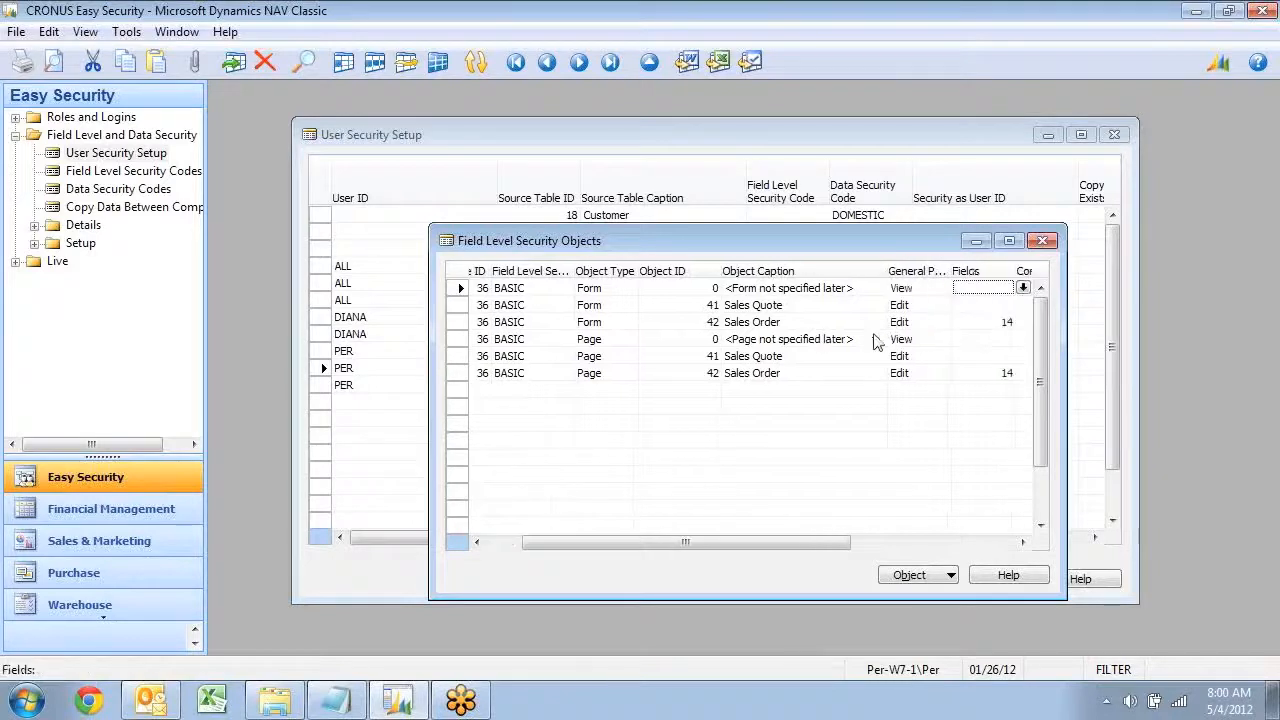
- Insert a Form entry for object 402, Sales Order Statistics, in the BASIC code's object list
{"action": "key", "text": "Home"}
{"action": "key", "text": "Down"}
{"action": "key", "text": "Down"}
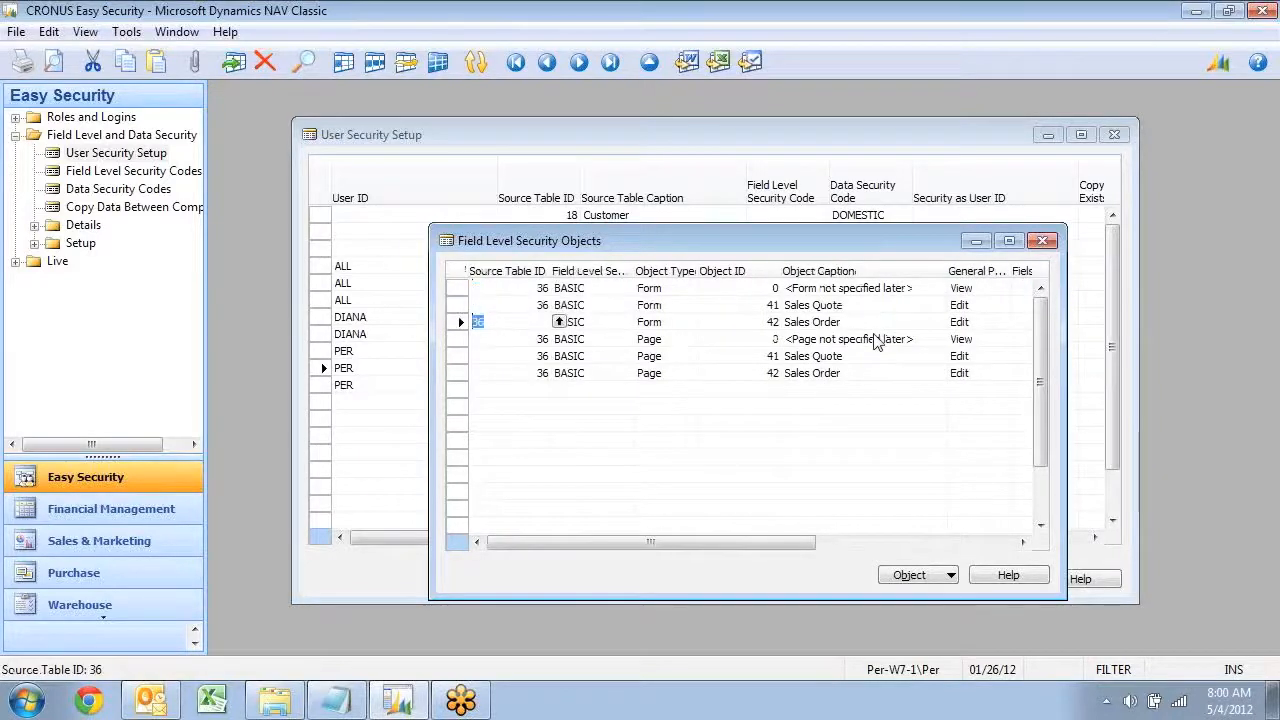
{"action": "key", "text": "F3"}
{"action": "key", "text": "Tab"}
{"action": "key", "text": "Tab"}
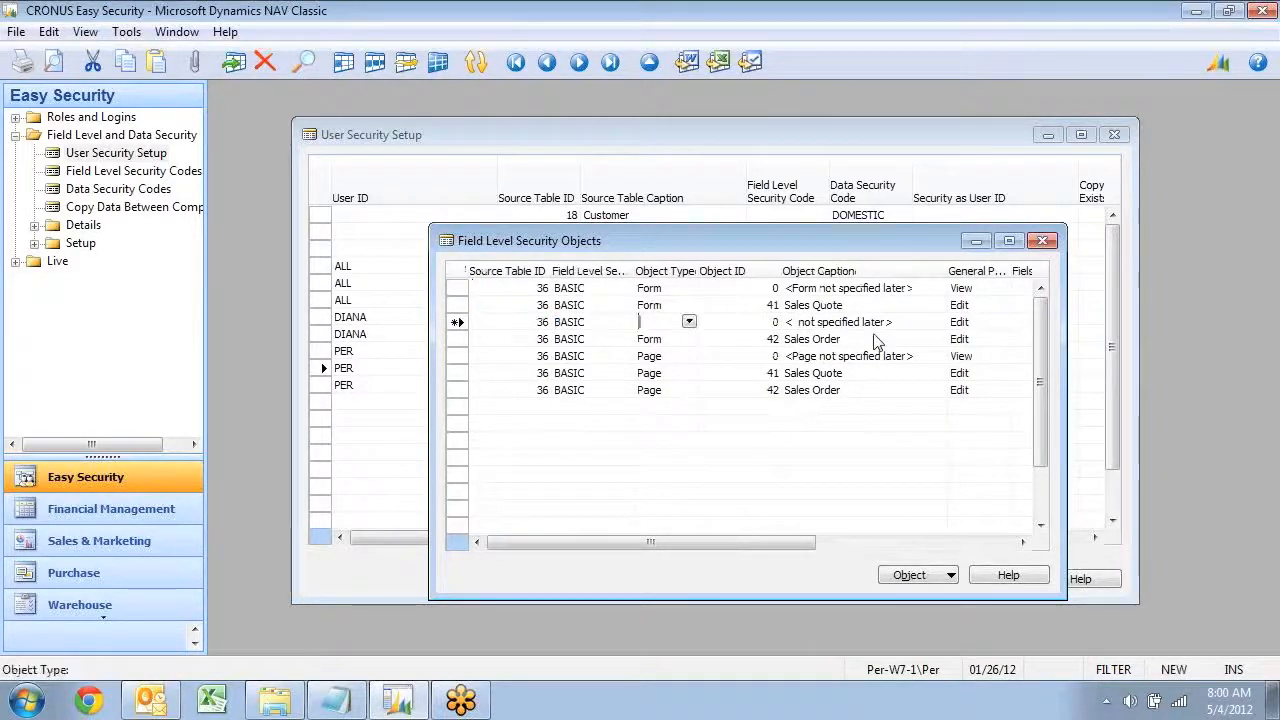
{"action": "type", "text": "Form"}
{"action": "key", "text": "Tab"}
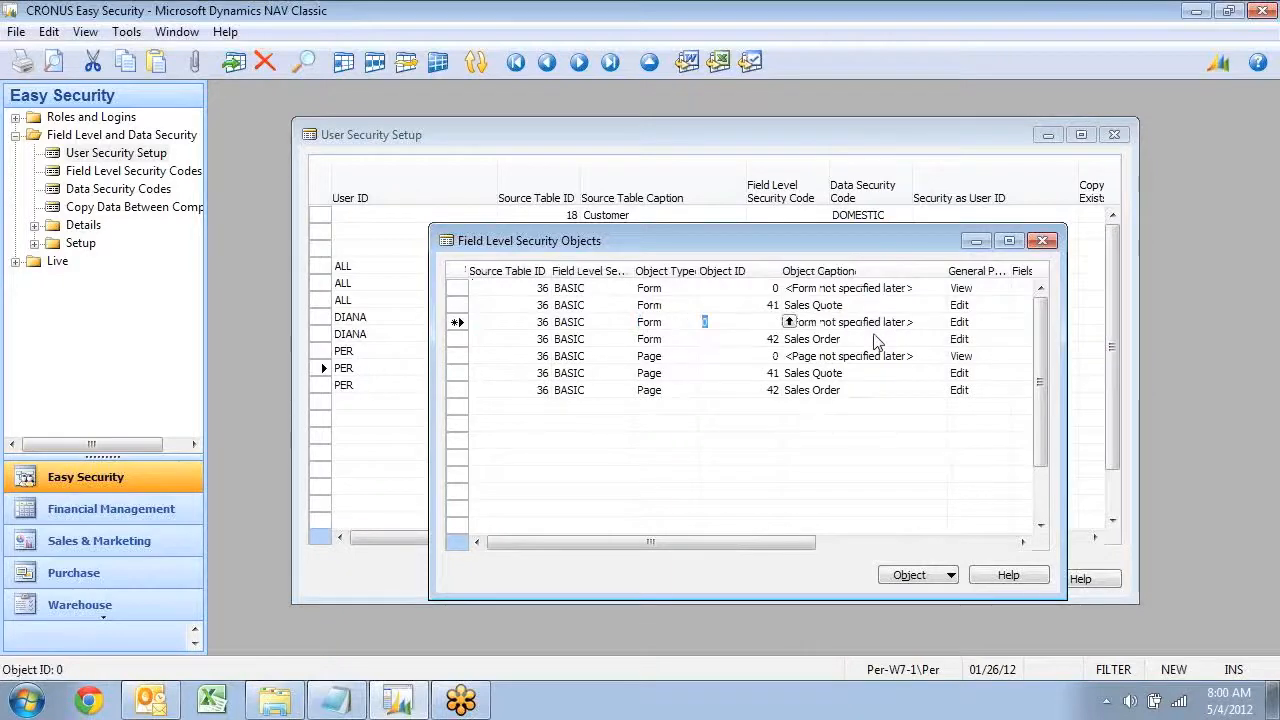
{"action": "key", "text": "F6"}
{"action": "key", "text": "Down"}
{"action": "key", "text": "Down"}
{"action": "key", "text": "Down"}
{"action": "key", "text": "Down"}
{"action": "key", "text": "Down"}
{"action": "key", "text": "Down"}
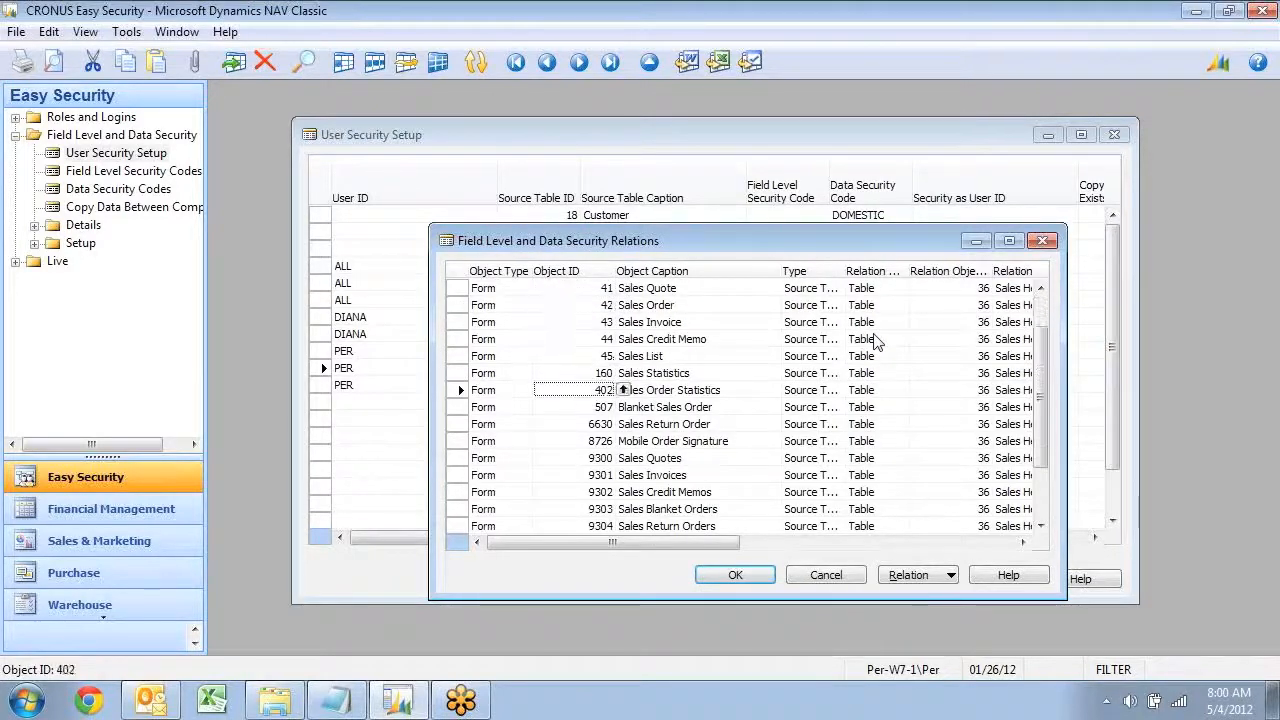
{"action": "key", "text": "Return"}
{"action": "key", "text": "Tab"}
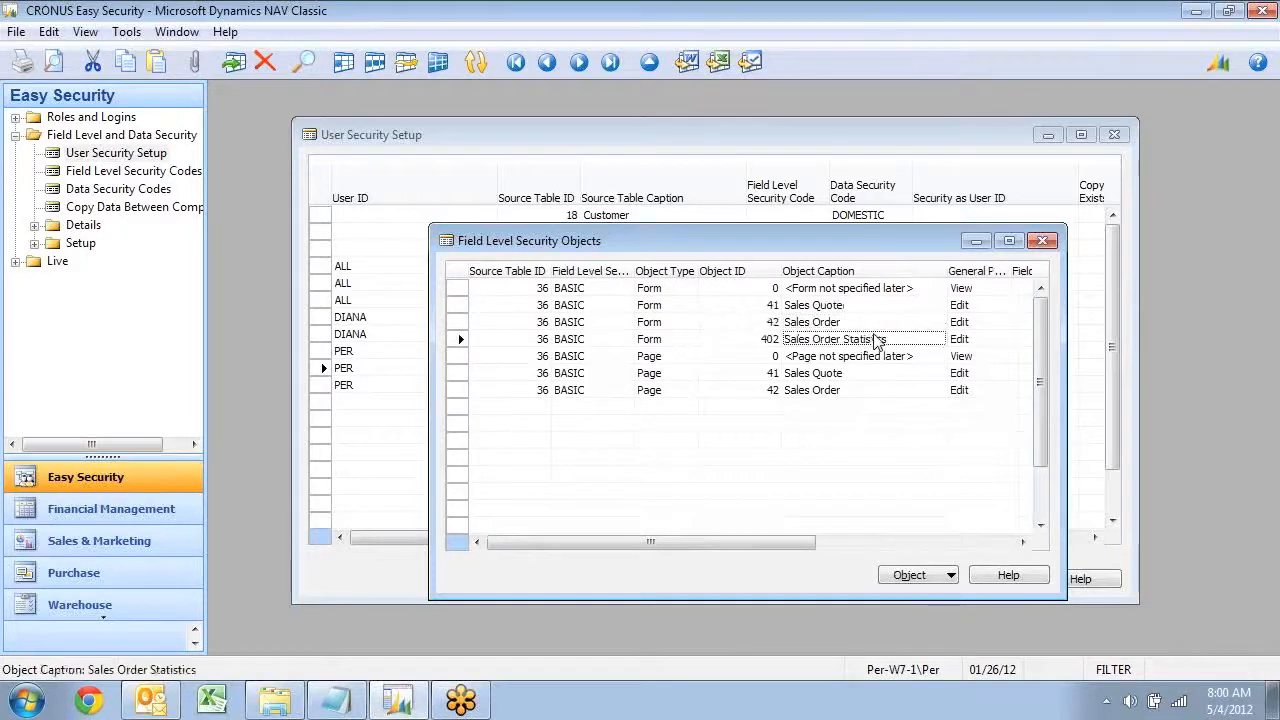
- Set the general permission of the Sales Order Statistics form to Hide
{"action": "key", "text": "Tab"}
{"action": "key", "text": "Up"}
{"action": "key", "text": "Down"}
- Open the security card of form 42, Sales Order, and check the permission for fields not specifically controlled
{"action": "key", "text": "Left"}
{"action": "key", "text": "Left"}
{"action": "key", "text": "Up"}
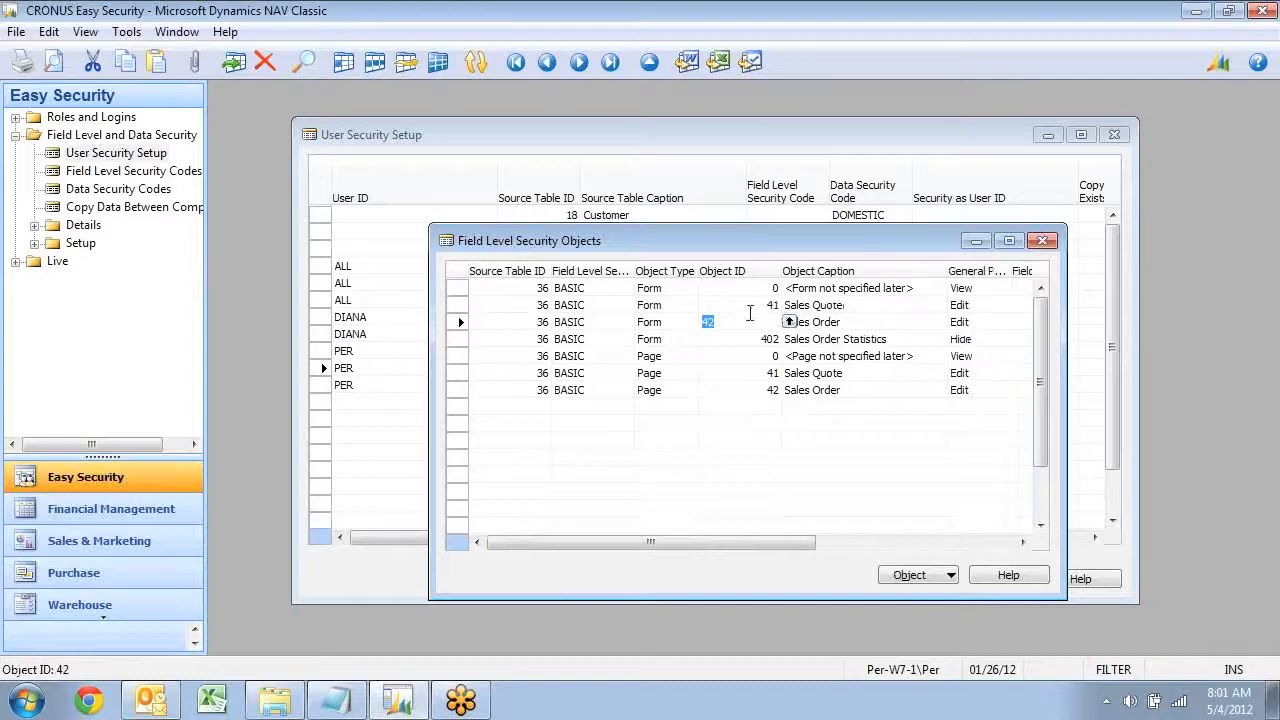
{"action": "left_click", "coordinate": [910, 575]}
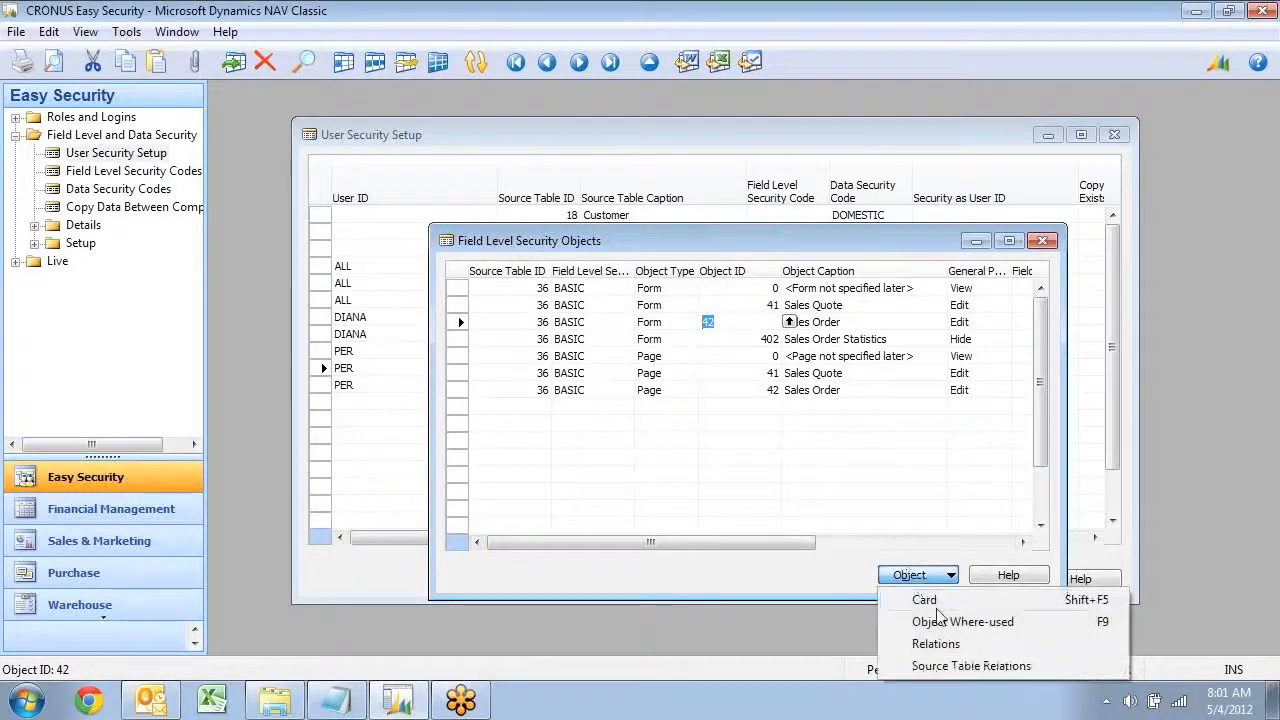
{"action": "left_click", "coordinate": [936, 600]}
{"action": "left_click_drag", "start_coordinate": [632, 150], "coordinate": [603, 117]}
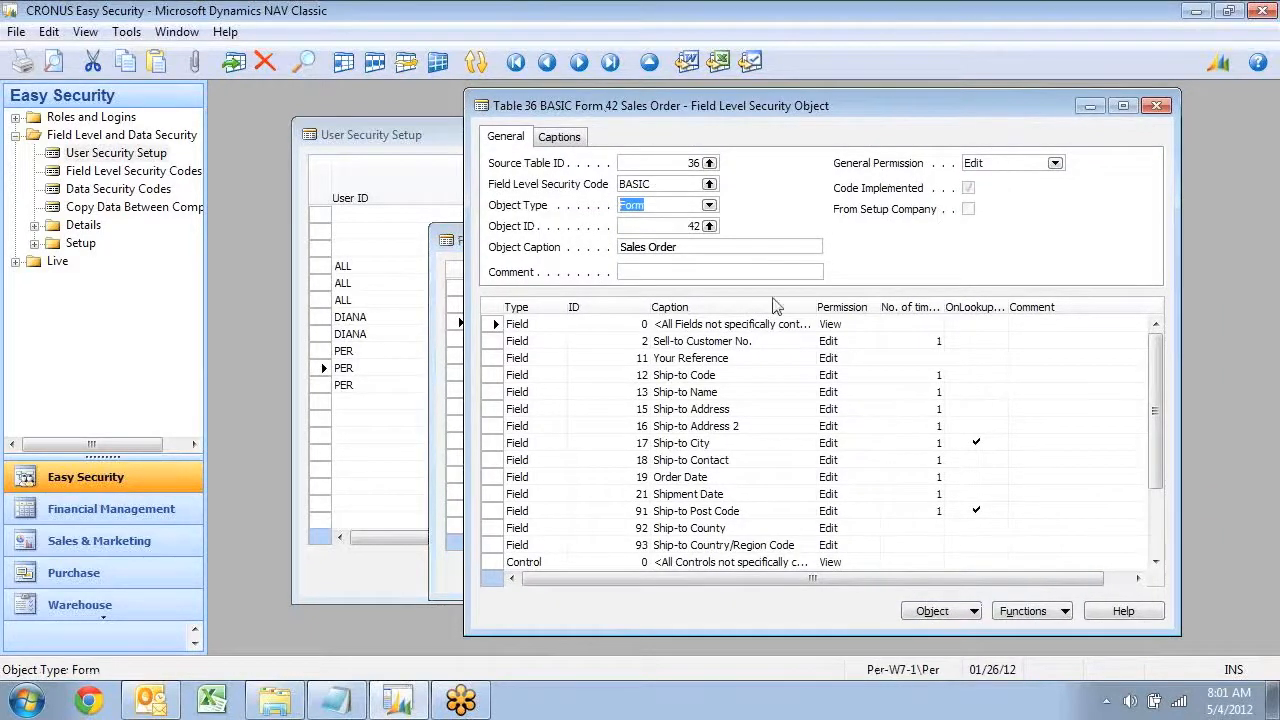
{"action": "left_click", "coordinate": [679, 326]}
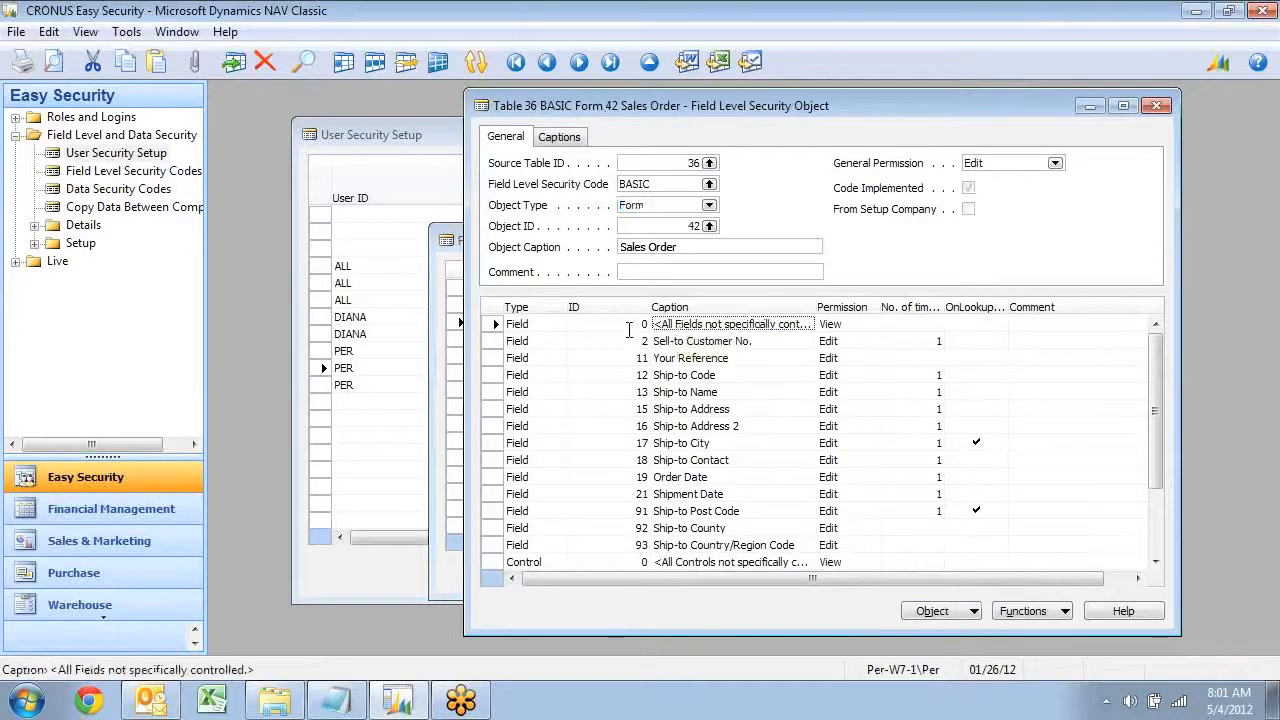
{"action": "left_click", "coordinate": [858, 323]}
{"action": "left_click", "coordinate": [872, 324]}
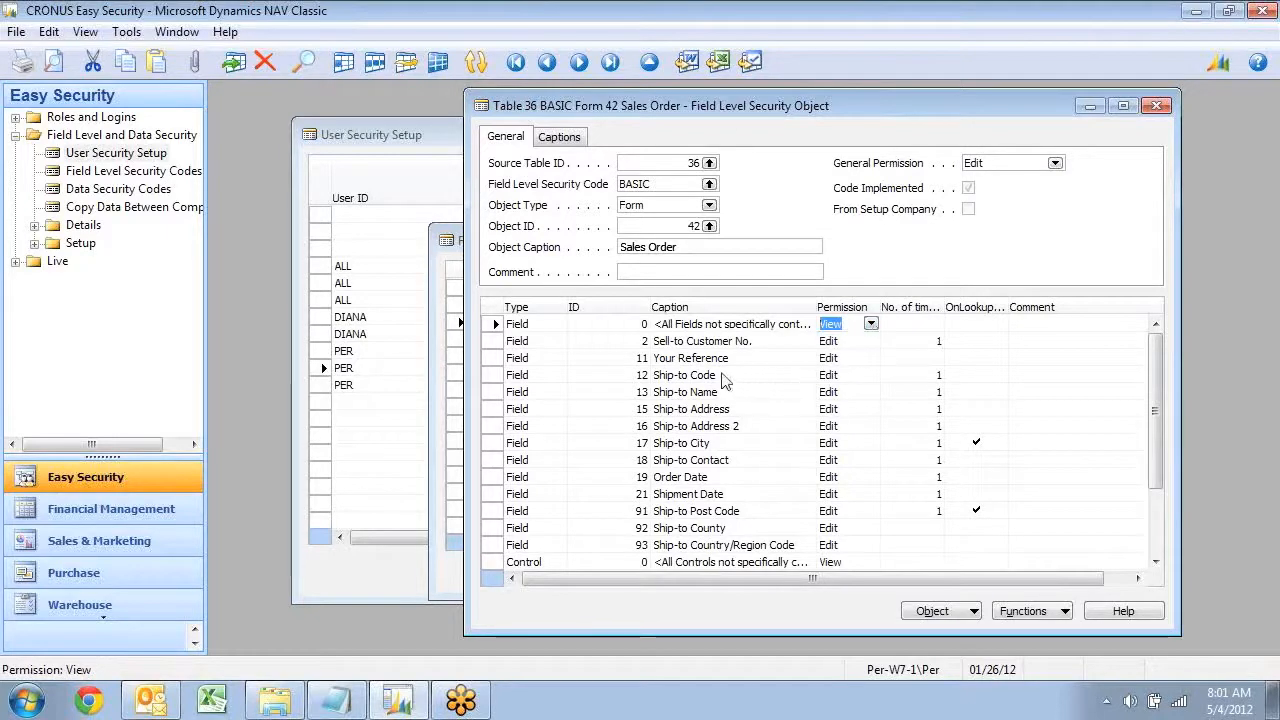
- Add a Field line for the Payment Terms Code to the Sales Order form's security setup, searching the field list for "pay"
{"action": "left_click", "coordinate": [679, 362]}
{"action": "scroll", "coordinate": [711, 400], "scroll_direction": "down", "scroll_amount": 5}
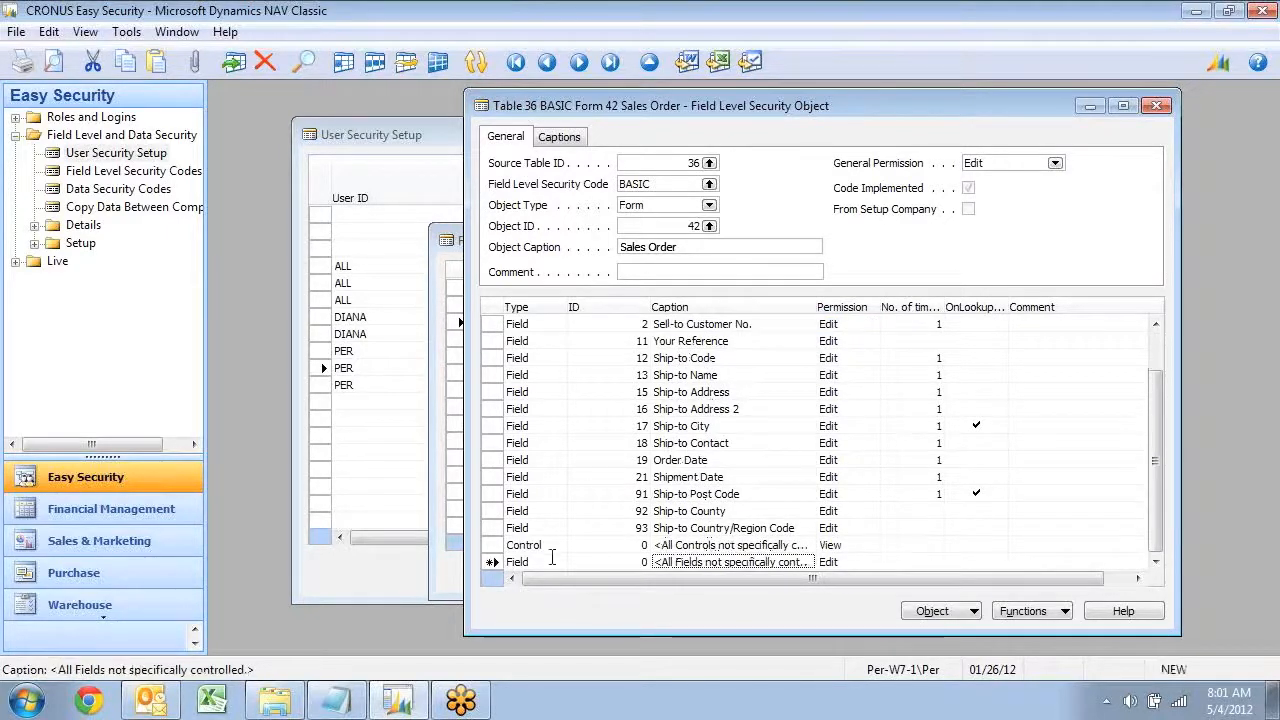
{"action": "left_click", "coordinate": [640, 562]}
{"action": "left_click", "coordinate": [648, 562]}
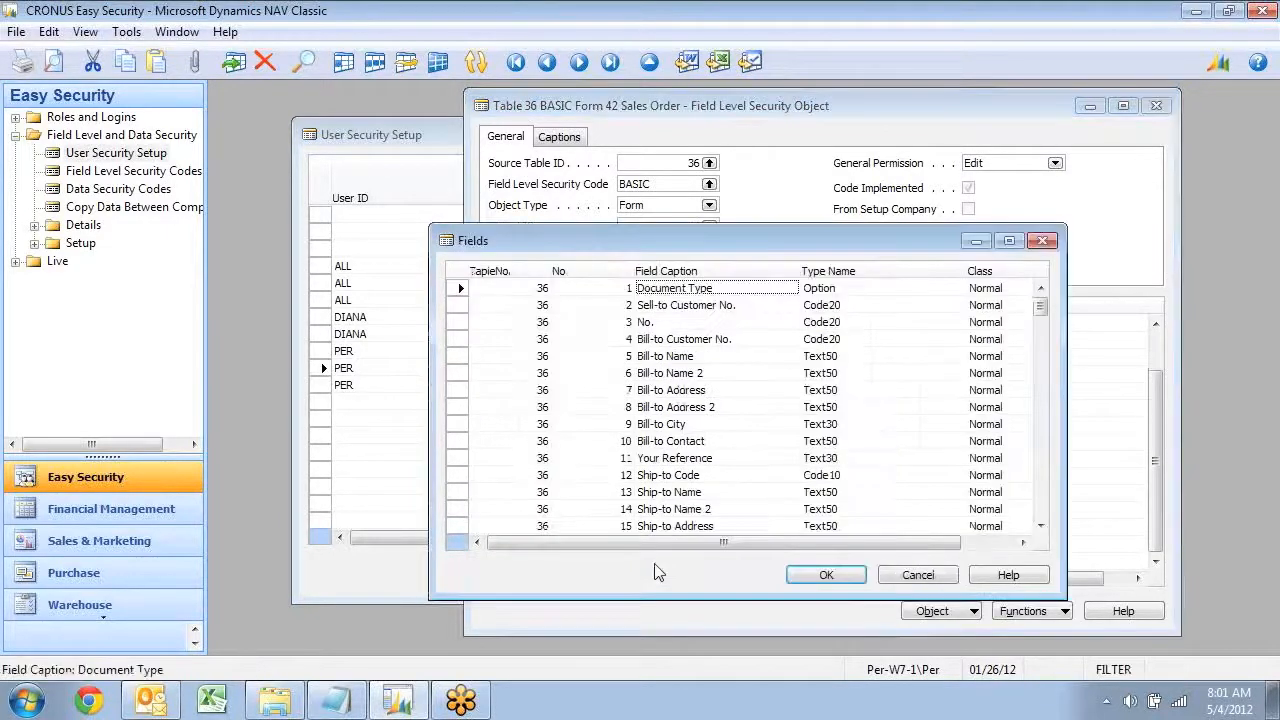
{"action": "key", "text": "ctrl+f"}
{"action": "type", "text": "pay"}
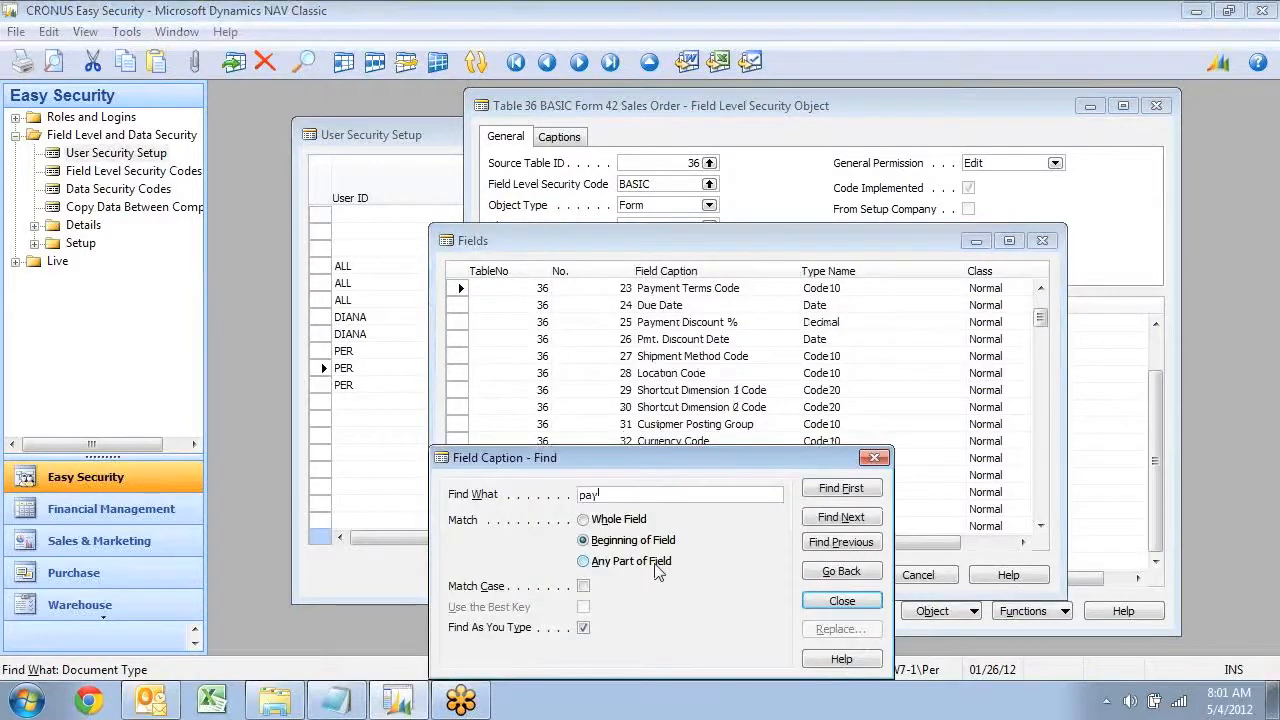
{"action": "key", "text": "Return"}
{"action": "key", "text": "Return"}
- Set the permission of the Payment Terms Code field to Hide
{"action": "key", "text": "Return"}
{"action": "key", "text": "Return"}
{"action": "type", "text": "H"}
{"action": "key", "text": "Up"}
{"action": "key", "text": "Down"}
{"action": "key", "text": "Left"}
{"action": "key", "text": "Left"}
{"action": "key", "text": "Left"}
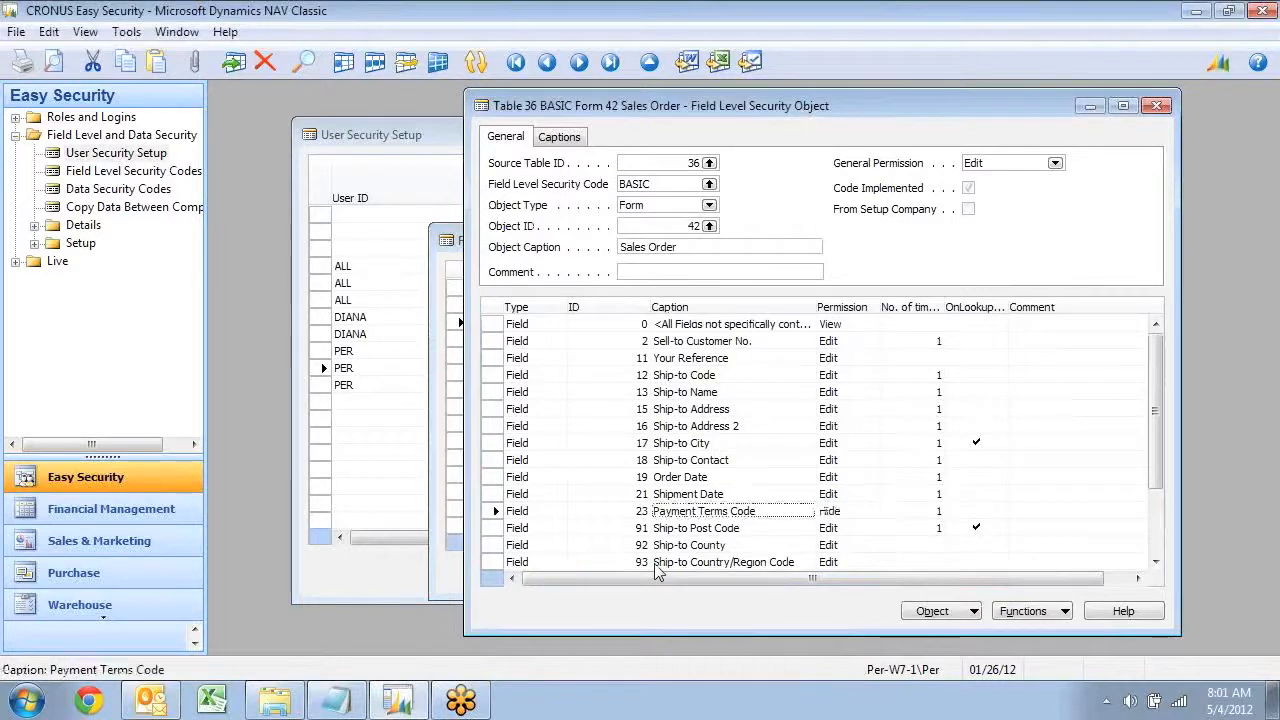
- Add a Control line for the Order menu button, control 59, with Edit permission
{"action": "key", "text": "Down"}
{"action": "key", "text": "Down"}
{"action": "key", "text": "Down"}
{"action": "key", "text": "Down"}
{"action": "key", "text": "Down"}
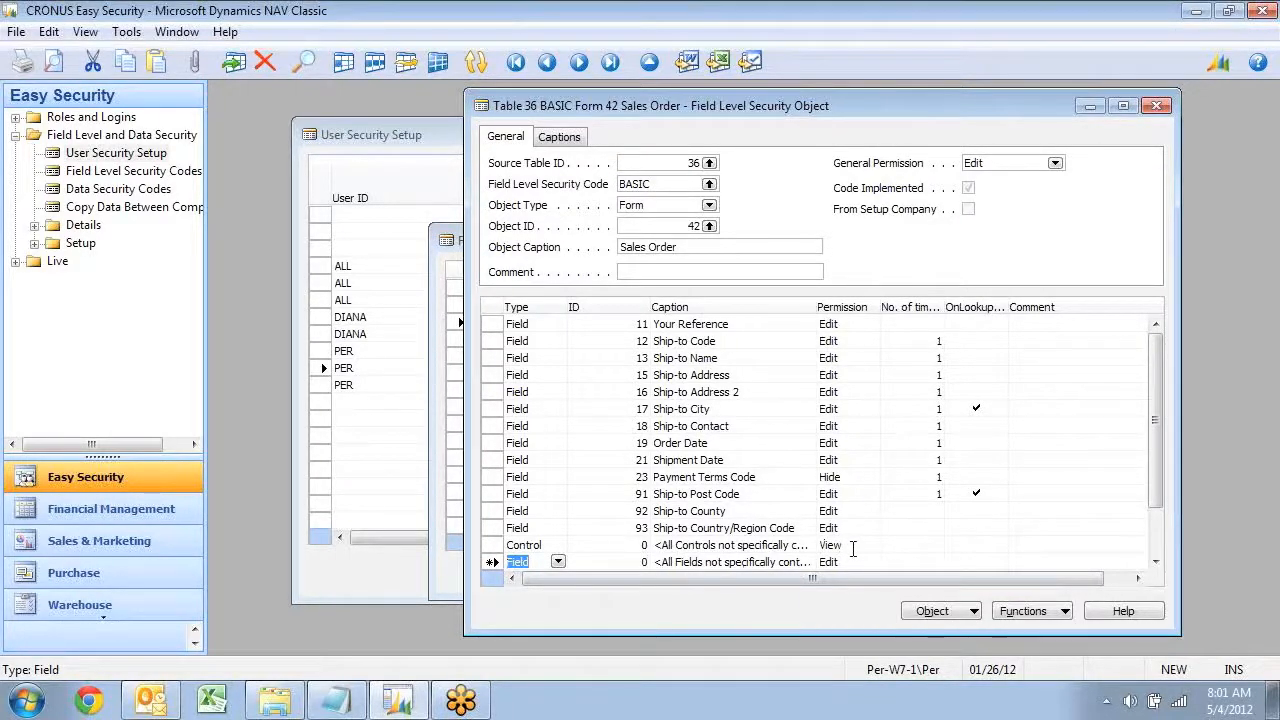
{"action": "type", "text": "Control"}
{"action": "key", "text": "Tab"}
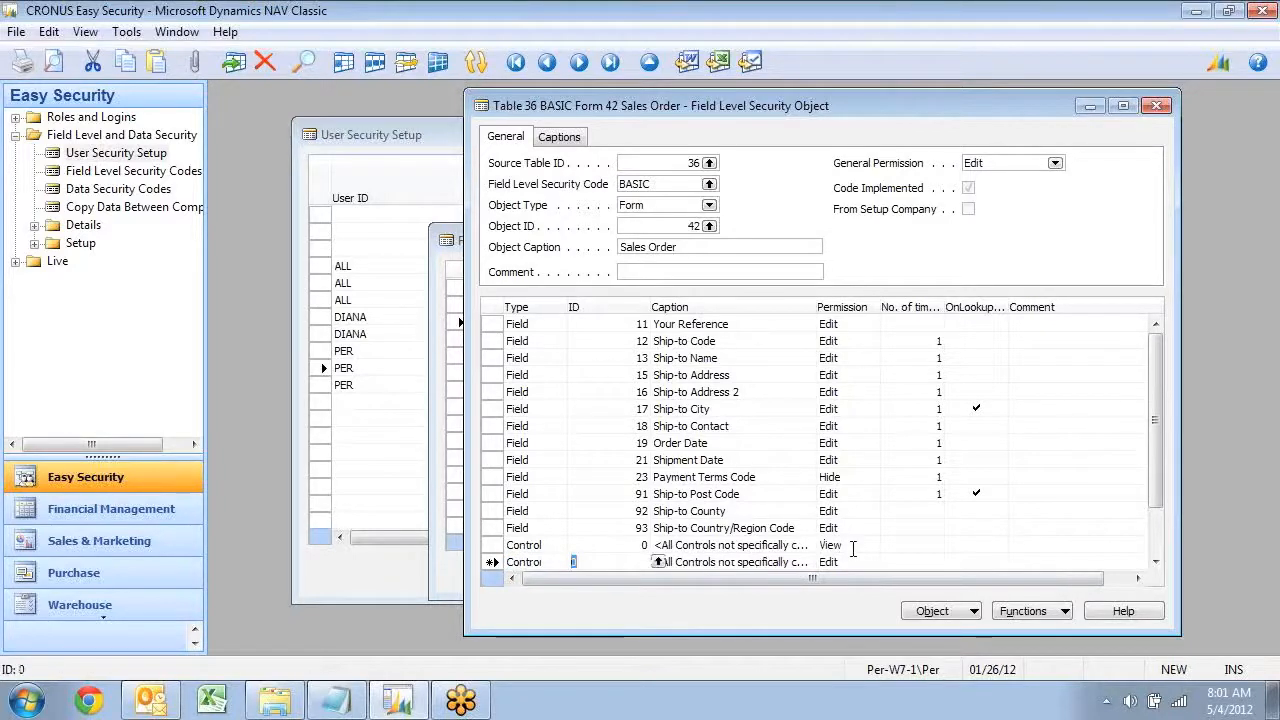
{"action": "left_click", "coordinate": [658, 562]}
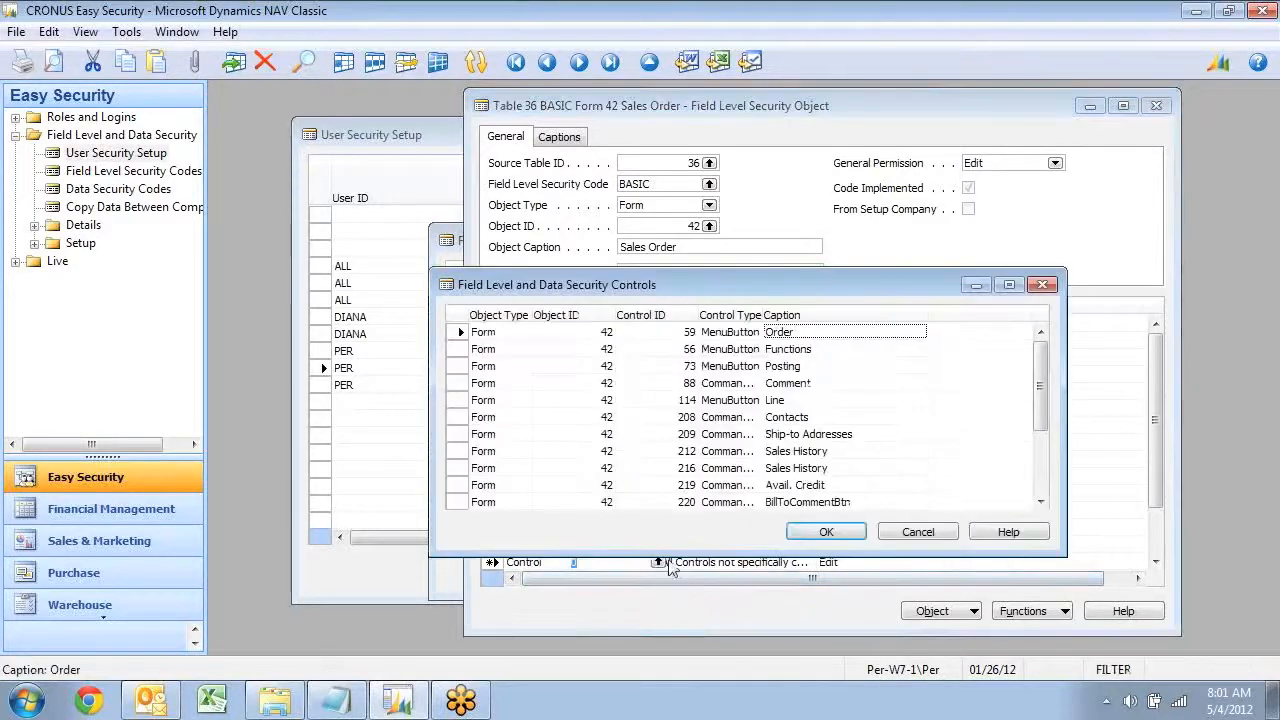
{"action": "left_click", "coordinate": [826, 531]}
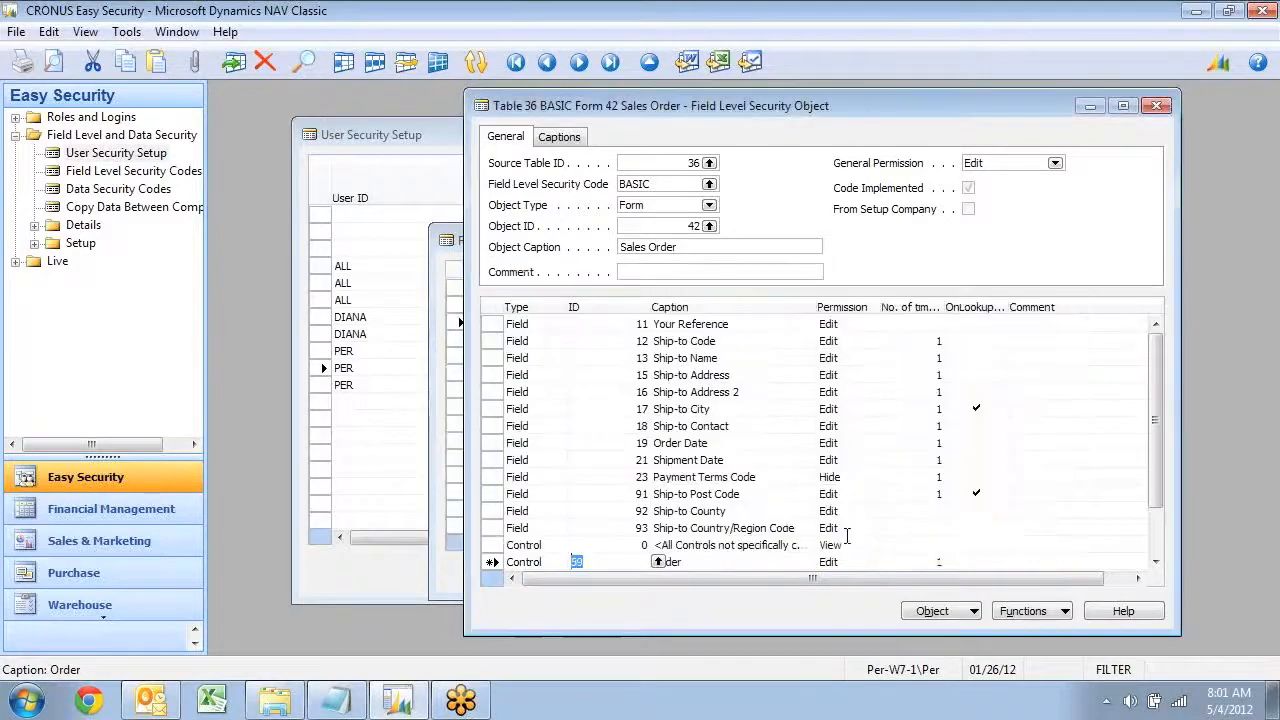
{"action": "key", "text": "Down"}
- Add another Control line for the Functions menu button, control 66
{"action": "left_click", "coordinate": [557, 562]}
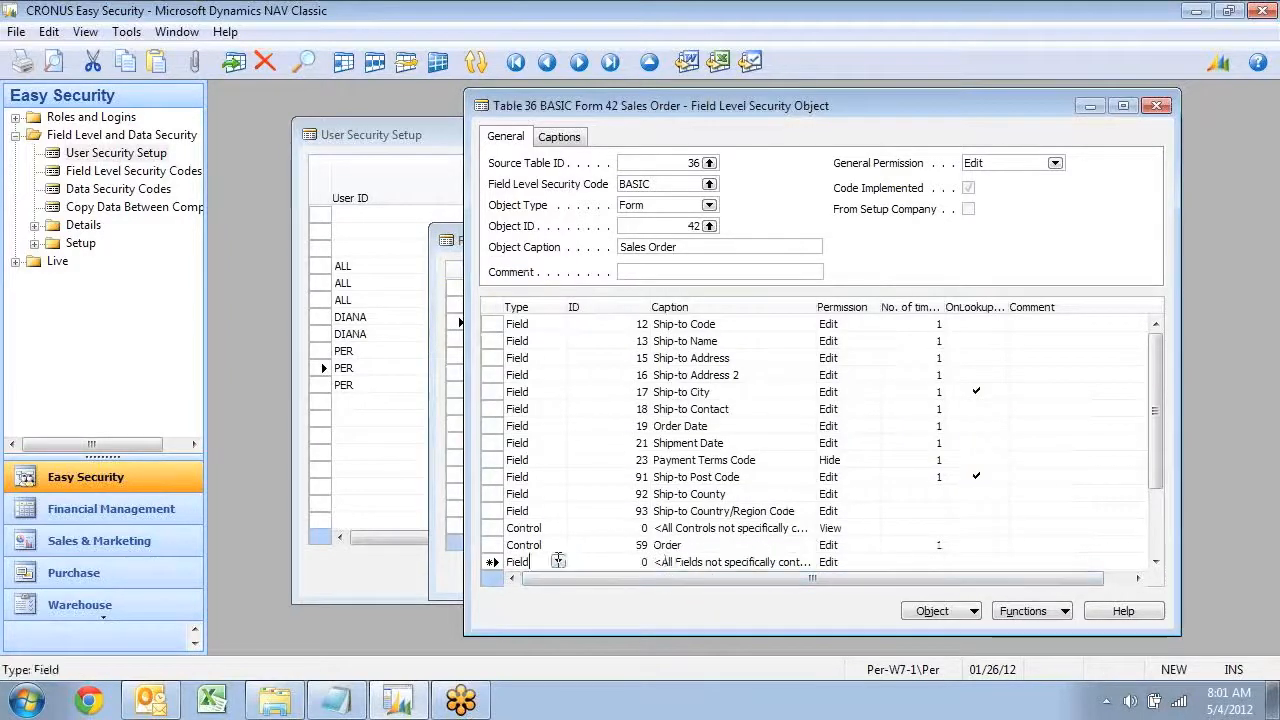
{"action": "left_click", "coordinate": [559, 562]}
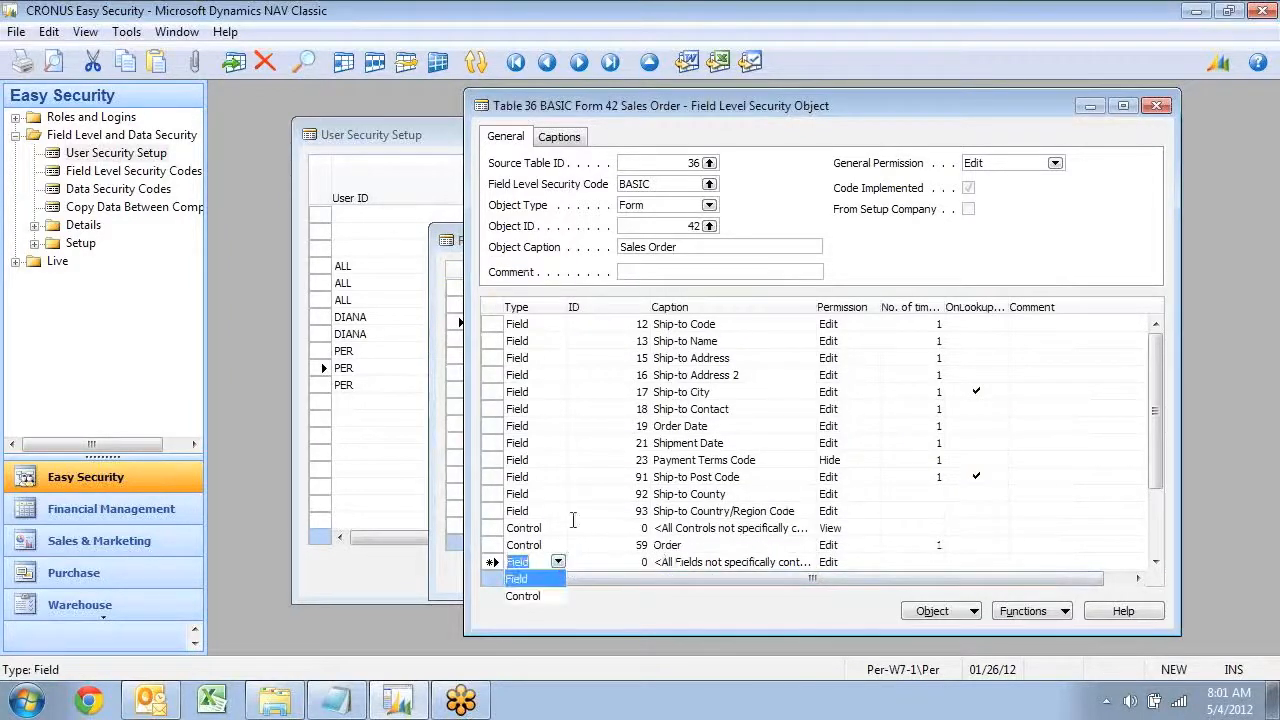
{"action": "left_click", "coordinate": [560, 596]}
{"action": "key", "text": "Tab"}
{"action": "left_click", "coordinate": [657, 562]}
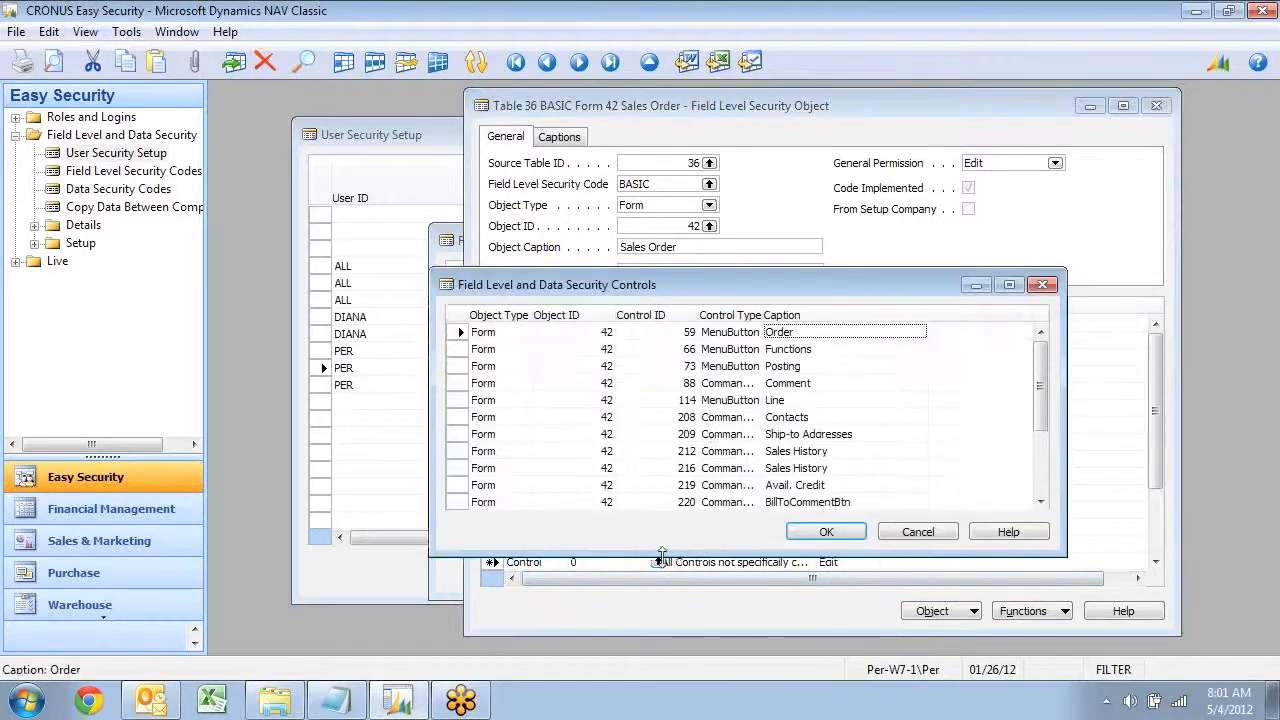
{"action": "left_click", "coordinate": [748, 350]}
{"action": "left_click", "coordinate": [825, 531]}
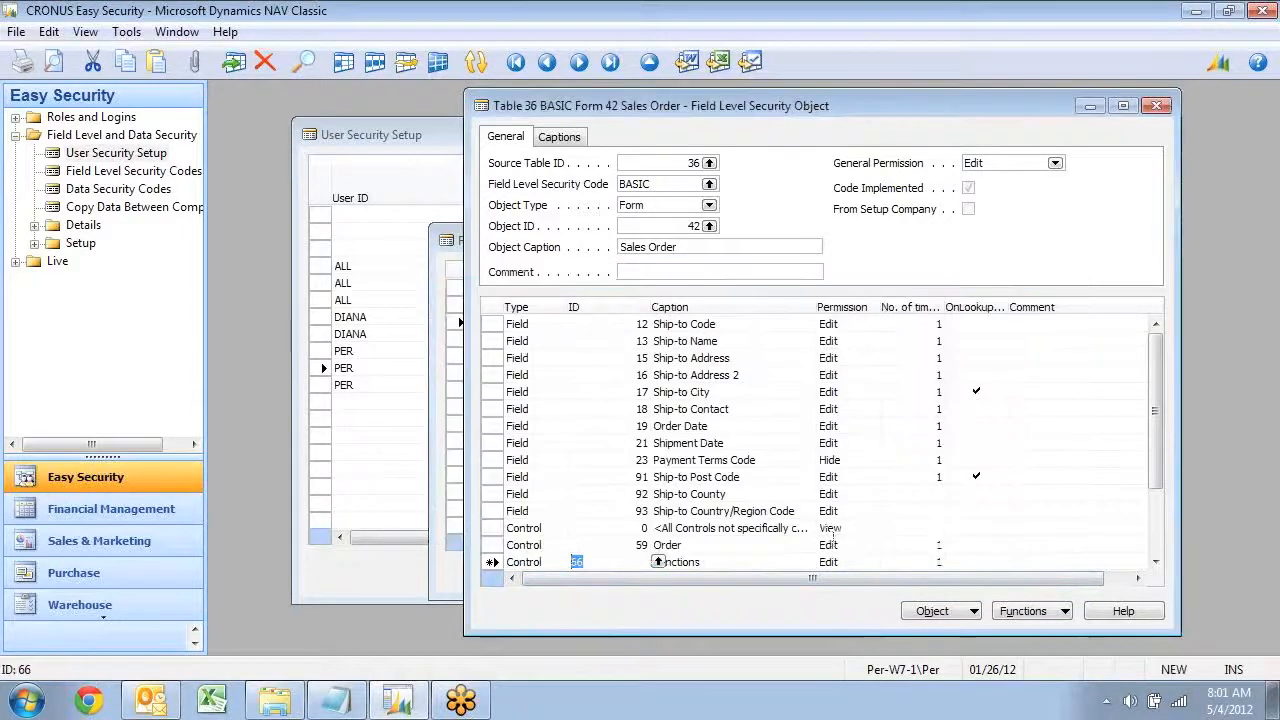
- Set the Functions menu button's permission to Hide and close the Sales Order form's security card
{"action": "key", "text": "Tab"}
{"action": "key", "text": "Tab"}
{"action": "type", "text": "h"}
{"action": "key", "text": "Up"}
{"action": "key", "text": "Down"}
{"action": "key", "text": "Up"}
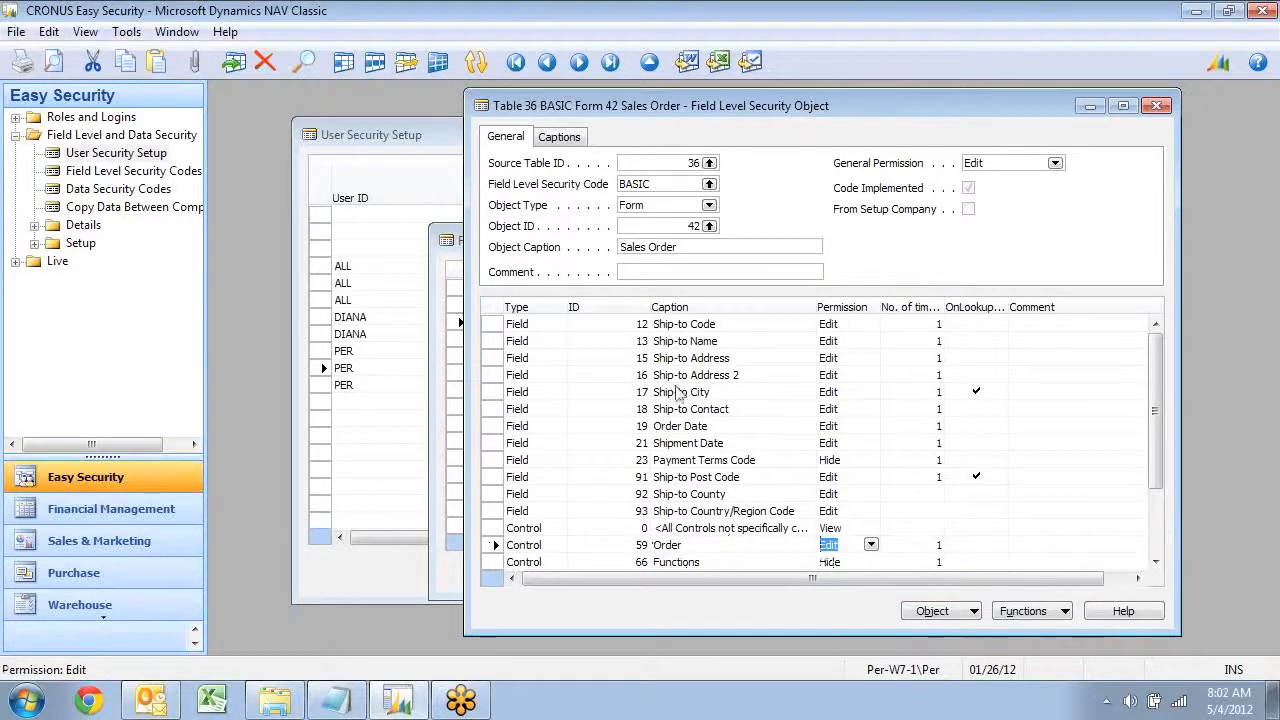
{"action": "key", "text": "Escape"}
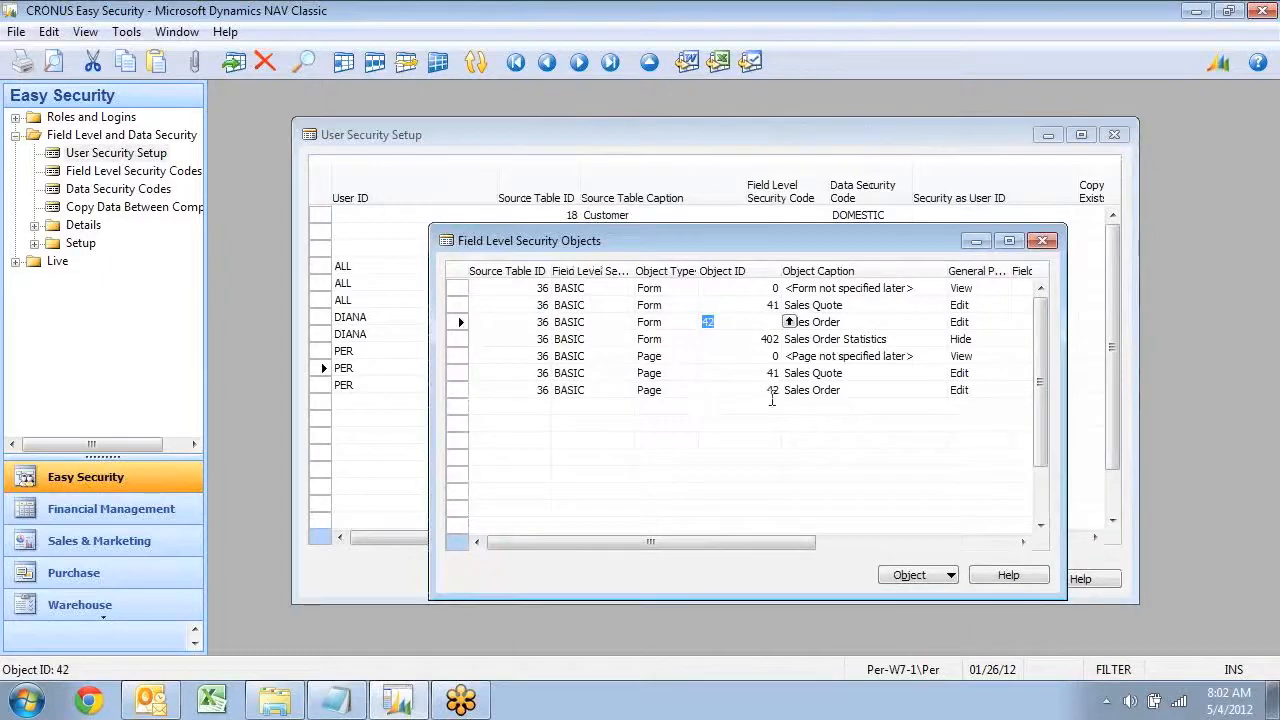
- Open The Cannon Group PLC sales order in Order Processing and check its menu buttons and invoicing fields
{"action": "left_click", "coordinate": [136, 553]}
{"action": "left_click", "coordinate": [83, 207]}
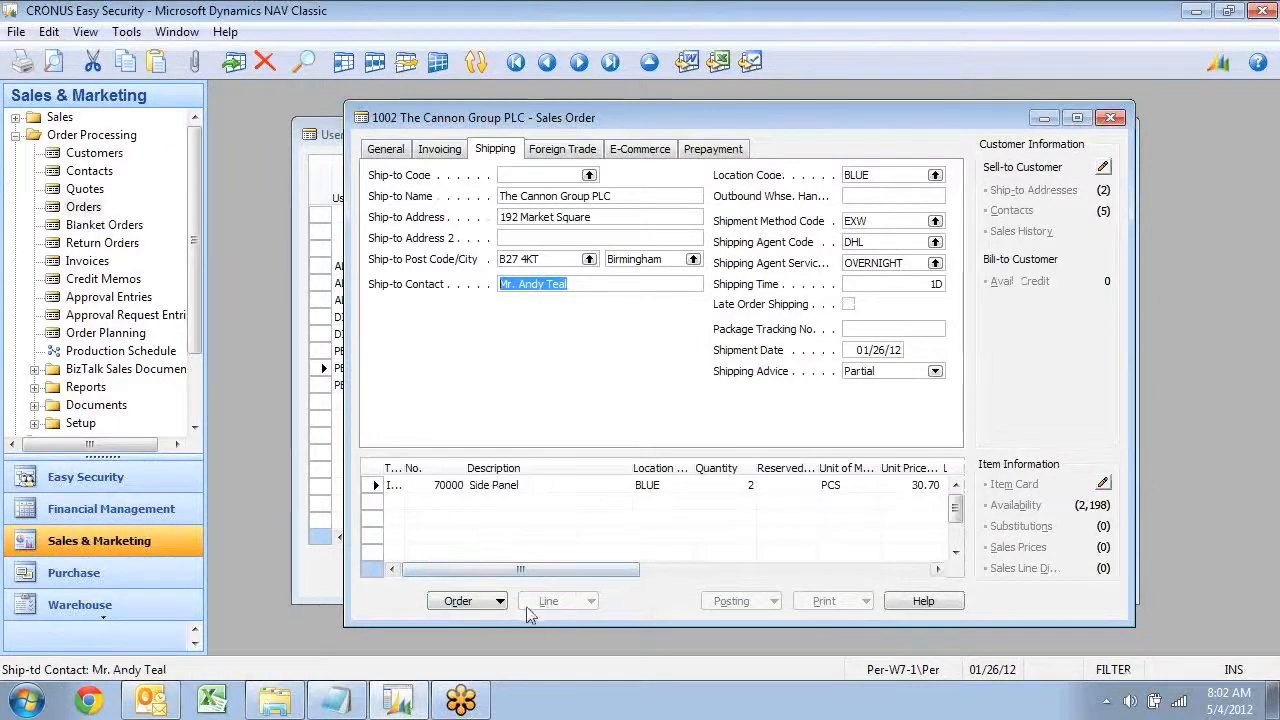
{"action": "left_click", "coordinate": [438, 152]}
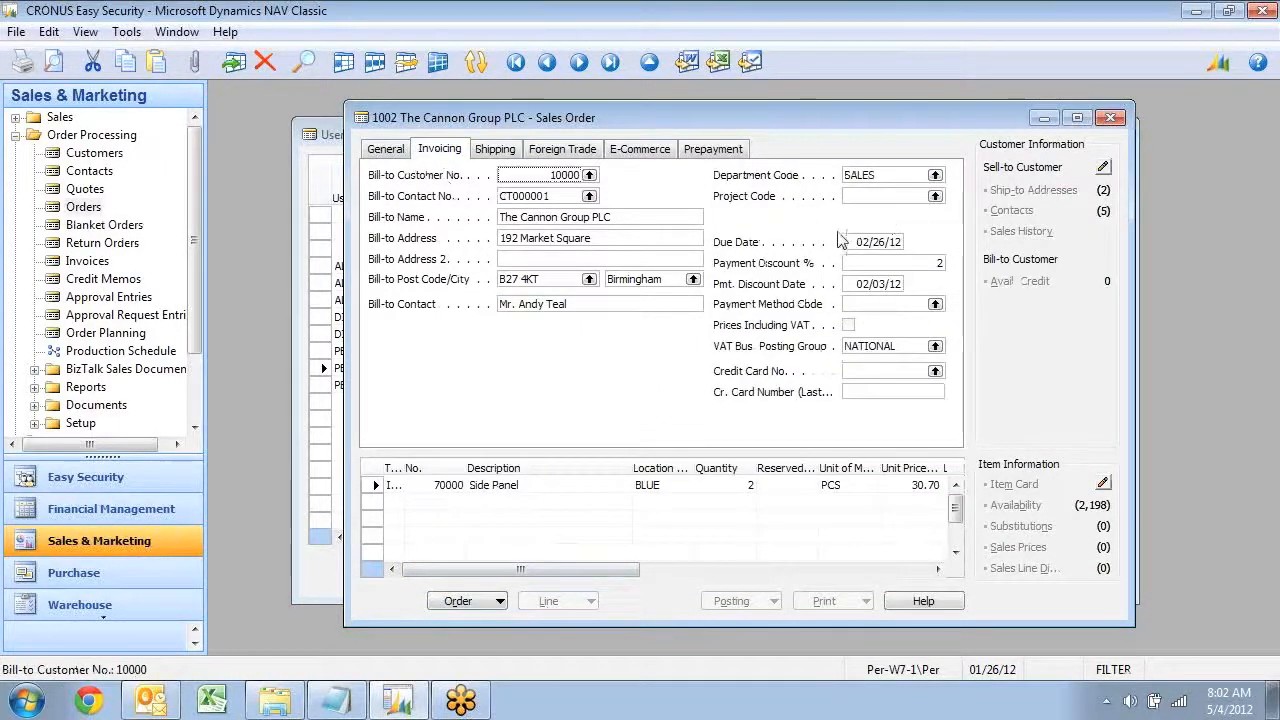
- Return to the sales order's general details and try to open its statistics
{"action": "left_click", "coordinate": [387, 152]}
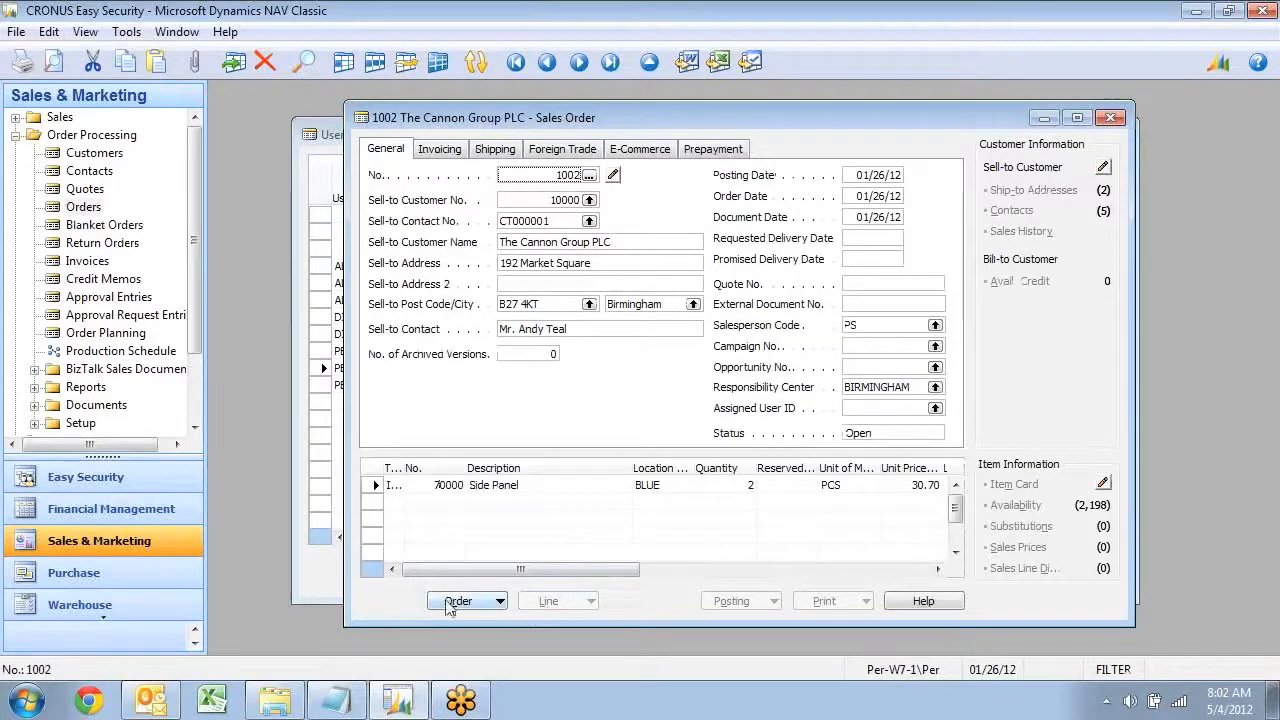
{"action": "left_click", "coordinate": [481, 605]}
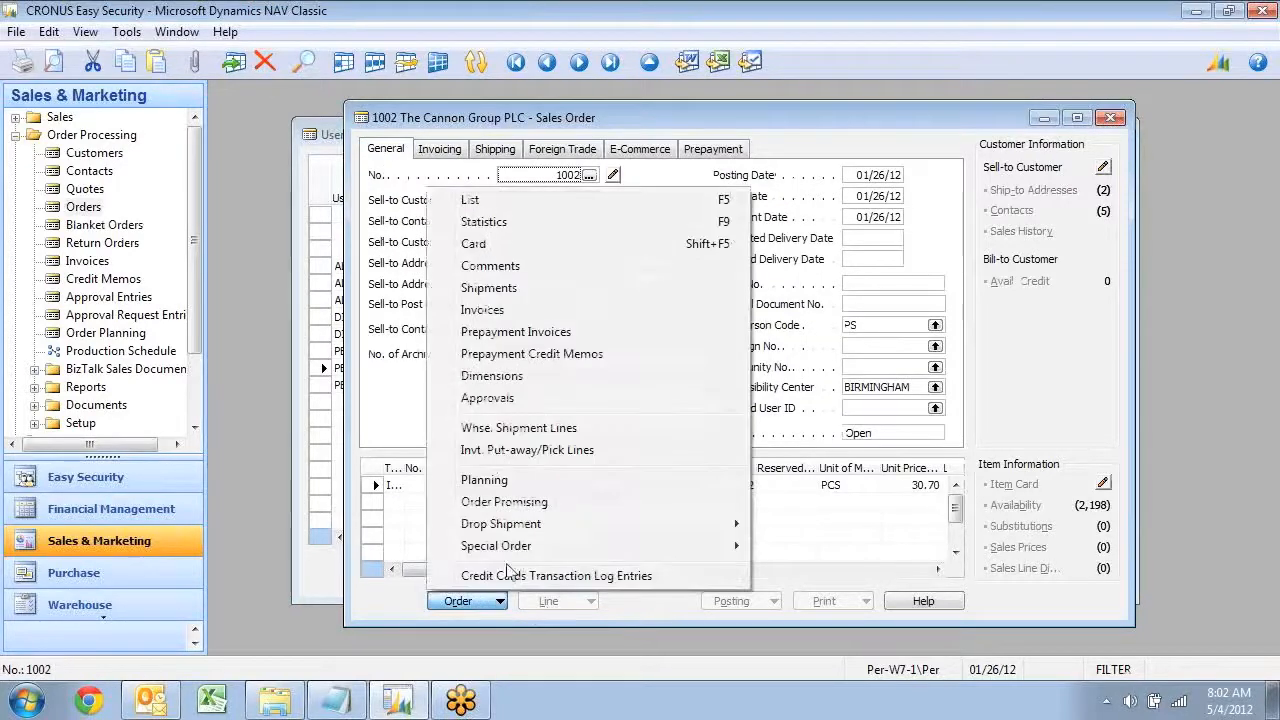
{"action": "left_click", "coordinate": [476, 224]}
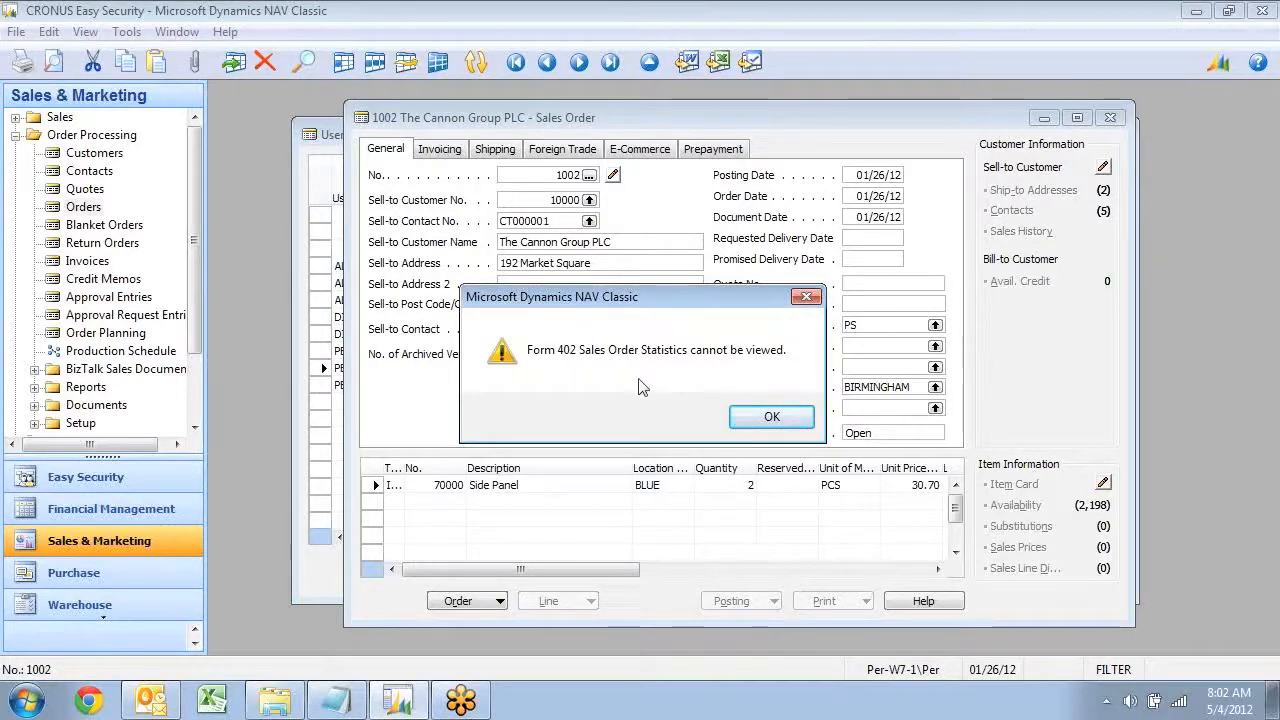
- Dismiss the statistics message, close the sales order, and review the BASIC code's form and page object permissions
{"action": "key", "text": "Return"}
{"action": "key", "text": "Escape"}
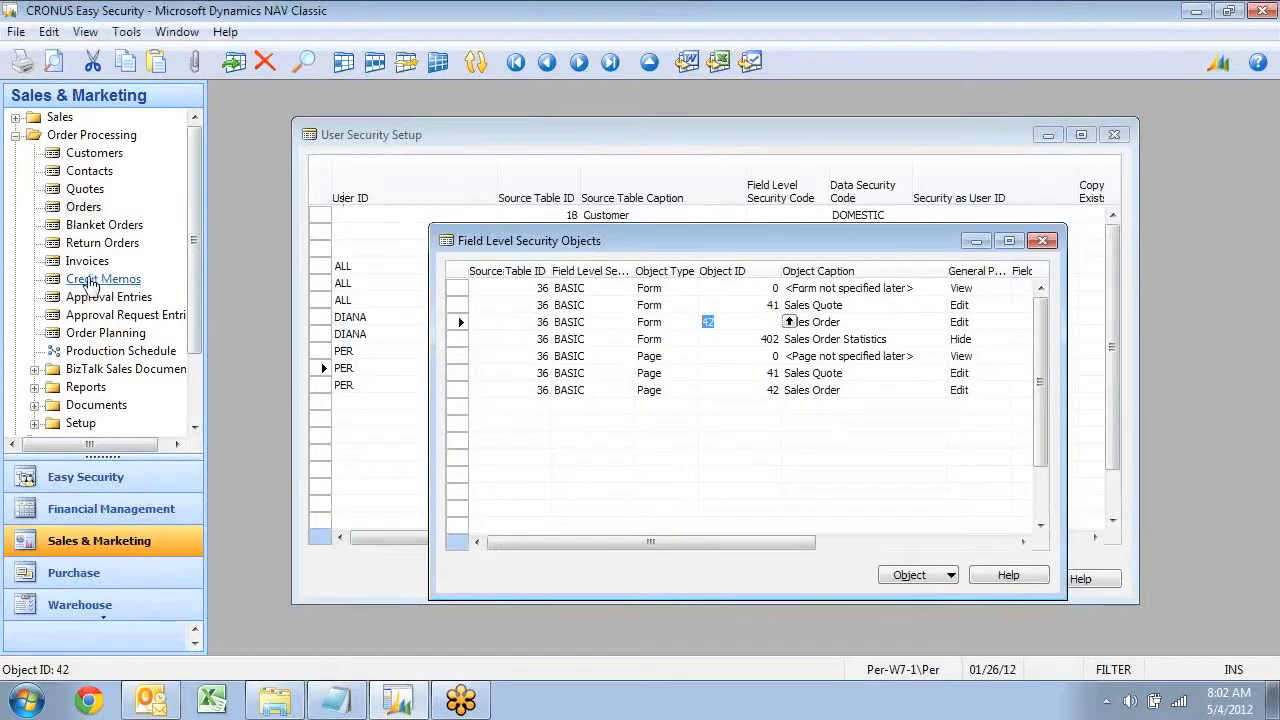
{"action": "key", "text": "Up"}
{"action": "key", "text": "Up"}
{"action": "key", "text": "Down"}
{"action": "key", "text": "Down"}
{"action": "key", "text": "Down"}
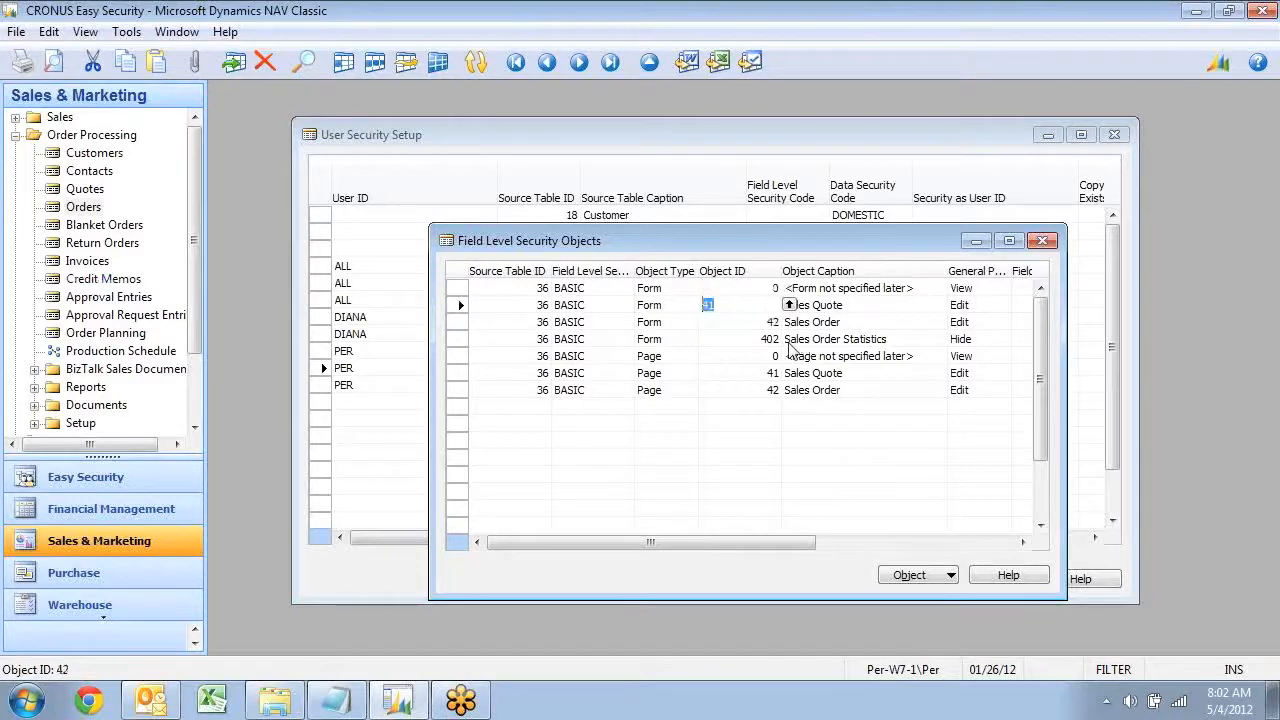
{"action": "key", "text": "Up"}
{"action": "key", "text": "Up"}
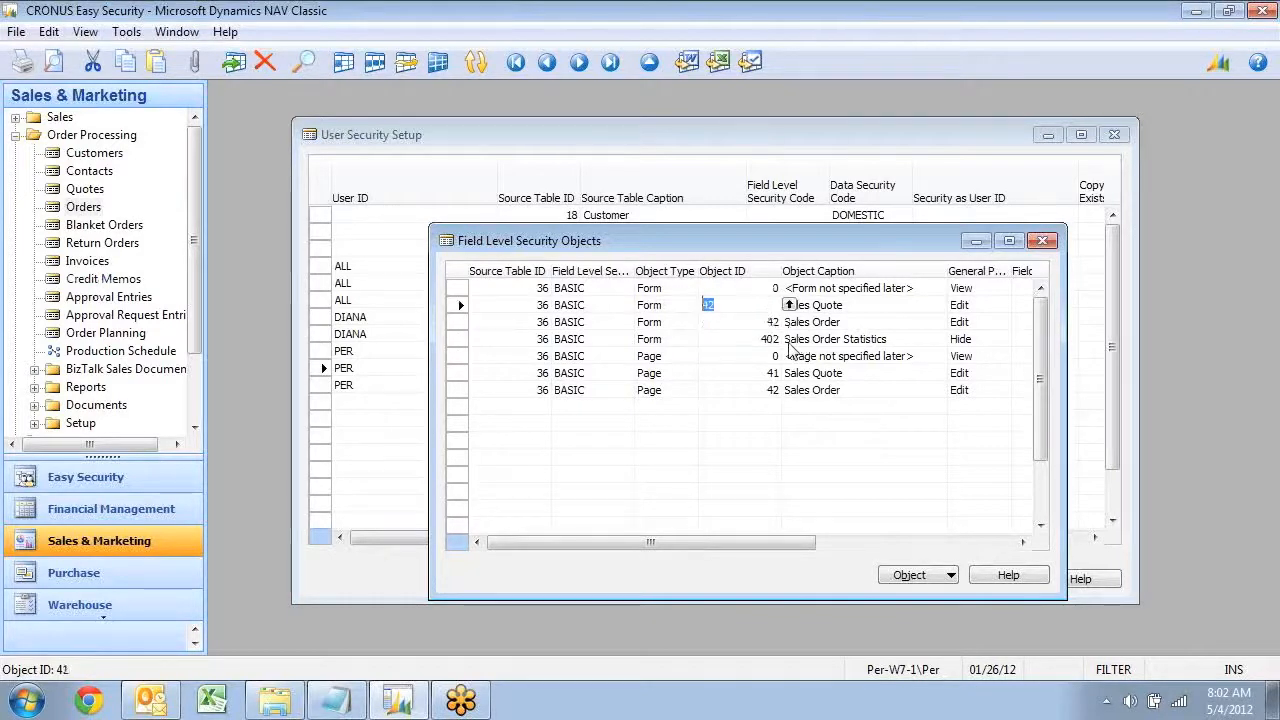
{"action": "key", "text": "Left"}
{"action": "key", "text": "Left"}
{"action": "key", "text": "Left"}
{"action": "key", "text": "Down"}
{"action": "key", "text": "Down"}
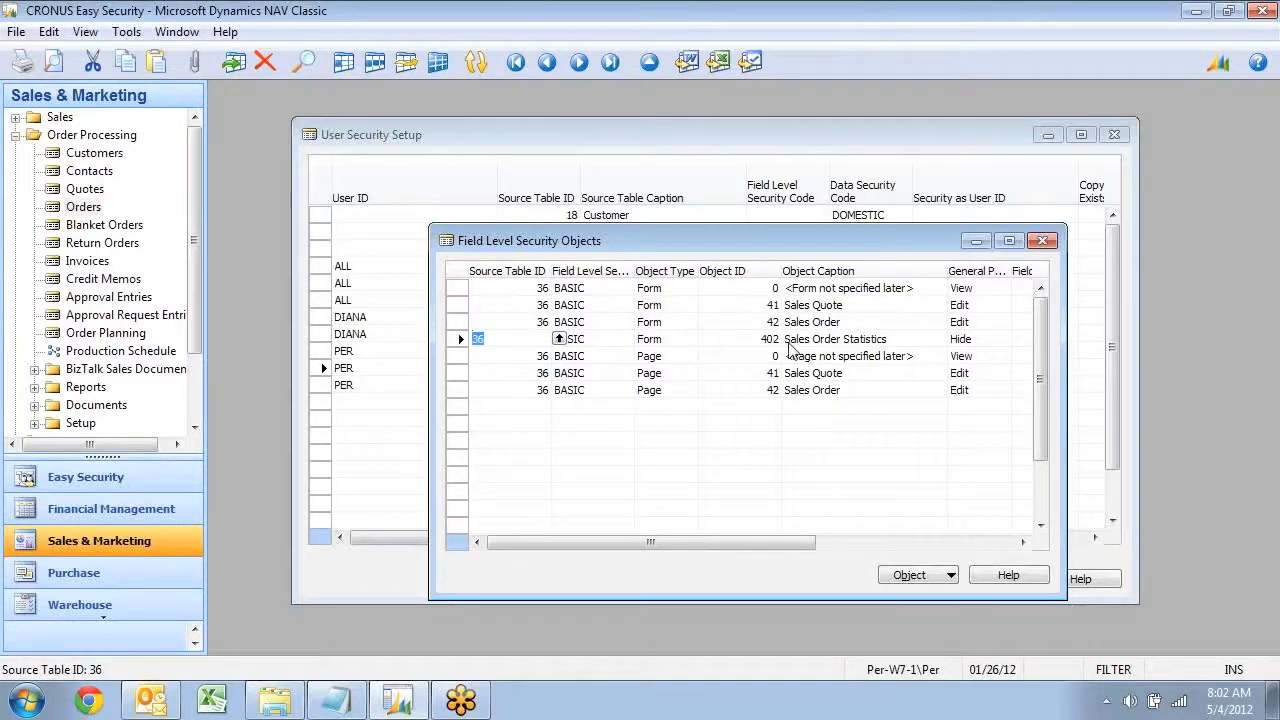
- Close the field level security lists and review the user security setup lines up to the first line
{"action": "key", "text": "Escape"}
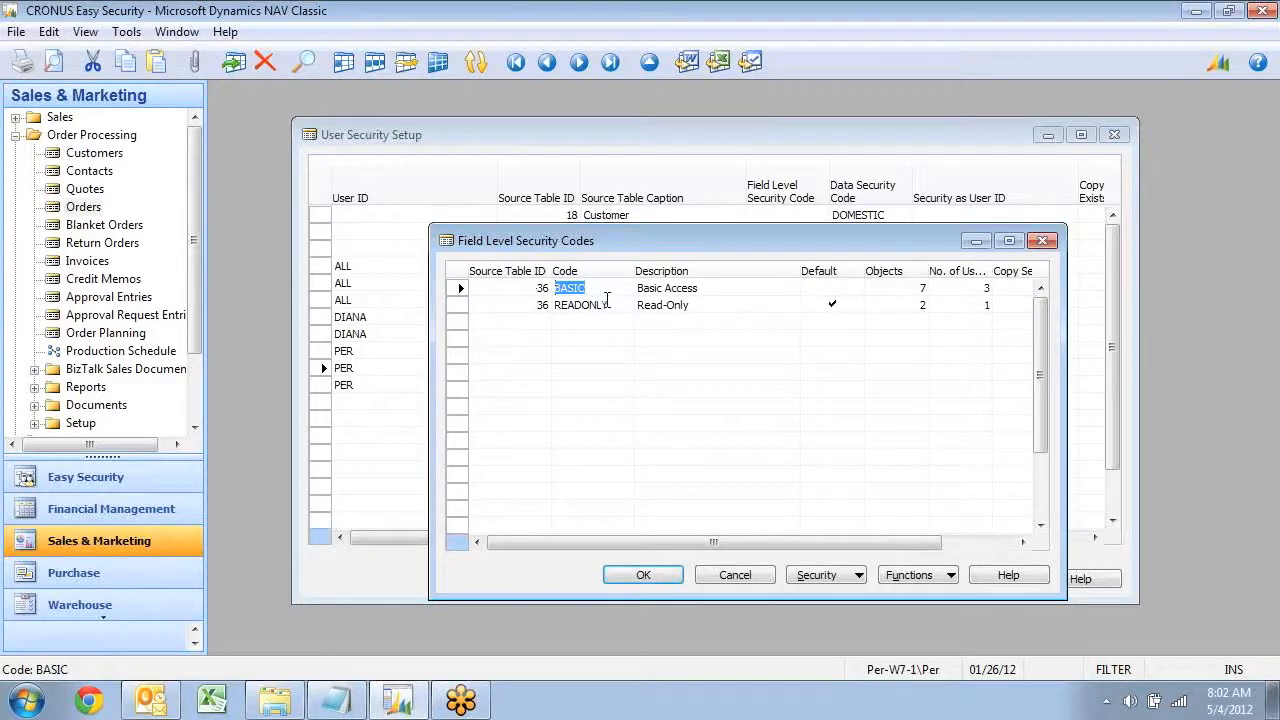
{"action": "key", "text": "Escape"}
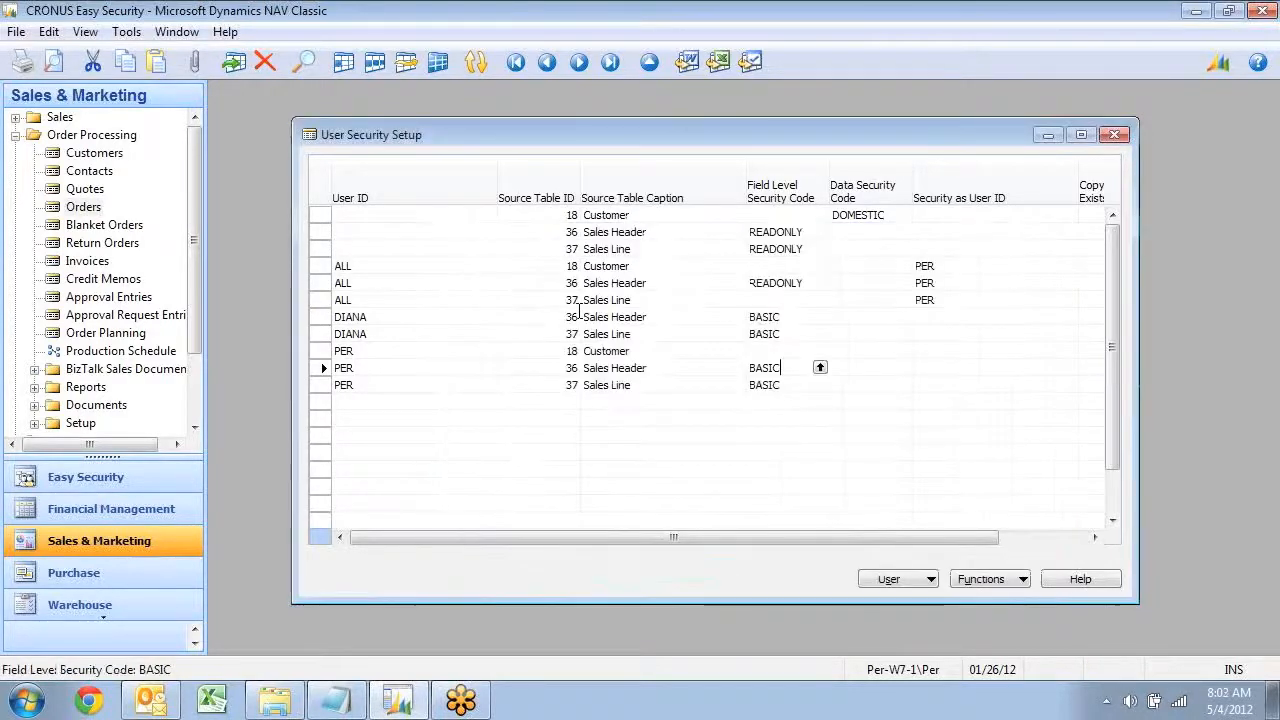
{"action": "key", "text": "Down"}
{"action": "key", "text": "Left"}
{"action": "key", "text": "Left"}
{"action": "key", "text": "Left"}
{"action": "key", "text": "Down"}
{"action": "key", "text": "Up"}
{"action": "key", "text": "Up"}
{"action": "key", "text": "Up"}
{"action": "key", "text": "Up"}
{"action": "key", "text": "Up"}
{"action": "key", "text": "Up"}
{"action": "key", "text": "Up"}
{"action": "key", "text": "Up"}
{"action": "key", "text": "Up"}
{"action": "key", "text": "Up"}
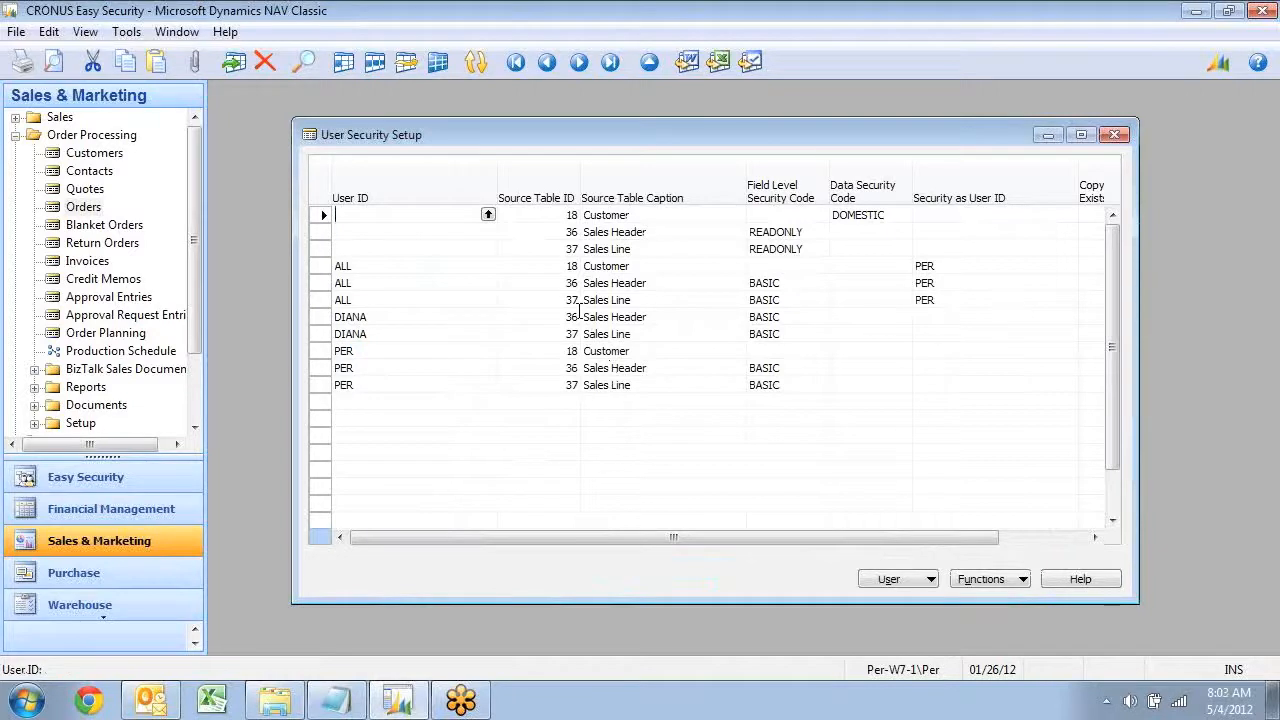
- Assign the READONLY field level security code to the Customer line that has a blank user ID
{"action": "left_click", "coordinate": [813, 217]}
{"action": "left_click", "coordinate": [820, 215]}
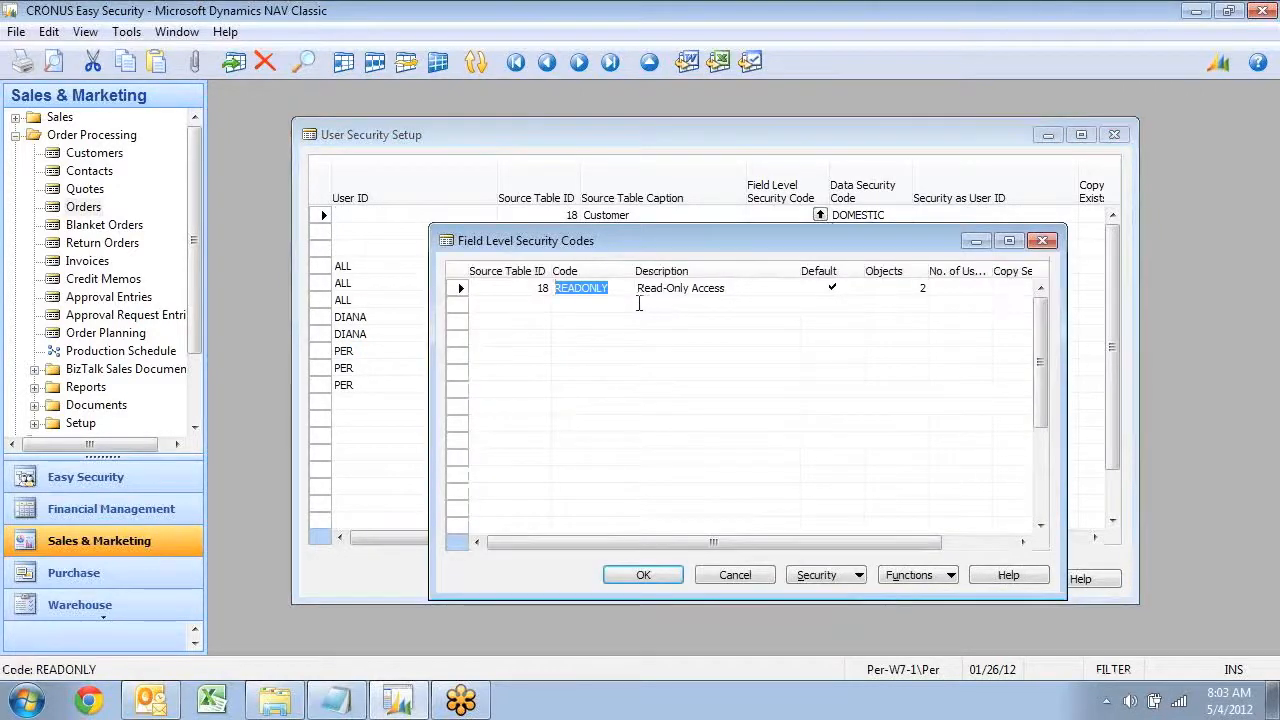
{"action": "key", "text": "Return"}
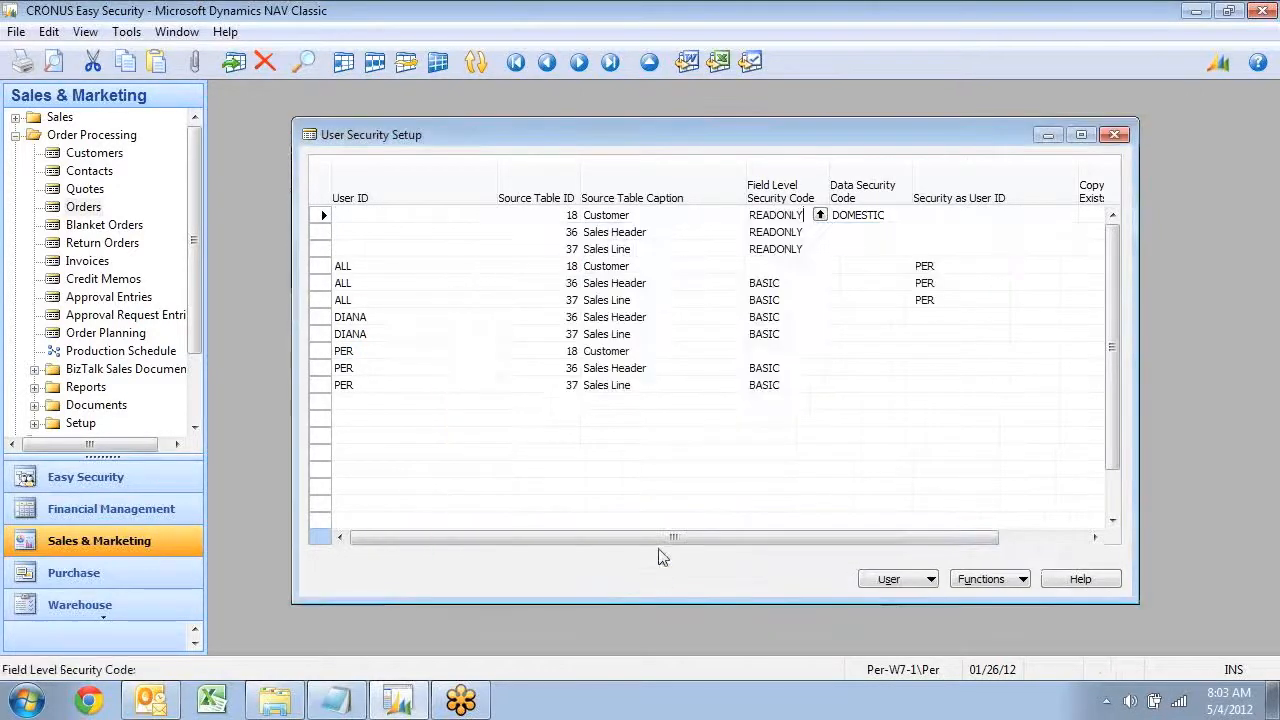
{"action": "left_click", "coordinate": [670, 233]}
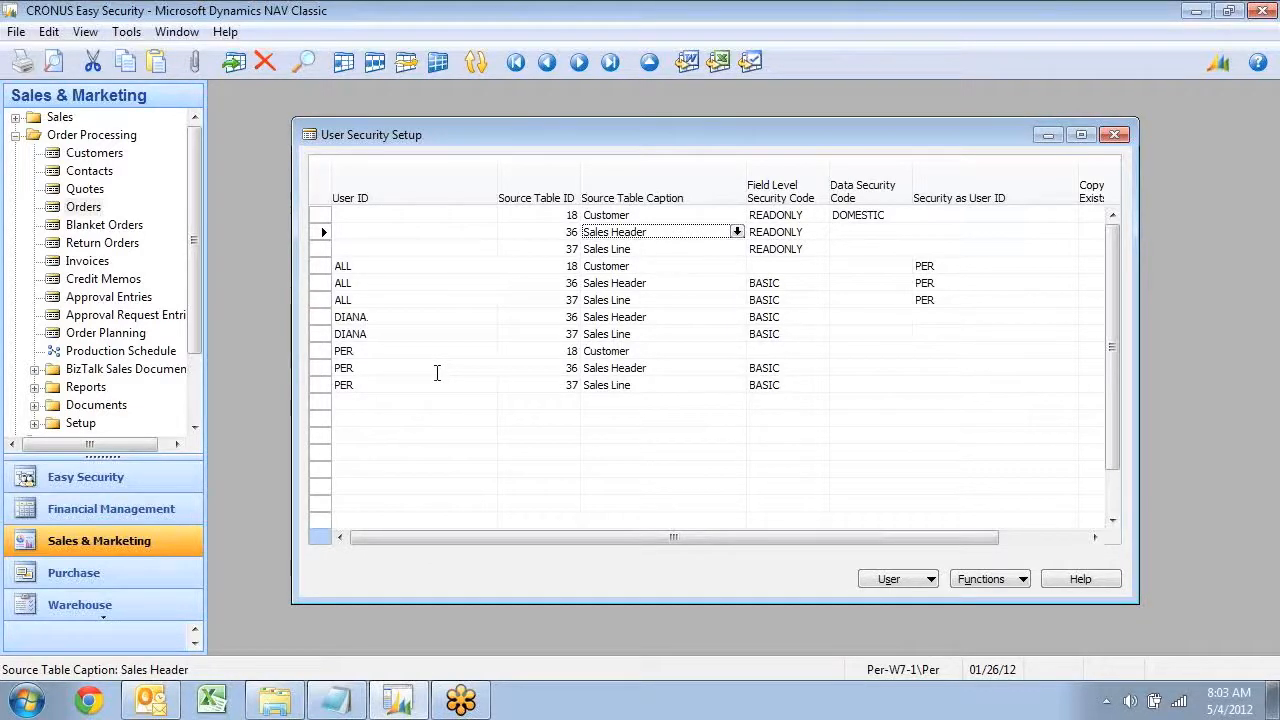
- Open the customer card in Order Processing and browse customers, checking each one's Customer Posting Group
{"action": "left_click", "coordinate": [98, 478]}
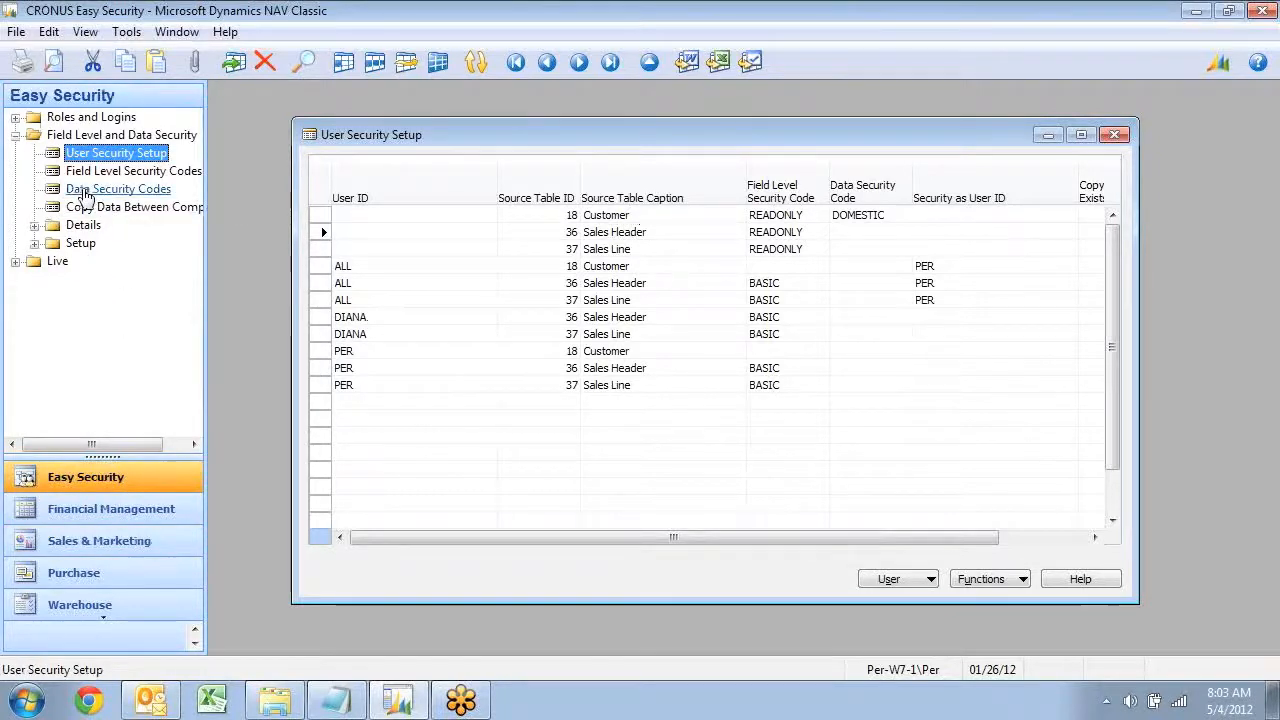
{"action": "left_click", "coordinate": [100, 548]}
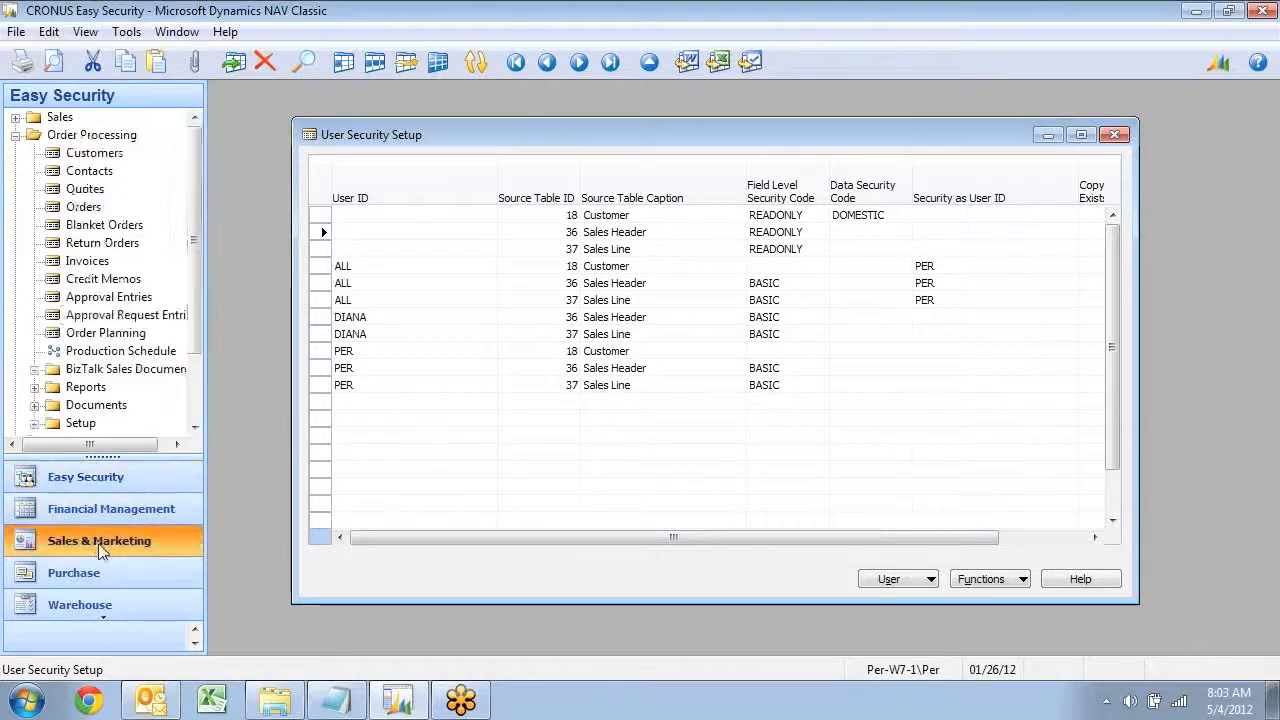
{"action": "left_click", "coordinate": [94, 153]}
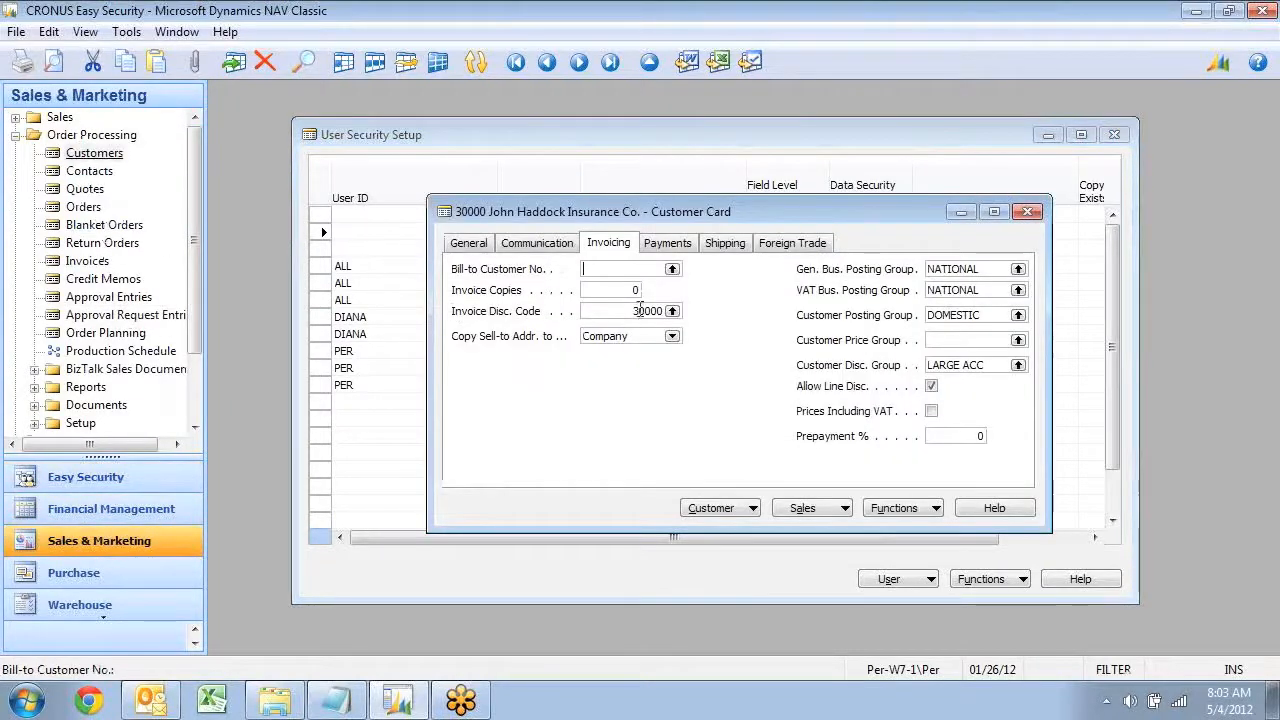
{"action": "left_click", "coordinate": [857, 316]}
{"action": "scroll", "coordinate": [884, 322], "scroll_direction": "down", "scroll_amount": 4}
{"action": "scroll", "coordinate": [946, 336], "scroll_direction": "up", "scroll_amount": 4}
{"action": "scroll", "coordinate": [915, 328], "scroll_direction": "up", "scroll_amount": 7}
{"action": "scroll", "coordinate": [897, 330], "scroll_direction": "down", "scroll_amount": 3}
{"action": "scroll", "coordinate": [897, 330], "scroll_direction": "down", "scroll_amount": 10}
{"action": "scroll", "coordinate": [920, 337], "scroll_direction": "up", "scroll_amount": 5}
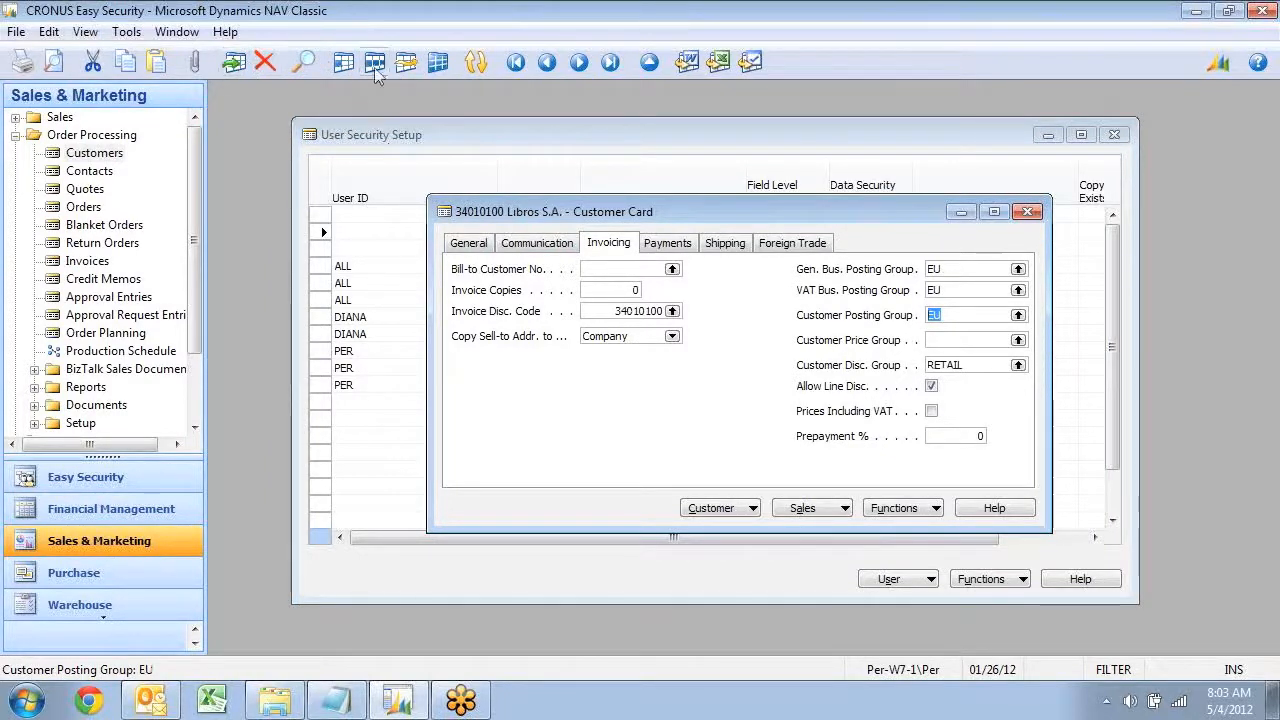
- Open the customer list without its Location Code filter, examine the customers' locations, and close the list and card
{"action": "left_click", "coordinate": [649, 62]}
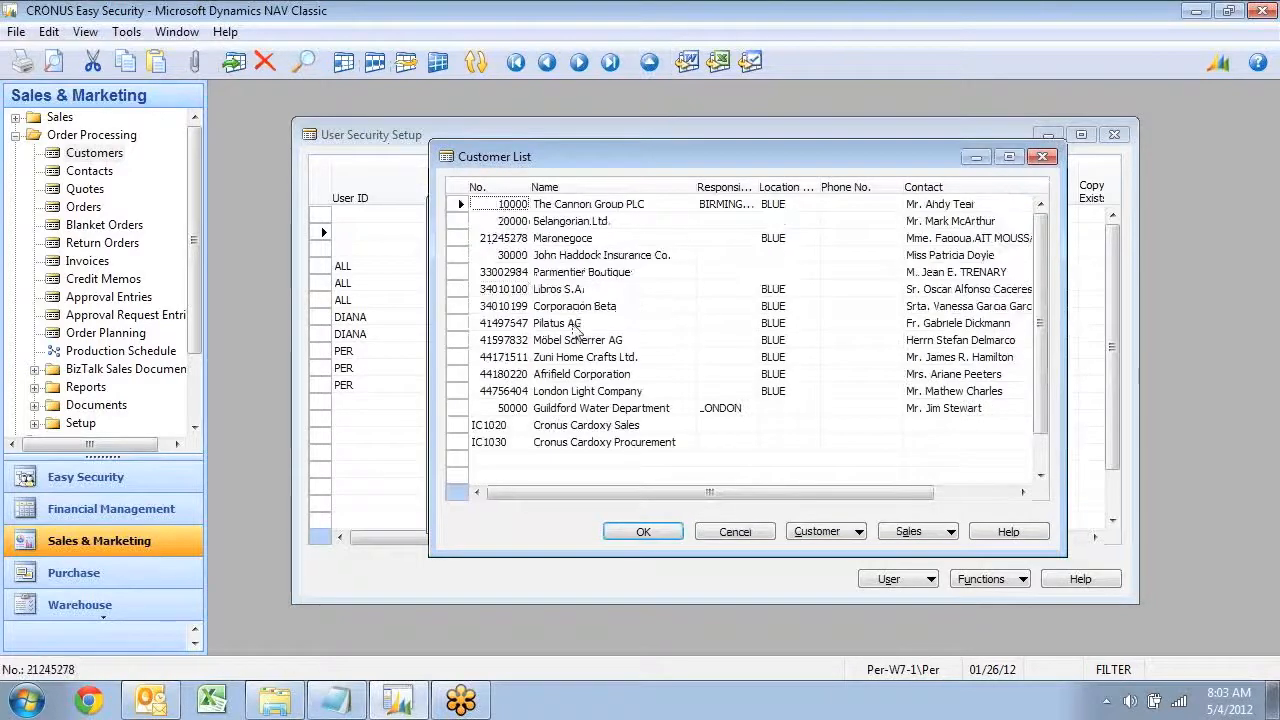
{"action": "scroll", "coordinate": [588, 318], "scroll_direction": "down", "scroll_amount": 1}
{"action": "scroll", "coordinate": [598, 313], "scroll_direction": "up", "scroll_amount": 4}
{"action": "key", "text": "ctrl+F7"}
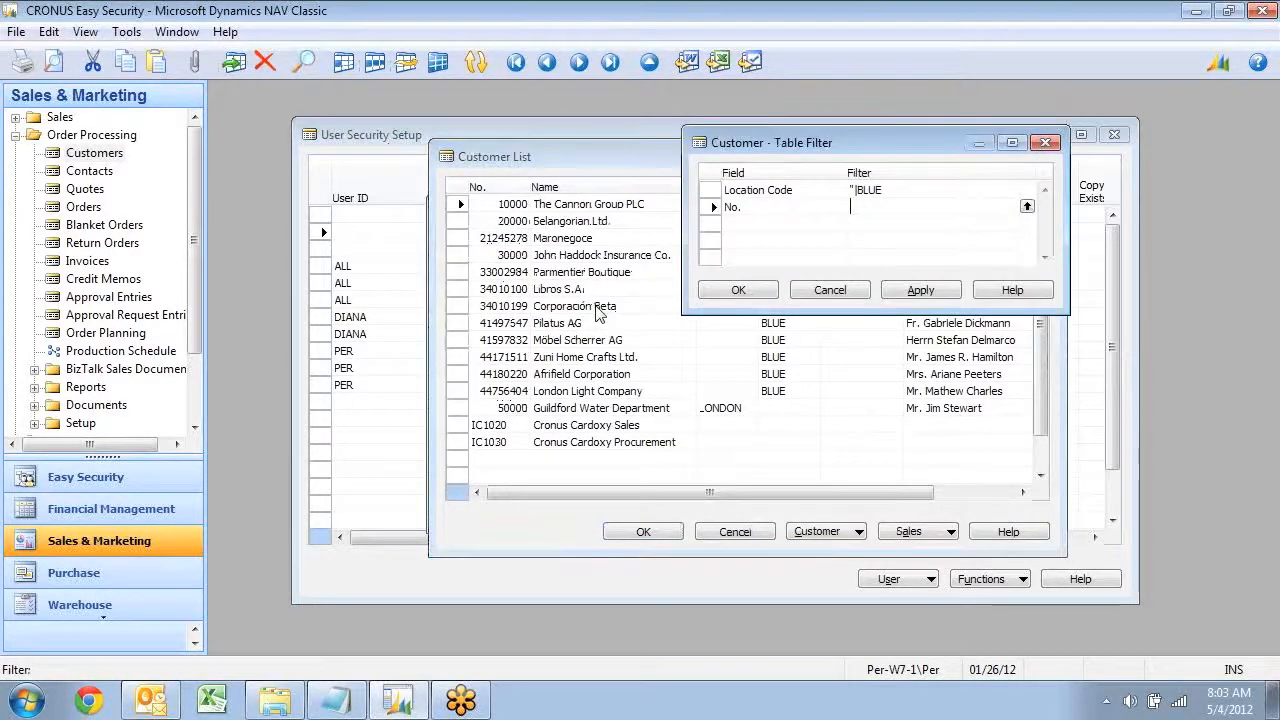
{"action": "key", "text": "Return"}
{"action": "scroll", "coordinate": [598, 313], "scroll_direction": "up", "scroll_amount": 3}
{"action": "scroll", "coordinate": [598, 313], "scroll_direction": "down", "scroll_amount": 6}
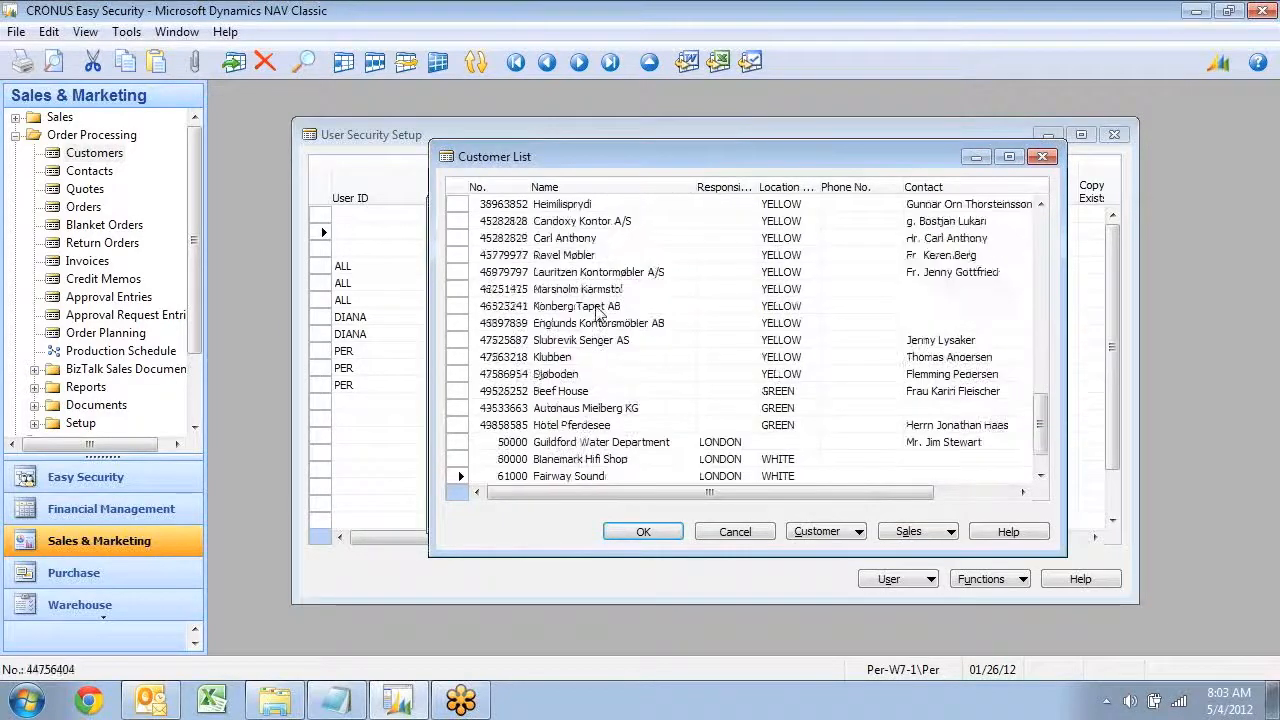
{"action": "scroll", "coordinate": [598, 313], "scroll_direction": "up", "scroll_amount": 10}
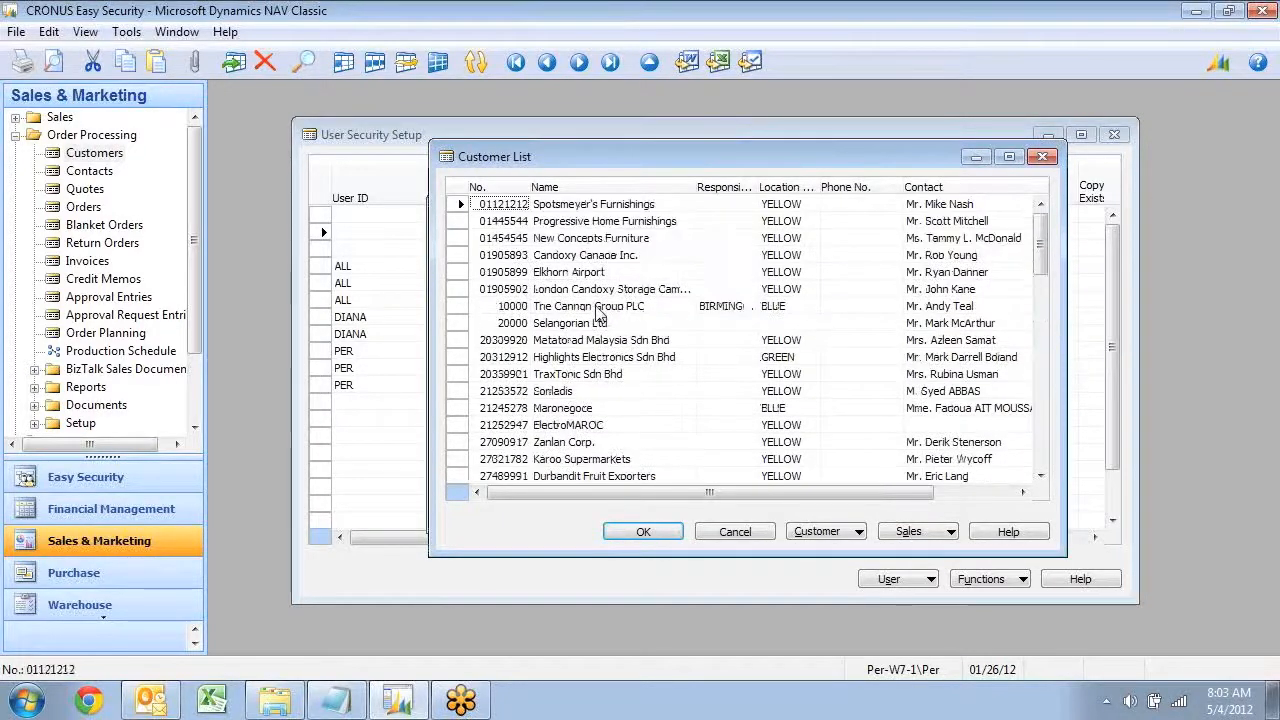
{"action": "key", "text": "Escape"}
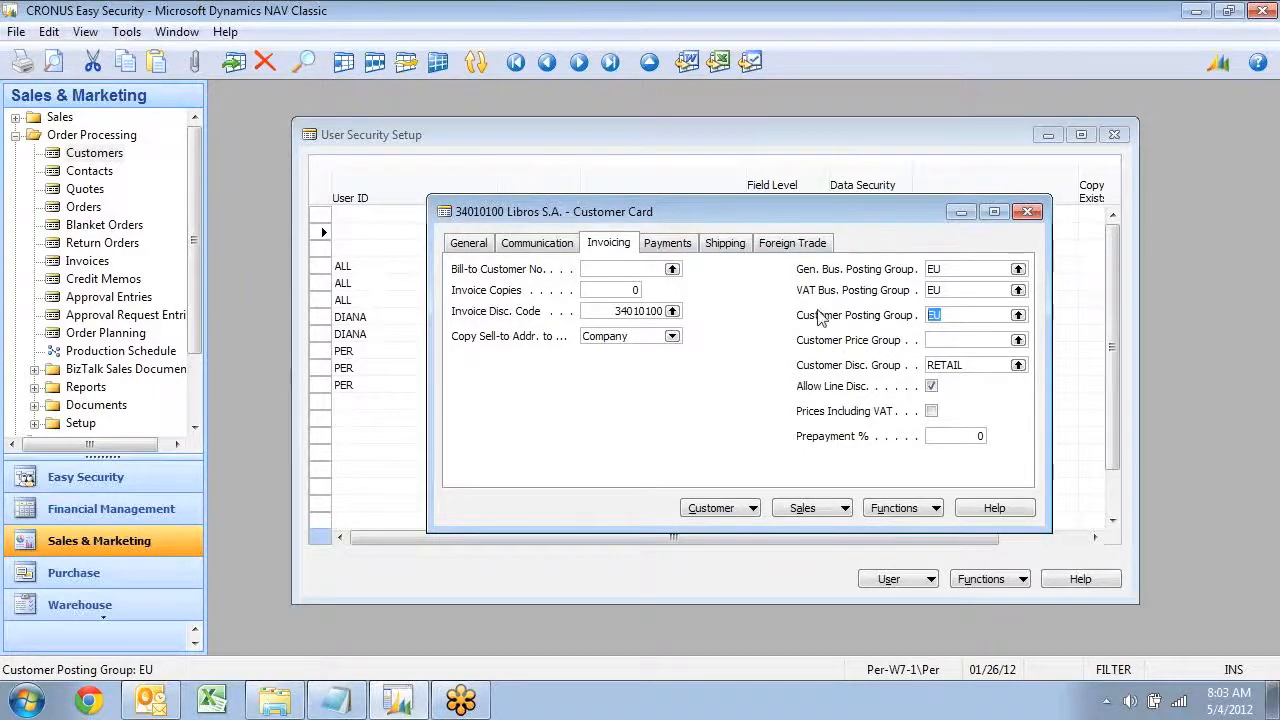
{"action": "key", "text": "Escape"}
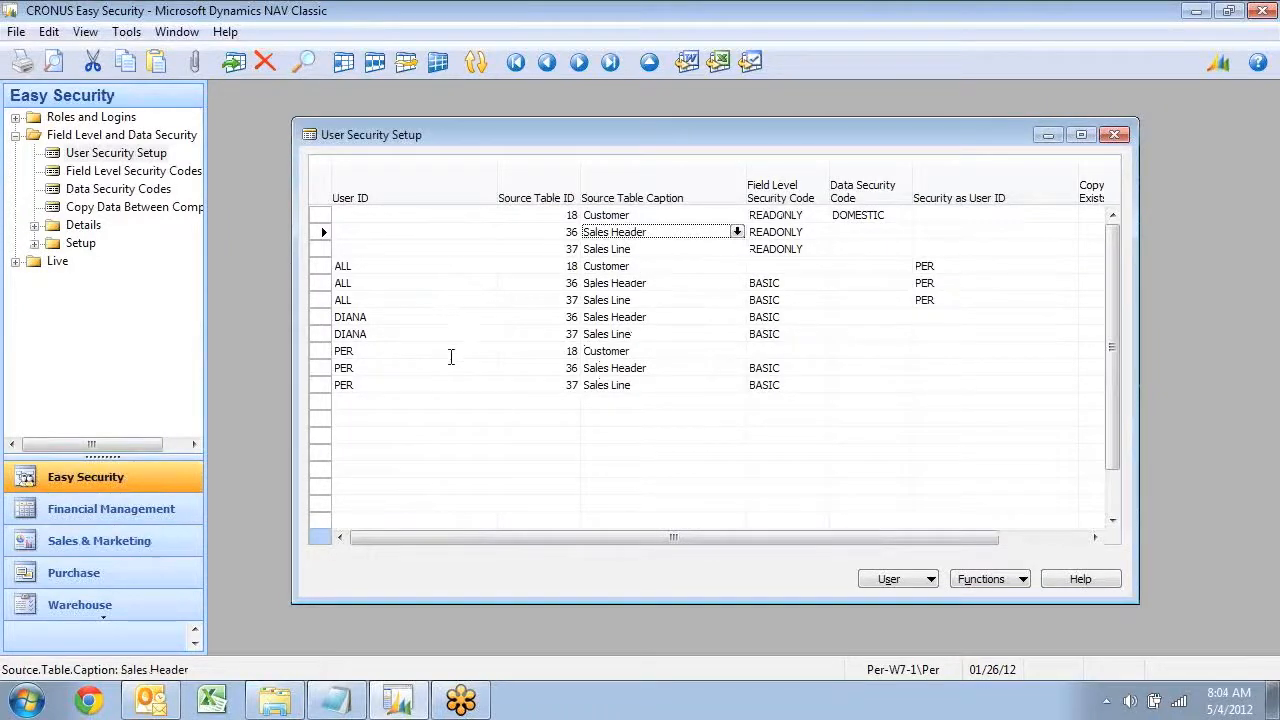
- Assign the DOMESTIC data security code to the signed-in user's own Customer line in User Security Setup
{"action": "left_click", "coordinate": [672, 351]}
{"action": "left_click", "coordinate": [807, 355]}
{"action": "left_click", "coordinate": [855, 357]}
{"action": "left_click", "coordinate": [902, 351]}
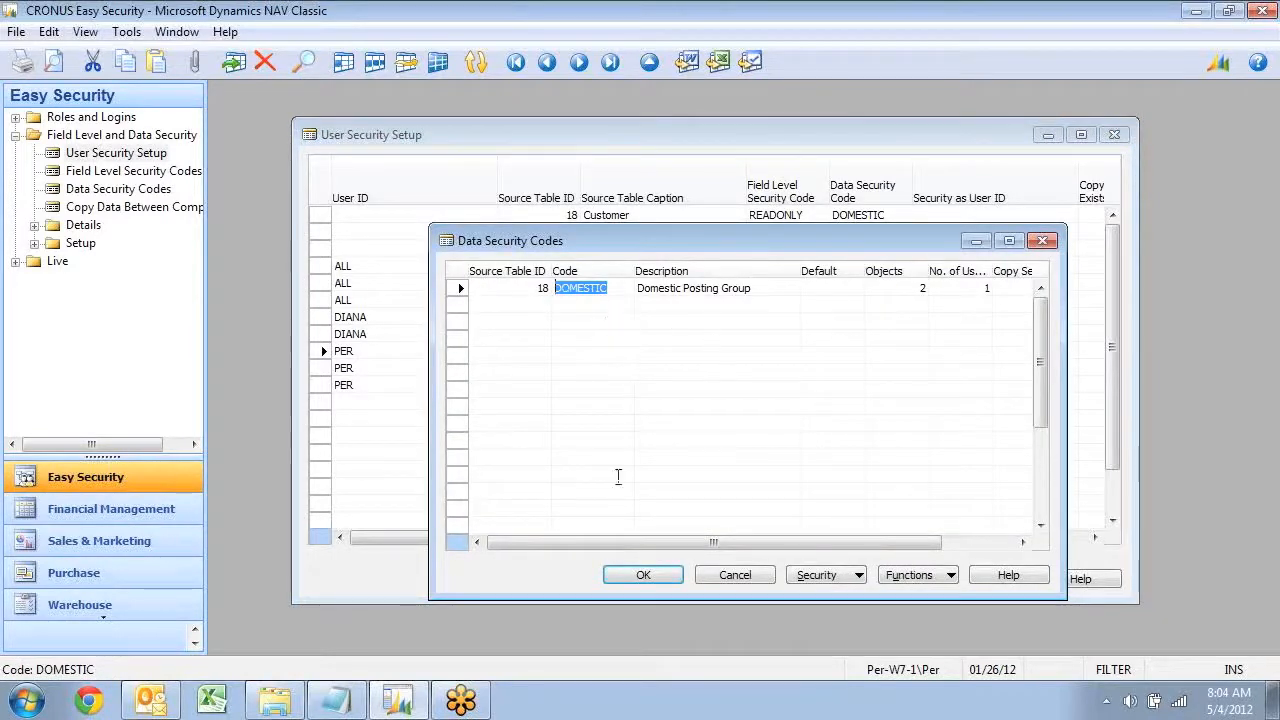
{"action": "left_click", "coordinate": [645, 577]}
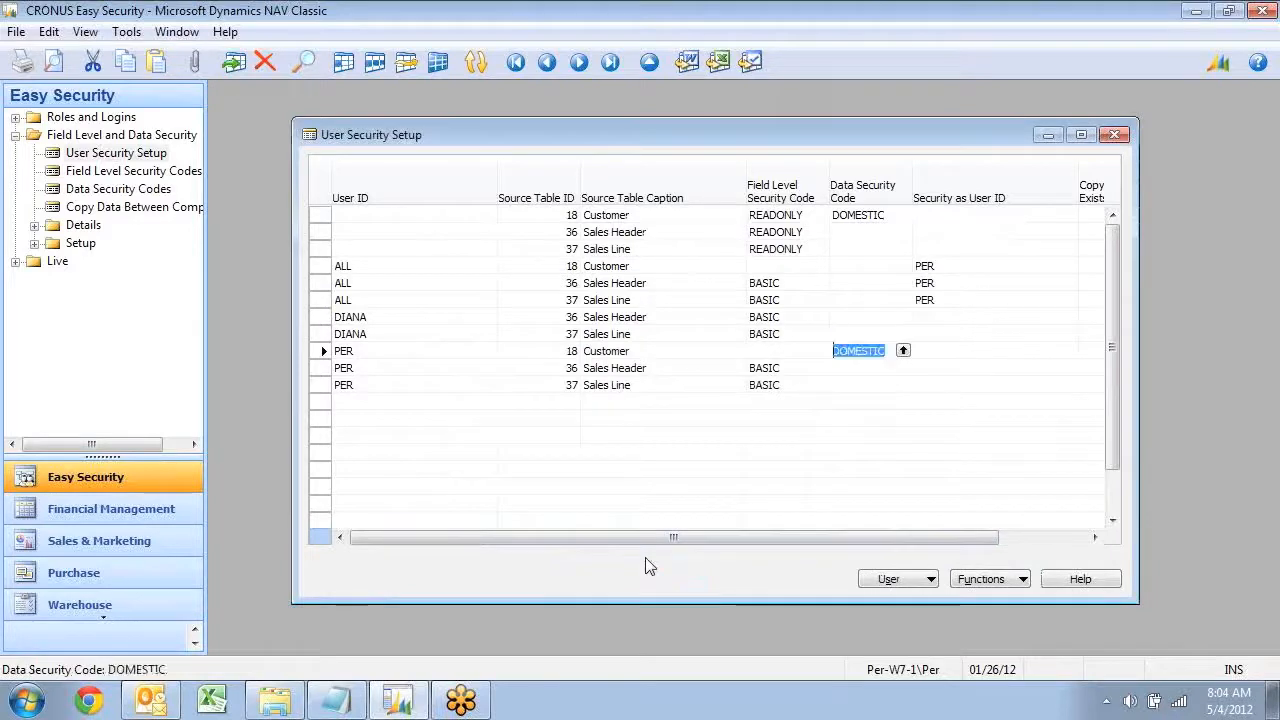
{"action": "key", "text": "Up"}
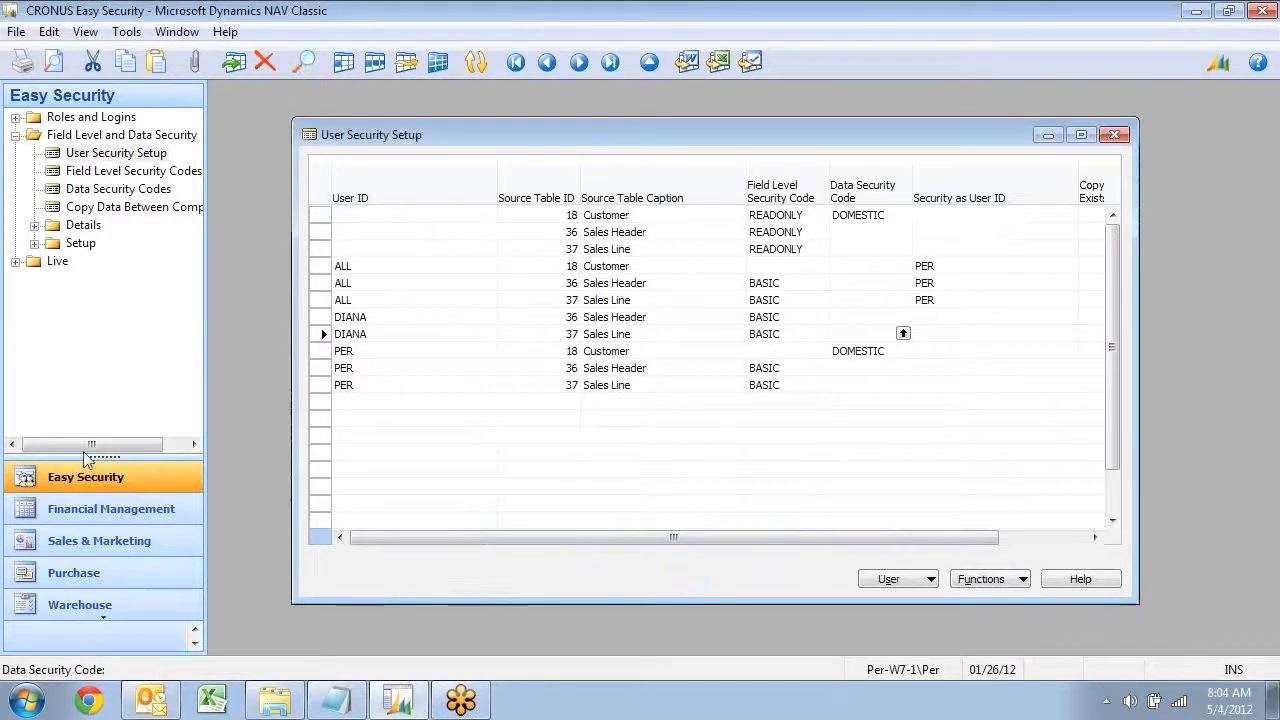
- Reopen the customer card and browse the accessible customers, checking their Customer Posting Group
{"action": "left_click", "coordinate": [90, 540]}
{"action": "left_click", "coordinate": [92, 155]}
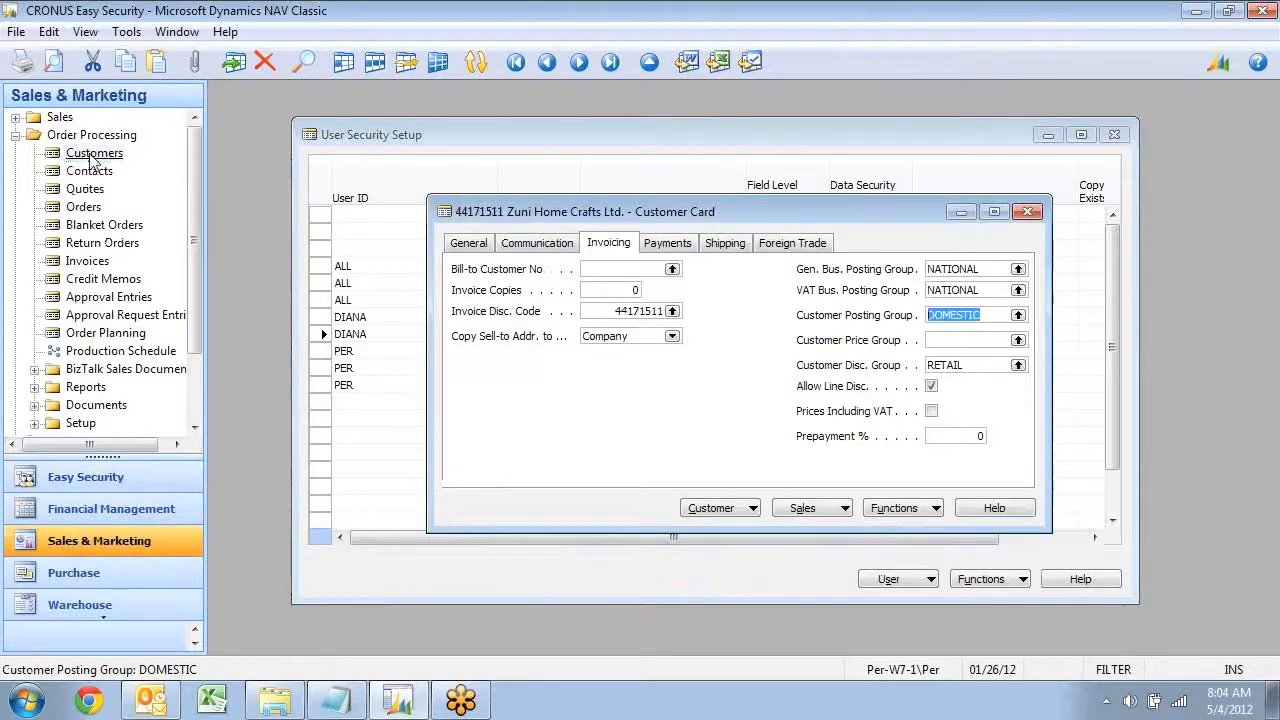
{"action": "scroll", "coordinate": [880, 355], "scroll_direction": "down", "scroll_amount": 5}
{"action": "scroll", "coordinate": [920, 342], "scroll_direction": "up", "scroll_amount": 5}
{"action": "scroll", "coordinate": [850, 328], "scroll_direction": "down", "scroll_amount": 4}
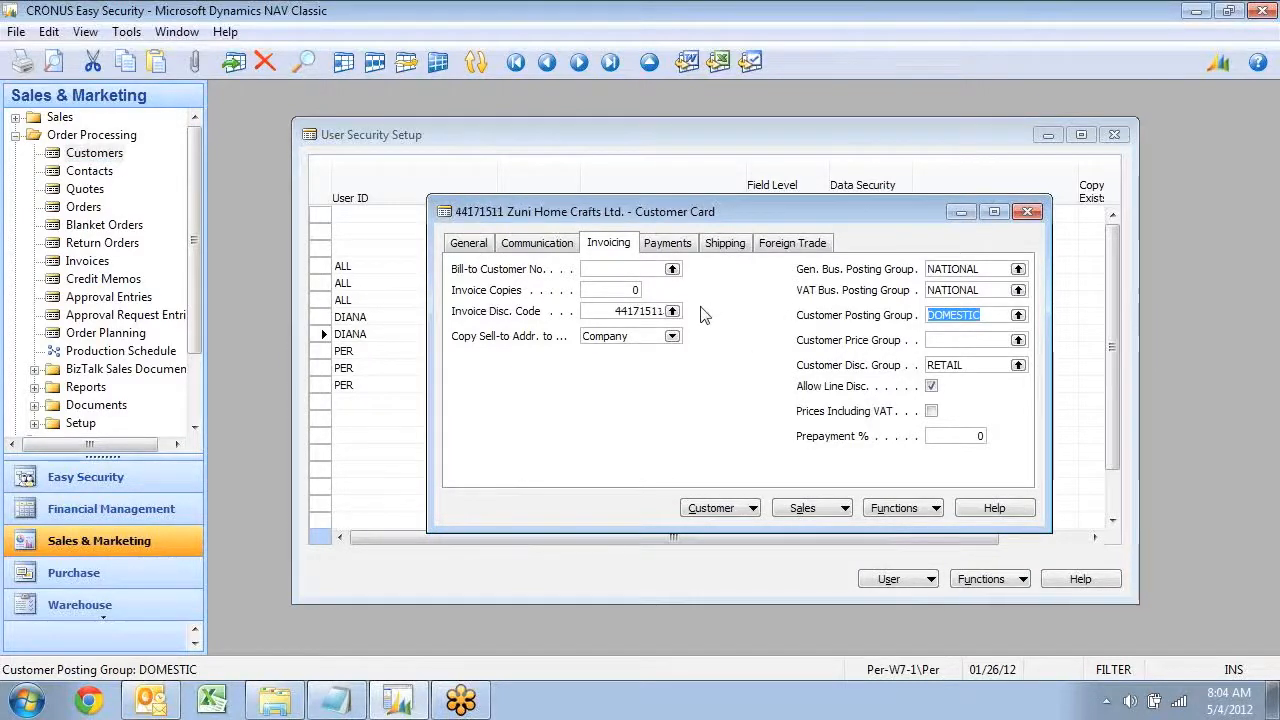
- Open the customer list and clear its Location Code filter of ''|BLUE
{"action": "key", "text": "F5"}
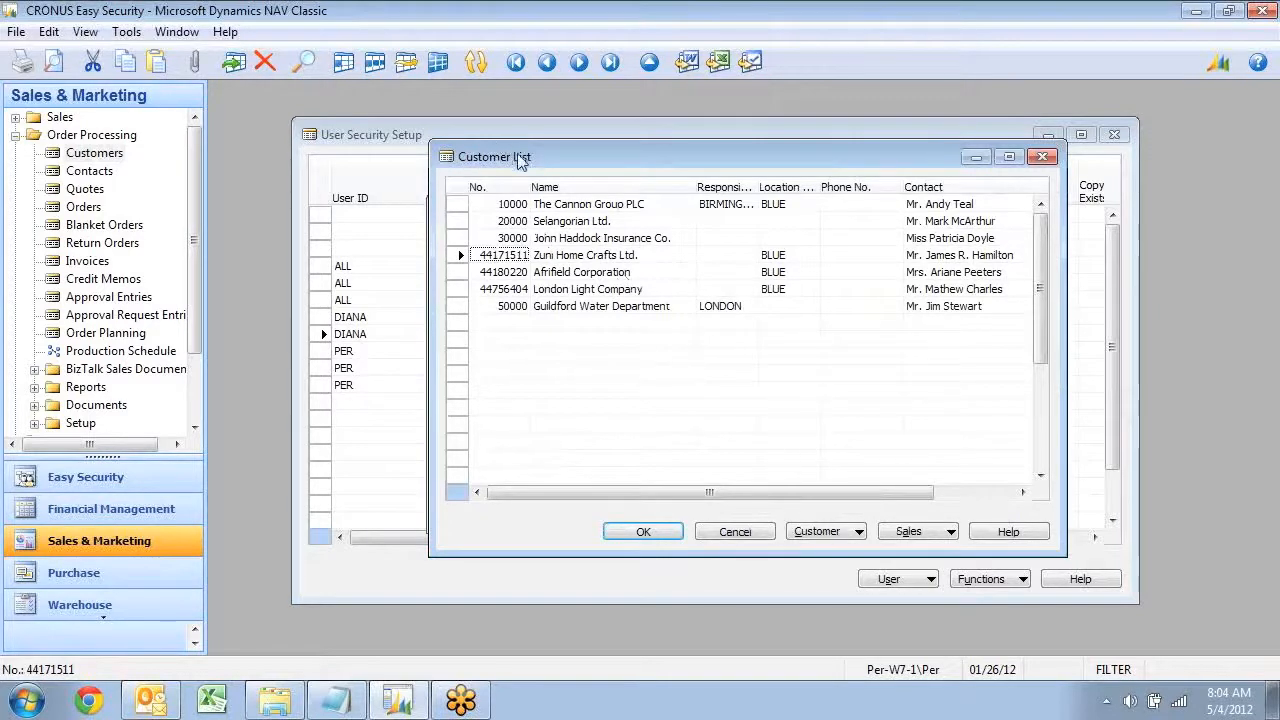
{"action": "key", "text": "ctrl+F7"}
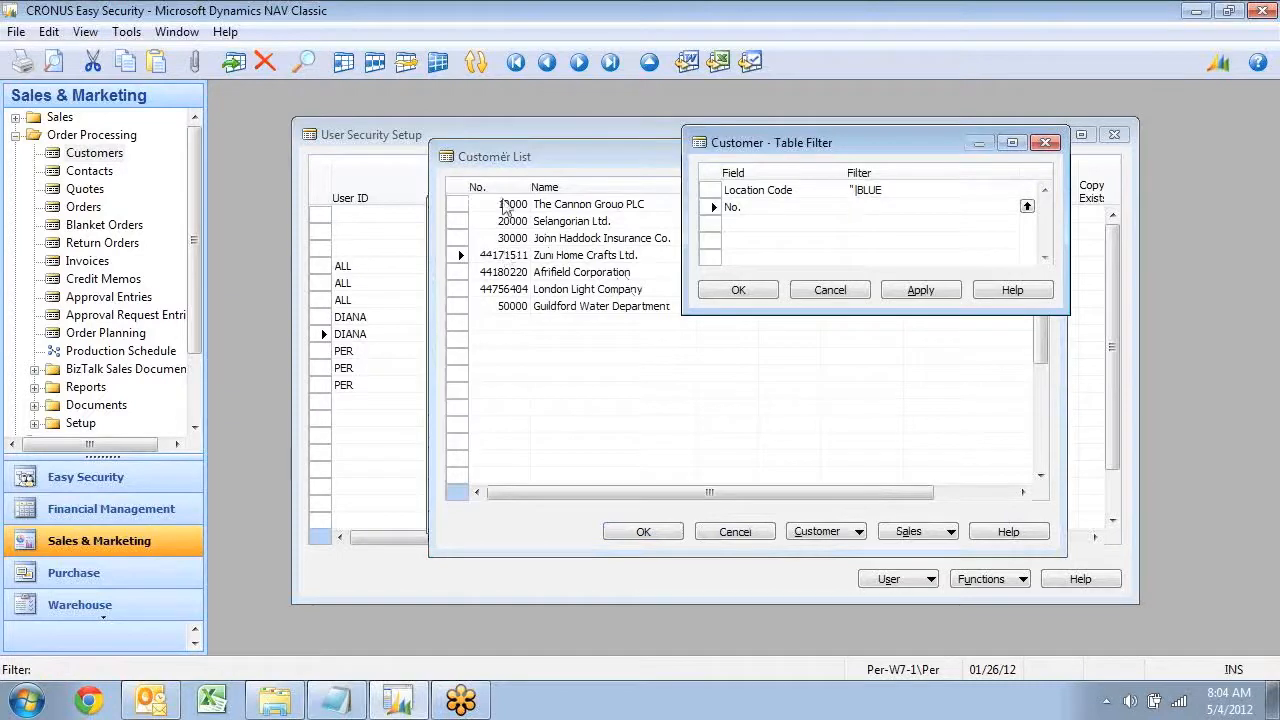
{"action": "key", "text": "Up"}
{"action": "key", "text": "Delete"}
{"action": "key", "text": "Return"}
{"action": "key", "text": "Return"}
{"action": "key", "text": "Return"}
- Examine which customers and location codes the list now offers, and return to User Security Setup
{"action": "key", "text": "Down"}
{"action": "key", "text": "Down"}
{"action": "key", "text": "Up"}
{"action": "key", "text": "Up"}
{"action": "key", "text": "Up"}
{"action": "key", "text": "Up"}
{"action": "key", "text": "Up"}
{"action": "key", "text": "Up"}
{"action": "key", "text": "Down"}
{"action": "key", "text": "Down"}
{"action": "key", "text": "Down"}
{"action": "key", "text": "Down"}
{"action": "key", "text": "Down"}
{"action": "key", "text": "Down"}
{"action": "key", "text": "Down"}
{"action": "key", "text": "Down"}
{"action": "key", "text": "Down"}
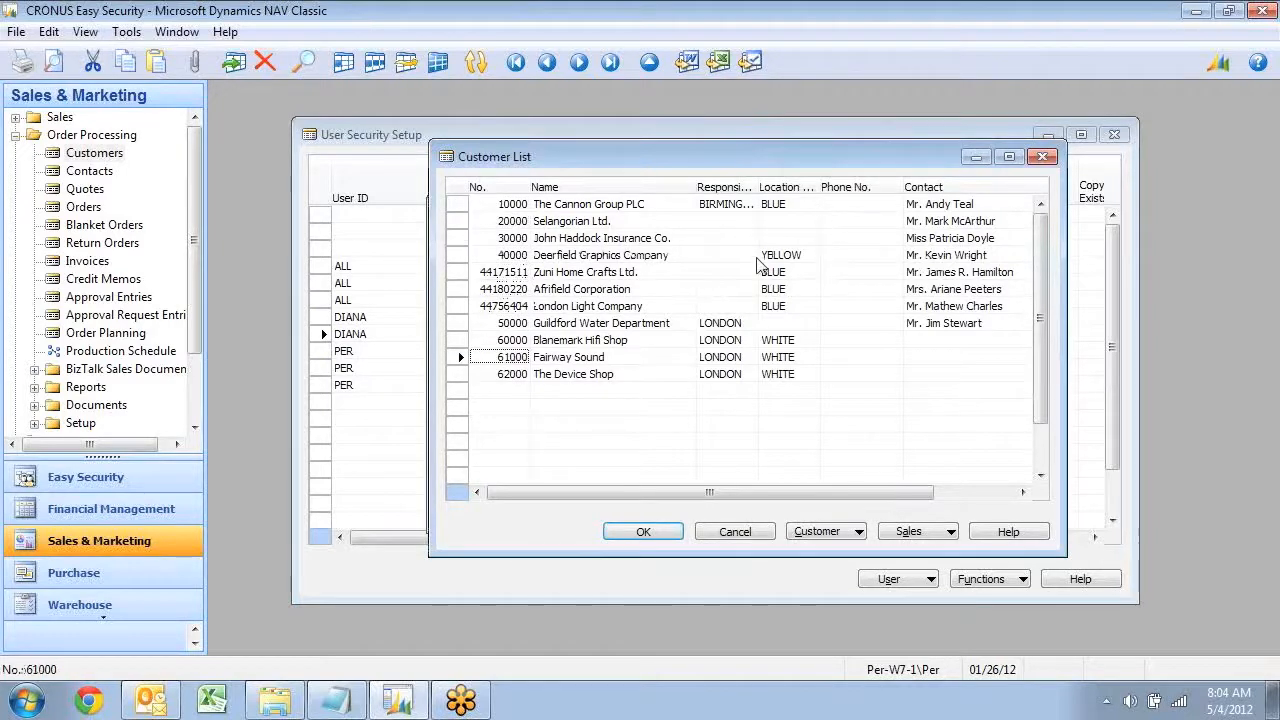
{"action": "key", "text": "Escape"}
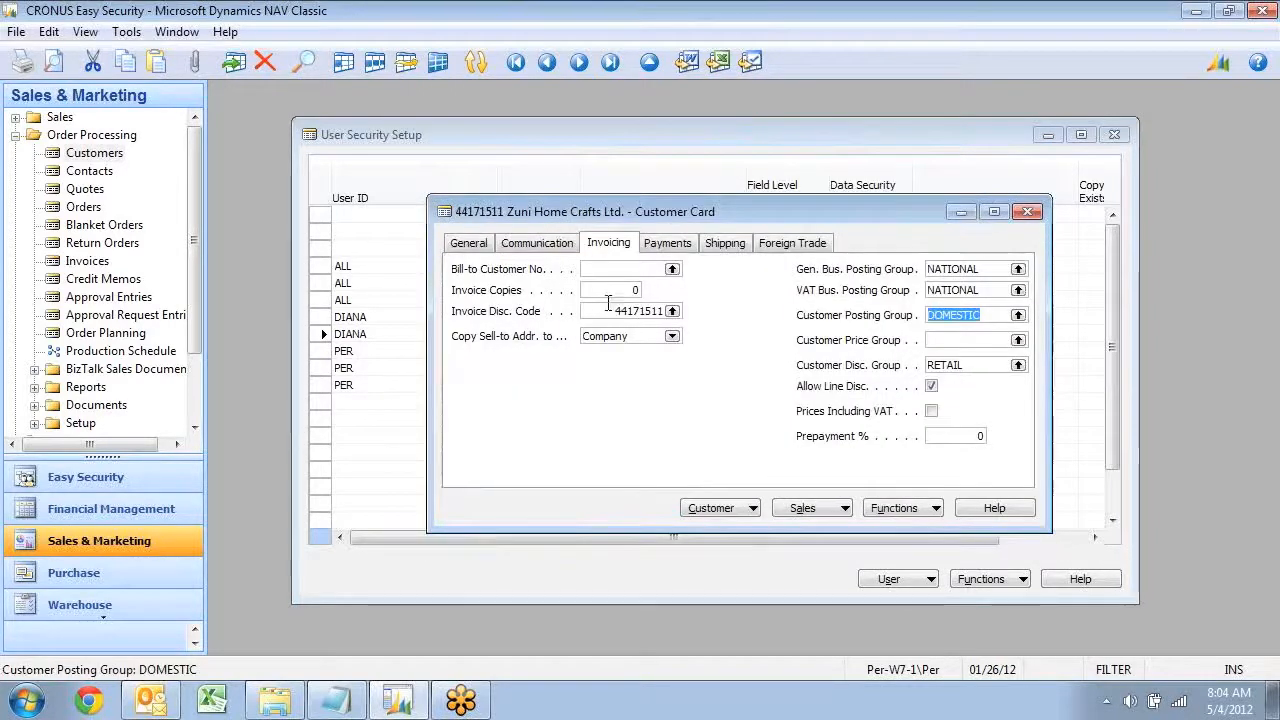
{"action": "key", "text": "Return"}
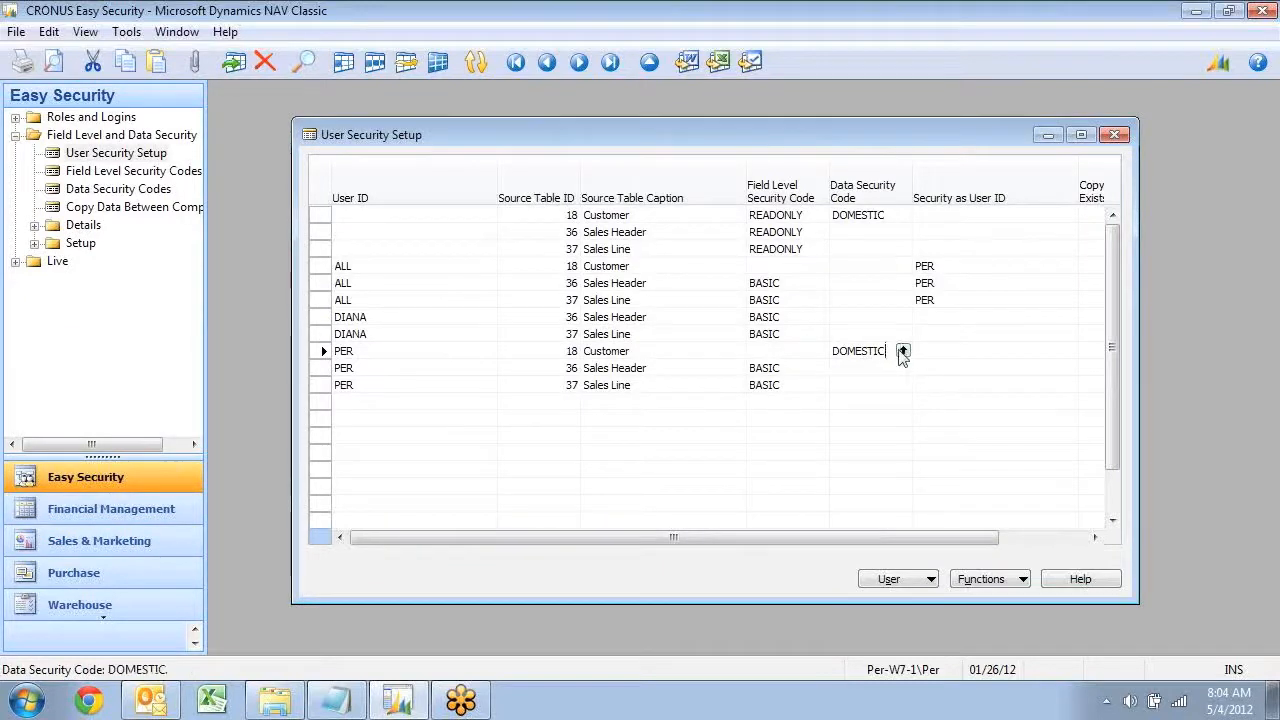
- Open the data security objects of the DOMESTIC code from the signed-in user's Customer line
{"action": "left_click", "coordinate": [903, 353]}
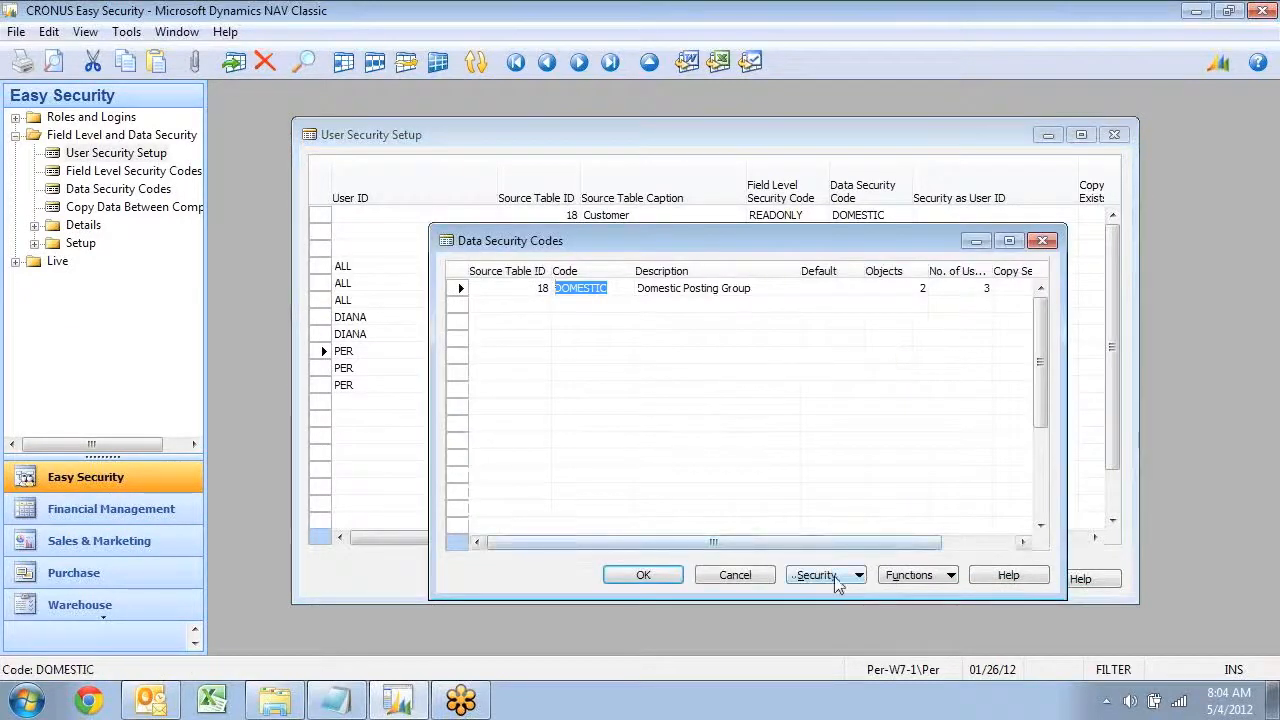
{"action": "left_click", "coordinate": [840, 580]}
{"action": "left_click", "coordinate": [840, 600]}
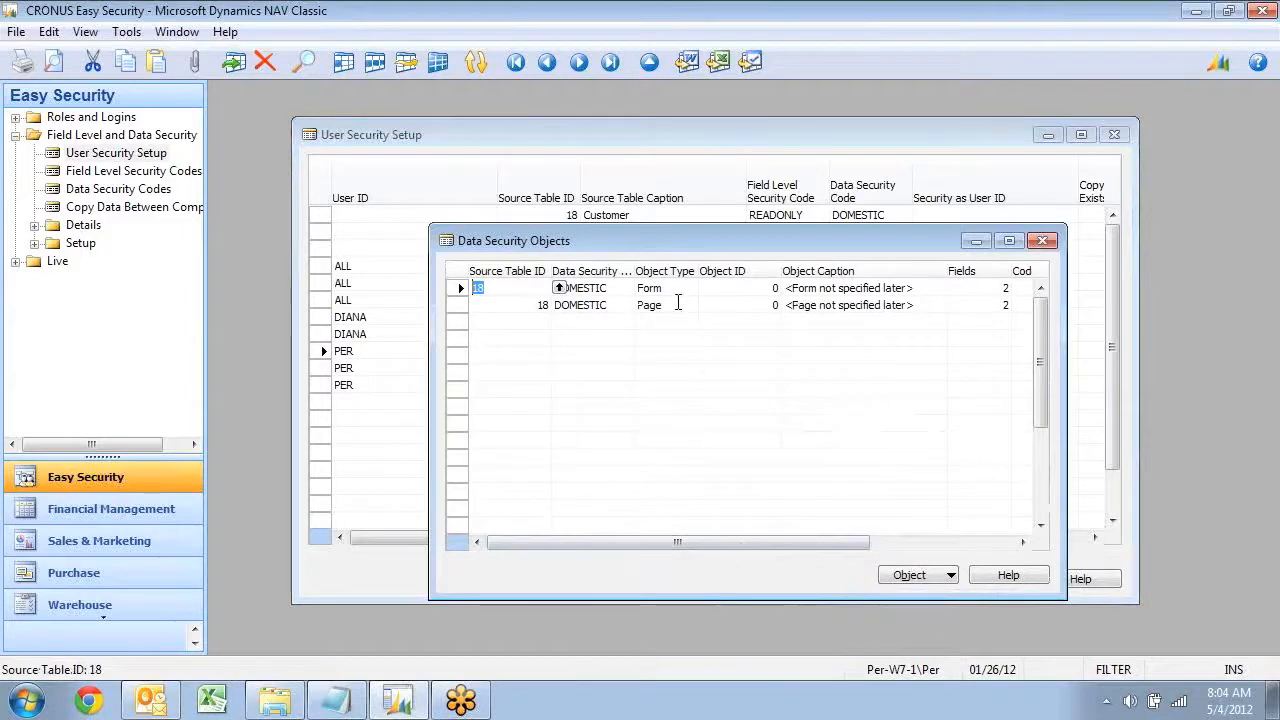
{"action": "key", "text": "Right"}
{"action": "key", "text": "Right"}
{"action": "key", "text": "Right"}
{"action": "key", "text": "Left"}
{"action": "key", "text": "Right"}
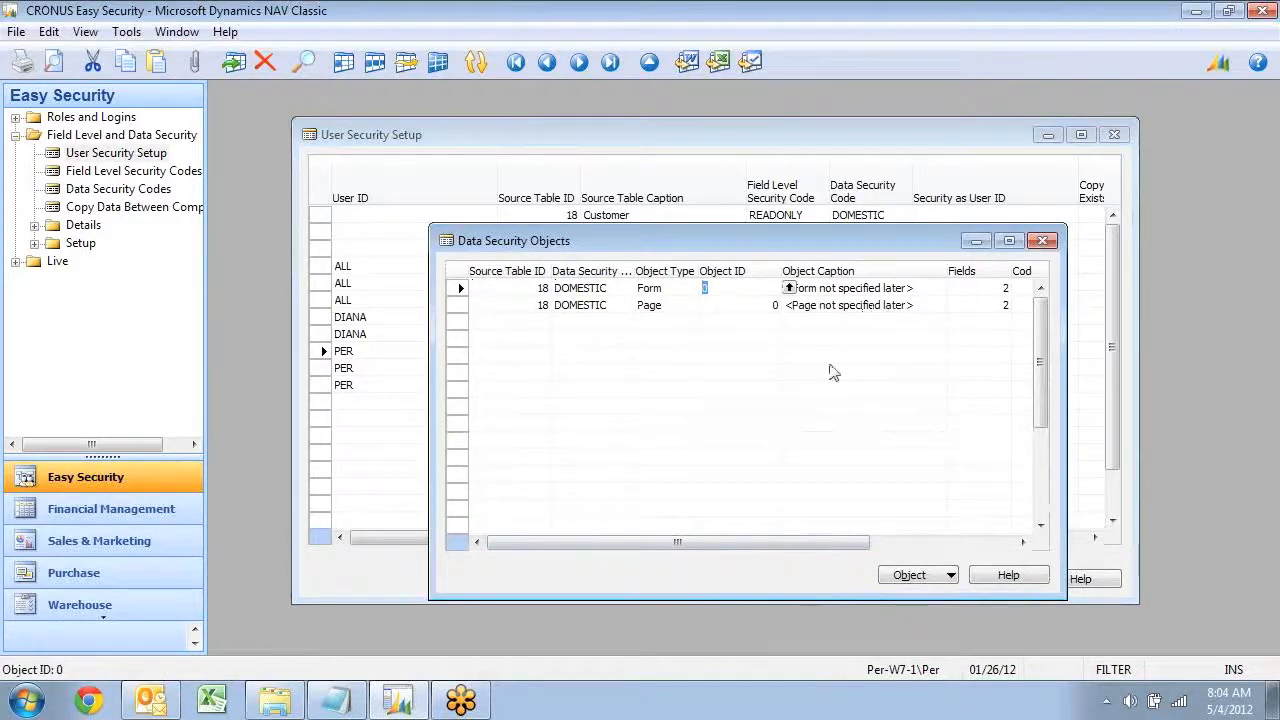
- Open the DOMESTIC code's form 0 object card, examine its field filter types and filter values, and close it
{"action": "left_click", "coordinate": [915, 578]}
{"action": "left_click", "coordinate": [925, 600]}
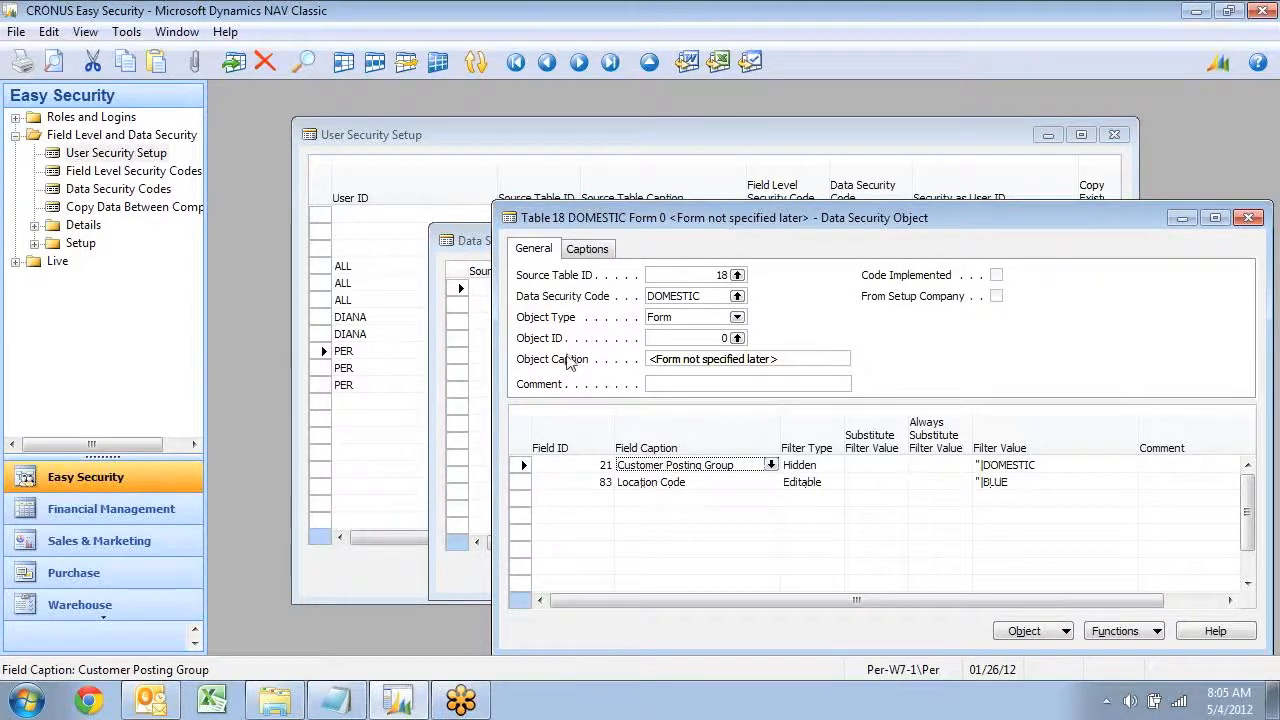
{"action": "key", "text": "Escape"}
- Add a data security object of type Form with object ID 22, Customer List, to the DOMESTIC code
{"action": "key", "text": "shift+Tab"}
{"action": "key", "text": "shift+Tab"}
{"action": "key", "text": "shift+Tab"}
{"action": "key", "text": "F3"}
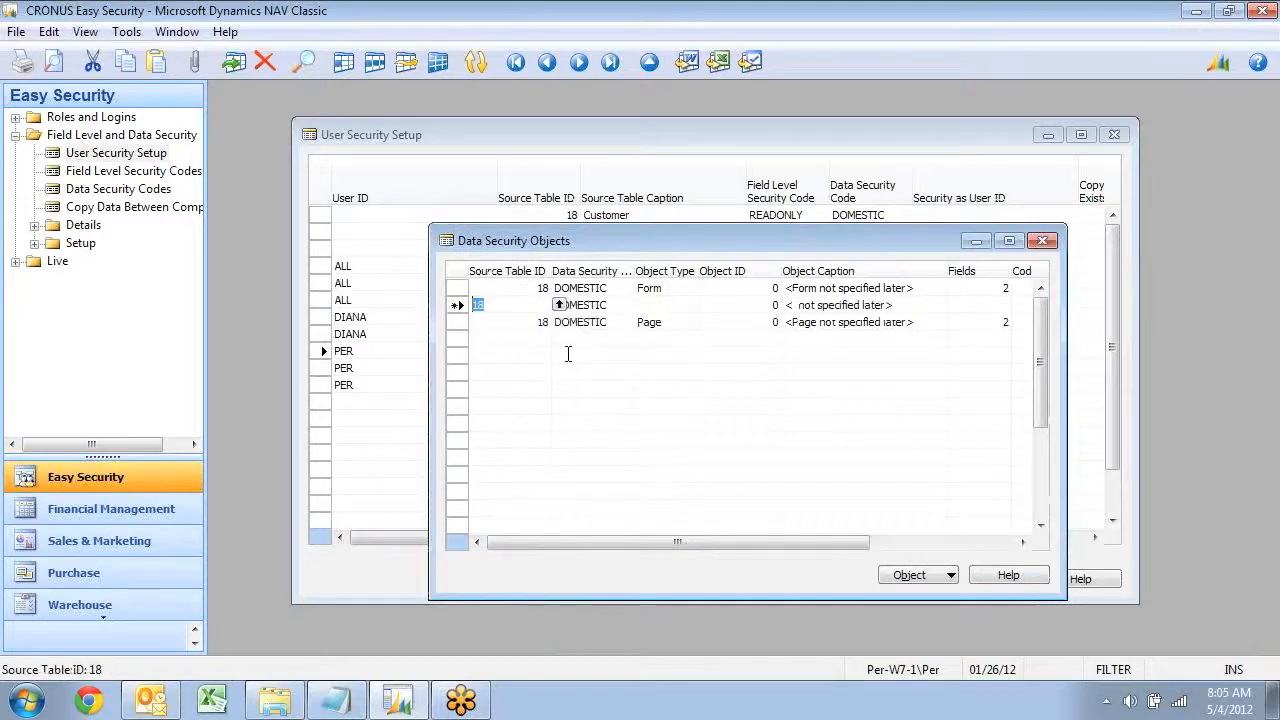
{"action": "key", "text": "Tab"}
{"action": "key", "text": "Tab"}
{"action": "type", "text": "f"}
{"action": "key", "text": "Tab"}
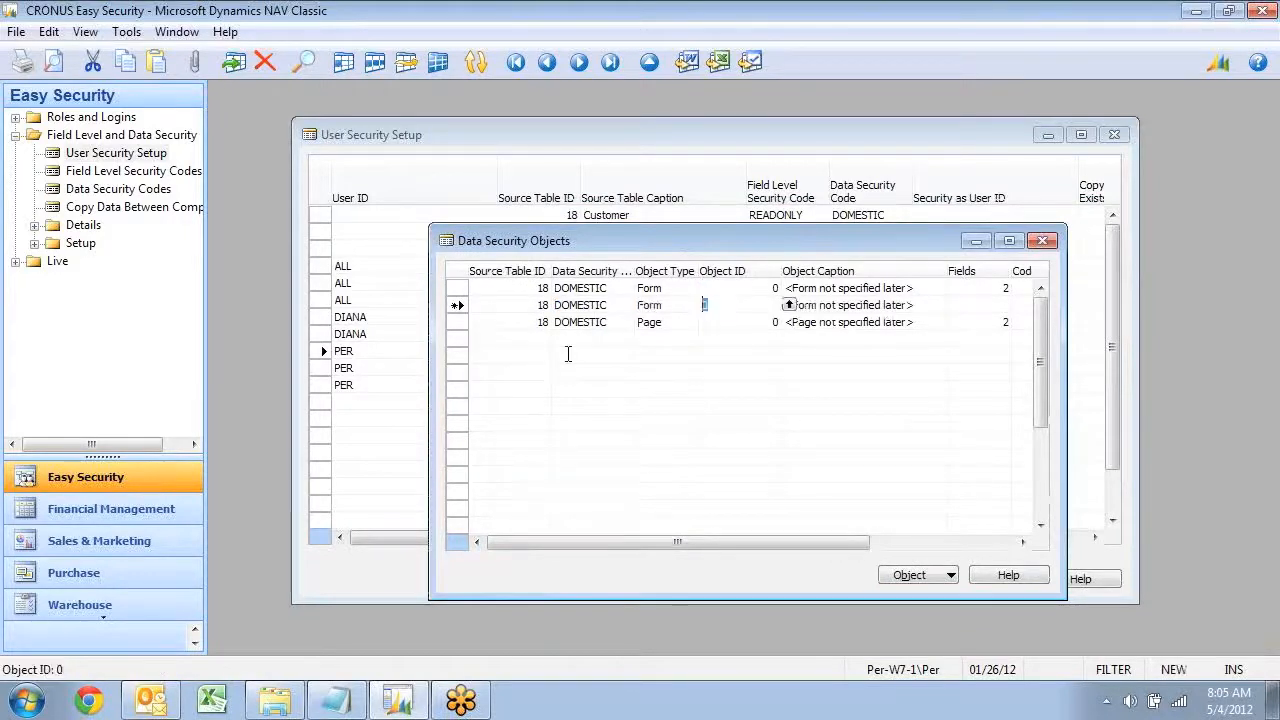
{"action": "left_click", "coordinate": [789, 305]}
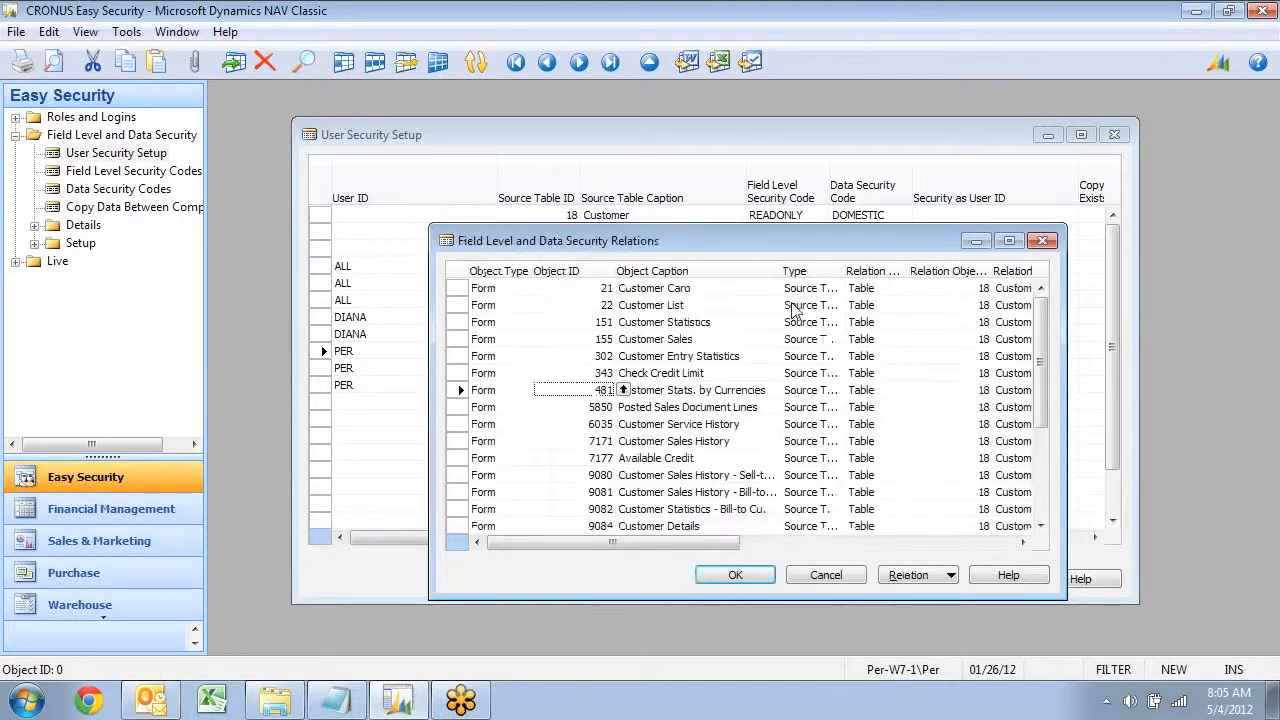
{"action": "left_click", "coordinate": [679, 307]}
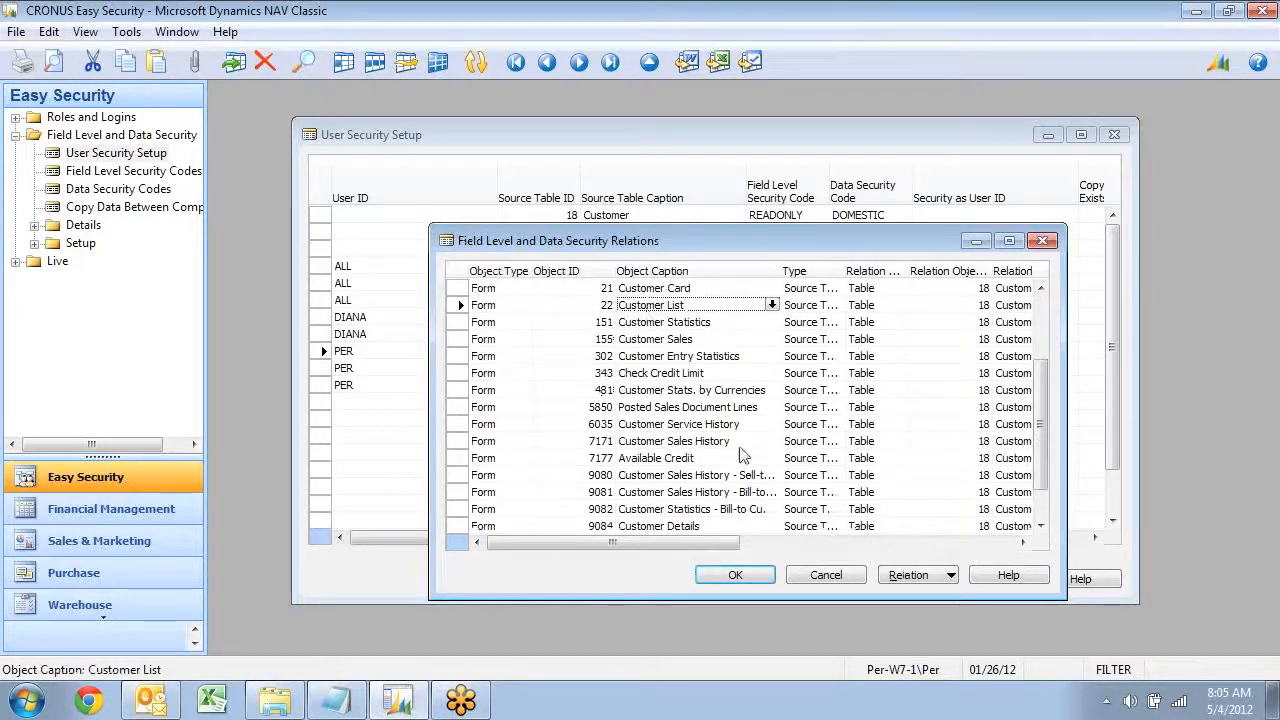
{"action": "left_click", "coordinate": [738, 576]}
- Open the Customer List form's object card and add a line for the Location Code field
{"action": "left_click", "coordinate": [920, 576]}
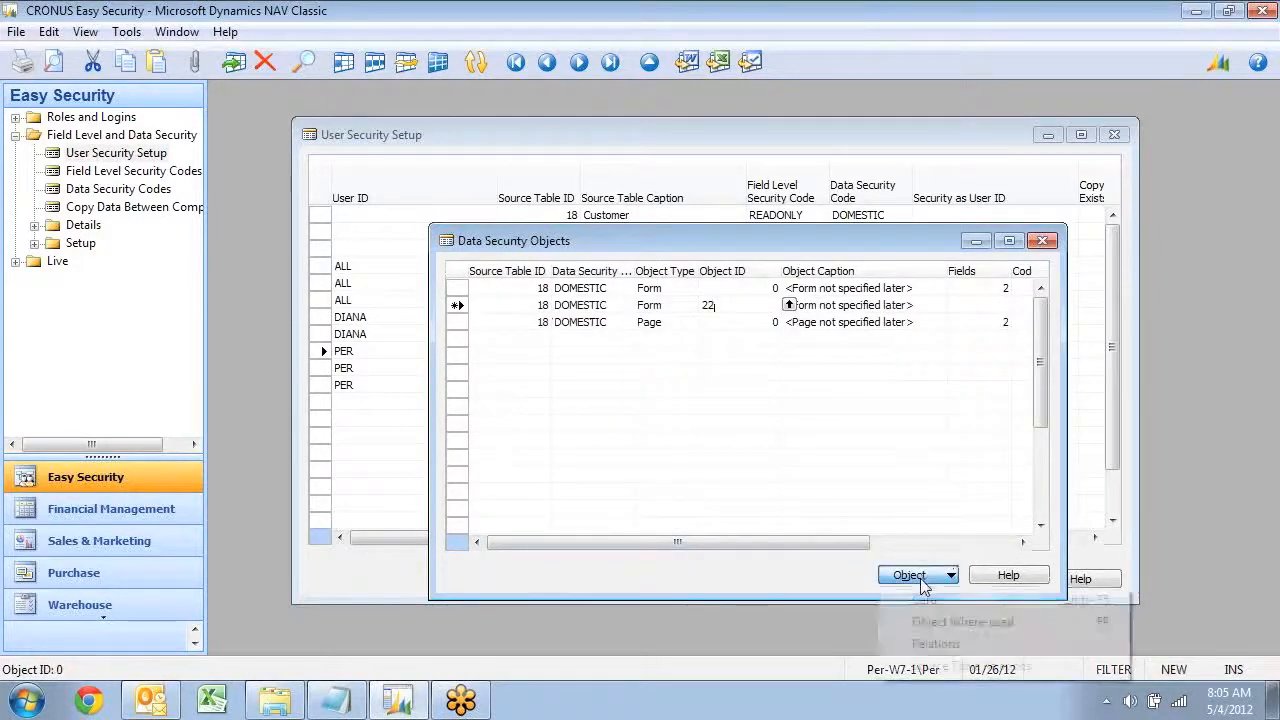
{"action": "left_click", "coordinate": [924, 601]}
{"action": "left_click", "coordinate": [602, 465]}
{"action": "left_click", "coordinate": [621, 466]}
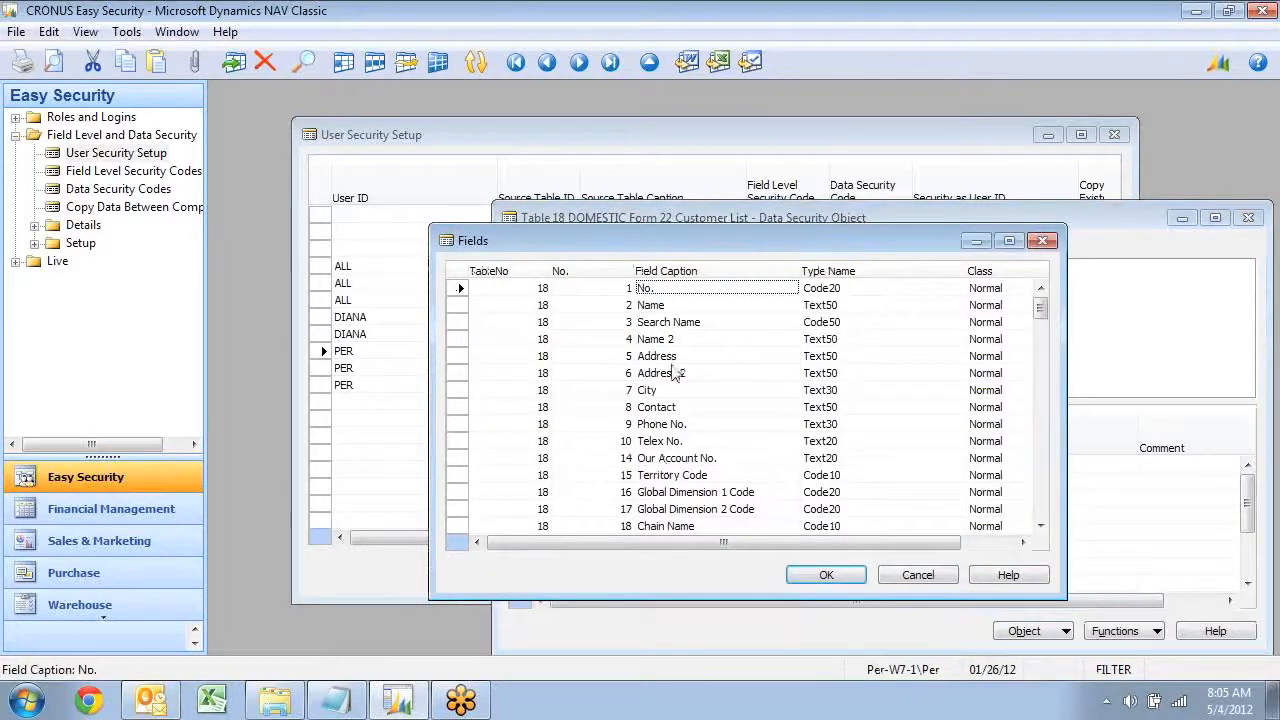
{"action": "key", "text": "ctrl+f"}
{"action": "type", "text": "loc"}
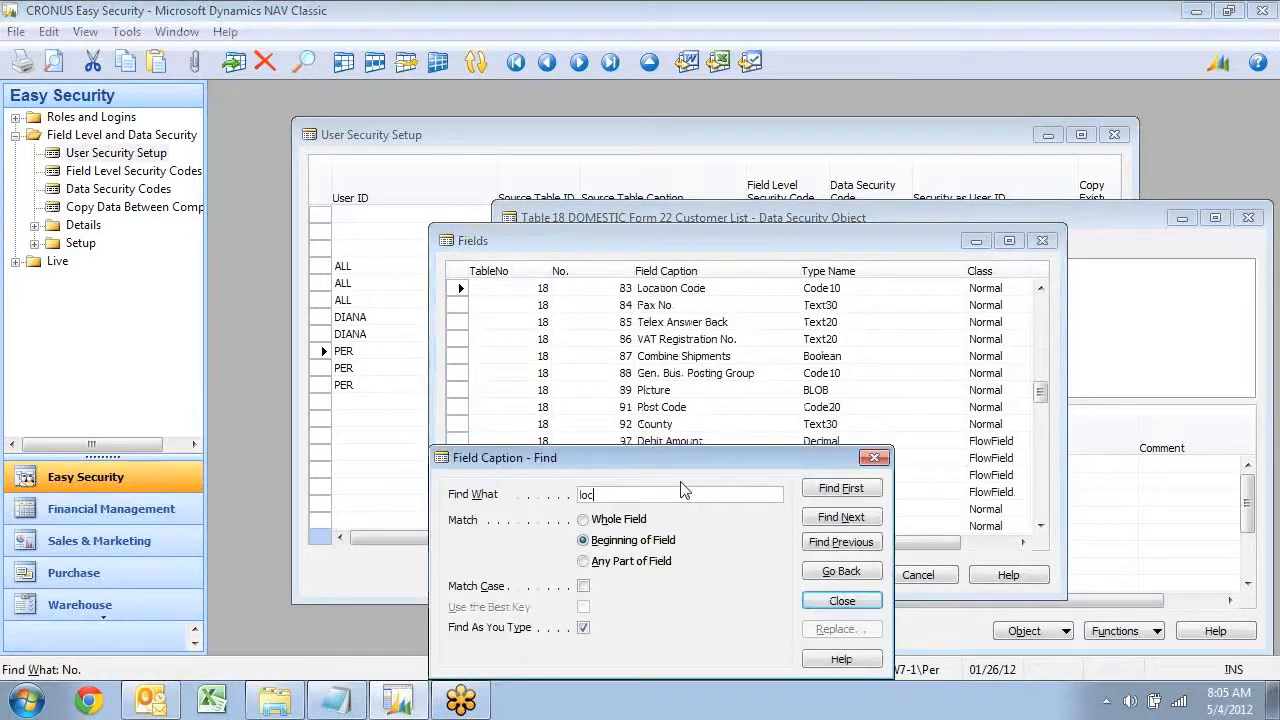
{"action": "key", "text": "Return"}
{"action": "key", "text": "Return"}
- Set the Location Code line's filter type to Editable and its filter value to ''|BLUE
{"action": "key", "text": "Tab"}
{"action": "key", "text": "Tab"}
{"action": "type", "text": "e"}
{"action": "key", "text": "Tab"}
{"action": "key", "text": "Tab"}
{"action": "key", "text": "Tab"}
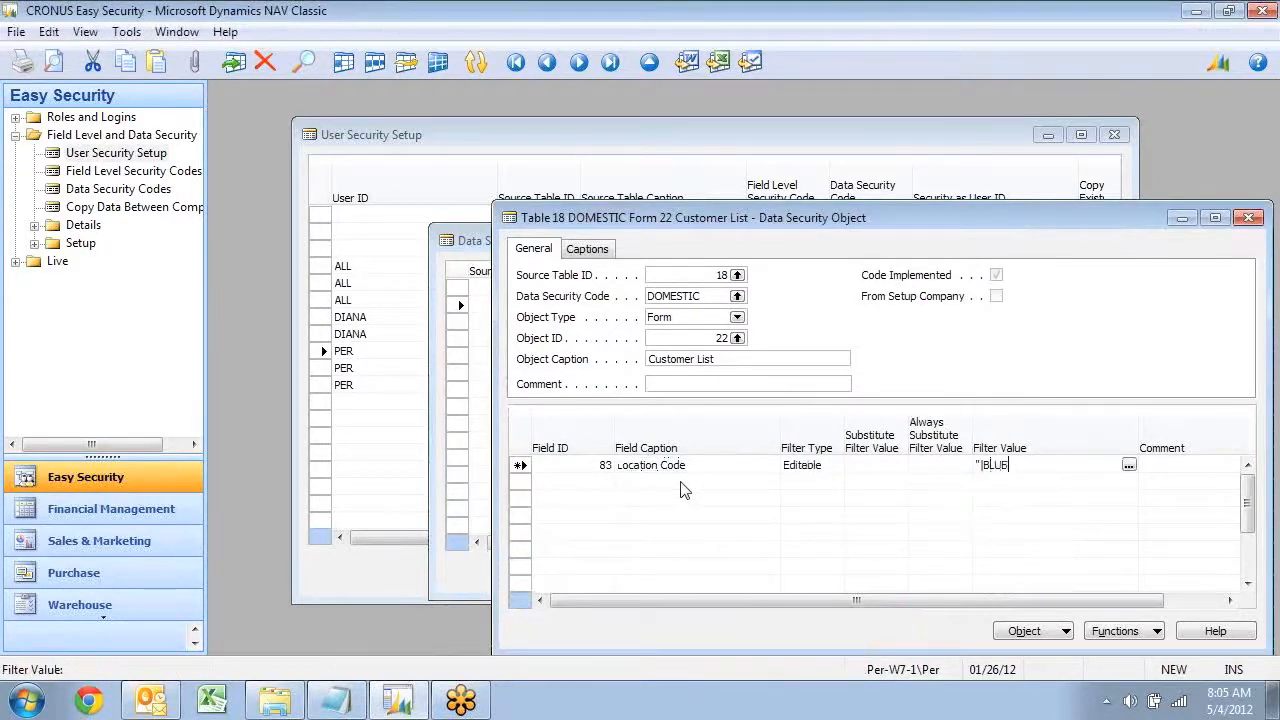
{"action": "key", "text": "Left"}
{"action": "key", "text": "Left"}
{"action": "key", "text": "Left"}
{"action": "key", "text": "Left"}
{"action": "key", "text": "Left"}
{"action": "key", "text": "Down"}
{"action": "key", "text": "Up"}
- Examine the Location Code line's filter settings and return to User Security Setup, keeping DOMESTIC as the data security code
{"action": "key", "text": "Right"}
{"action": "key", "text": "Right"}
{"action": "key", "text": "Right"}
{"action": "key", "text": "Right"}
{"action": "key", "text": "Right"}
{"action": "key", "text": "Right"}
{"action": "key", "text": "Left"}
{"action": "key", "text": "Left"}
{"action": "key", "text": "Left"}
{"action": "key", "text": "Left"}
{"action": "key", "text": "Left"}
{"action": "key", "text": "Left"}
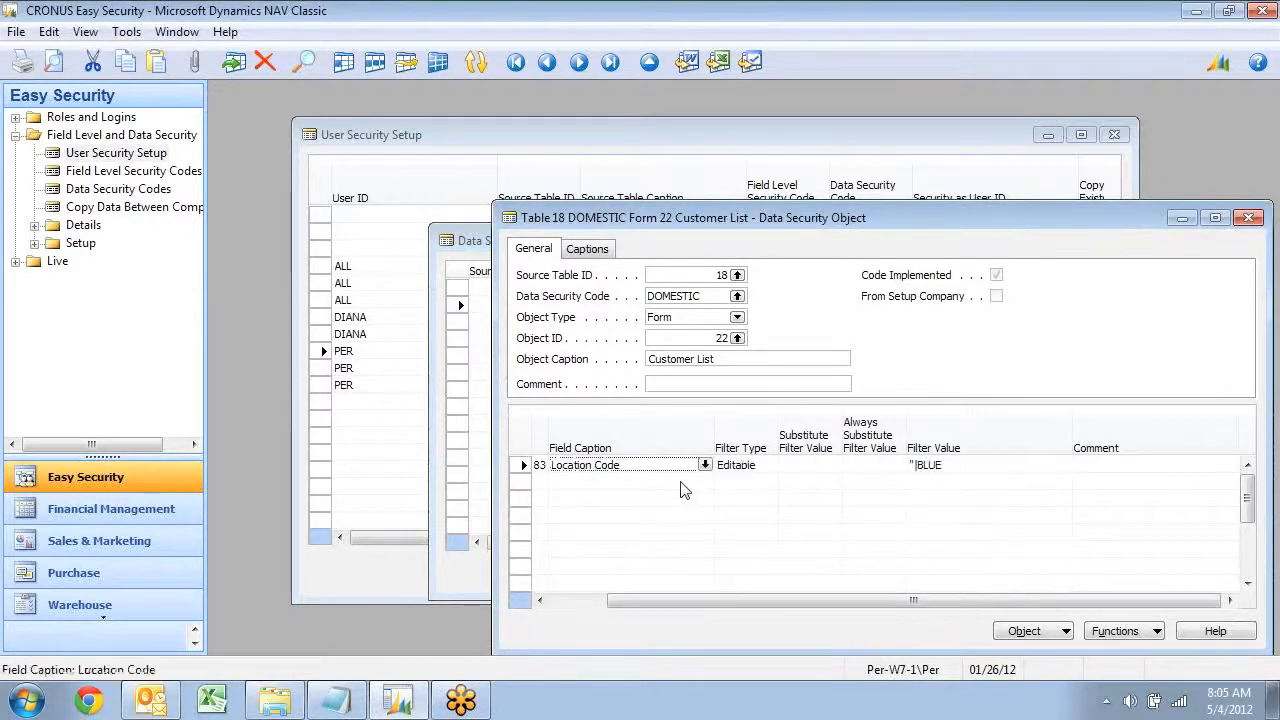
{"action": "key", "text": "Right"}
{"action": "key", "text": "Escape"}
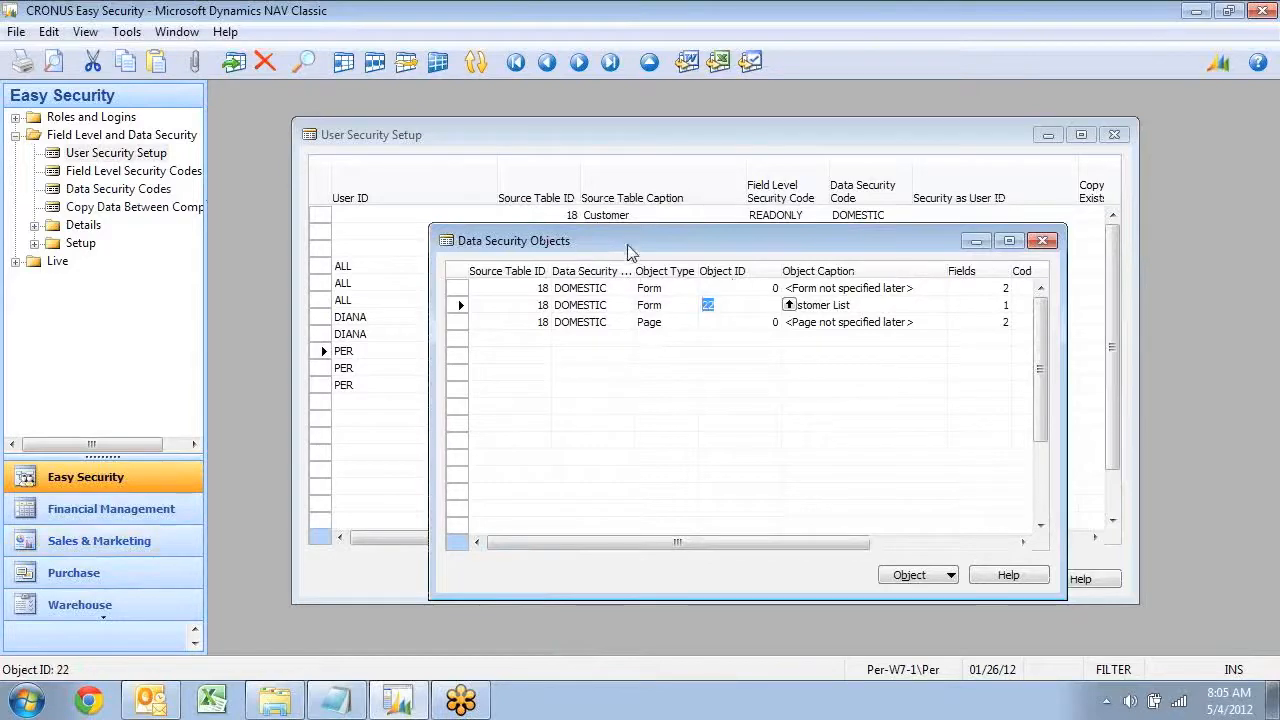
{"action": "key", "text": "Escape"}
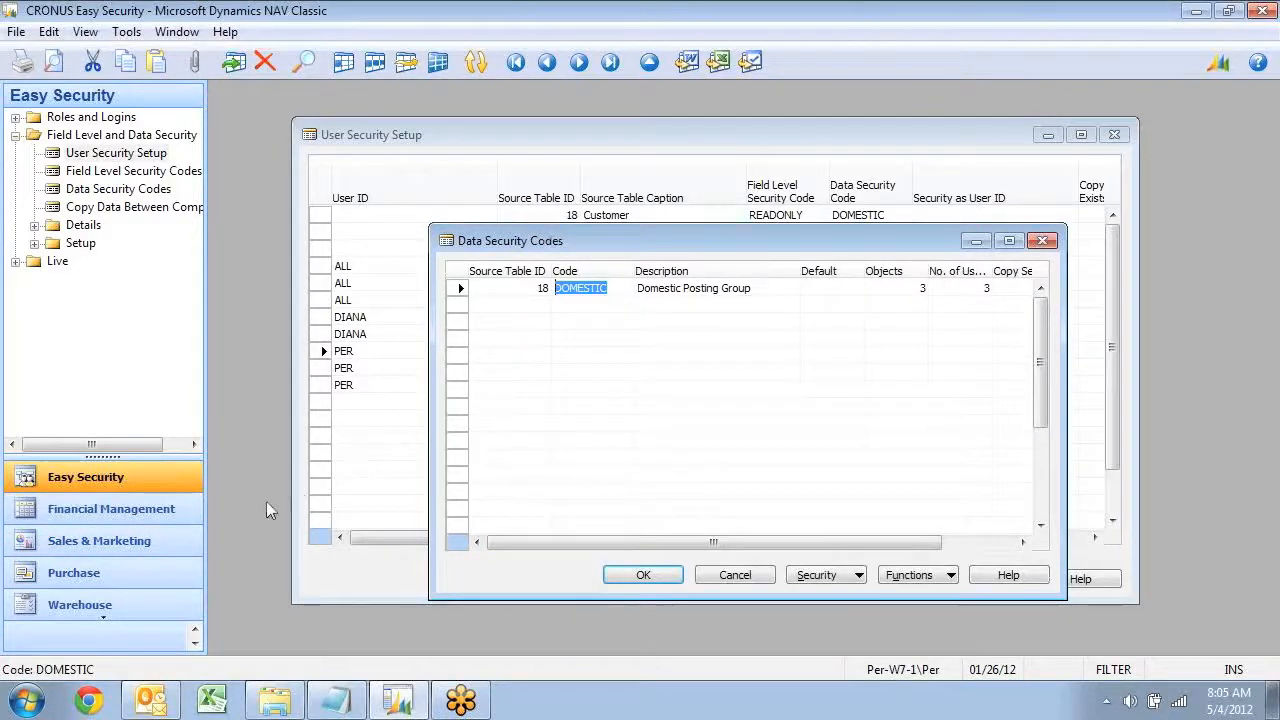
{"action": "left_click", "coordinate": [649, 574]}
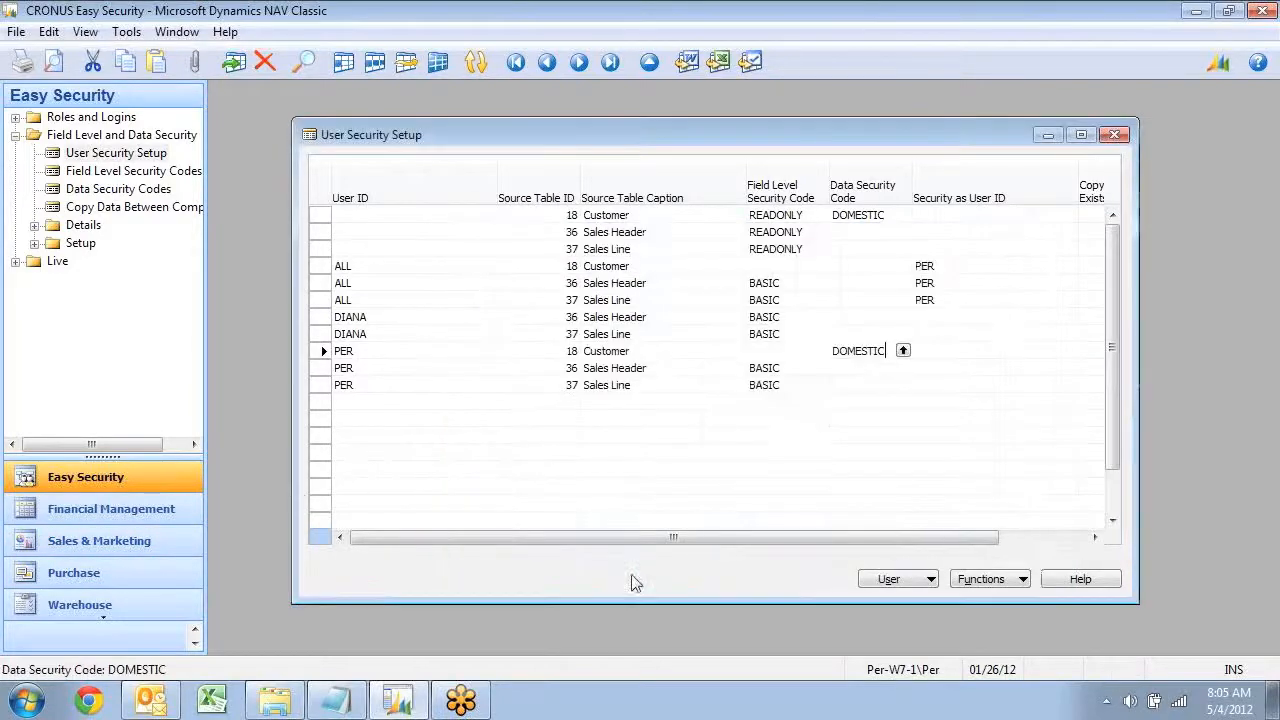
- Open the sell-to customer lookup of The Cannon Group PLC's sales order and examine which customers and location codes it offers
{"action": "left_click", "coordinate": [103, 558]}
{"action": "left_click", "coordinate": [95, 206]}
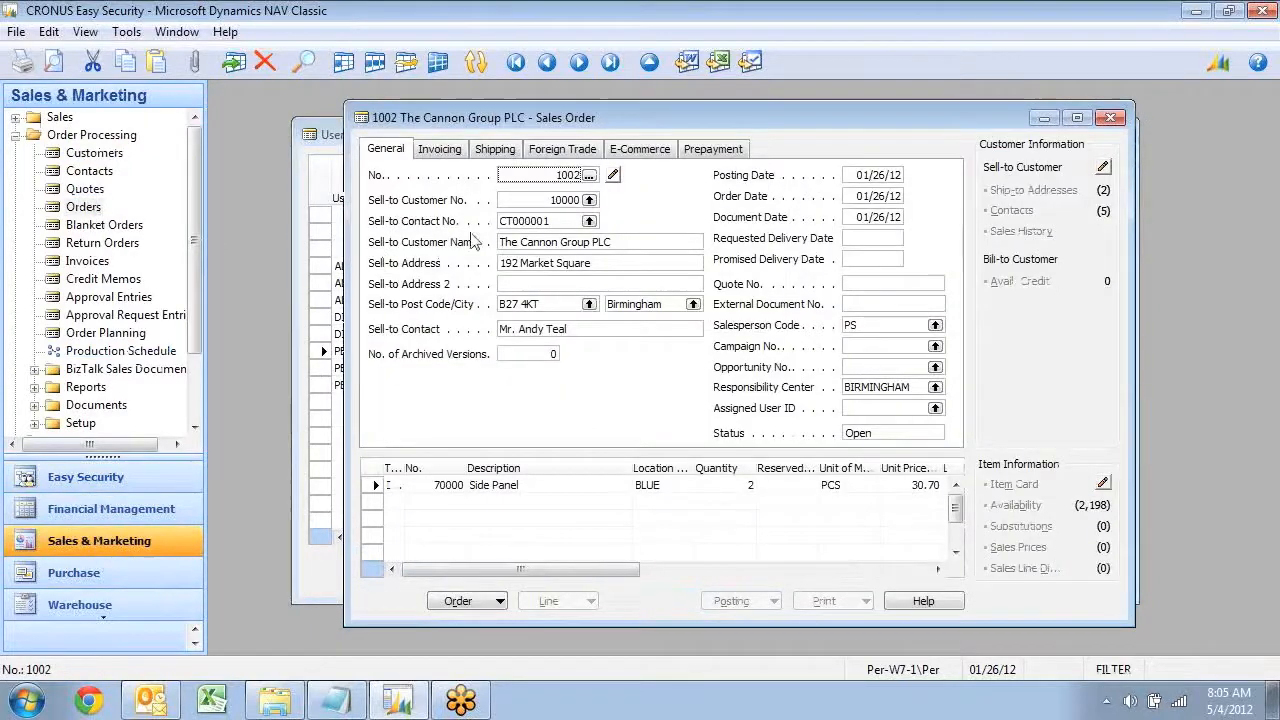
{"action": "left_click", "coordinate": [591, 203]}
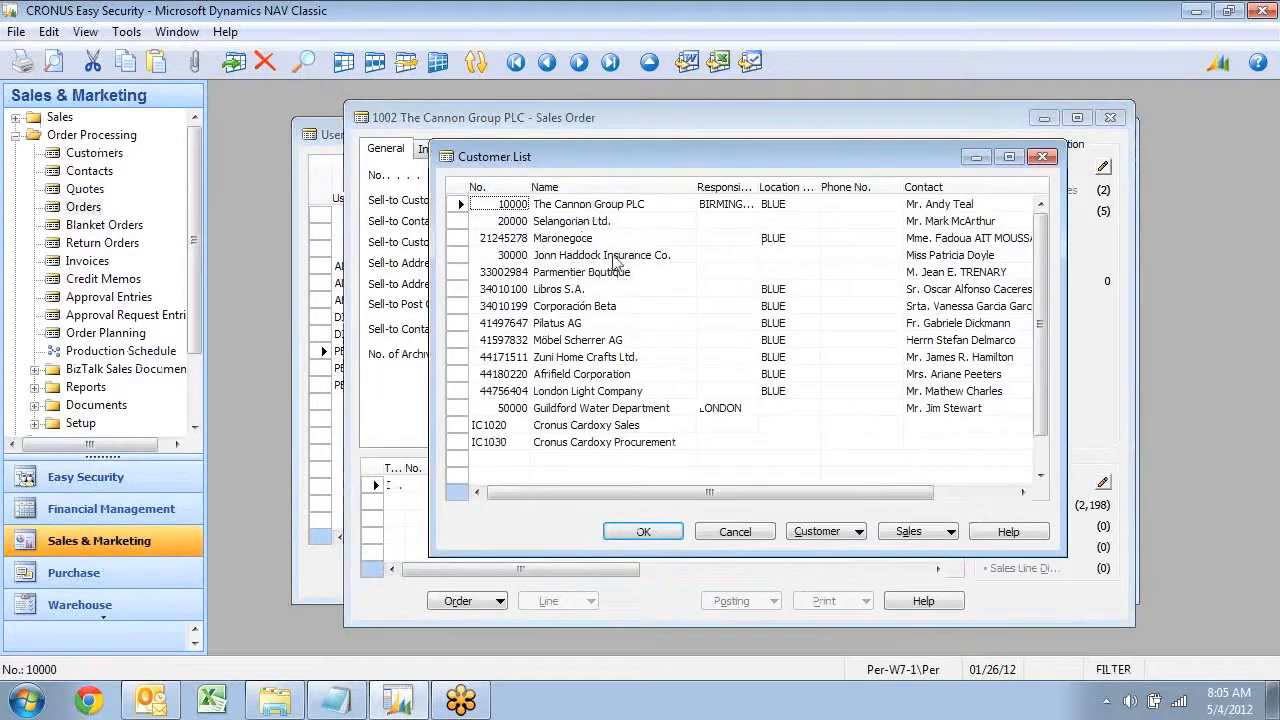
{"action": "scroll", "coordinate": [640, 268], "scroll_direction": "down", "scroll_amount": 5}
{"action": "scroll", "coordinate": [580, 302], "scroll_direction": "up", "scroll_amount": 5}
{"action": "scroll", "coordinate": [610, 300], "scroll_direction": "down", "scroll_amount": 2}
{"action": "scroll", "coordinate": [655, 286], "scroll_direction": "down", "scroll_amount": 3}
- Clear the customer list's Location Code filter of ''|BLUE and go to the customer Autohaus Mielberg KG
{"action": "key", "text": "ctrl+F8"}
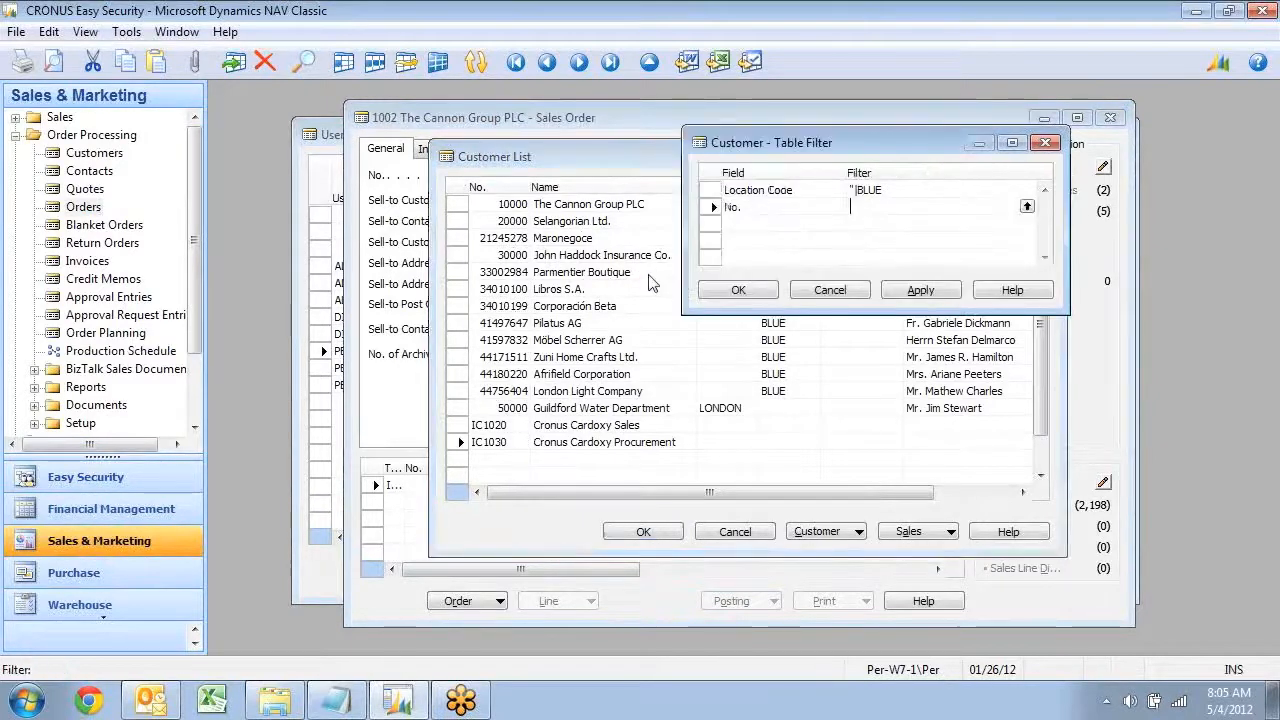
{"action": "key", "text": "Up"}
{"action": "key", "text": "Delete"}
{"action": "key", "text": "Tab"}
{"action": "key", "text": "Return"}
{"action": "key", "text": "Up"}
{"action": "key", "text": "Up"}
{"action": "key", "text": "Up"}
{"action": "key", "text": "Up"}
{"action": "key", "text": "Up"}
{"action": "key", "text": "Up"}
{"action": "key", "text": "Up"}
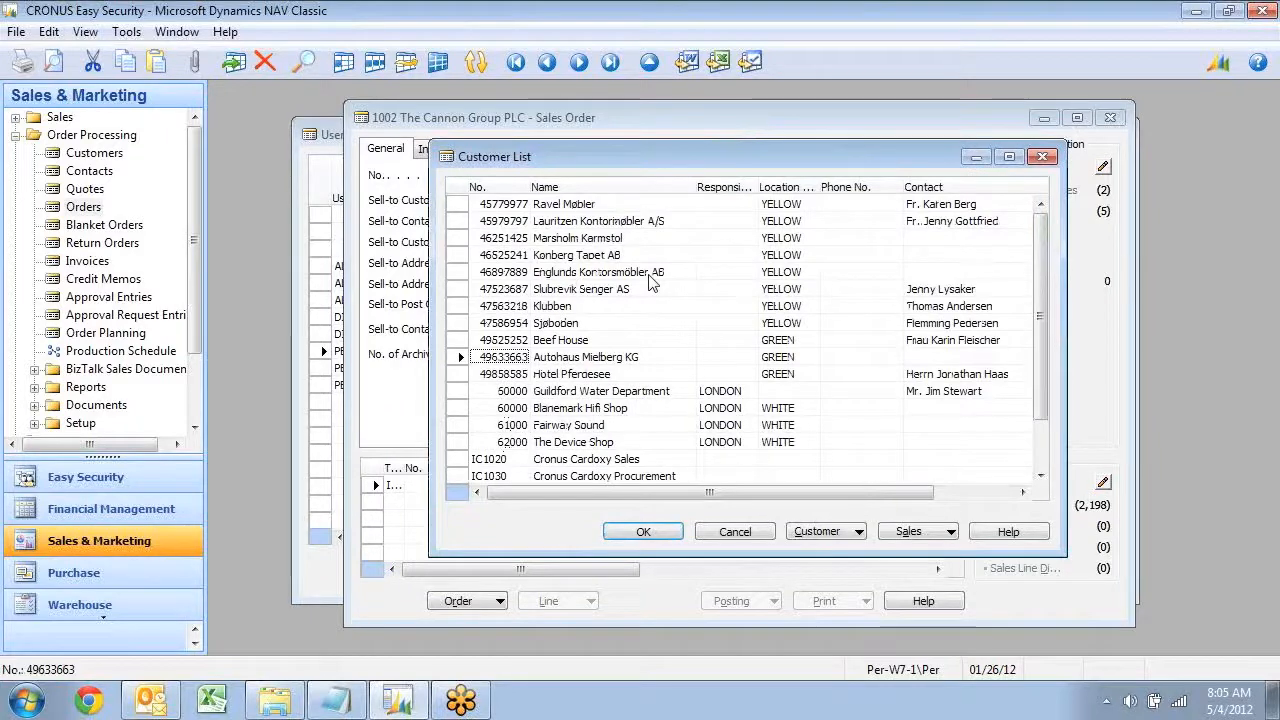
- Try to open the customer card of Autohaus Mielberg KG, and close the card window
{"action": "left_click", "coordinate": [818, 531]}
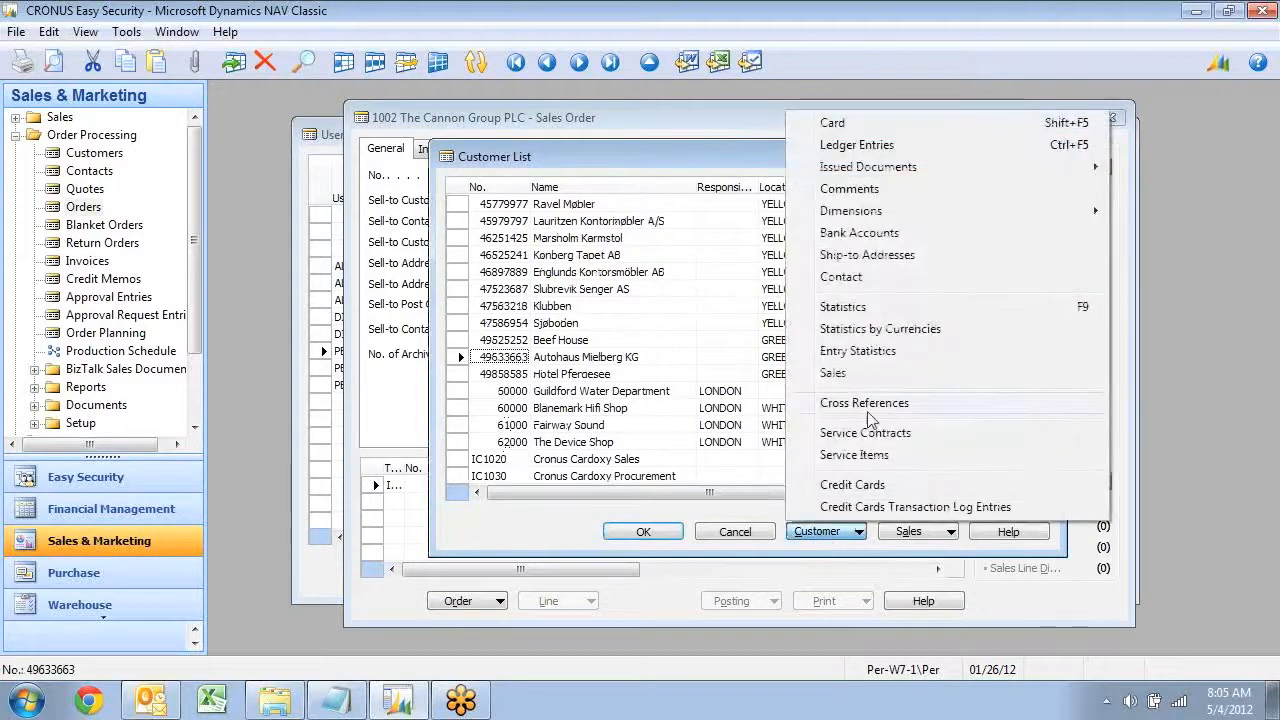
{"action": "left_click", "coordinate": [840, 128]}
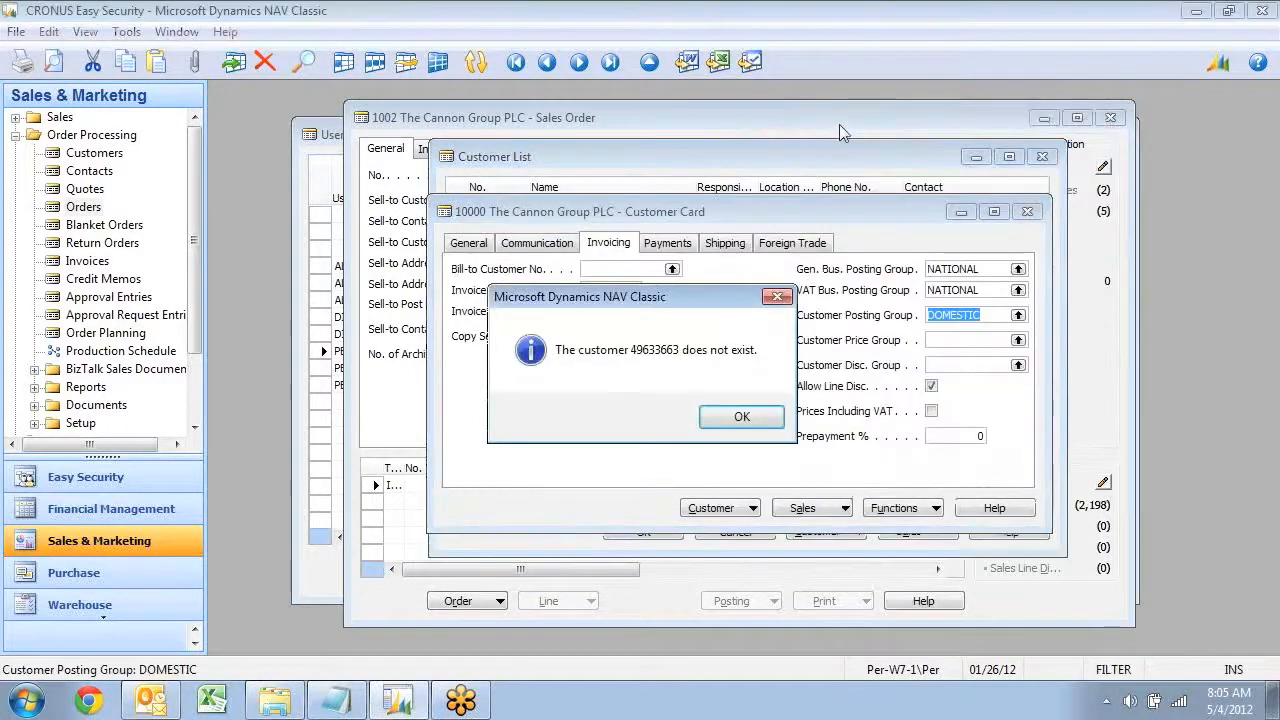
{"action": "left_click", "coordinate": [732, 421]}
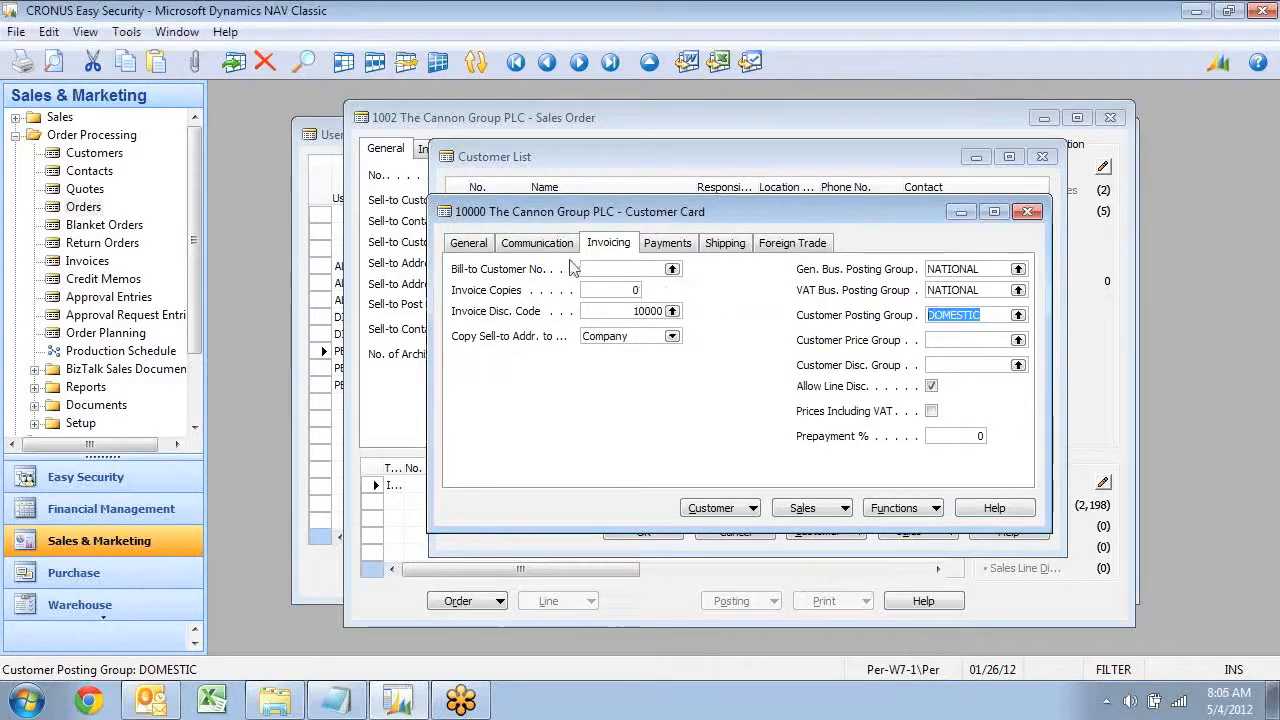
{"action": "key", "text": "Escape"}
- Look over the unfiltered customer list, close it and the sales order, and select the signed-in user's Customer line in User Security Setup
{"action": "scroll", "coordinate": [576, 412], "scroll_direction": "up", "scroll_amount": 2}
{"action": "scroll", "coordinate": [577, 419], "scroll_direction": "up", "scroll_amount": 2}
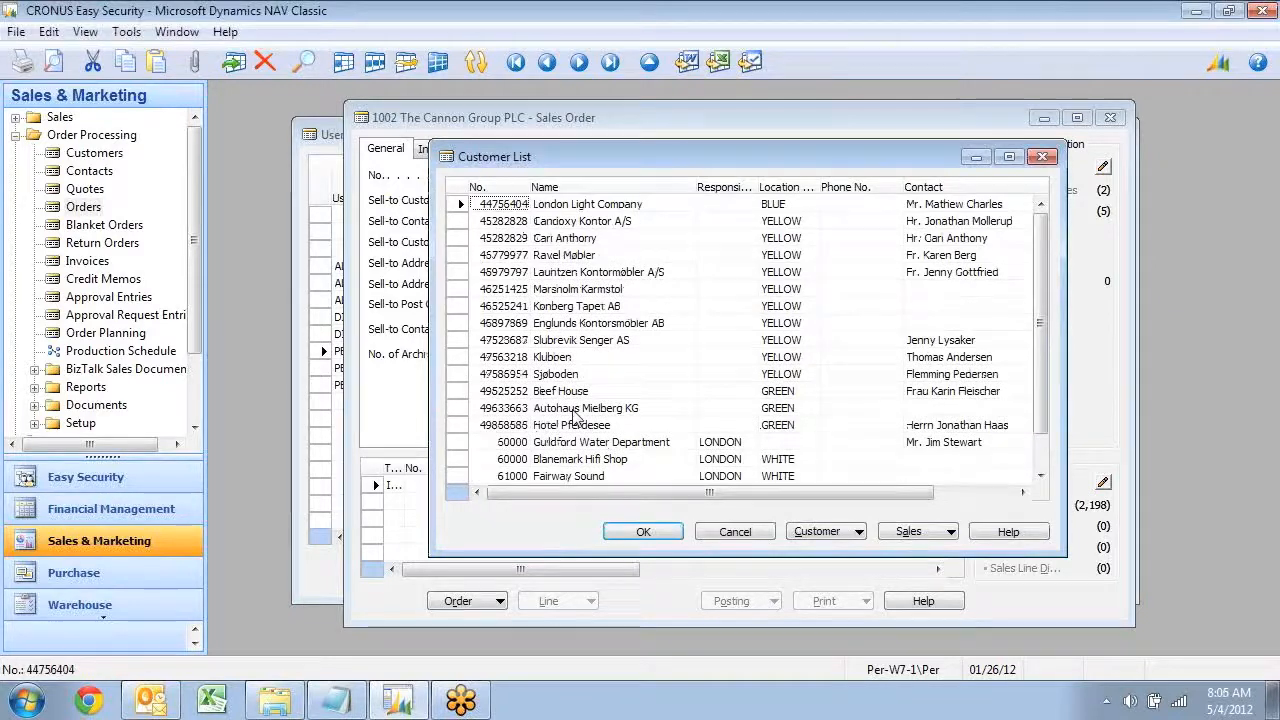
{"action": "key", "text": "Escape"}
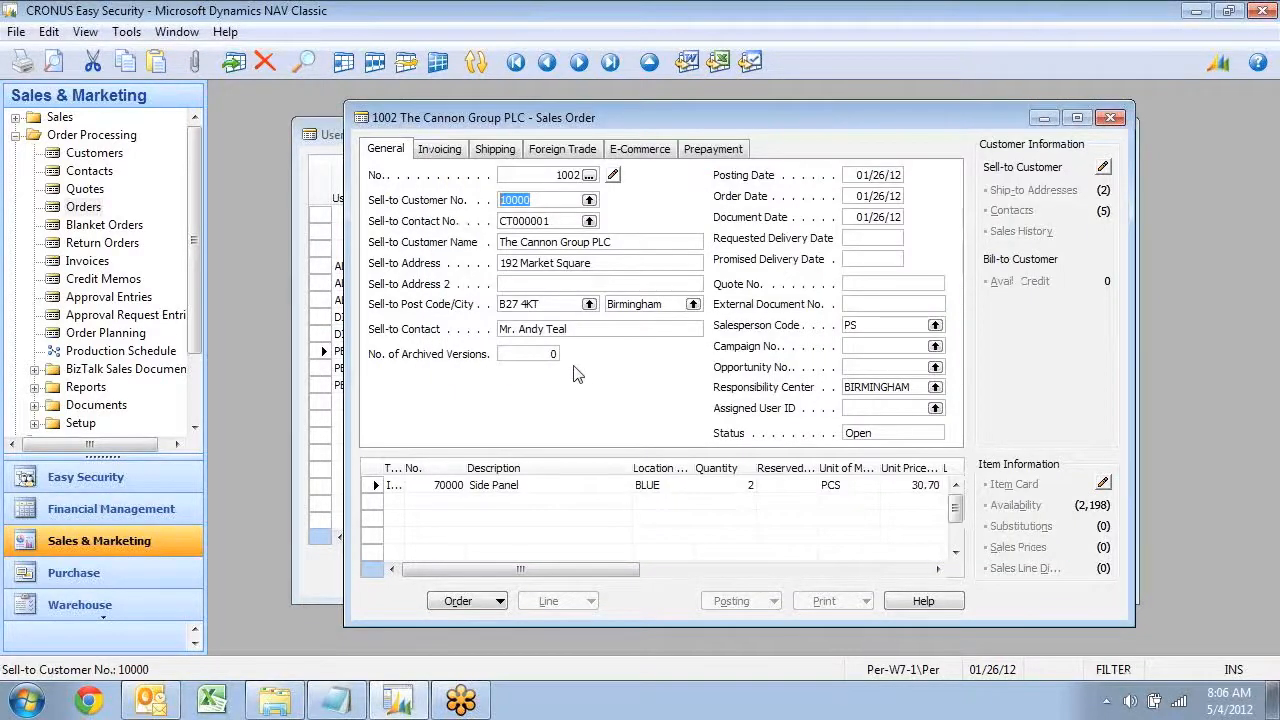
{"action": "key", "text": "Escape"}
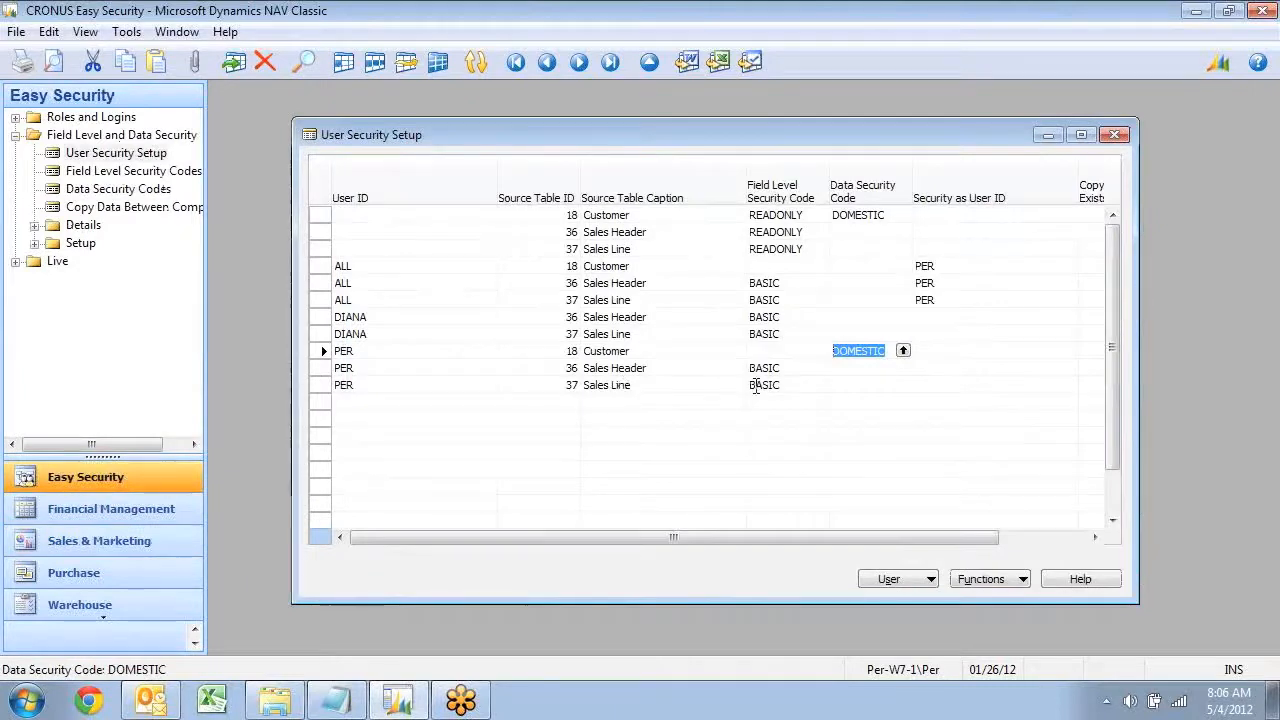
{"action": "key", "text": "shift+Tab"}
{"action": "key", "text": "shift+Tab"}
{"action": "key", "text": "shift+Tab"}
{"action": "key", "text": "shift+Tab"}
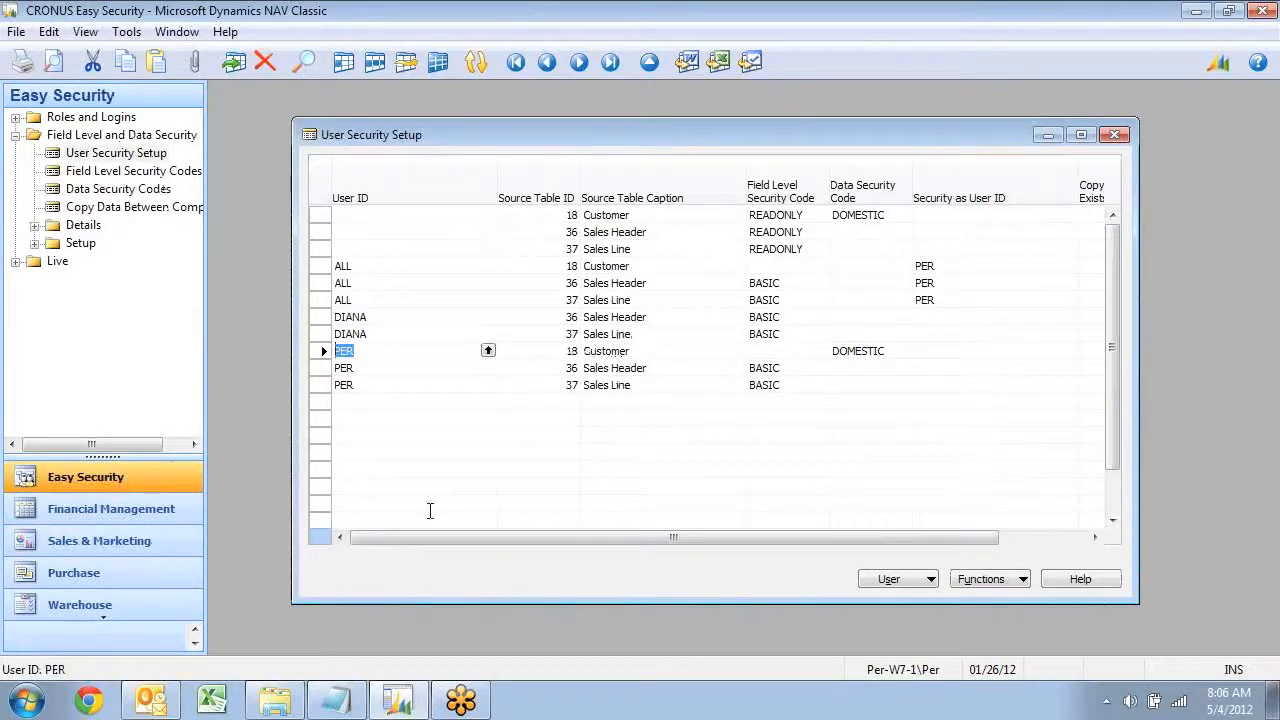
- Open the Chart of Accounts and clear its Direct Posting filter of Yes
{"action": "left_click", "coordinate": [79, 515]}
{"action": "left_click", "coordinate": [64, 119]}
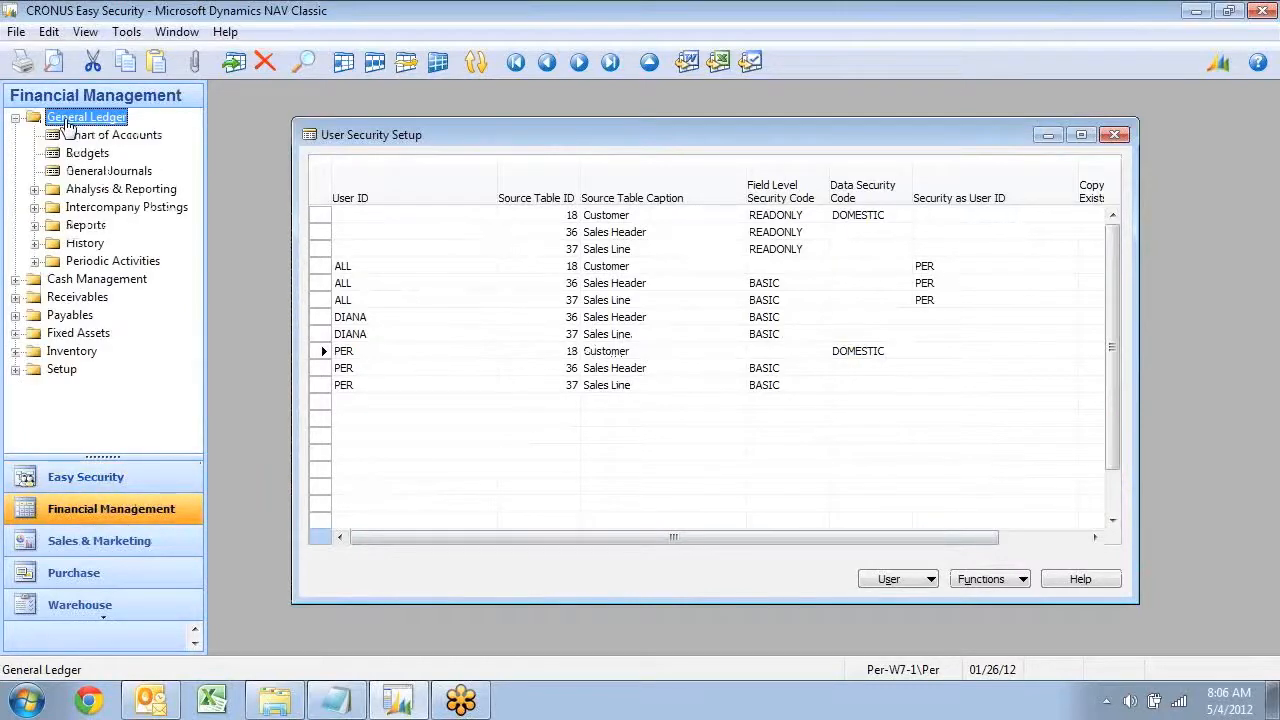
{"action": "left_click", "coordinate": [80, 143]}
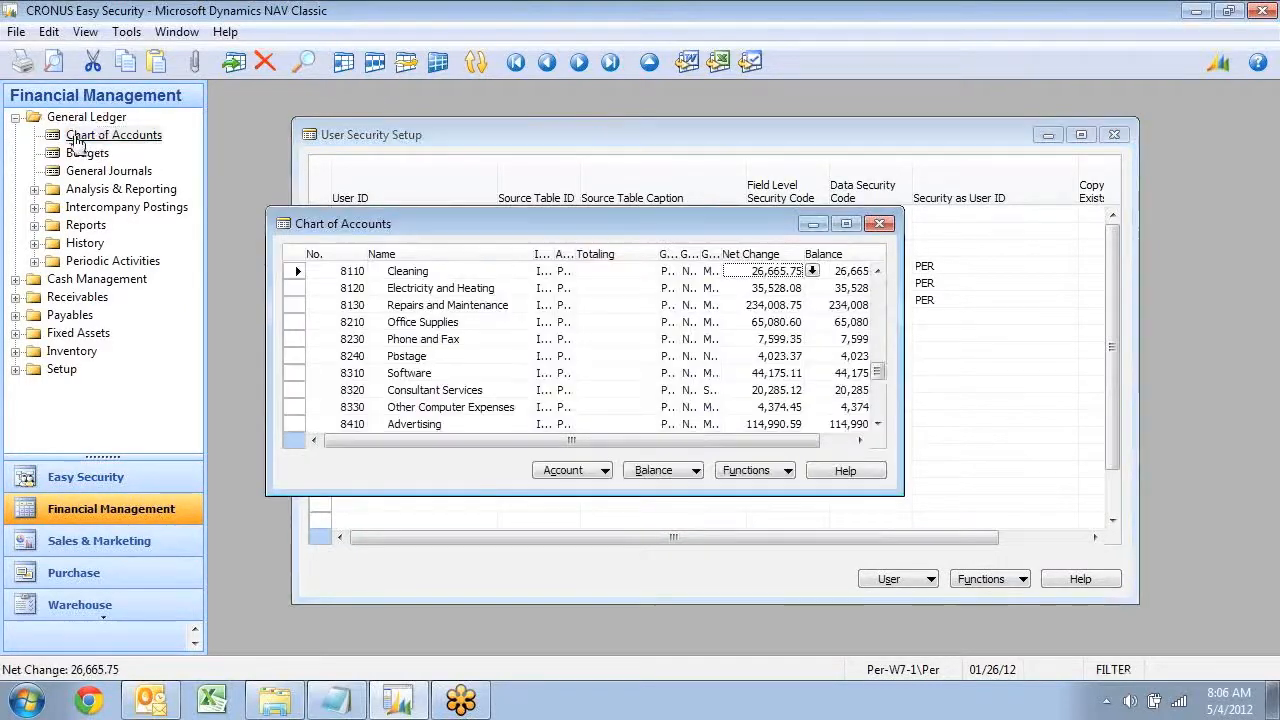
{"action": "scroll", "coordinate": [428, 318], "scroll_direction": "up", "scroll_amount": 5}
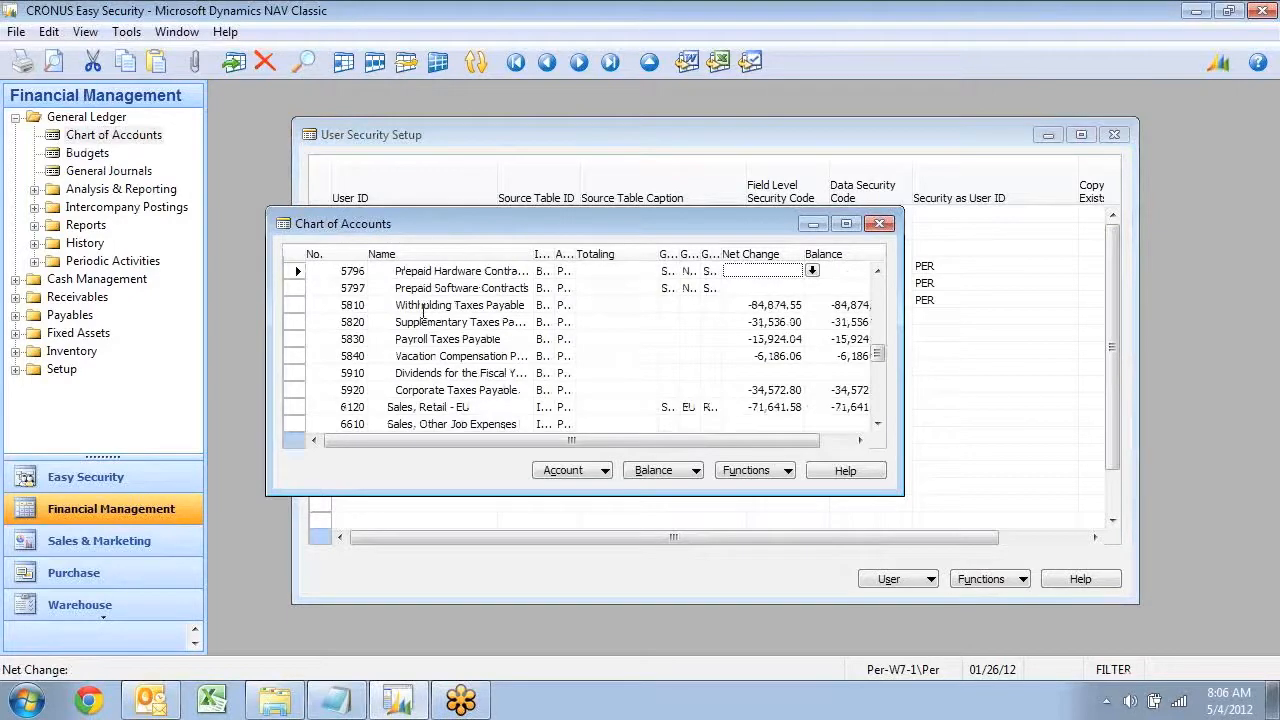
{"action": "scroll", "coordinate": [423, 312], "scroll_direction": "up", "scroll_amount": 5}
{"action": "key", "text": "ctrl+F7"}
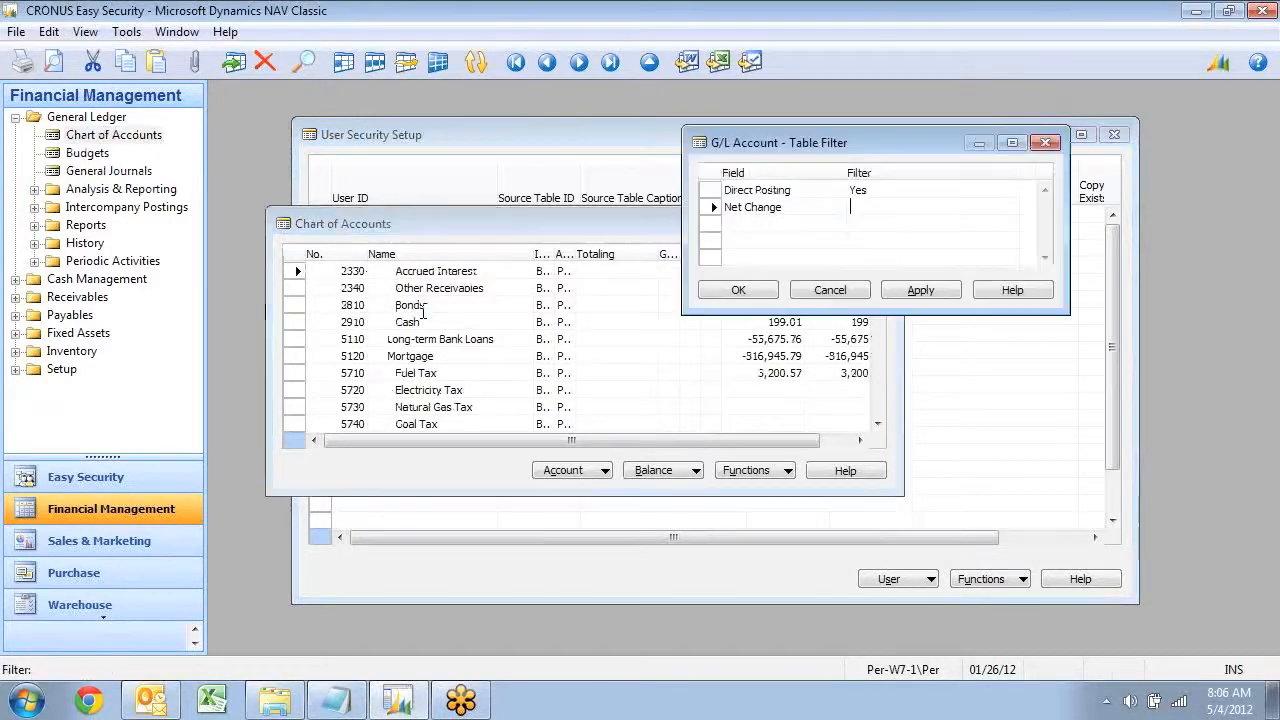
{"action": "key", "text": "Up"}
{"action": "key", "text": "Delete"}
{"action": "key", "text": "Return"}
{"action": "key", "text": "ctrl+Home"}
- Examine the first balance sheet accounts in the Chart of Accounts, down to the Land and Buildings posting account
{"action": "key", "text": "Left"}
{"action": "key", "text": "Left"}
{"action": "key", "text": "Left"}
{"action": "key", "text": "Left"}
{"action": "key", "text": "Left"}
{"action": "key", "text": "Left"}
{"action": "key", "text": "Left"}
{"action": "key", "text": "Left"}
{"action": "key", "text": "Down"}
{"action": "key", "text": "Down"}
{"action": "key", "text": "Down"}
{"action": "key", "text": "Down"}
{"action": "key", "text": "Down"}
{"action": "key", "text": "Right"}
{"action": "key", "text": "Right"}
{"action": "key", "text": "Right"}
{"action": "key", "text": "Left"}
{"action": "key", "text": "Left"}
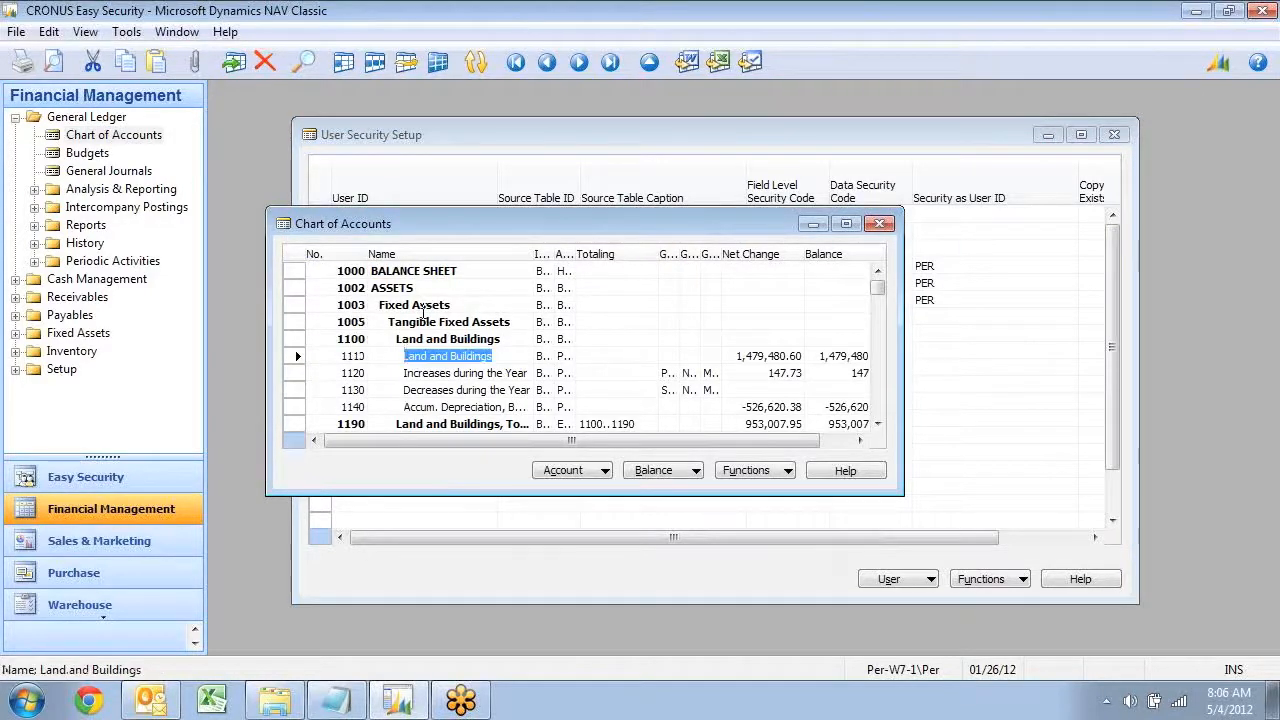
- Find the Cleaning account and open the general ledger entries behind its net change
{"action": "key", "text": "ctrl+f"}
{"action": "type", "text": "cl"}
{"action": "key", "text": "Escape"}
{"action": "key", "text": "Right"}
{"action": "key", "text": "Right"}
{"action": "key", "text": "Right"}
{"action": "key", "text": "Right"}
{"action": "key", "text": "Right"}
{"action": "key", "text": "Right"}
{"action": "key", "text": "Right"}
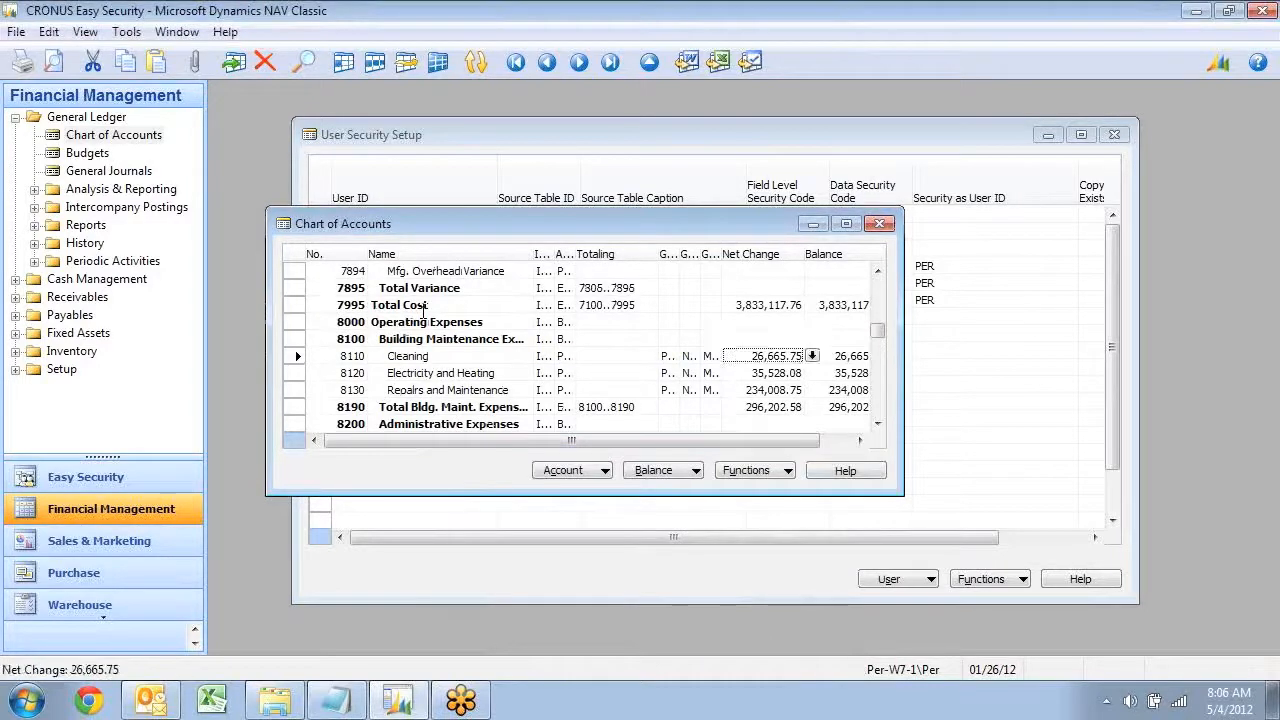
{"action": "key", "text": "F6"}
{"action": "key", "text": "Left"}
{"action": "key", "text": "Left"}
{"action": "key", "text": "Left"}
{"action": "key", "text": "Left"}
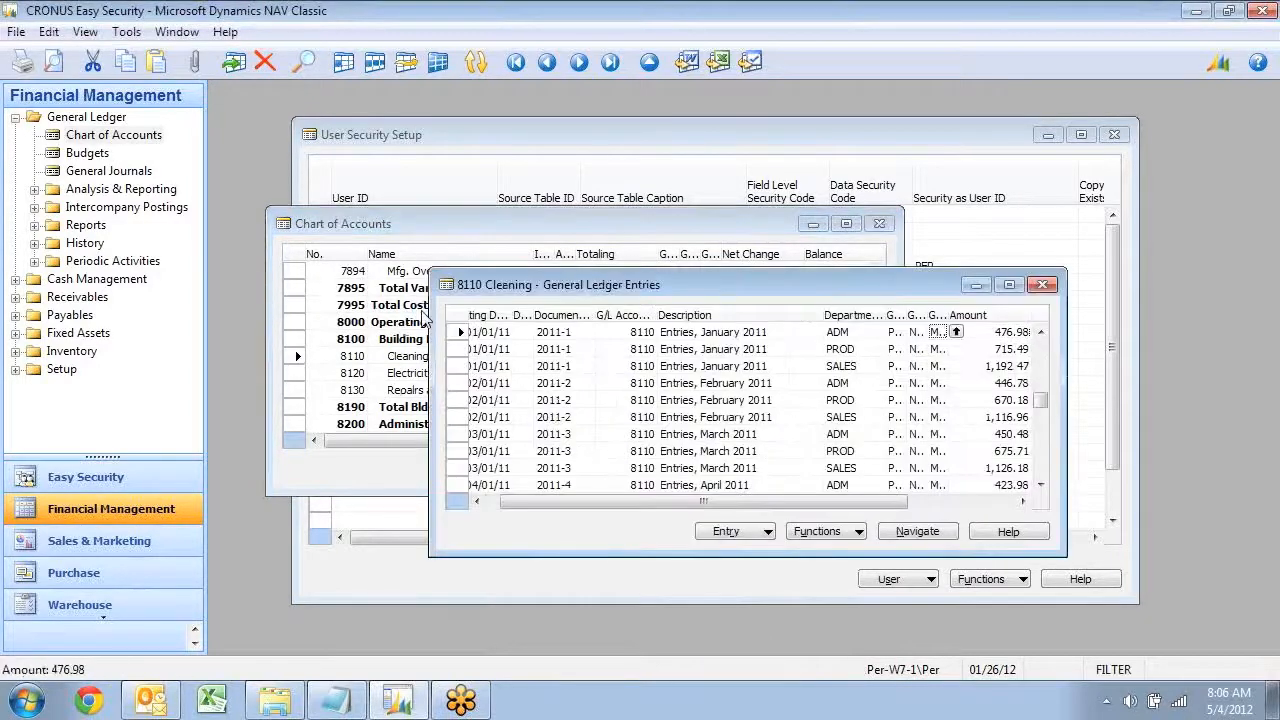
- Examine the Cleaning account's ledger entries and amounts, and return to User Security Setup
{"action": "key", "text": "Down"}
{"action": "key", "text": "Down"}
{"action": "key", "text": "Down"}
{"action": "key", "text": "Down"}
{"action": "key", "text": "Down"}
{"action": "key", "text": "Up"}
{"action": "key", "text": "Up"}
{"action": "key", "text": "Up"}
{"action": "key", "text": "Up"}
{"action": "key", "text": "Up"}
{"action": "key", "text": "Right"}
{"action": "key", "text": "Right"}
{"action": "key", "text": "Left"}
{"action": "key", "text": "Left"}
{"action": "key", "text": "Left"}
{"action": "key", "text": "Left"}
{"action": "key", "text": "Right"}
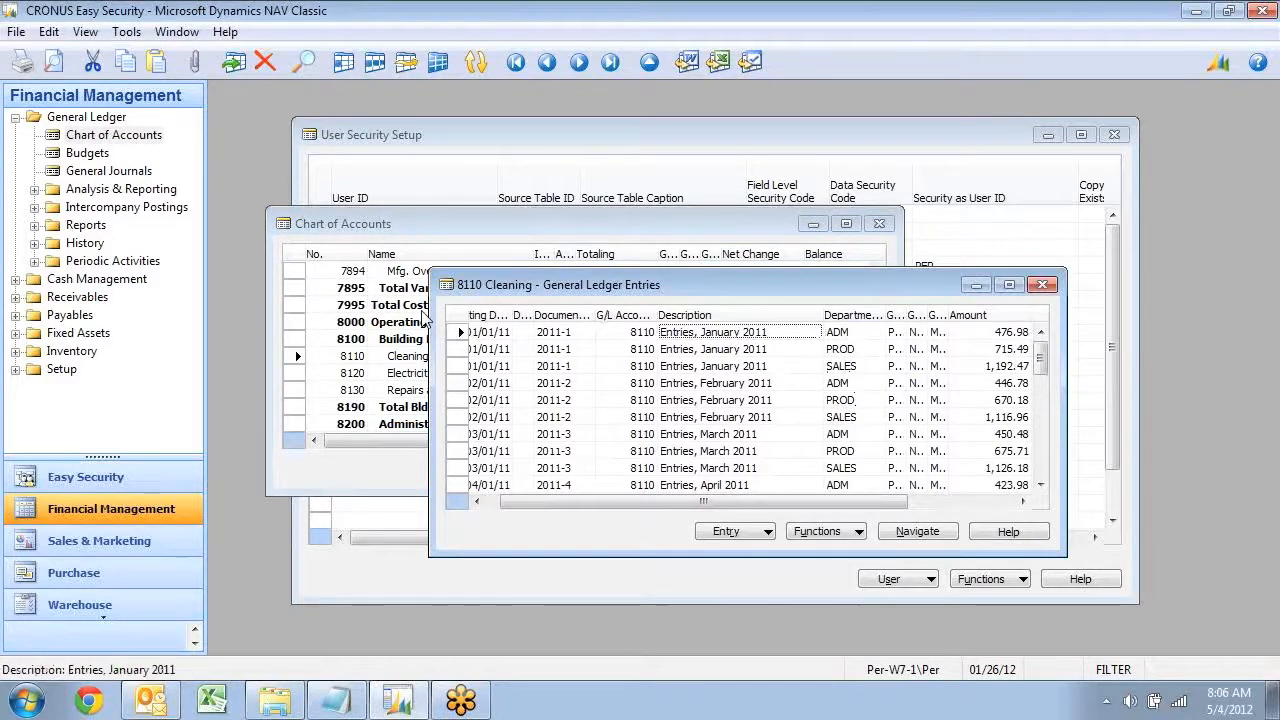
{"action": "key", "text": "Escape"}
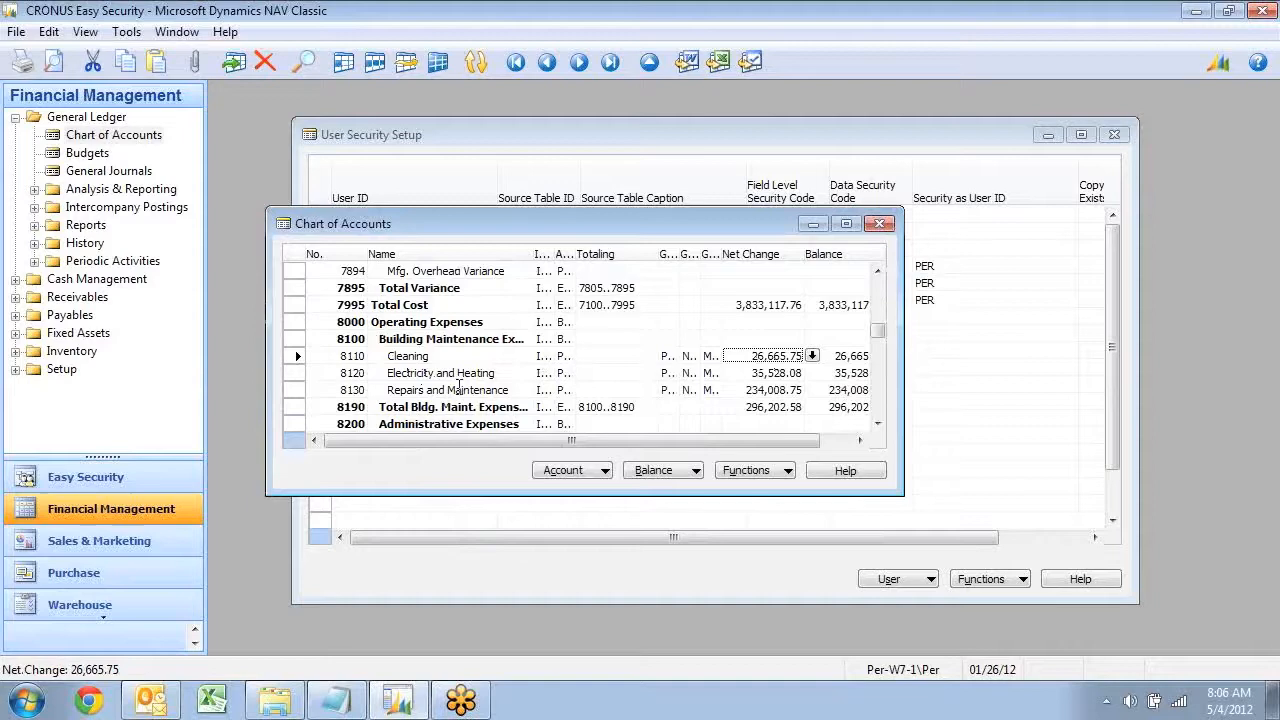
{"action": "key", "text": "Escape"}
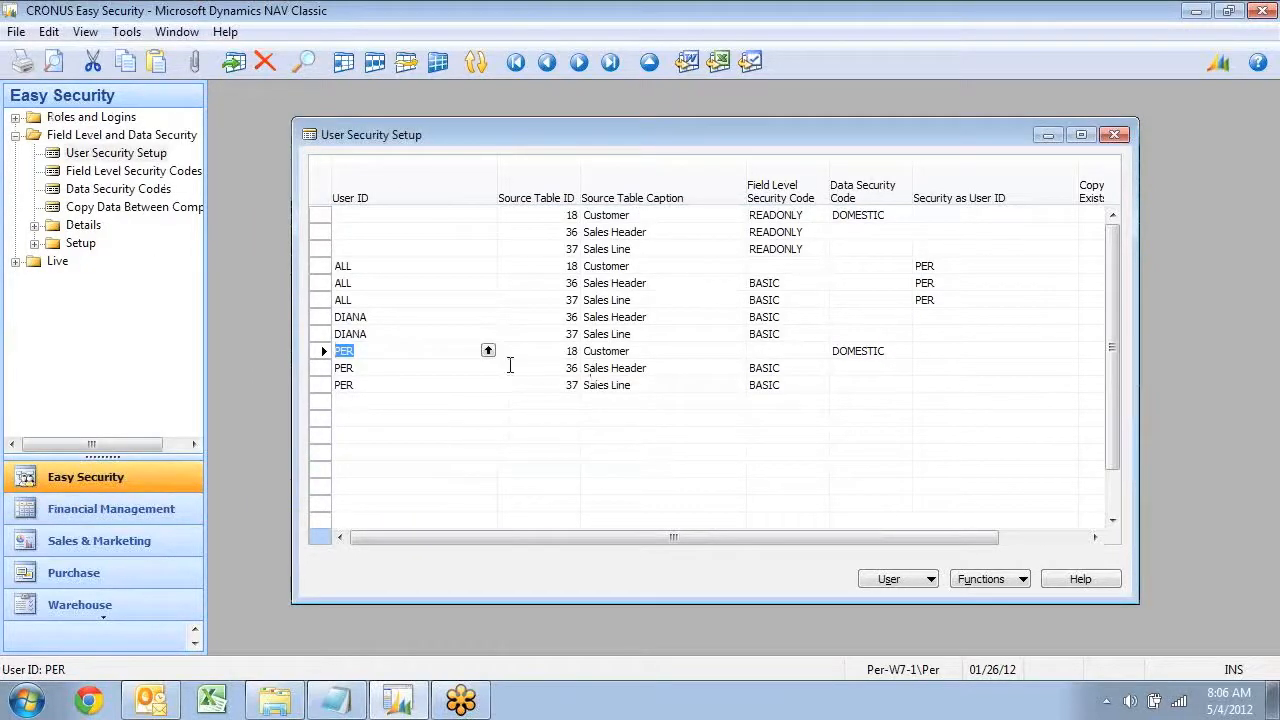
- Add a User Security Setup line for the signed-in user with source table ID 15, G/L Account
{"action": "key", "text": "F3"}
{"action": "type", "text": "PER"}
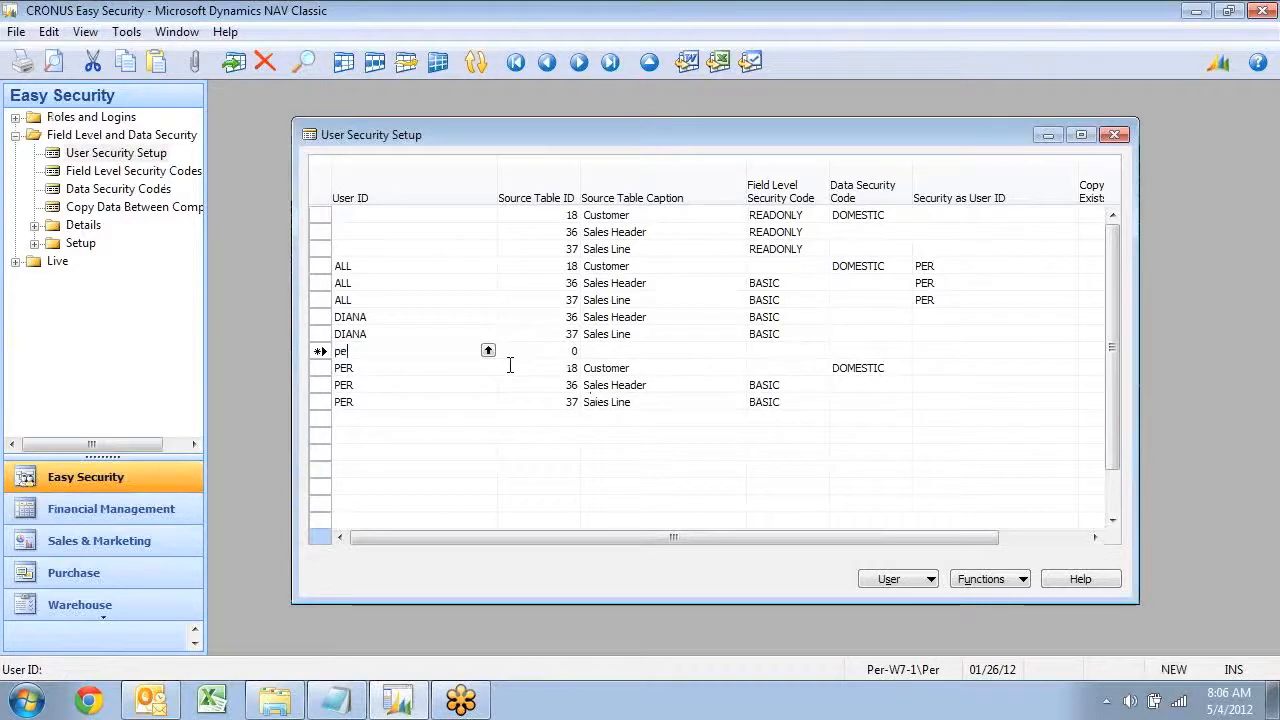
{"action": "key", "text": "Return"}
{"action": "type", "text": "15"}
{"action": "key", "text": "Return"}
{"action": "key", "text": "Return"}
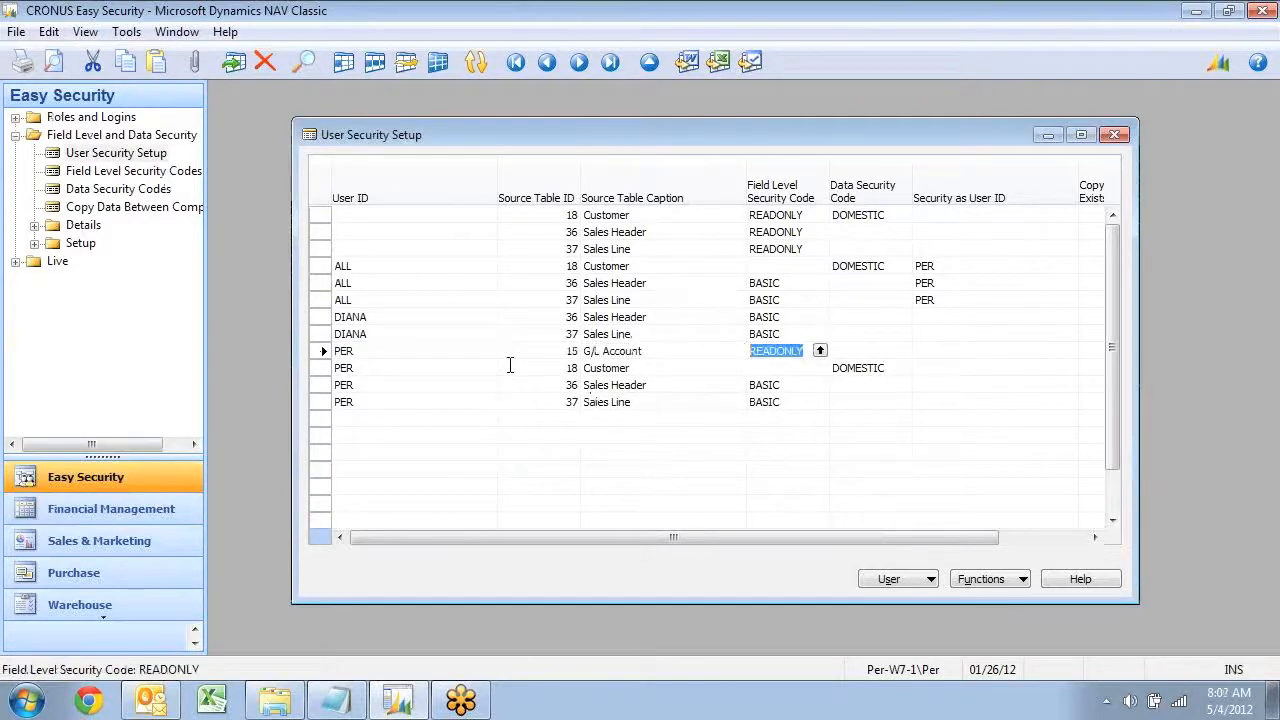
- Confirm READONLY as the G/L Account line's field level code and create data security code INCOMESALES with description "Income and SALES"
{"action": "key", "text": "Return"}
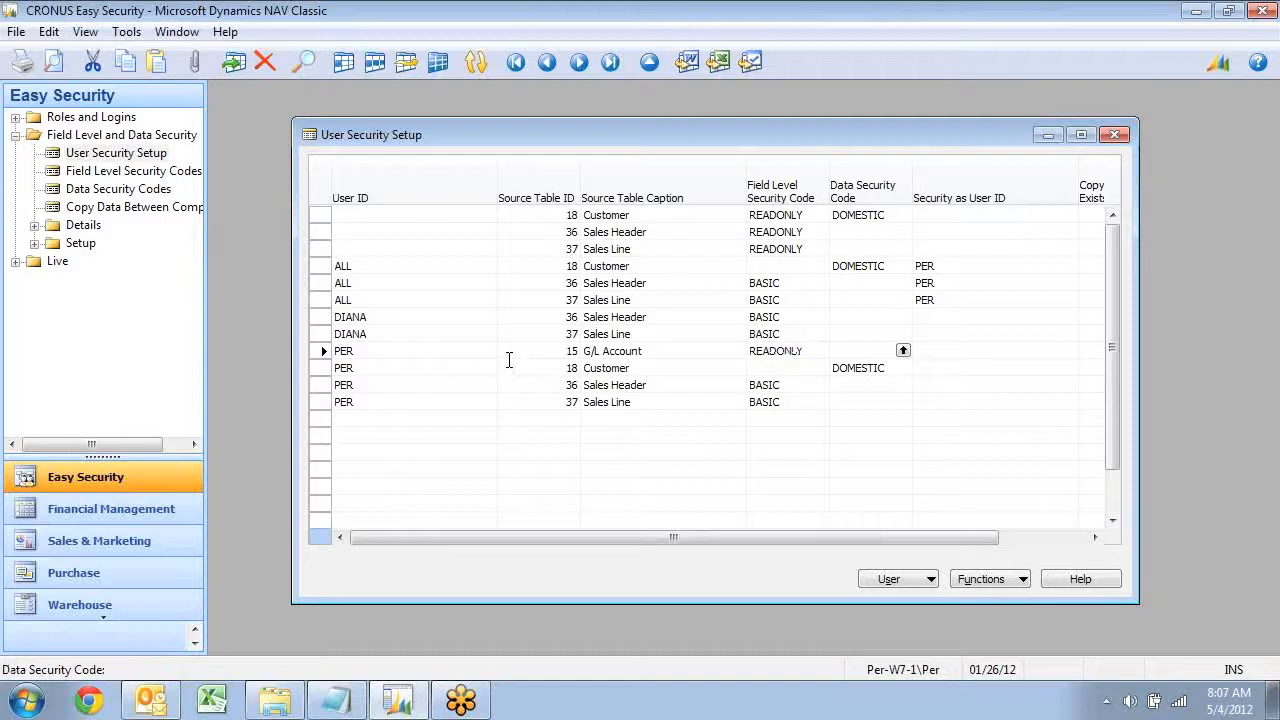
{"action": "key", "text": "F6"}
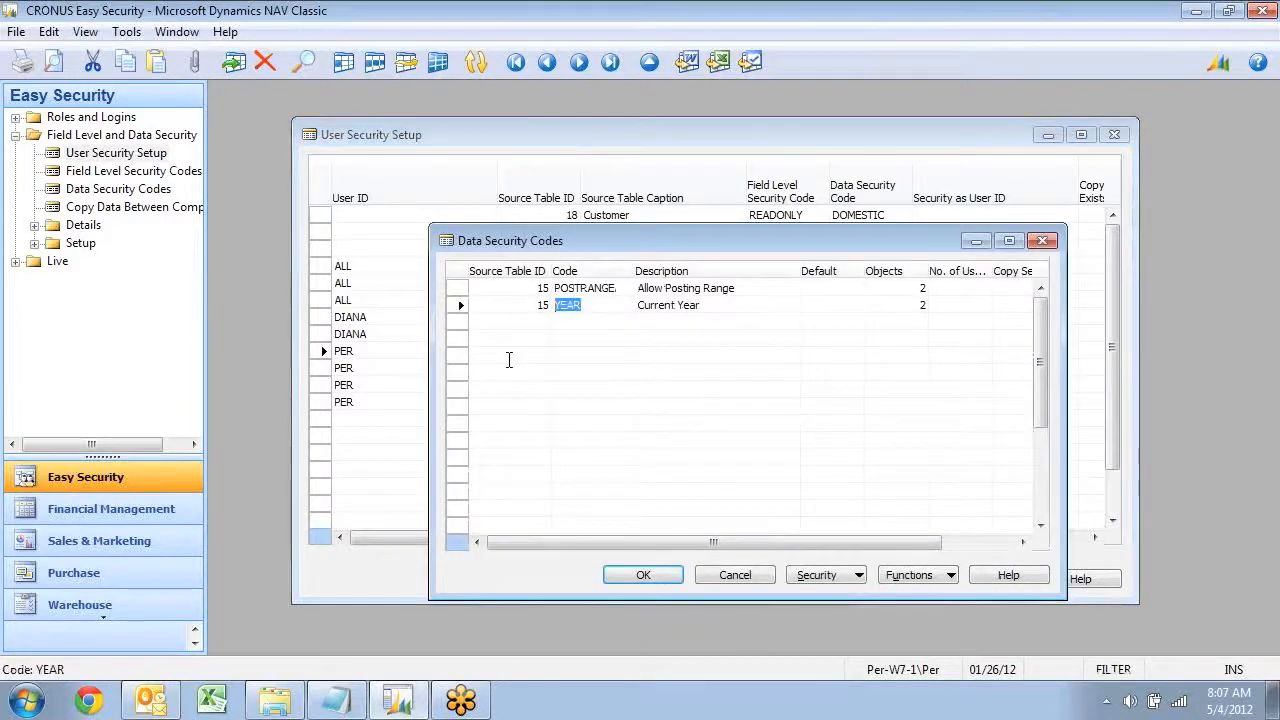
{"action": "key", "text": "Down"}
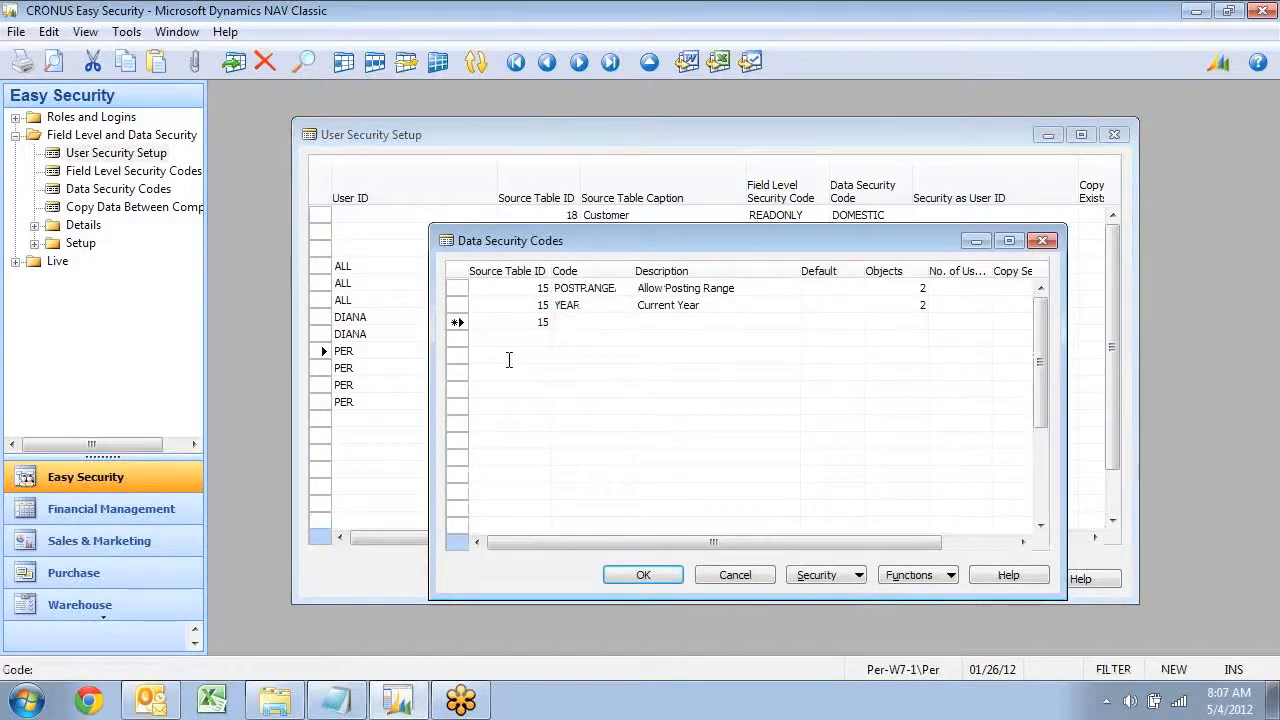
{"action": "type", "text": "inco"}
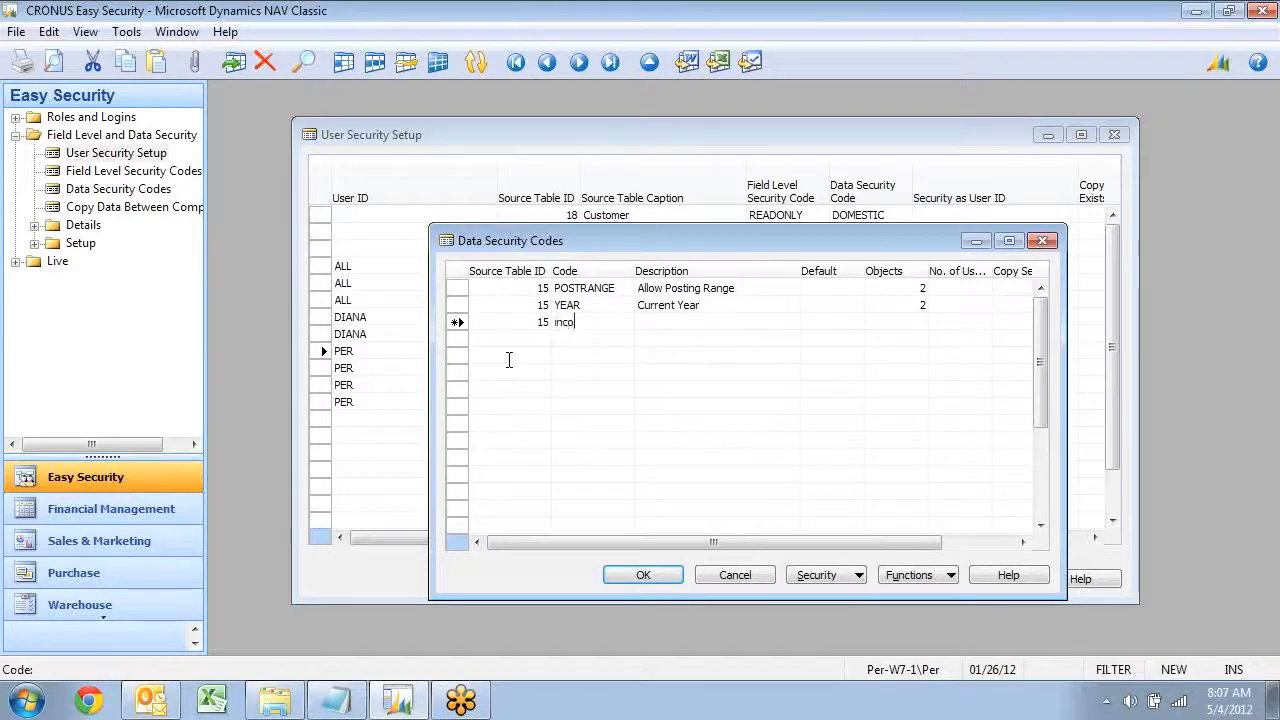
{"action": "type", "text": "mesales"}
{"action": "key", "text": "Tab"}
{"action": "type", "text": "Income and SALES"}
- Open the objects of the INCOMESALES data security code and add a Form object and a Page object, both with object ID 0
{"action": "key", "text": "Tab"}
{"action": "key", "text": "Tab"}
{"action": "left_click", "coordinate": [848, 585]}
{"action": "left_click", "coordinate": [840, 603]}
{"action": "key", "text": "Tab"}
{"action": "key", "text": "Tab"}
{"action": "type", "text": "F"}
{"action": "key", "text": "Tab"}
{"action": "key", "text": "Tab"}
{"action": "key", "text": "Tab"}
{"action": "key", "text": "Down"}
{"action": "type", "text": "p"}
{"action": "key", "text": "Tab"}
{"action": "left_click", "coordinate": [758, 298]}
{"action": "key", "text": "Tab"}
{"action": "key", "text": "Tab"}
{"action": "type", "text": "p"}
{"action": "key", "text": "Up"}
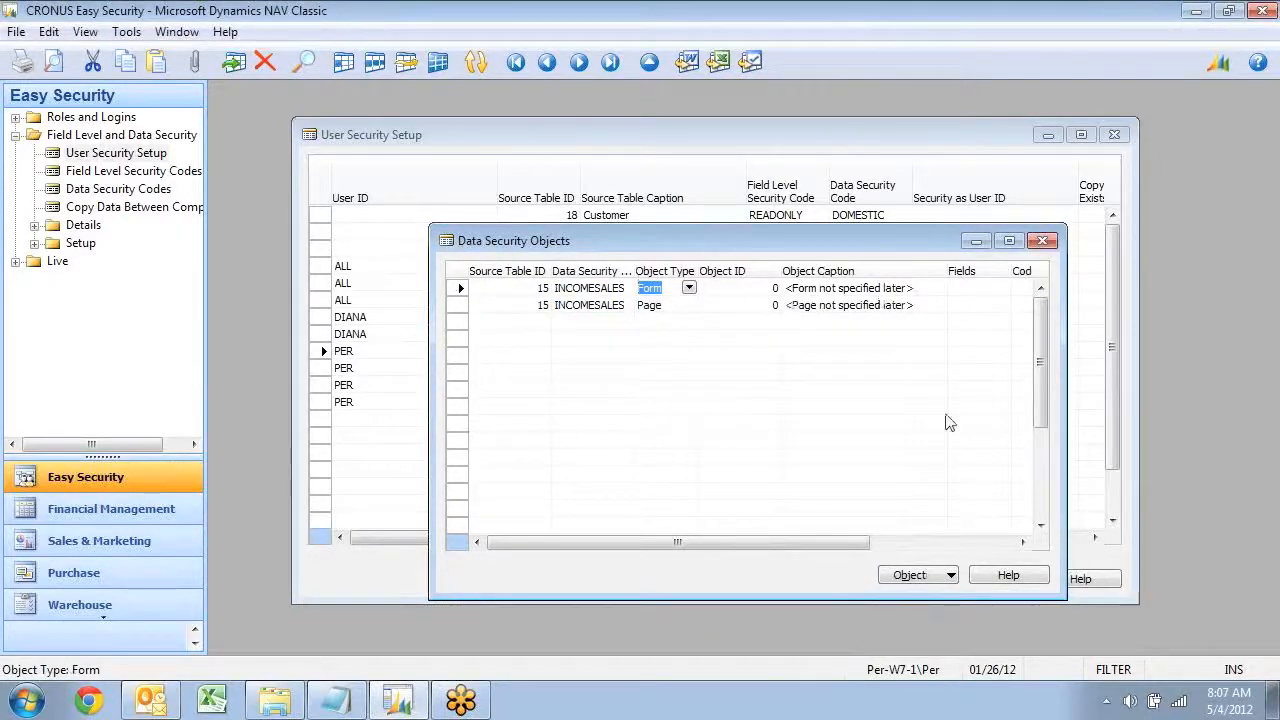
- Open the card of the INCOMESALES Form object and add field 9, Income/Balance, with filter type Hidden and filter value 0
{"action": "left_click", "coordinate": [929, 575]}
{"action": "left_click", "coordinate": [929, 601]}
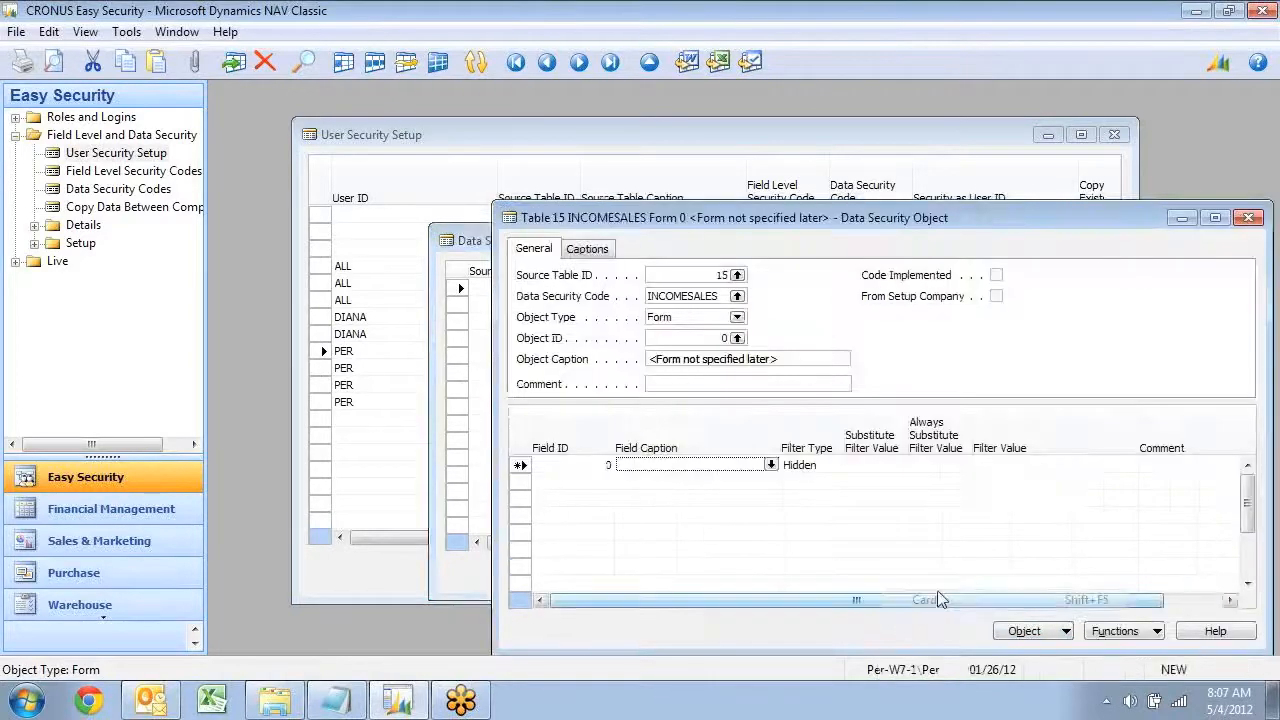
{"action": "key", "text": "shift+Tab"}
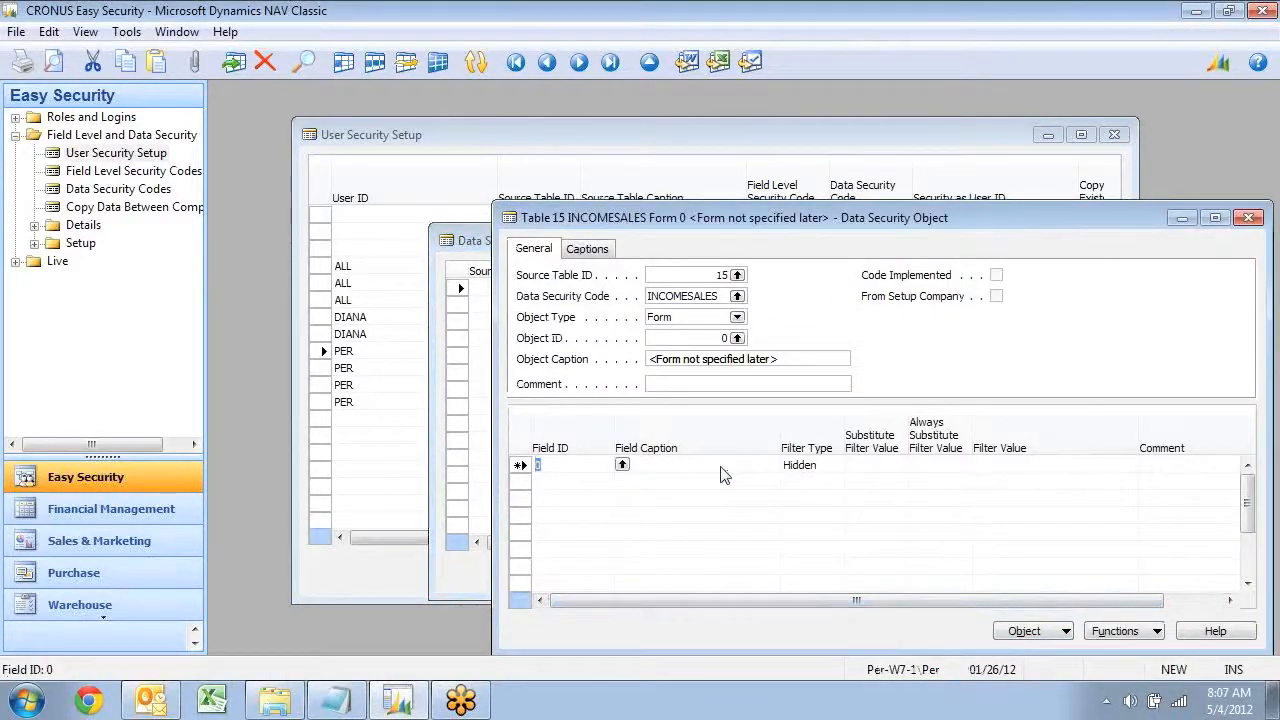
{"action": "key", "text": "F6"}
{"action": "key", "text": "Down"}
{"action": "key", "text": "Down"}
{"action": "key", "text": "Down"}
{"action": "key", "text": "Down"}
{"action": "key", "text": "Down"}
{"action": "key", "text": "Down"}
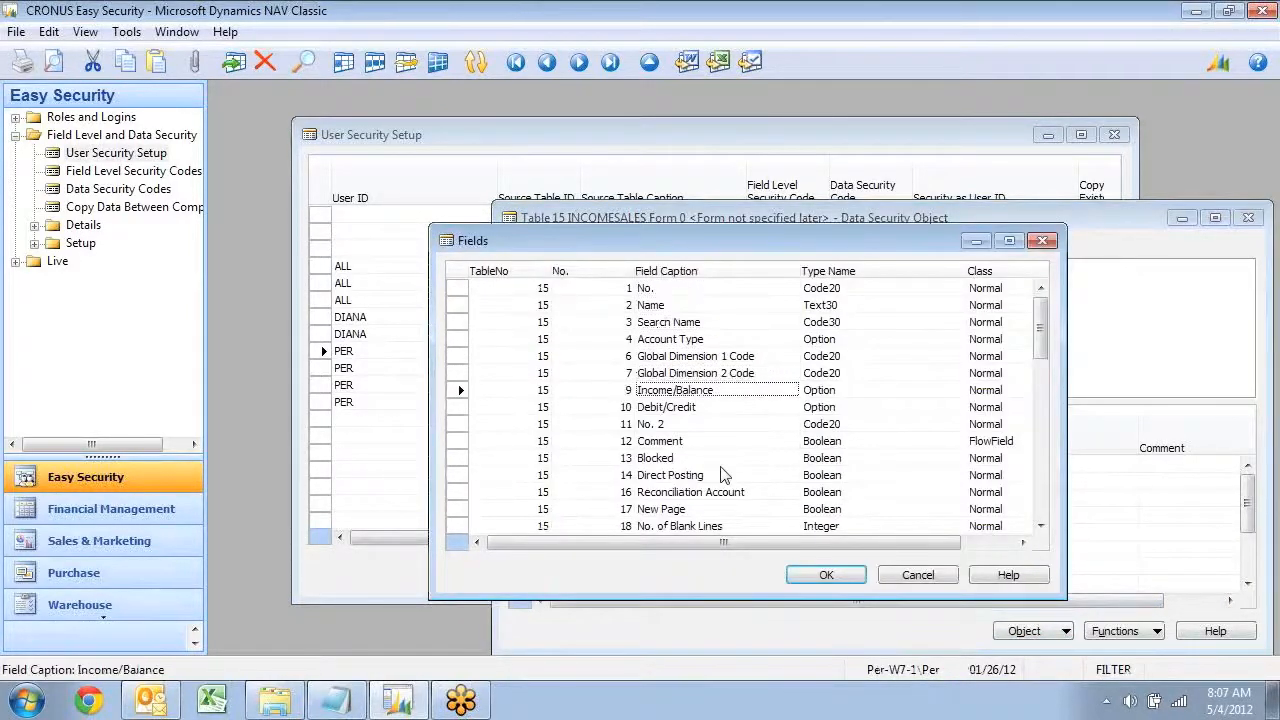
{"action": "key", "text": "Return"}
{"action": "key", "text": "Tab"}
{"action": "key", "text": "Tab"}
{"action": "key", "text": "Tab"}
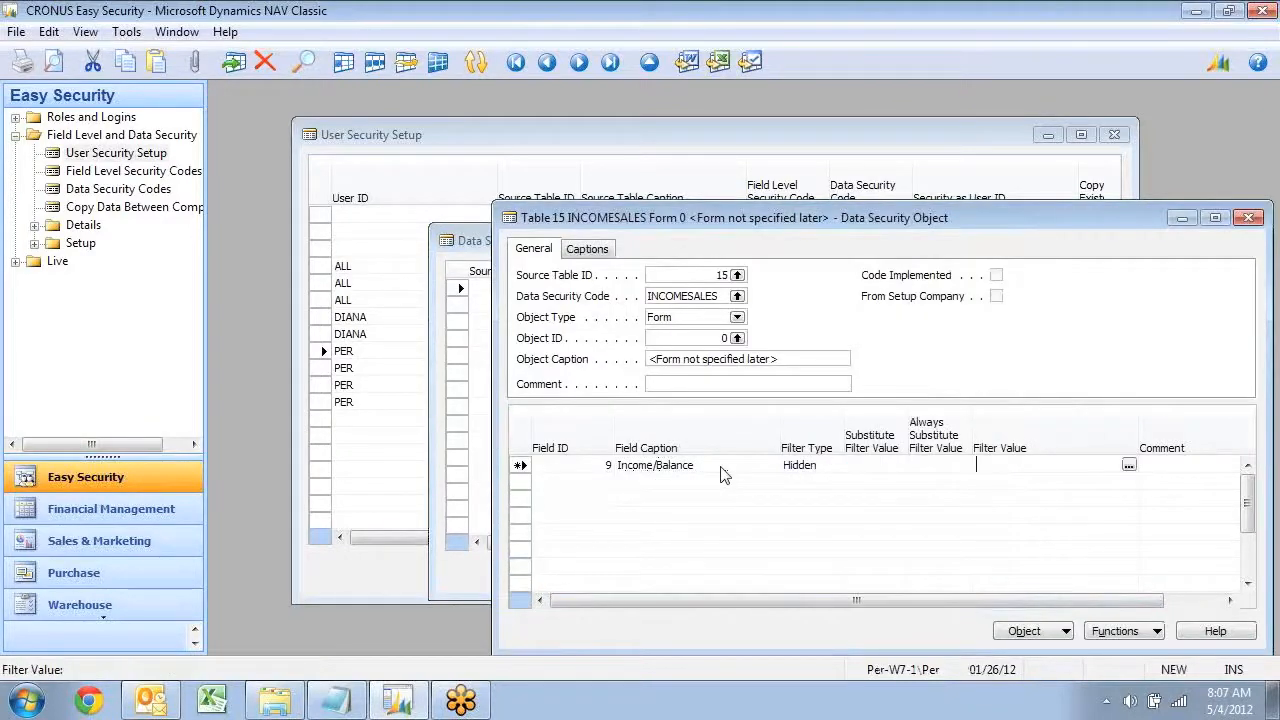
{"action": "type", "text": "0"}
{"action": "key", "text": "shift+Tab"}
{"action": "key", "text": "shift+Tab"}
{"action": "key", "text": "shift+Tab"}
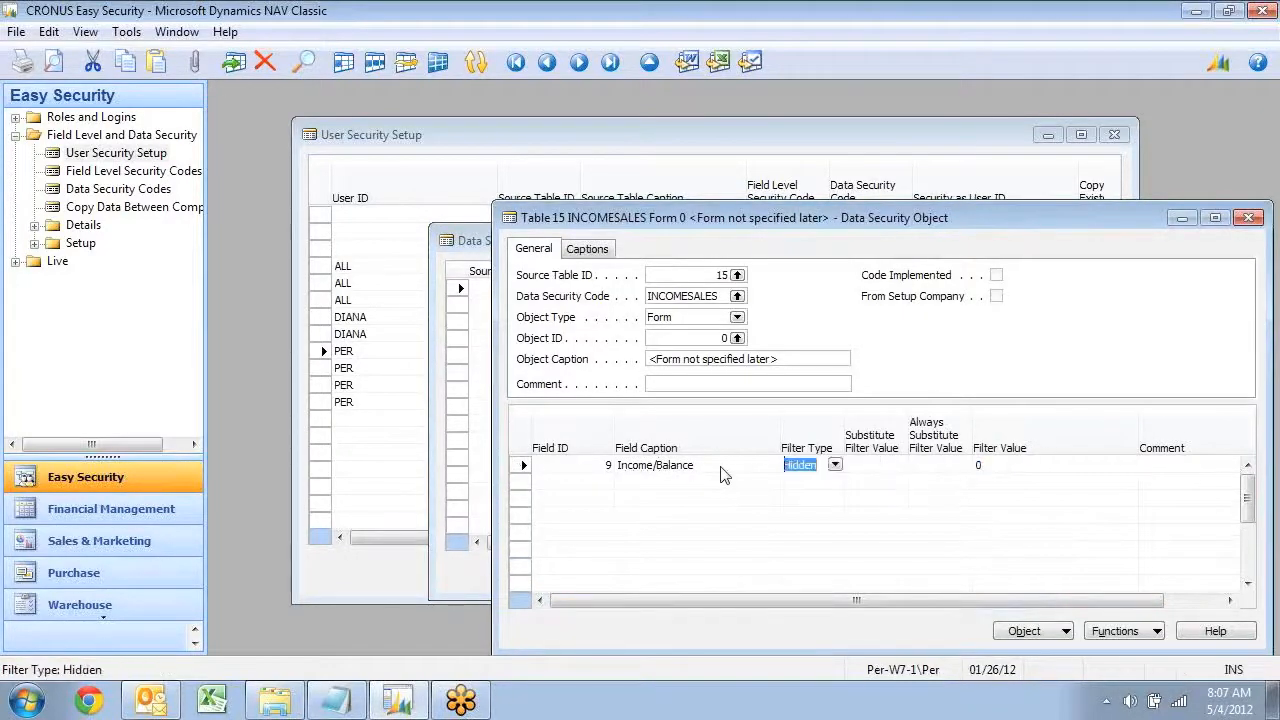
- Add a line for field 29, Global Dimension 1 Filter, with filter type Hidden and filter value ''|SALES
{"action": "key", "text": "Down"}
{"action": "key", "text": "shift+Tab"}
{"action": "key", "text": "shift+Tab"}
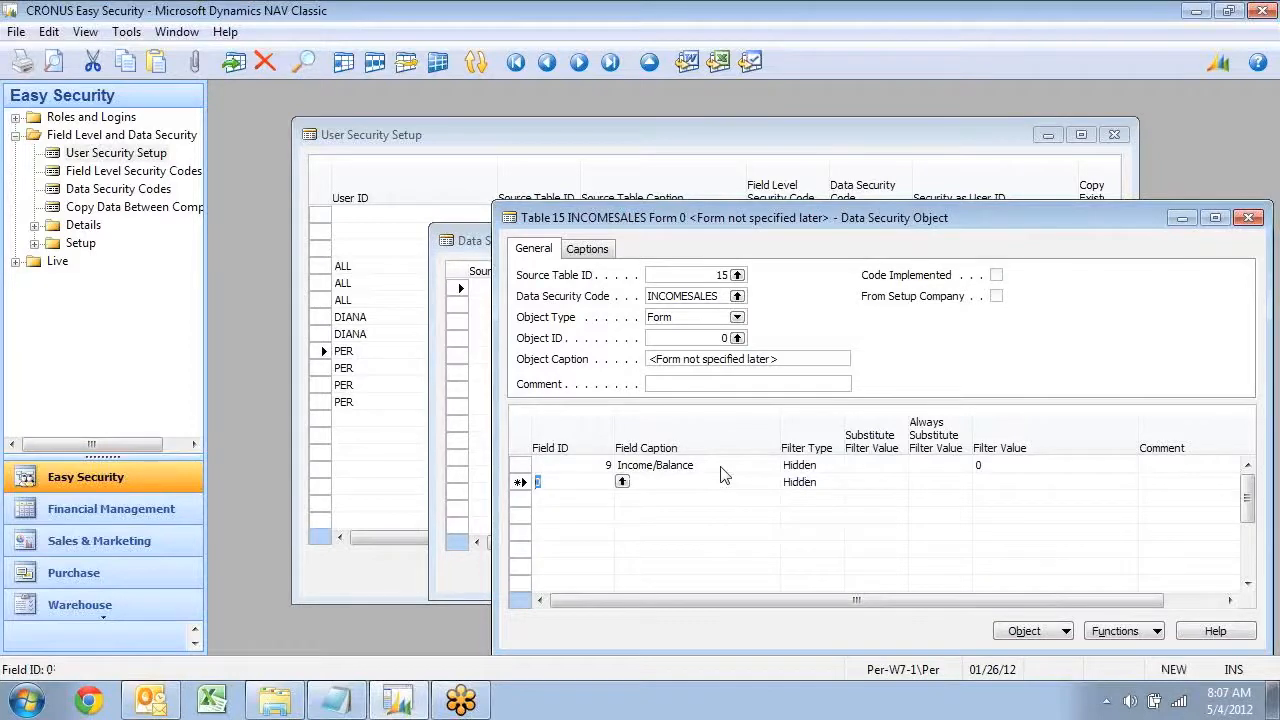
{"action": "key", "text": "F6"}
{"action": "key", "text": "Down"}
{"action": "key", "text": "Down"}
{"action": "key", "text": "Down"}
{"action": "key", "text": "Down"}
{"action": "key", "text": "Down"}
{"action": "key", "text": "Down"}
{"action": "key", "text": "Down"}
{"action": "key", "text": "Down"}
{"action": "key", "text": "Down"}
{"action": "key", "text": "Down"}
{"action": "key", "text": "Down"}
{"action": "key", "text": "Down"}
{"action": "key", "text": "Down"}
{"action": "key", "text": "Down"}
{"action": "key", "text": "Down"}
{"action": "key", "text": "Down"}
{"action": "key", "text": "Down"}
{"action": "key", "text": "Down"}
{"action": "key", "text": "Down"}
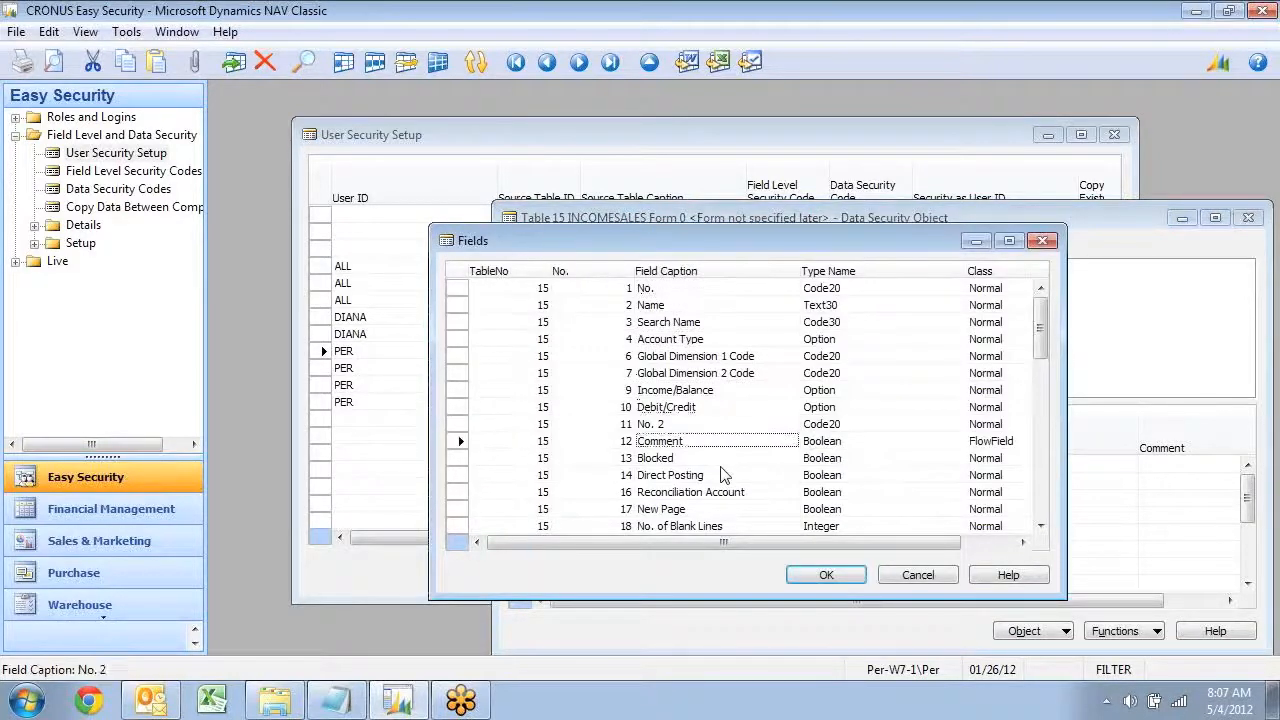
{"action": "key", "text": "Up"}
{"action": "key", "text": "Return"}
{"action": "key", "text": "Tab"}
{"action": "key", "text": "Tab"}
{"action": "key", "text": "Tab"}
{"action": "key", "text": "Tab"}
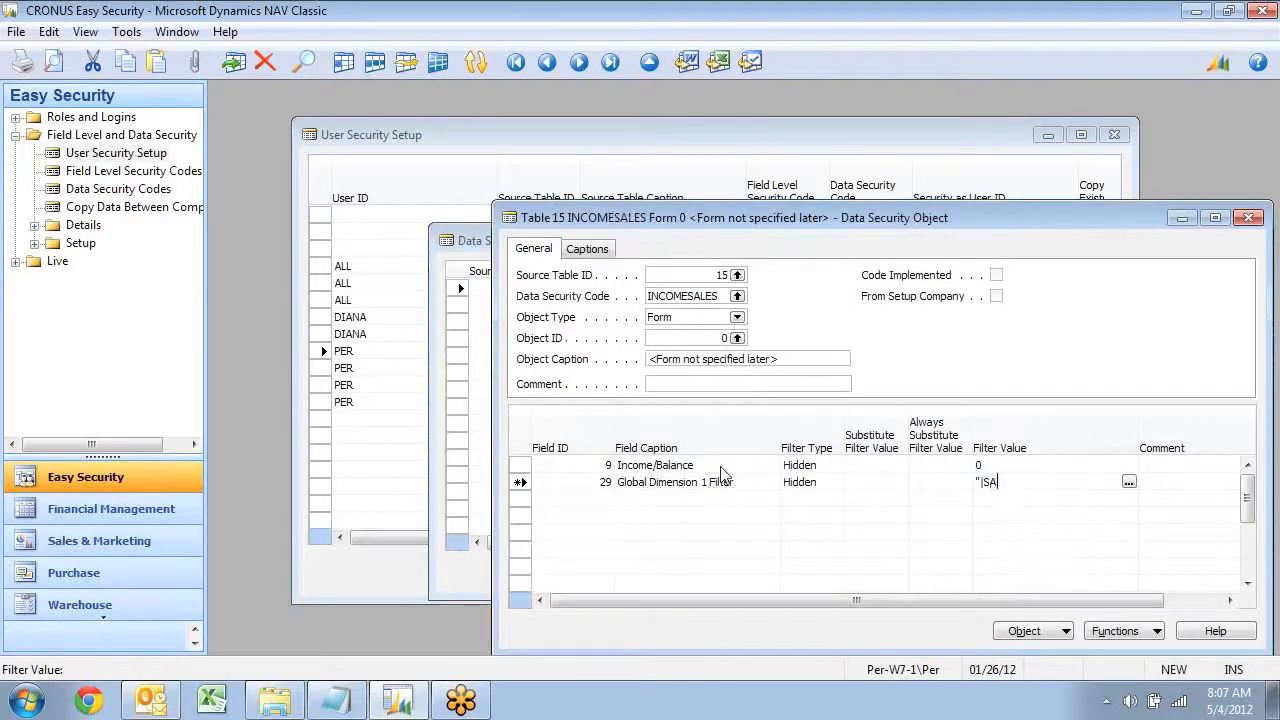
- Add a line for field 14, Direct Posting, with filter type Editable and filter value 1
{"action": "key", "text": "Down"}
{"action": "key", "text": "Left"}
{"action": "key", "text": "Left"}
{"action": "key", "text": "Left"}
{"action": "key", "text": "Left"}
{"action": "key", "text": "Left"}
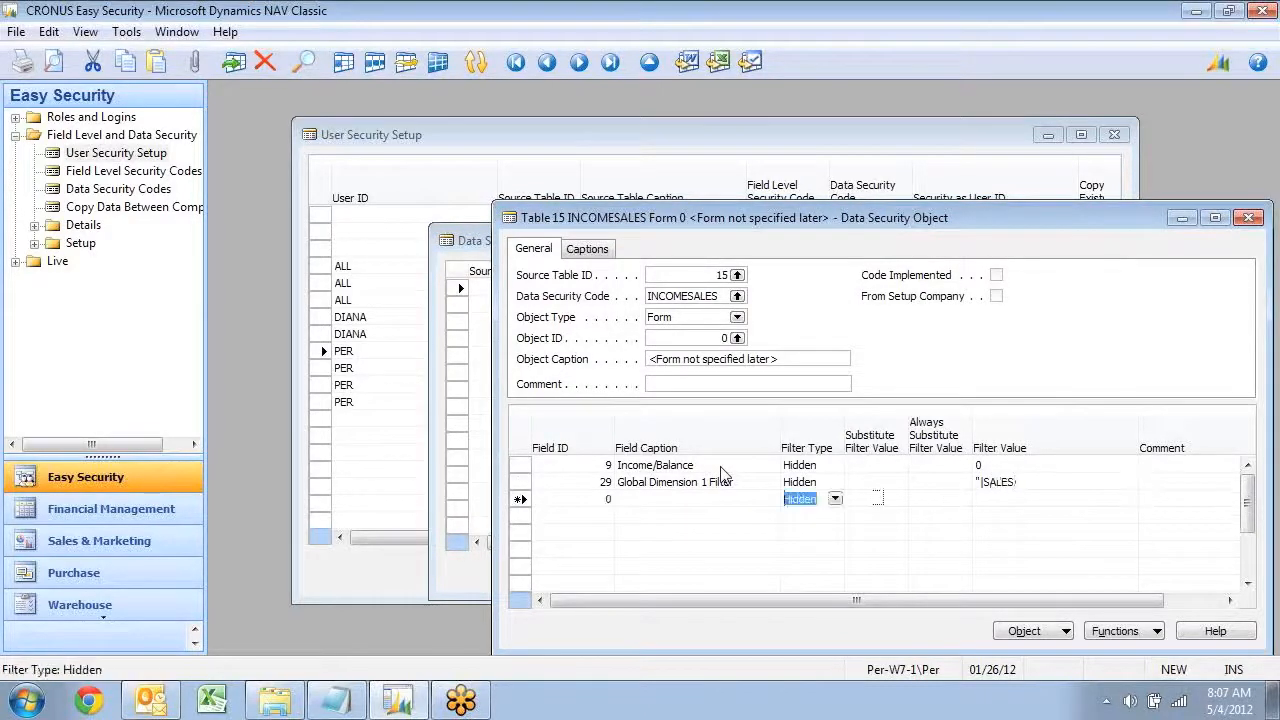
{"action": "key", "text": "F6"}
{"action": "key", "text": "Down"}
{"action": "key", "text": "Down"}
{"action": "key", "text": "Down"}
{"action": "type", "text": "dir"}
{"action": "key", "text": "Return"}
{"action": "key", "text": "Return"}
{"action": "key", "text": "Tab"}
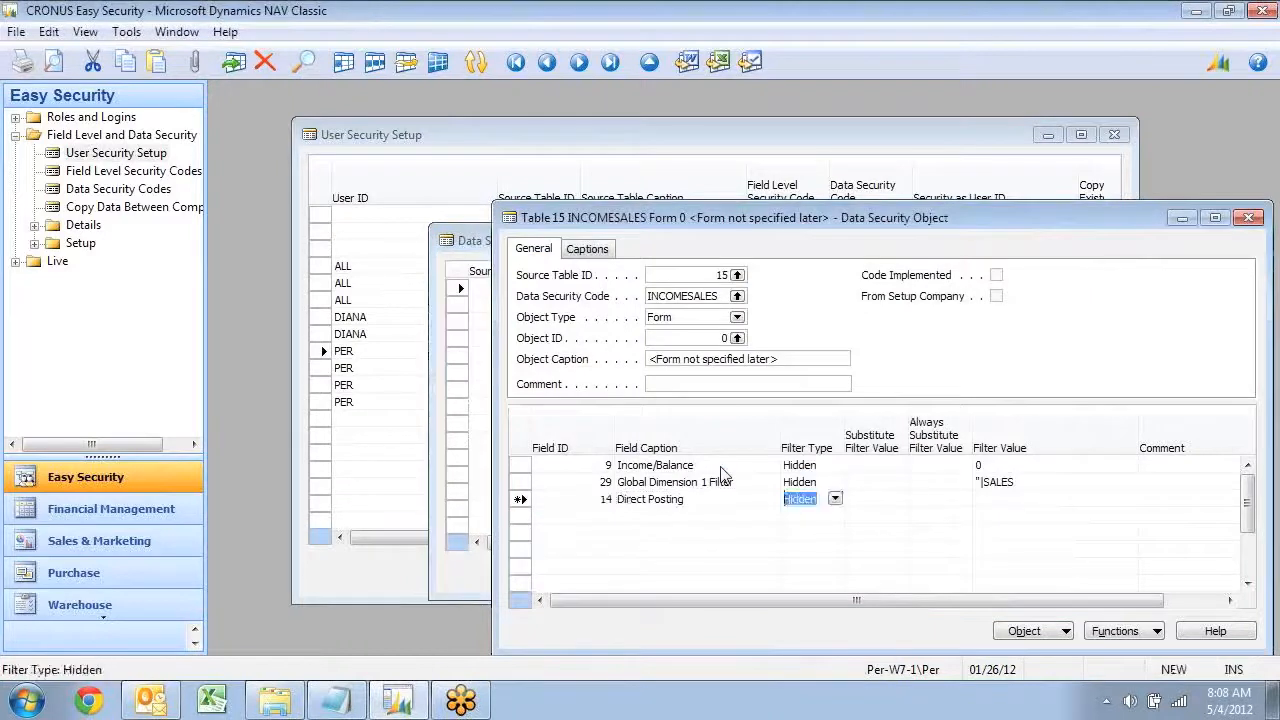
{"action": "type", "text": "e"}
{"action": "key", "text": "Tab"}
{"action": "key", "text": "Tab"}
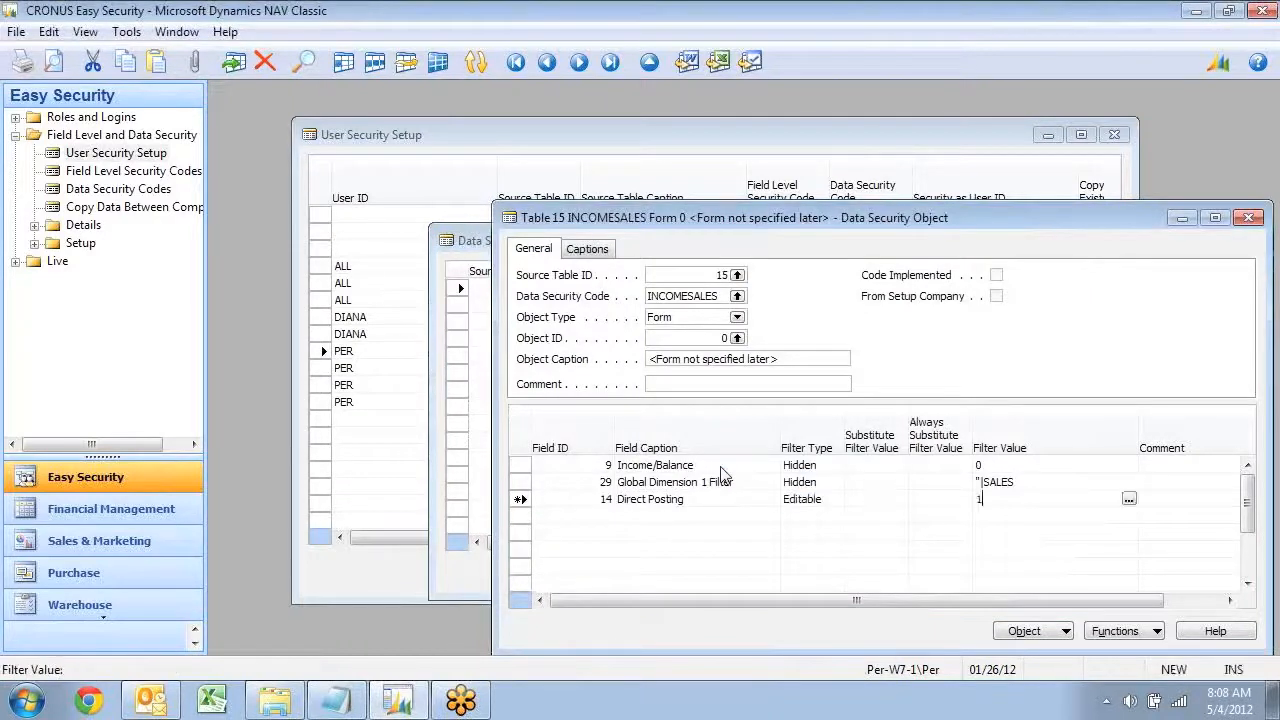
{"action": "key", "text": "Up"}
- Examine the filter types and filter values of the Income/Balance, Direct Posting and Global Dimension 1 Filter lines
{"action": "key", "text": "Down"}
{"action": "key", "text": "Up"}
{"action": "key", "text": "Left"}
{"action": "key", "text": "Right"}
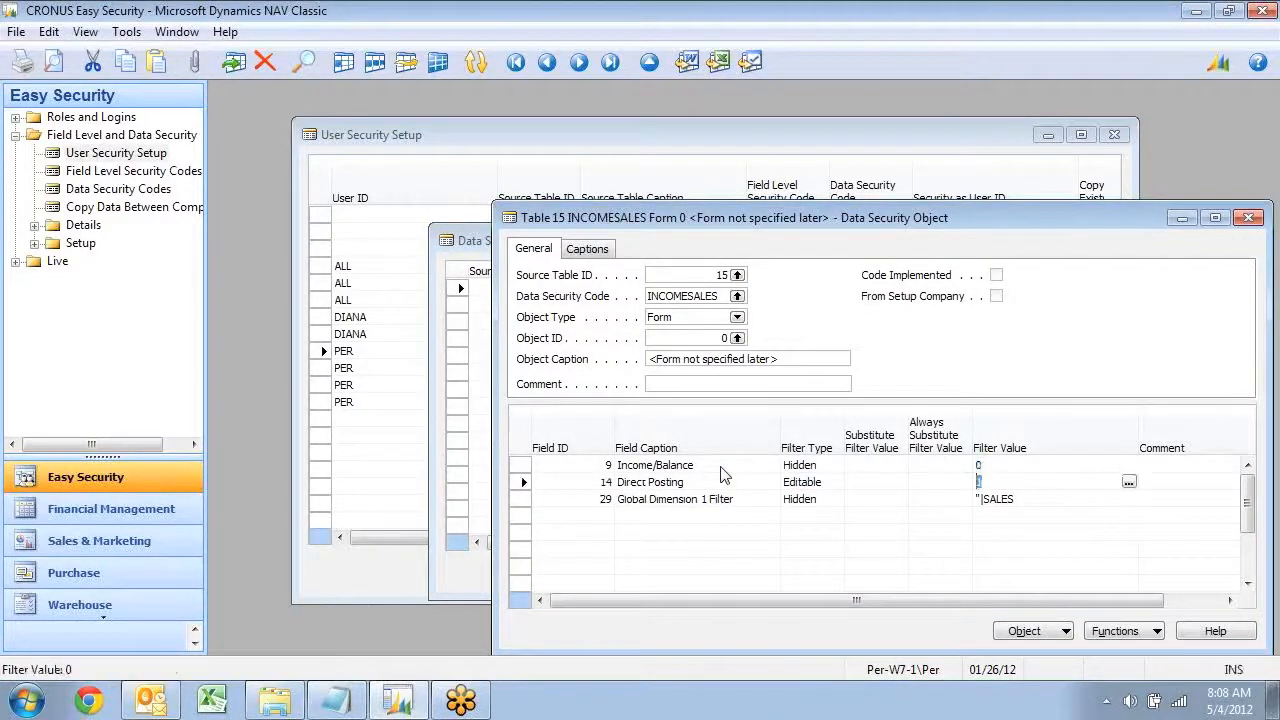
{"action": "key", "text": "Left"}
{"action": "key", "text": "Left"}
{"action": "key", "text": "Left"}
{"action": "key", "text": "Right"}
{"action": "key", "text": "Right"}
{"action": "key", "text": "Right"}
{"action": "key", "text": "Down"}
{"action": "key", "text": "Down"}
{"action": "key", "text": "Up"}
{"action": "key", "text": "Up"}
{"action": "key", "text": "Down"}
{"action": "key", "text": "Down"}
{"action": "key", "text": "Up"}
{"action": "key", "text": "Up"}
{"action": "key", "text": "Left"}
{"action": "key", "text": "Left"}
{"action": "key", "text": "Left"}
{"action": "key", "text": "Left"}
{"action": "key", "text": "Right"}
{"action": "key", "text": "Right"}
{"action": "key", "text": "Right"}
{"action": "key", "text": "Right"}
{"action": "key", "text": "Down"}
{"action": "key", "text": "Down"}
{"action": "key", "text": "Left"}
{"action": "key", "text": "Left"}
{"action": "key", "text": "Right"}
{"action": "key", "text": "Right"}
{"action": "key", "text": "Right"}
{"action": "key", "text": "Left"}
{"action": "key", "text": "Left"}
{"action": "key", "text": "Left"}
{"action": "key", "text": "Left"}
{"action": "key", "text": "Left"}
{"action": "key", "text": "Left"}
{"action": "key", "text": "Down"}
{"action": "key", "text": "Up"}
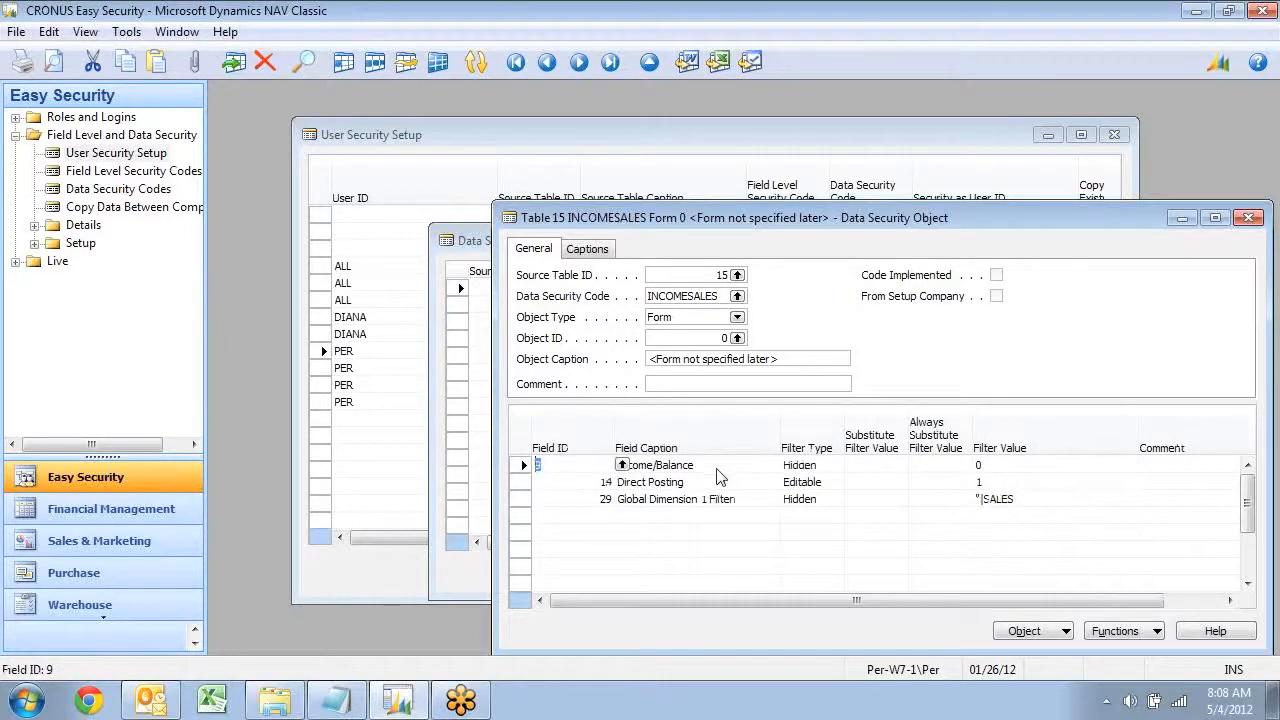
{"action": "key", "text": "Down"}
{"action": "key", "text": "Up"}
{"action": "key", "text": "Right"}
{"action": "key", "text": "Right"}
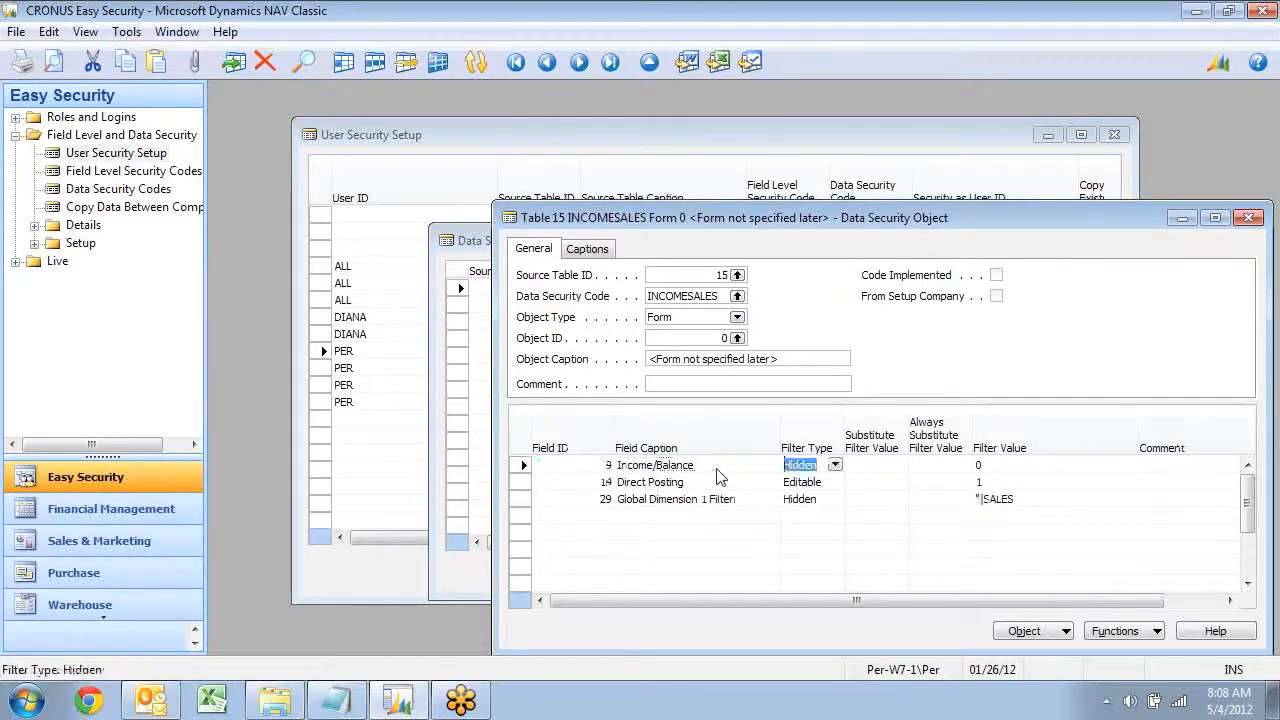
- Close the data security objects and assign the INCOMESALES data security code to the G/L Account line in User Security Setup
{"action": "key", "text": "Escape"}
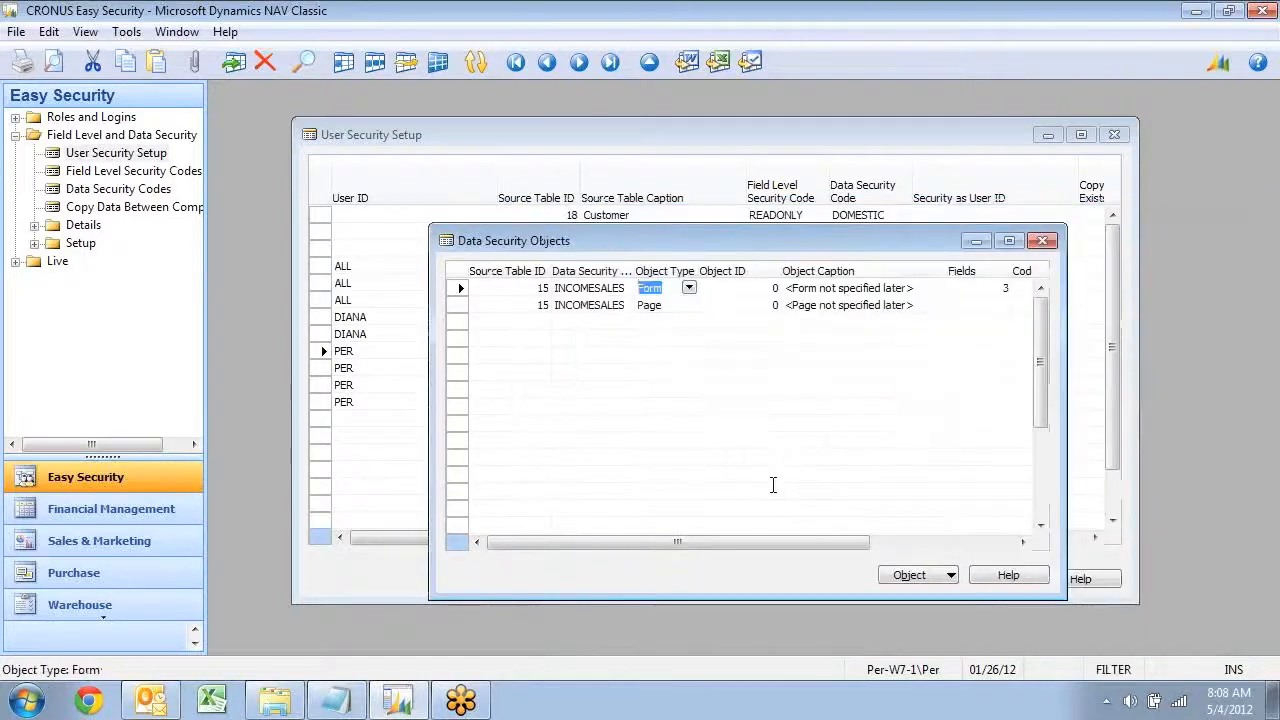
{"action": "key", "text": "Return"}
{"action": "key", "text": "Down"}
{"action": "key", "text": "Up"}
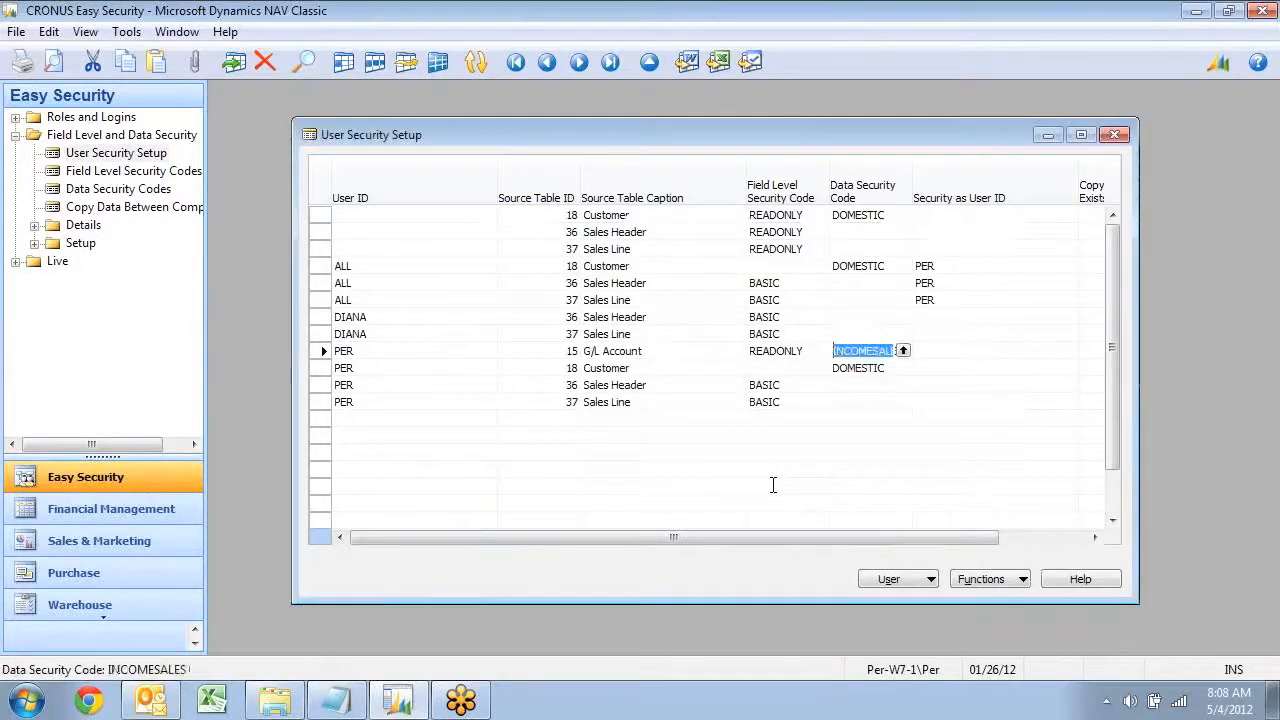
{"action": "key", "text": "Down"}
{"action": "key", "text": "Down"}
{"action": "key", "text": "Up"}
{"action": "key", "text": "Up"}
{"action": "key", "text": "Up"}
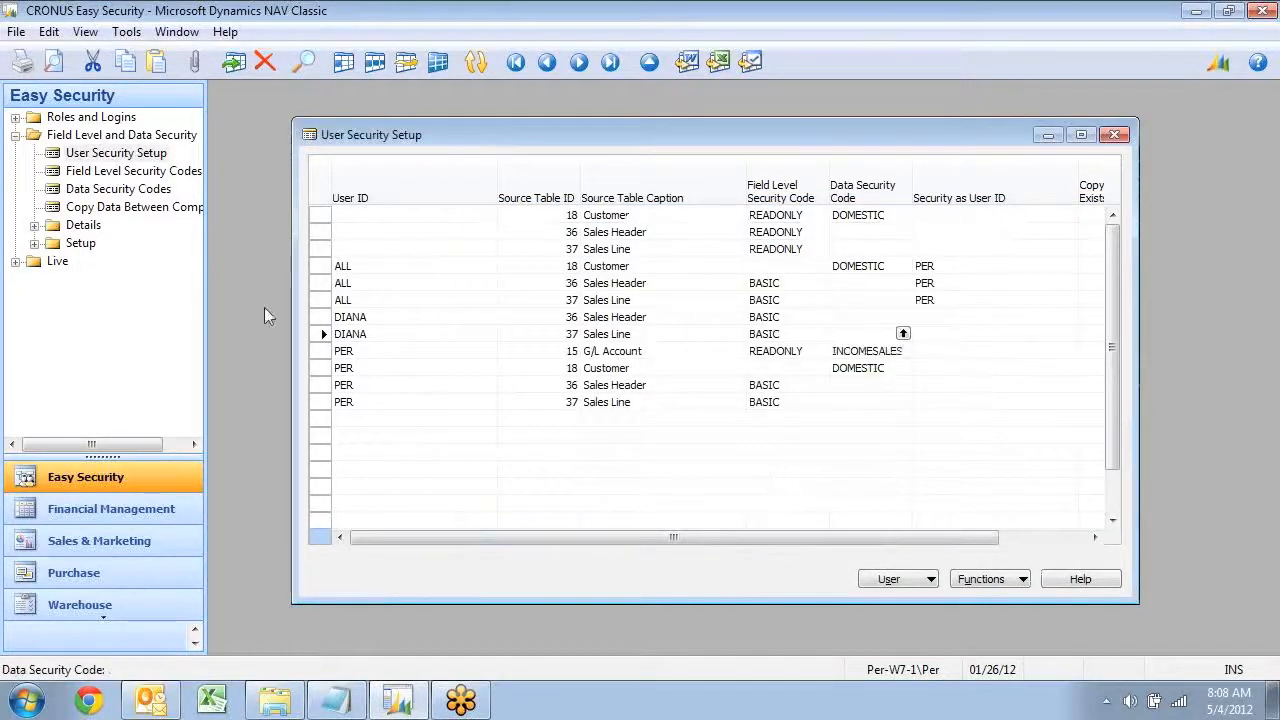
- Open the Chart of Accounts in Financial Management, look through the accounts and check the table filter applied to them
{"action": "left_click", "coordinate": [110, 508]}
{"action": "left_click", "coordinate": [84, 136]}
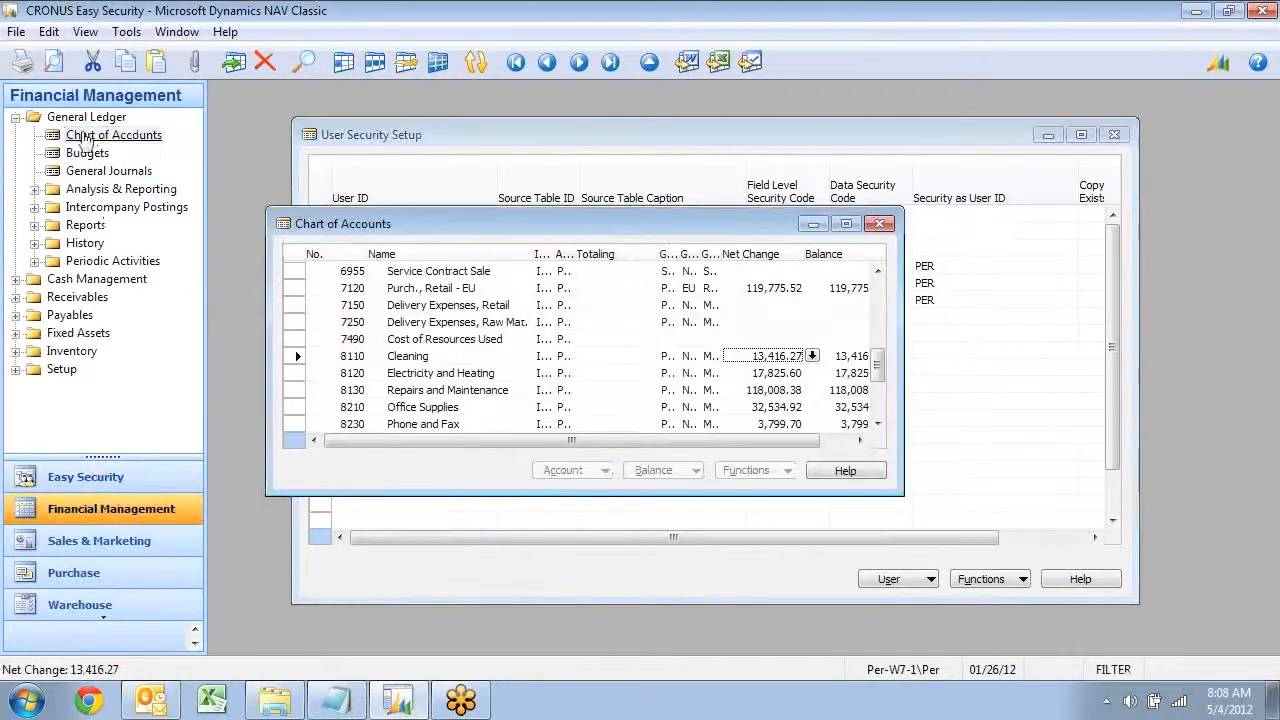
{"action": "scroll", "coordinate": [437, 362], "scroll_direction": "up", "scroll_amount": 3}
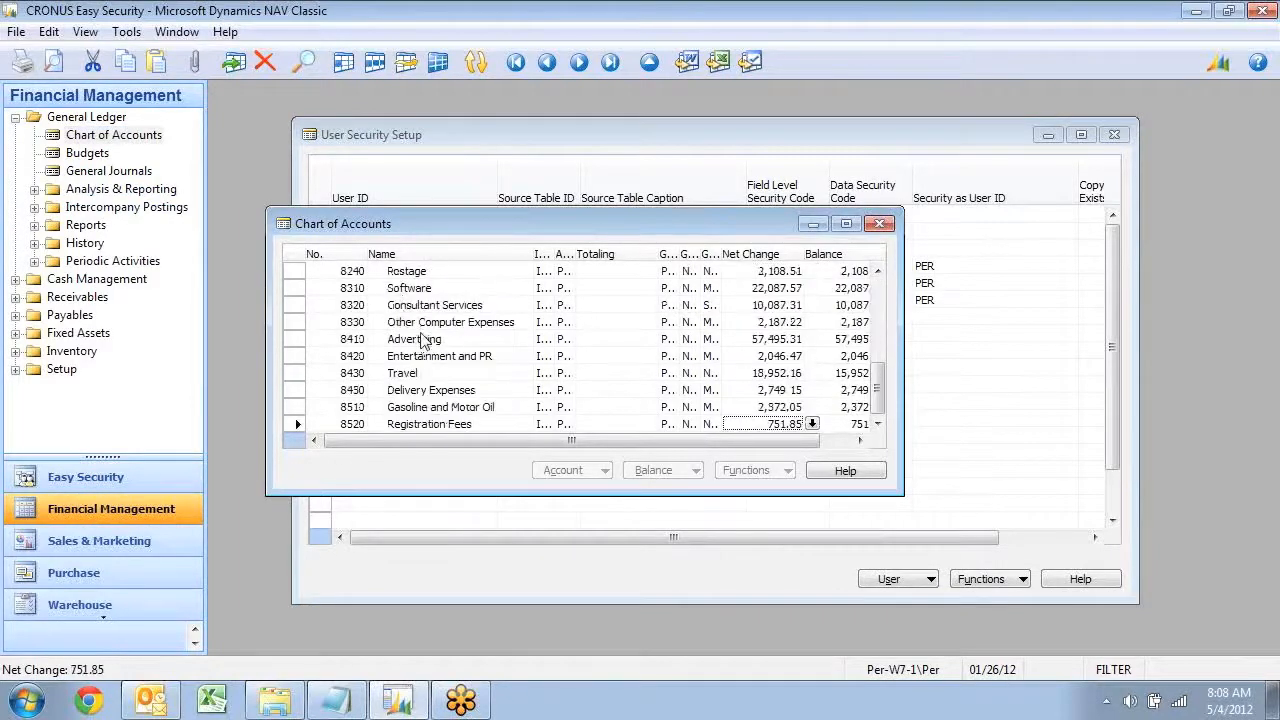
{"action": "key", "text": "Page_Up"}
{"action": "key", "text": "ctrl+F7"}
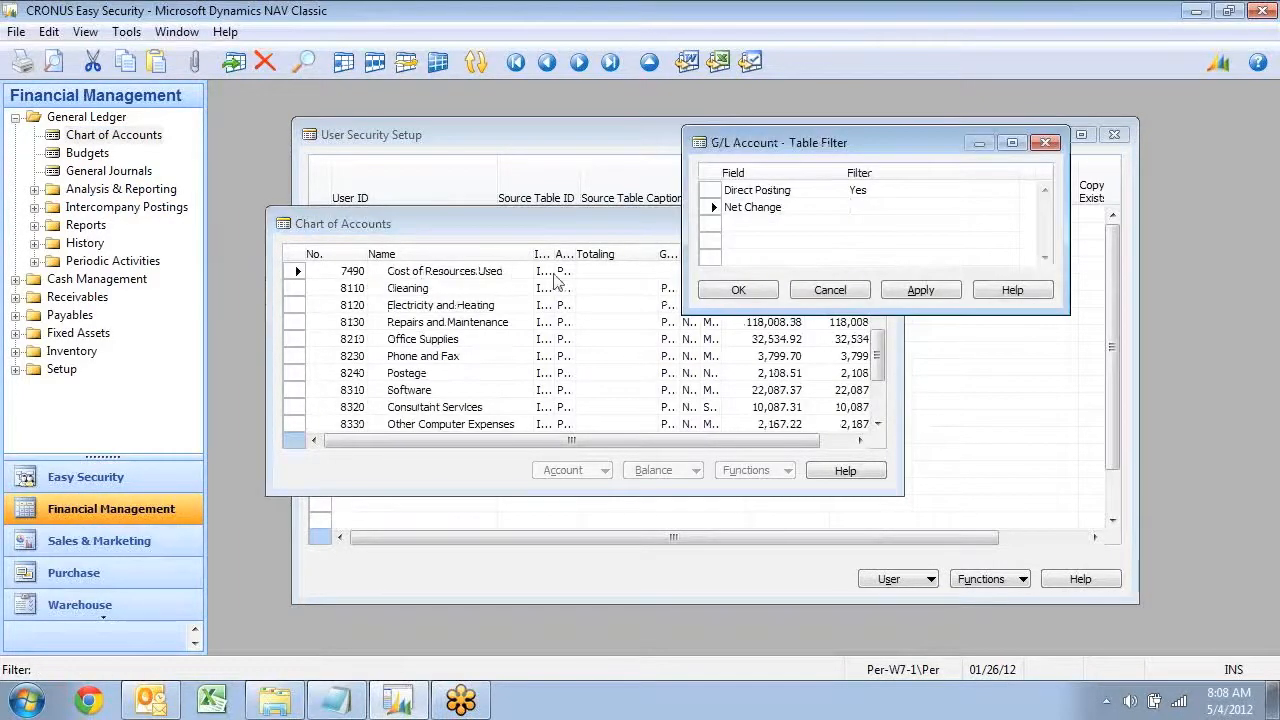
{"action": "key", "text": "Return"}
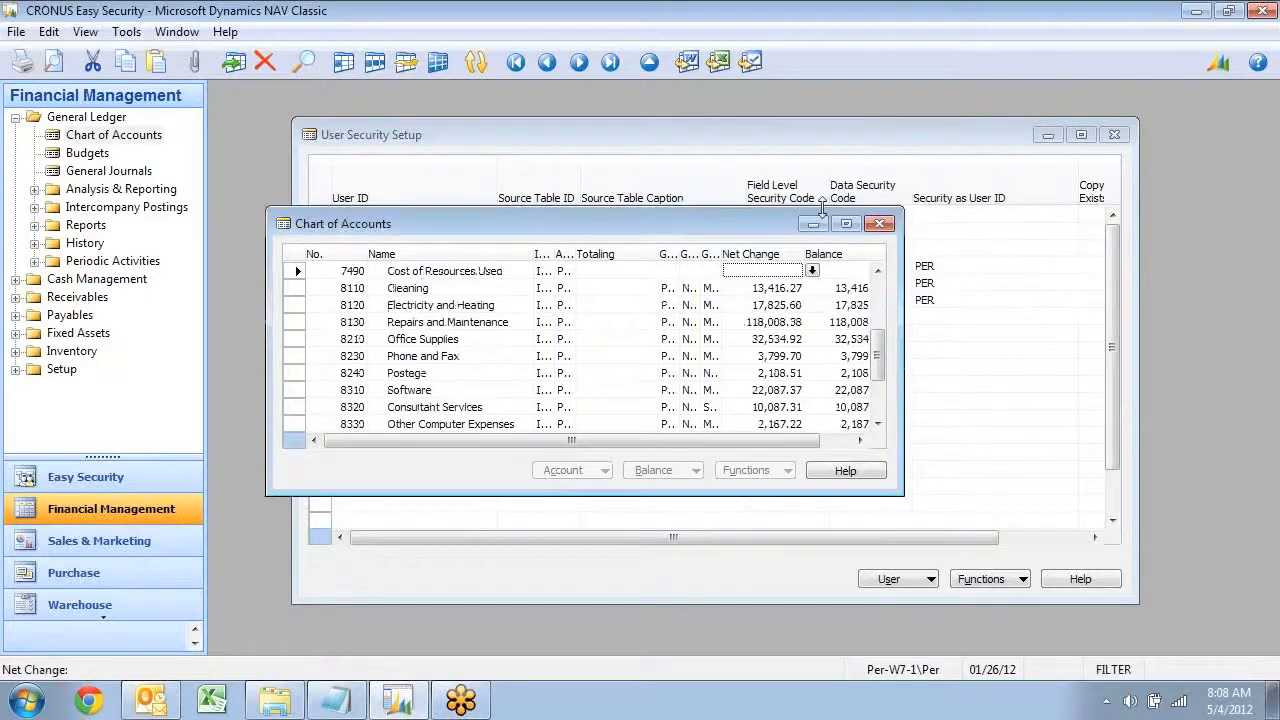
- Open the Cleaning account's general ledger entries, show the entries without filters and examine their account numbers and department codes
{"action": "key", "text": "Down"}
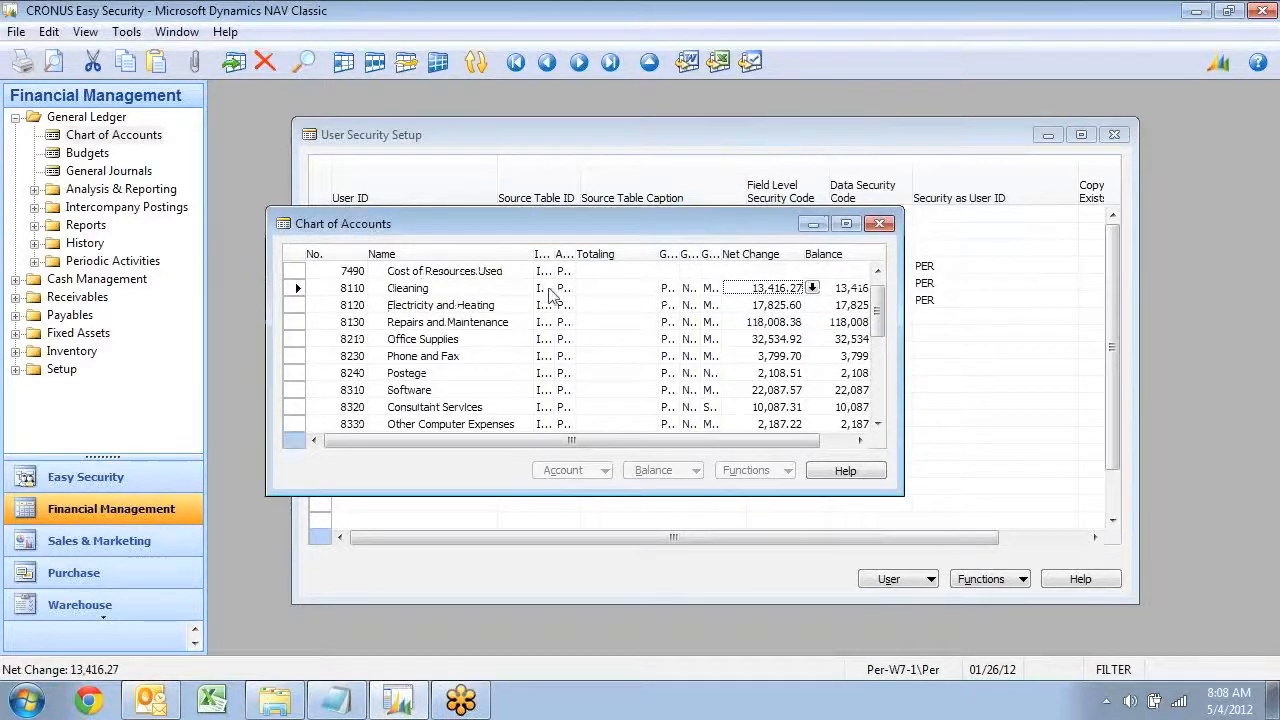
{"action": "left_click", "coordinate": [812, 288]}
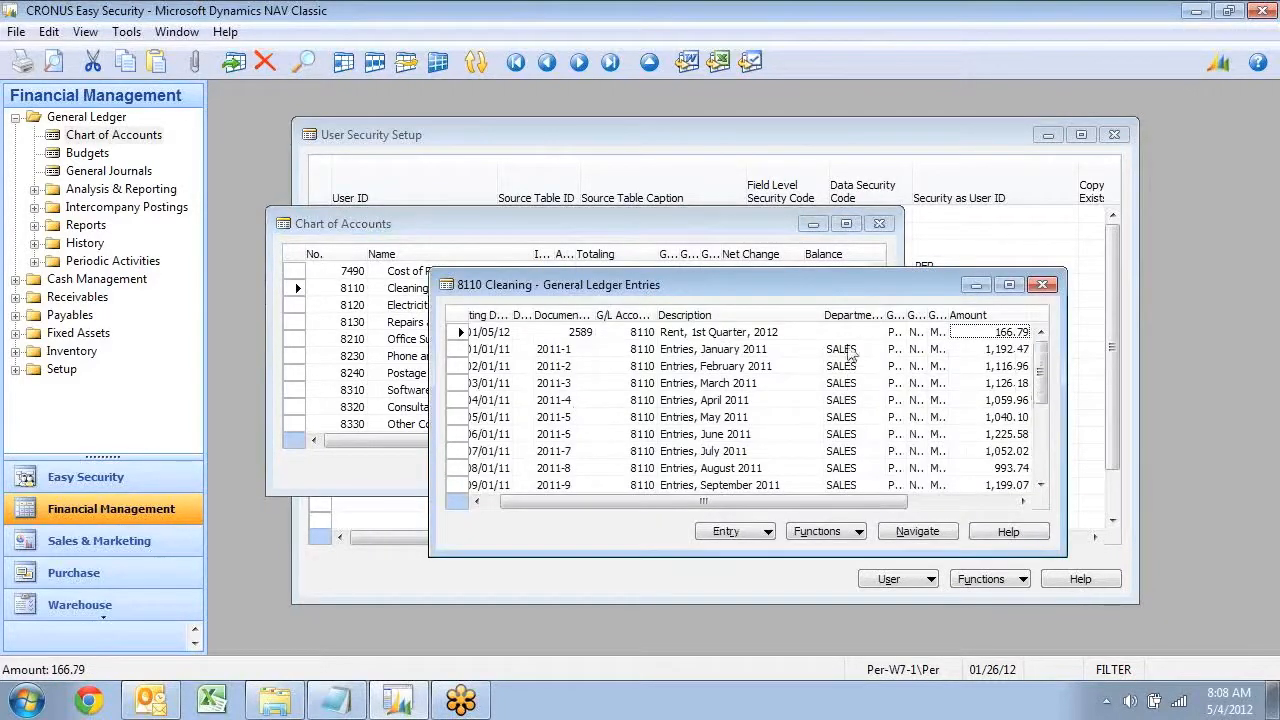
{"action": "left_click", "coordinate": [437, 70]}
{"action": "scroll", "coordinate": [742, 406], "scroll_direction": "up", "scroll_amount": 8}
{"action": "scroll", "coordinate": [736, 406], "scroll_direction": "down", "scroll_amount": 11}
{"action": "scroll", "coordinate": [735, 418], "scroll_direction": "down", "scroll_amount": 10}
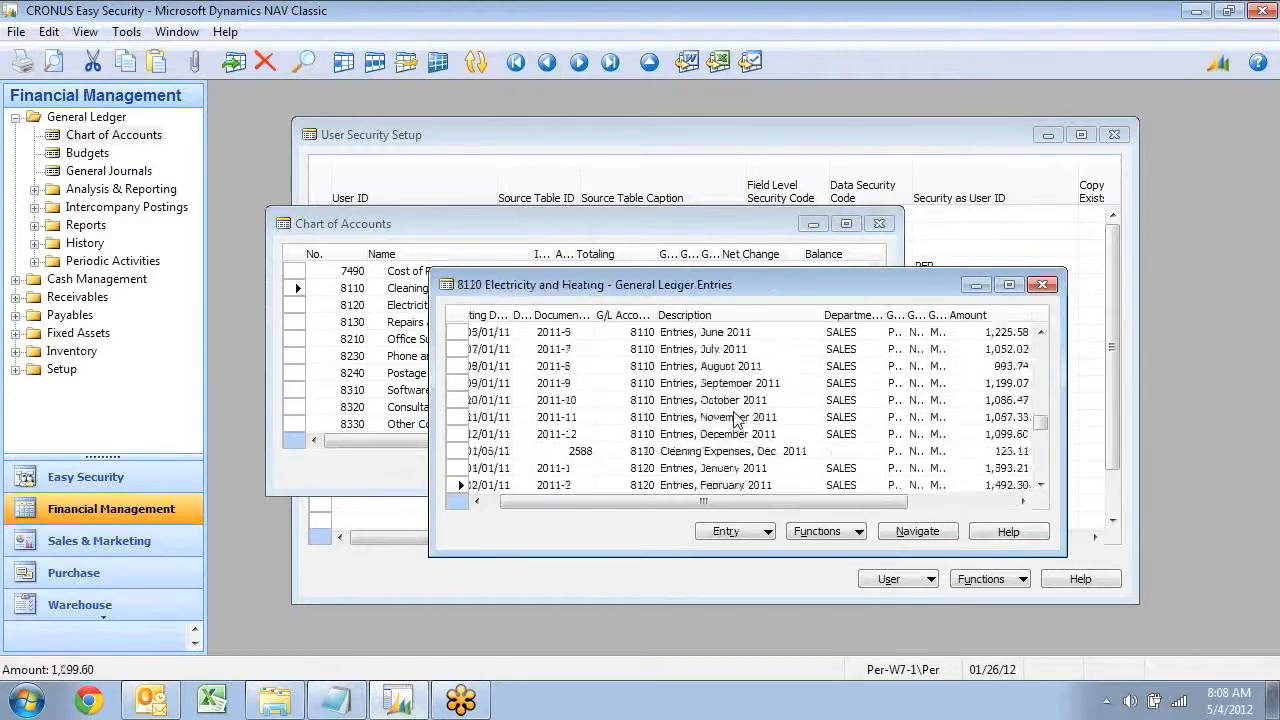
{"action": "scroll", "coordinate": [836, 380], "scroll_direction": "up", "scroll_amount": 9}
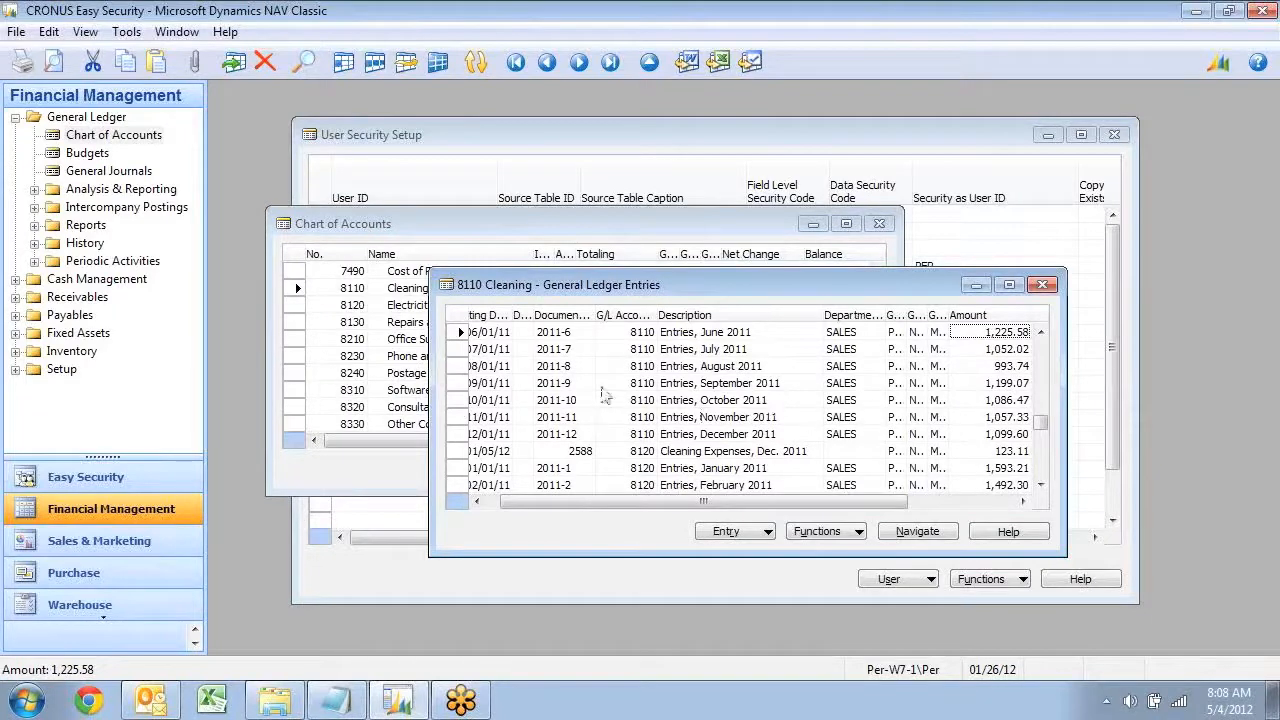
{"action": "scroll", "coordinate": [800, 437], "scroll_direction": "up", "scroll_amount": 10}
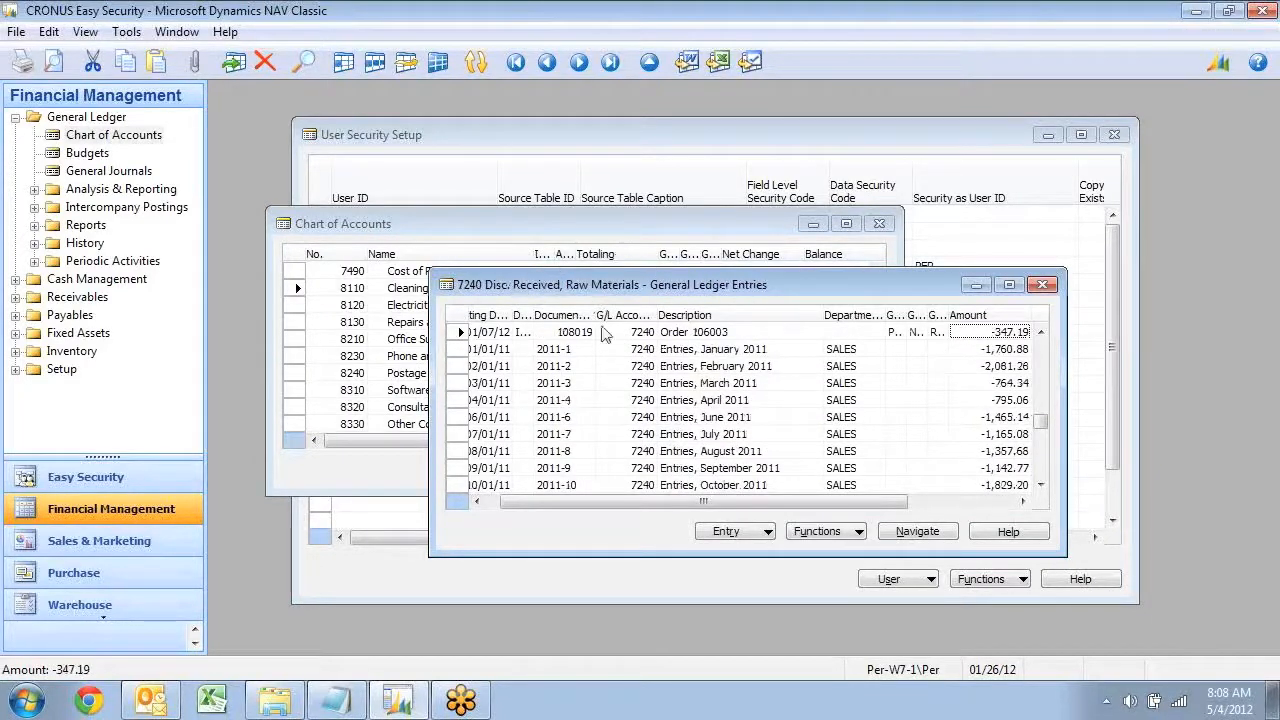
{"action": "key", "text": "Escape"}
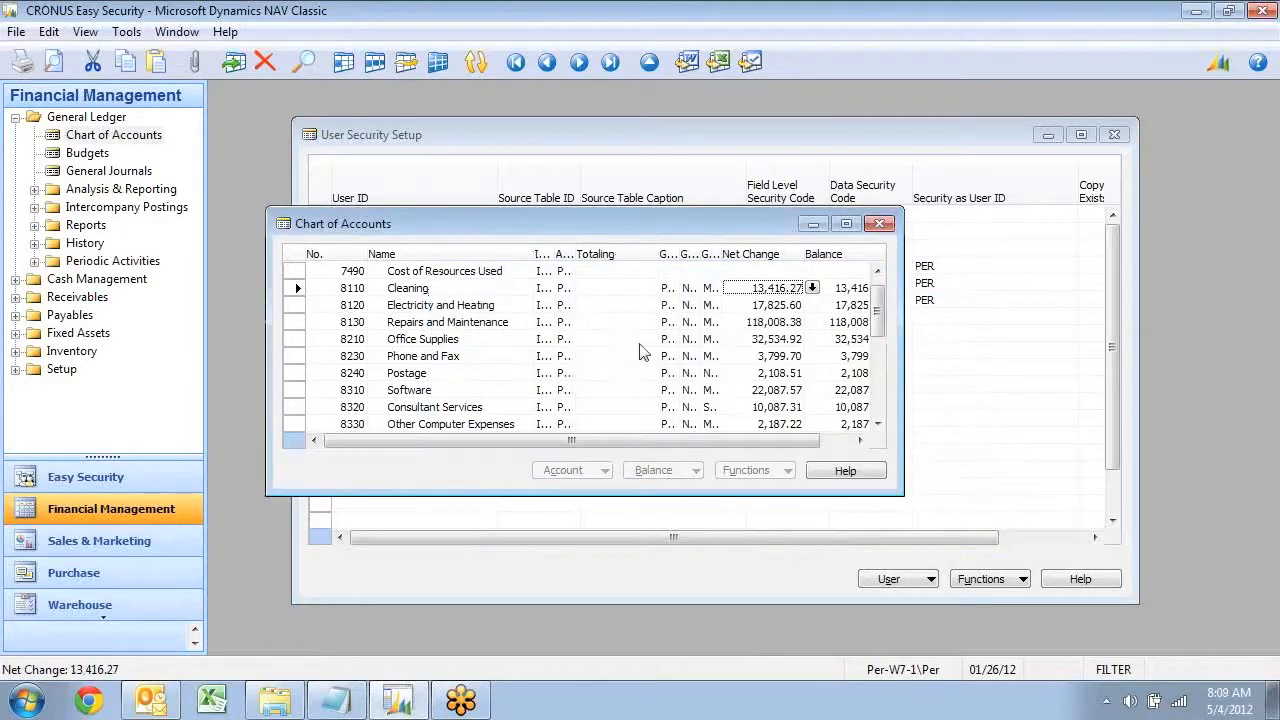
- Apply an open-ended date flow filter of 11.. to the G/L accounts and compare their net change with the balance
{"action": "key", "text": "shift+F7"}
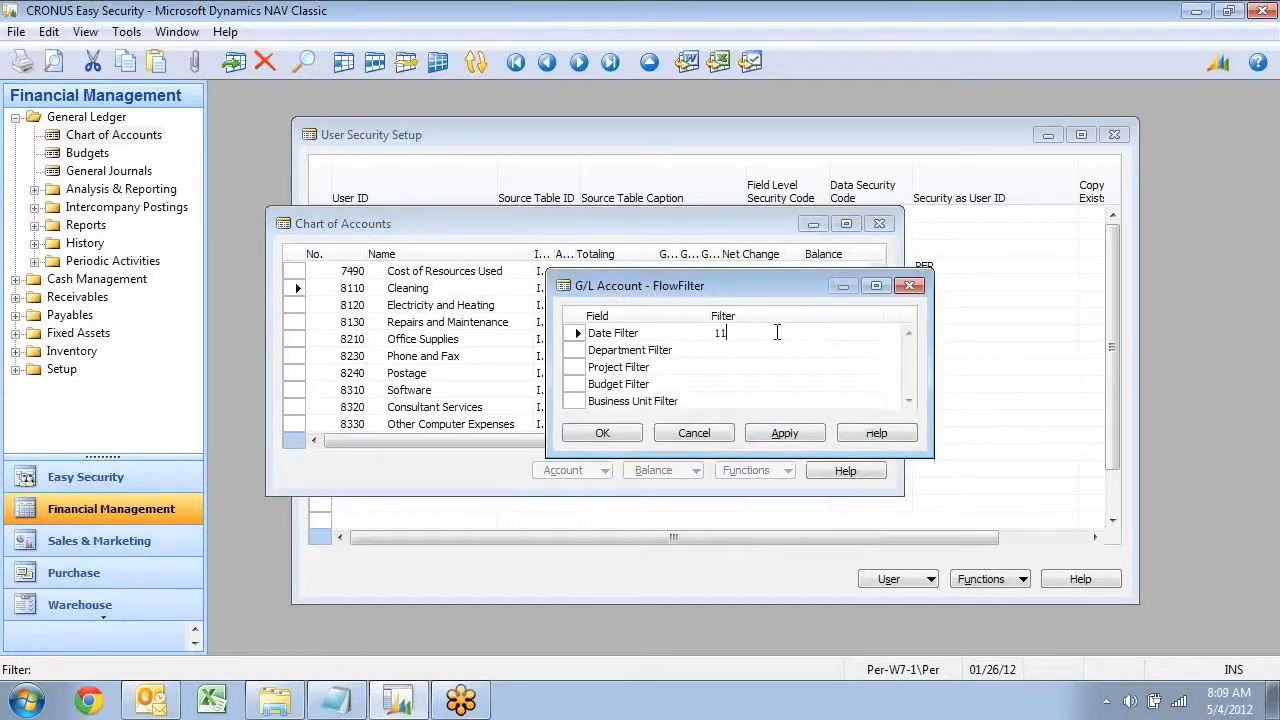
{"action": "type", "text": "1 1.."}
{"action": "left_click_drag", "start_coordinate": [750, 285], "coordinate": [796, 408]}
{"action": "left_click", "coordinate": [667, 559]}
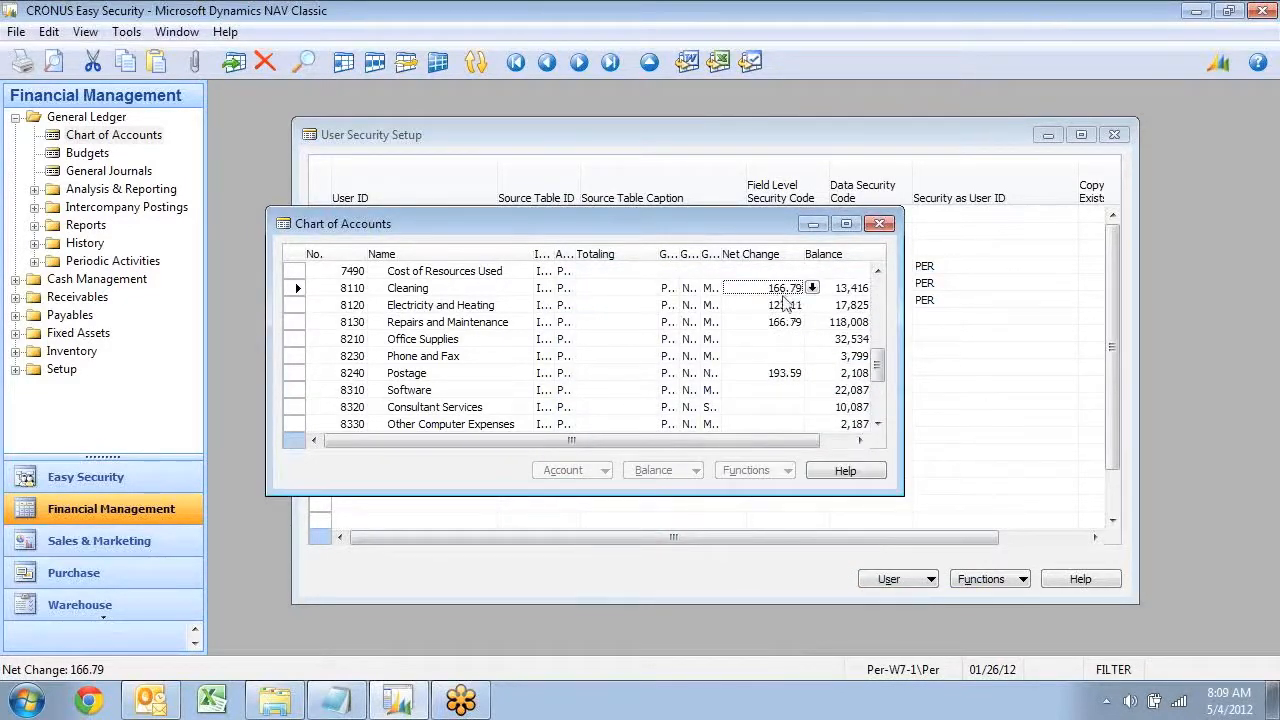
- Clear the date flow filter on the G/L accounts
{"action": "key", "text": "shift+F7"}
{"action": "key", "text": "Delete"}
{"action": "key", "text": "Down"}
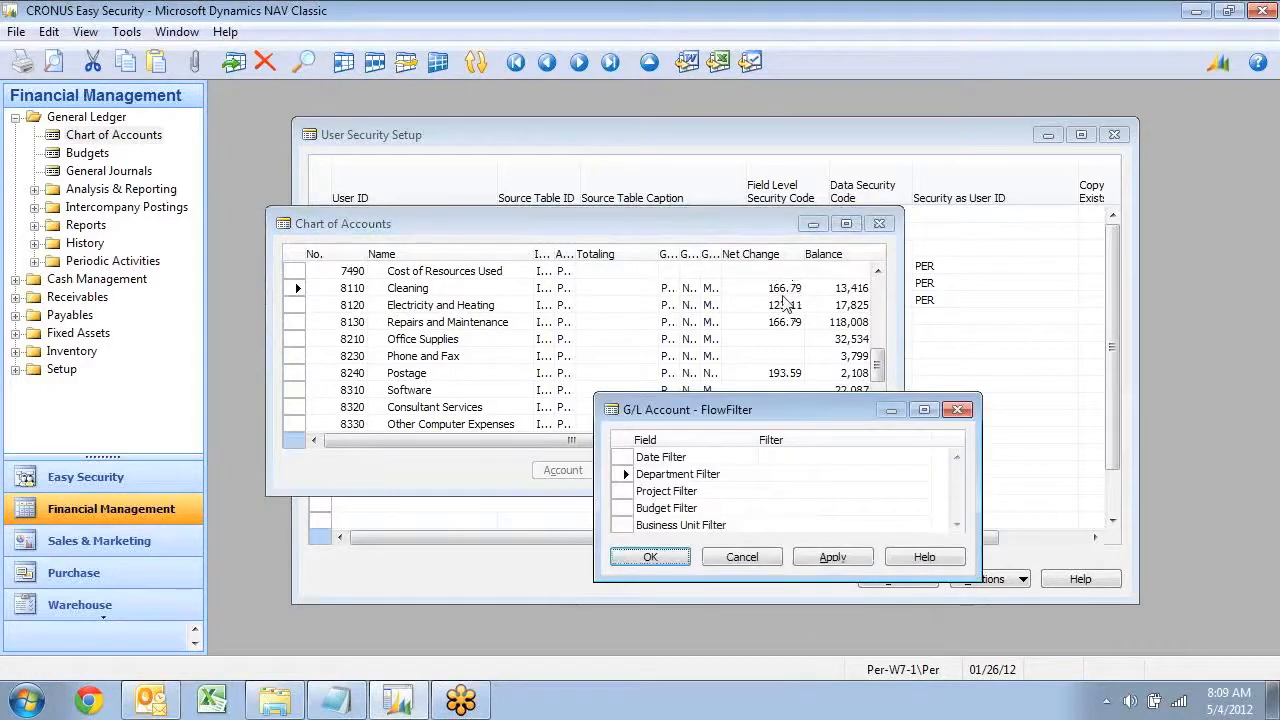
{"action": "key", "text": "Return"}
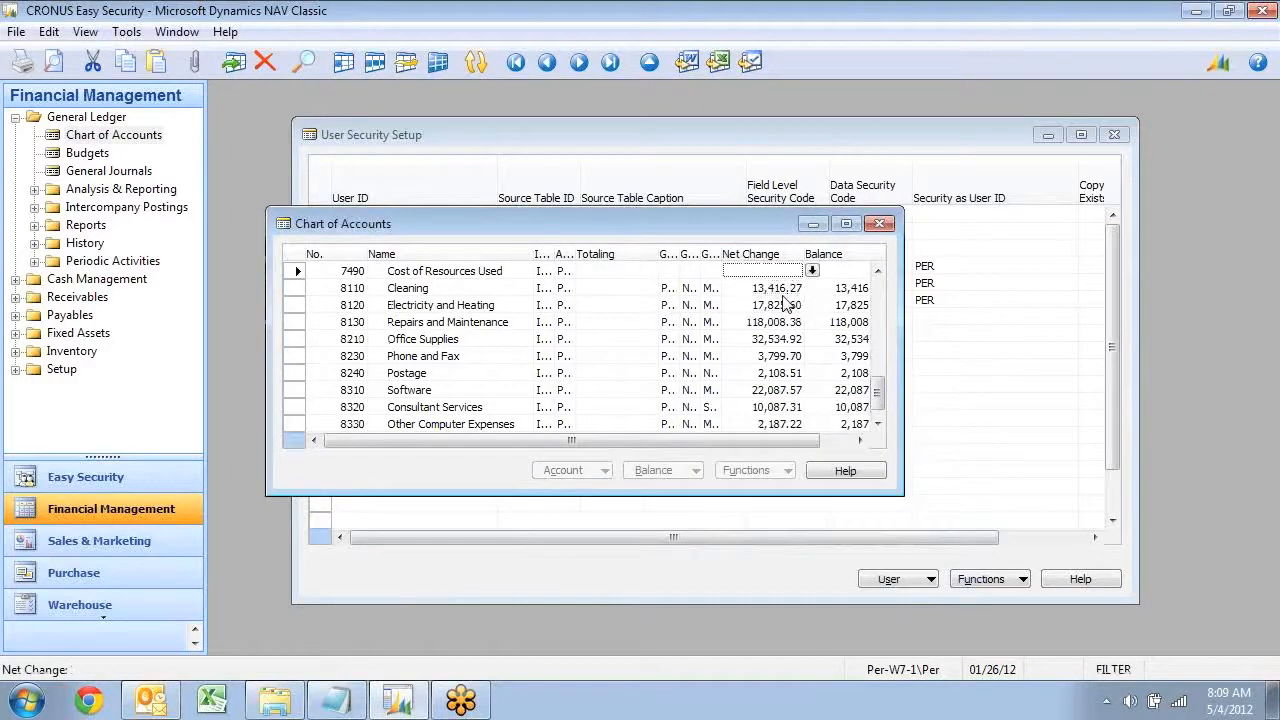
- Close the Chart of Accounts and open the INCOMESALES code's Form data security object from the G/L Account line in User Security Setup
{"action": "key", "text": "Escape"}
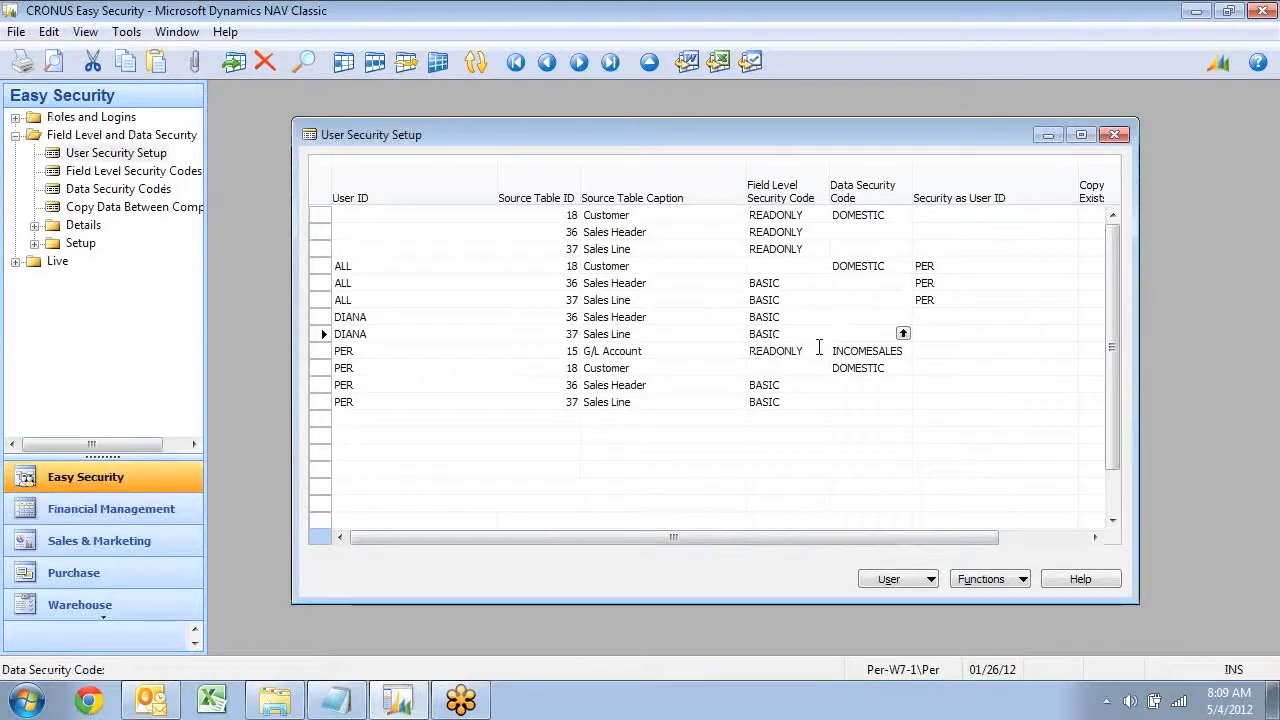
{"action": "left_click", "coordinate": [898, 350]}
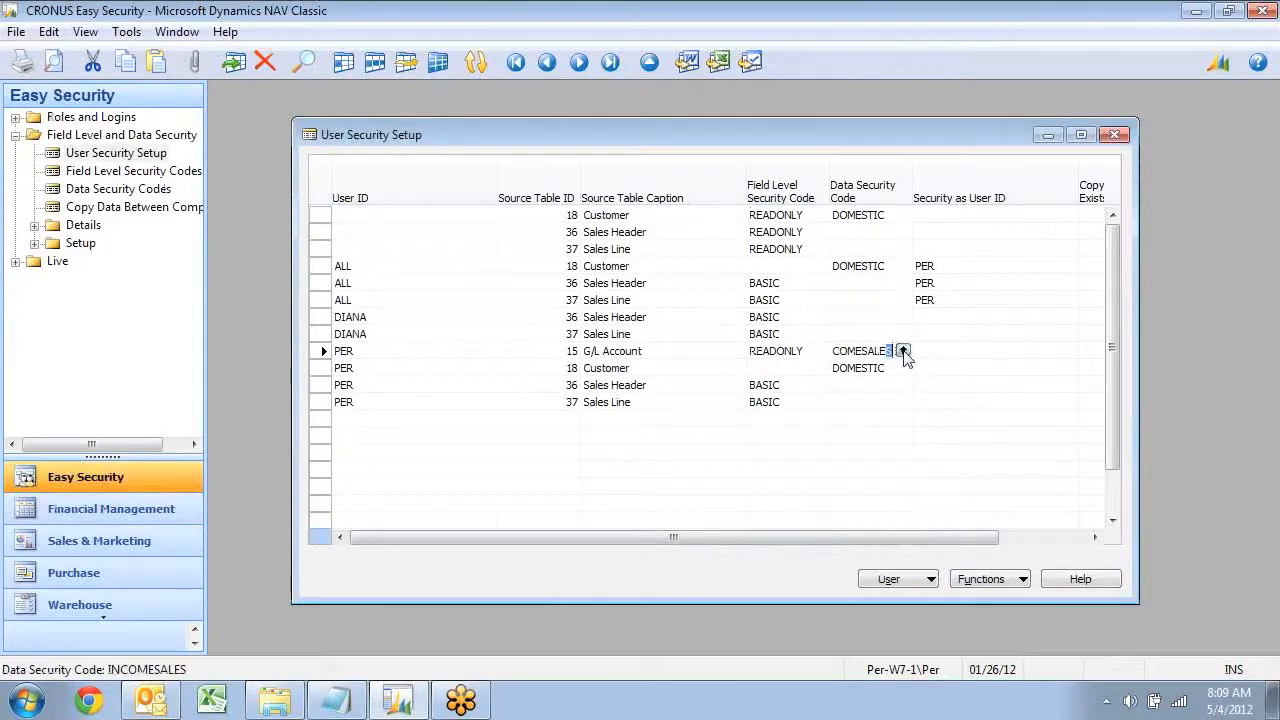
{"action": "left_click", "coordinate": [904, 350]}
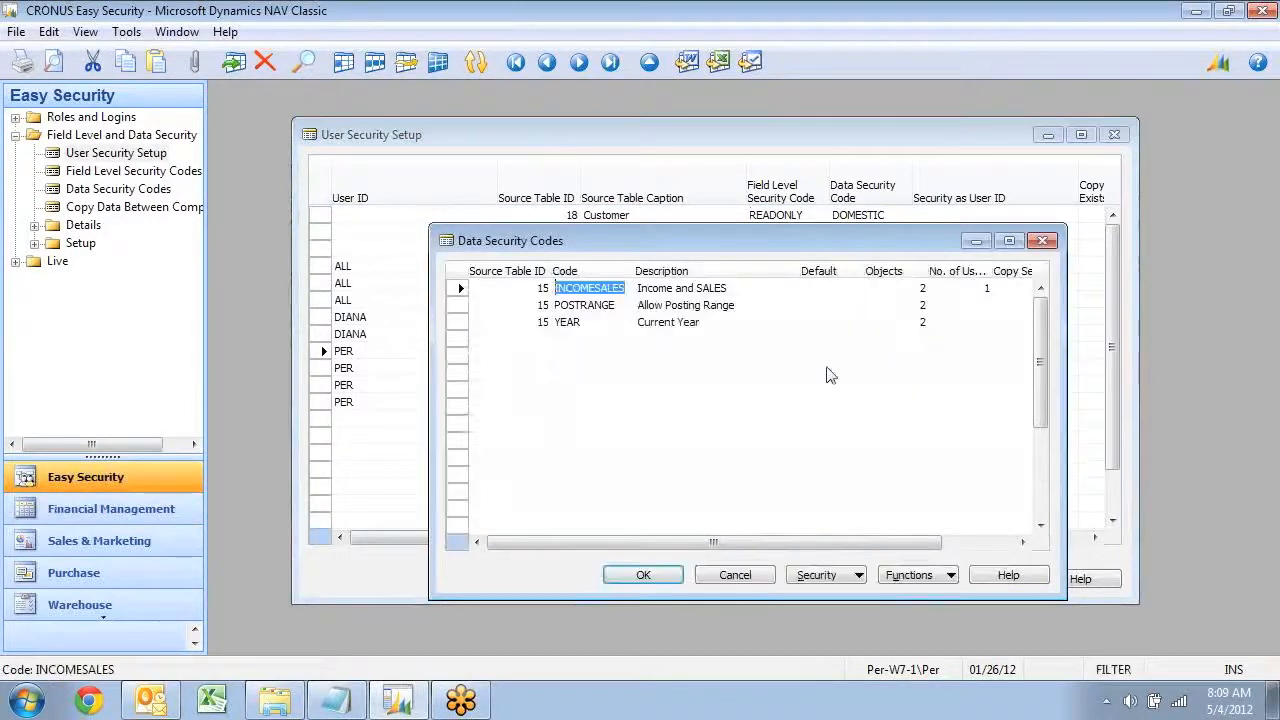
{"action": "left_click", "coordinate": [835, 580]}
{"action": "left_click", "coordinate": [840, 600]}
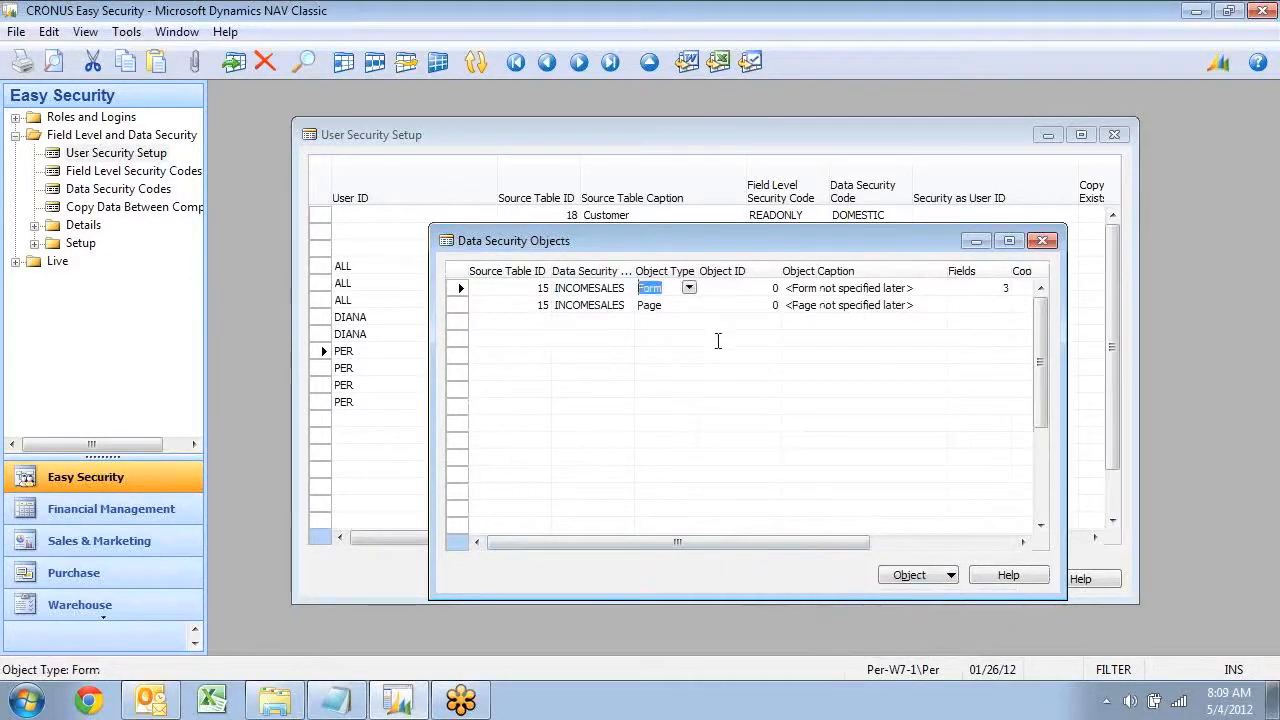
{"action": "left_click", "coordinate": [925, 579]}
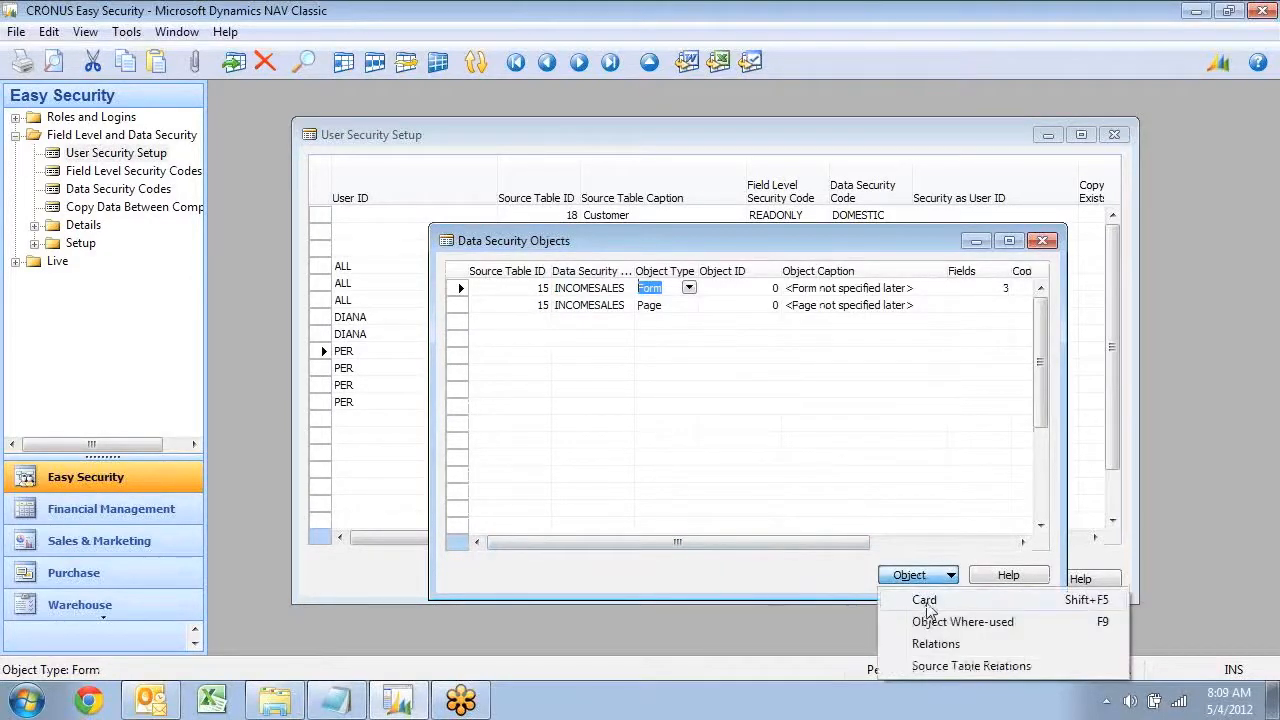
{"action": "left_click", "coordinate": [925, 601]}
- Add a new filter line for the Date Filter field to the INCOMESALES data security object
{"action": "key", "text": "Down"}
{"action": "key", "text": "Down"}
{"action": "key", "text": "Down"}
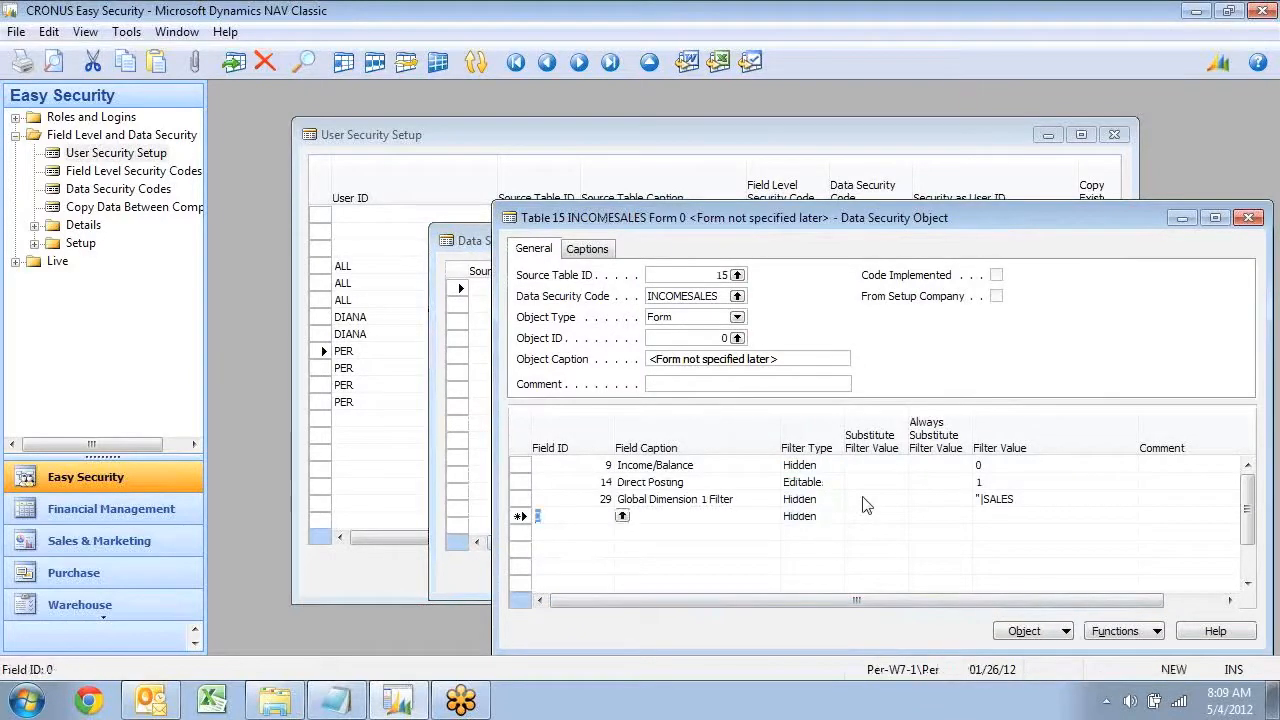
{"action": "key", "text": "F6"}
{"action": "key", "text": "Left"}
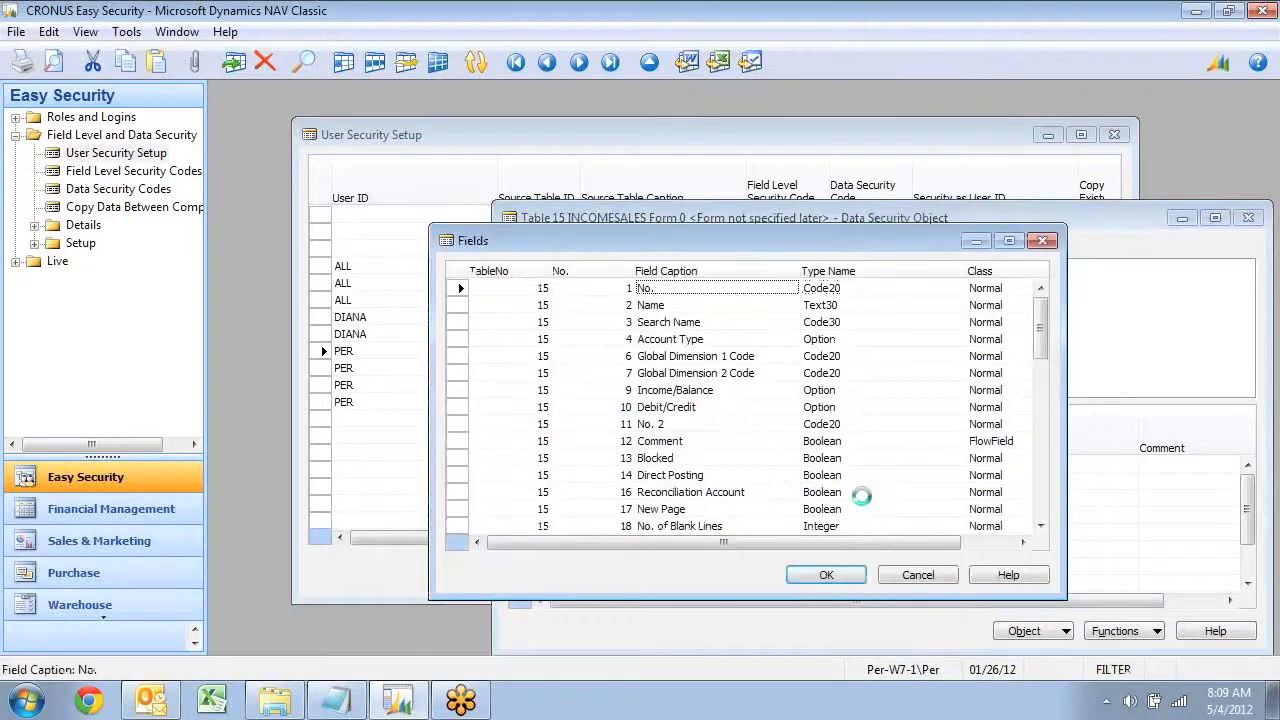
{"action": "type", "text": "date"}
{"action": "key", "text": "Return"}
{"action": "key", "text": "Return"}
- Turn on Substitute Filter Value for the Date Filter line and choose the dynamic filter YEAR as its filter value
{"action": "key", "text": "Tab"}
{"action": "key", "text": "Tab"}
{"action": "key", "text": "Tab"}
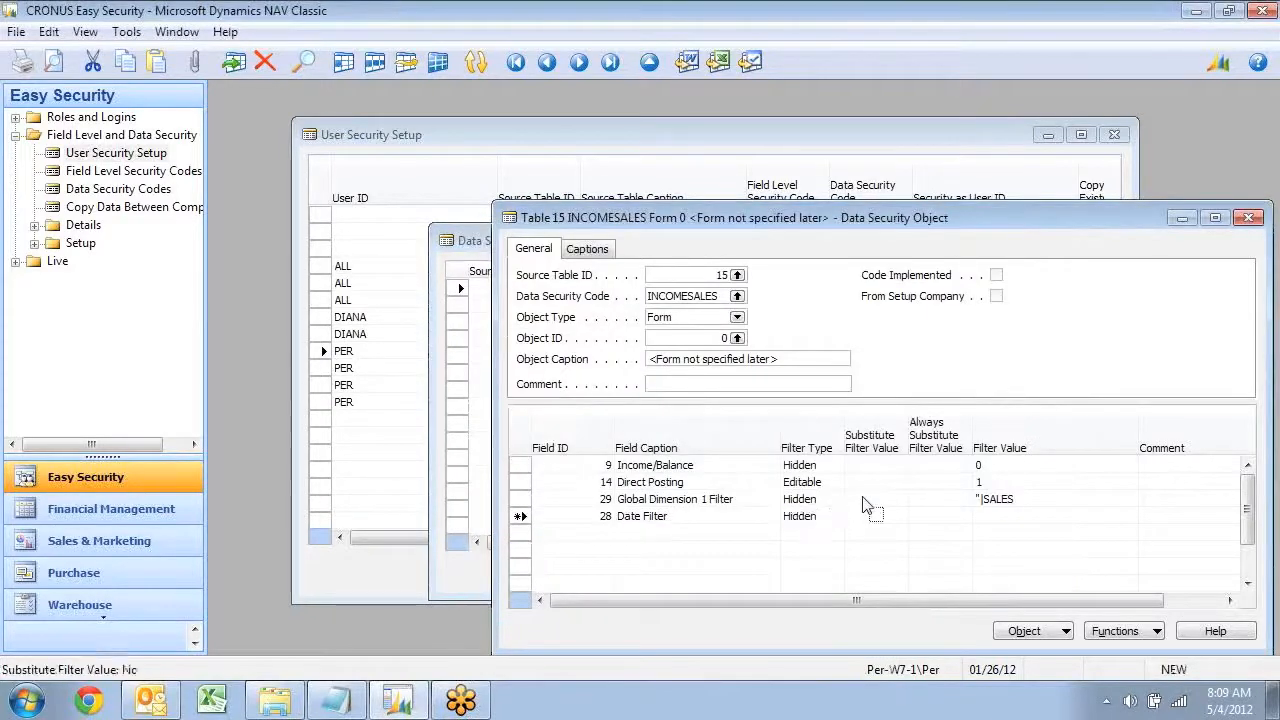
{"action": "left_click", "coordinate": [1009, 518]}
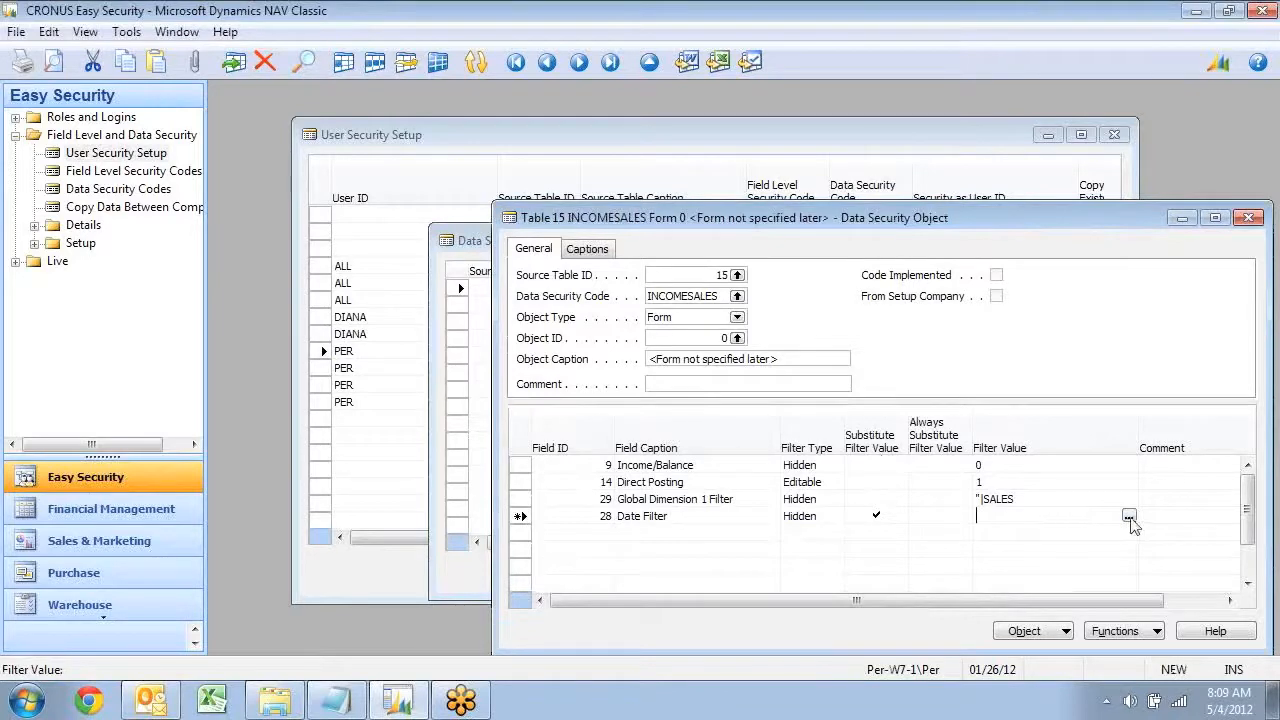
{"action": "left_click", "coordinate": [1128, 516]}
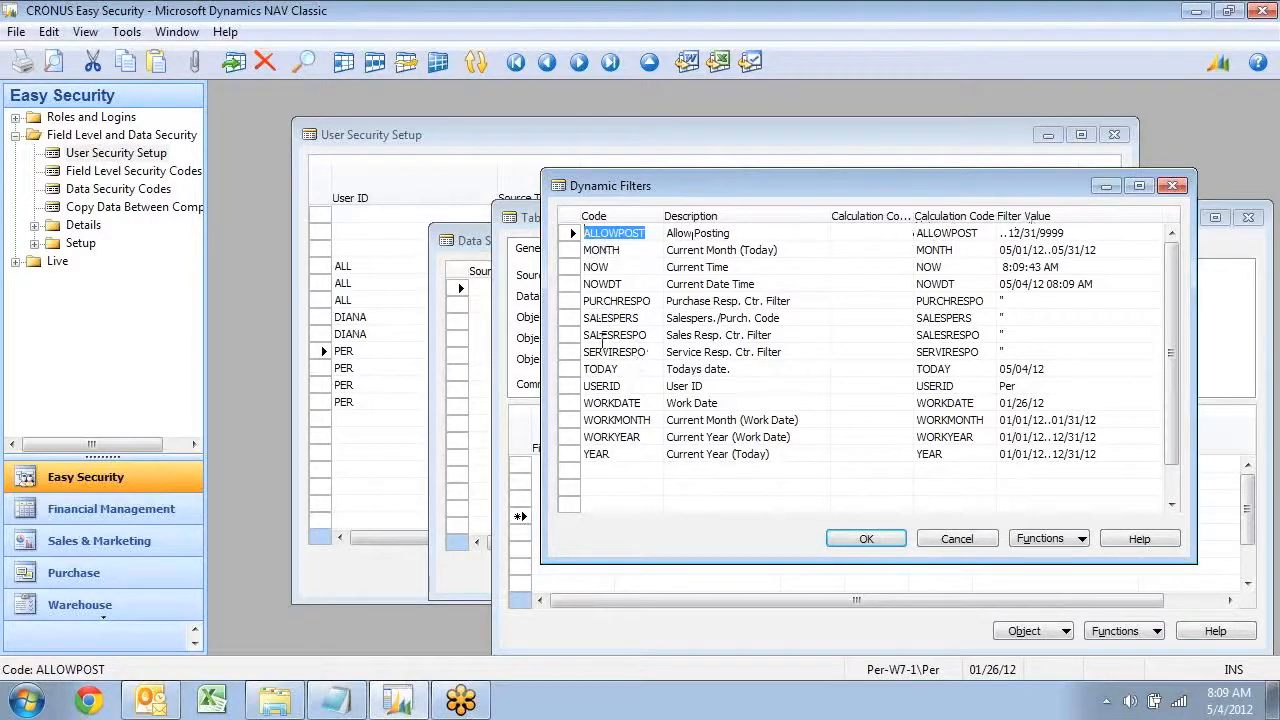
{"action": "left_click", "coordinate": [614, 456]}
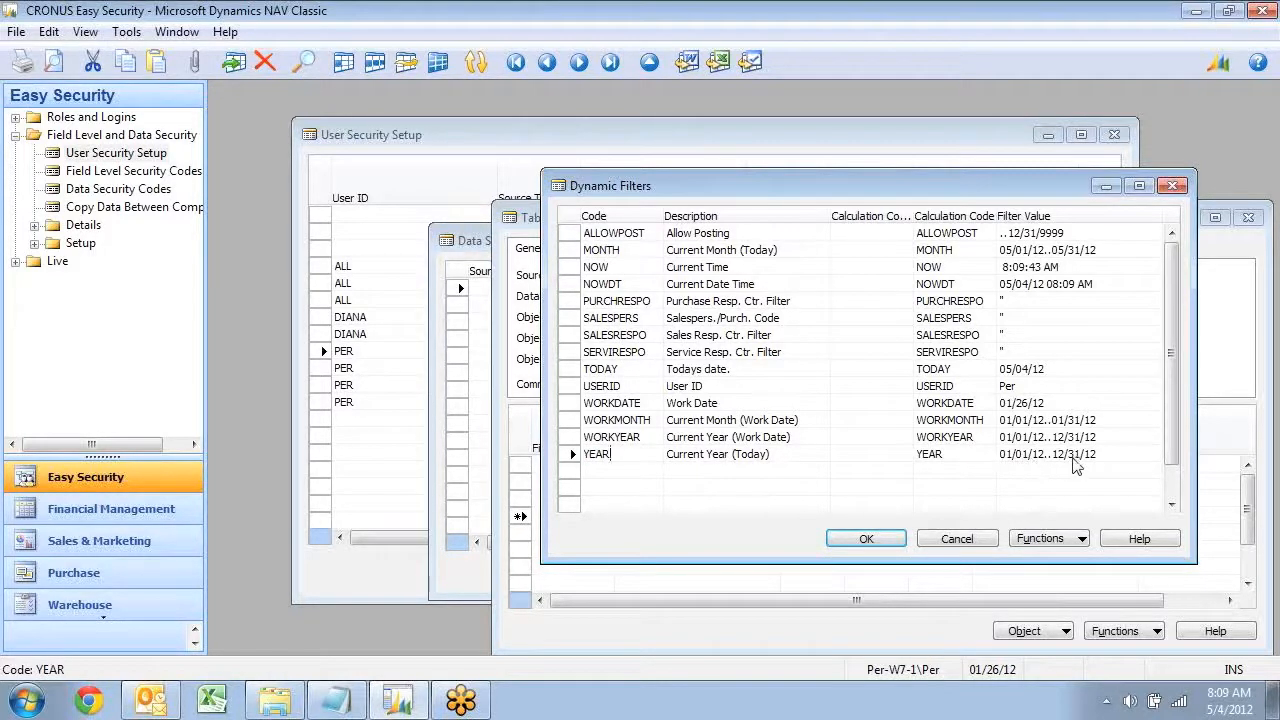
{"action": "left_click", "coordinate": [871, 541]}
- Look through the filter lines of the INCOMESALES data security object and close it
{"action": "key", "text": "Up"}
{"action": "key", "text": "Up"}
{"action": "key", "text": "Up"}
{"action": "key", "text": "Down"}
{"action": "key", "text": "Down"}
{"action": "key", "text": "Down"}
{"action": "key", "text": "Left"}
{"action": "key", "text": "Left"}
{"action": "key", "text": "Left"}
{"action": "key", "text": "Up"}
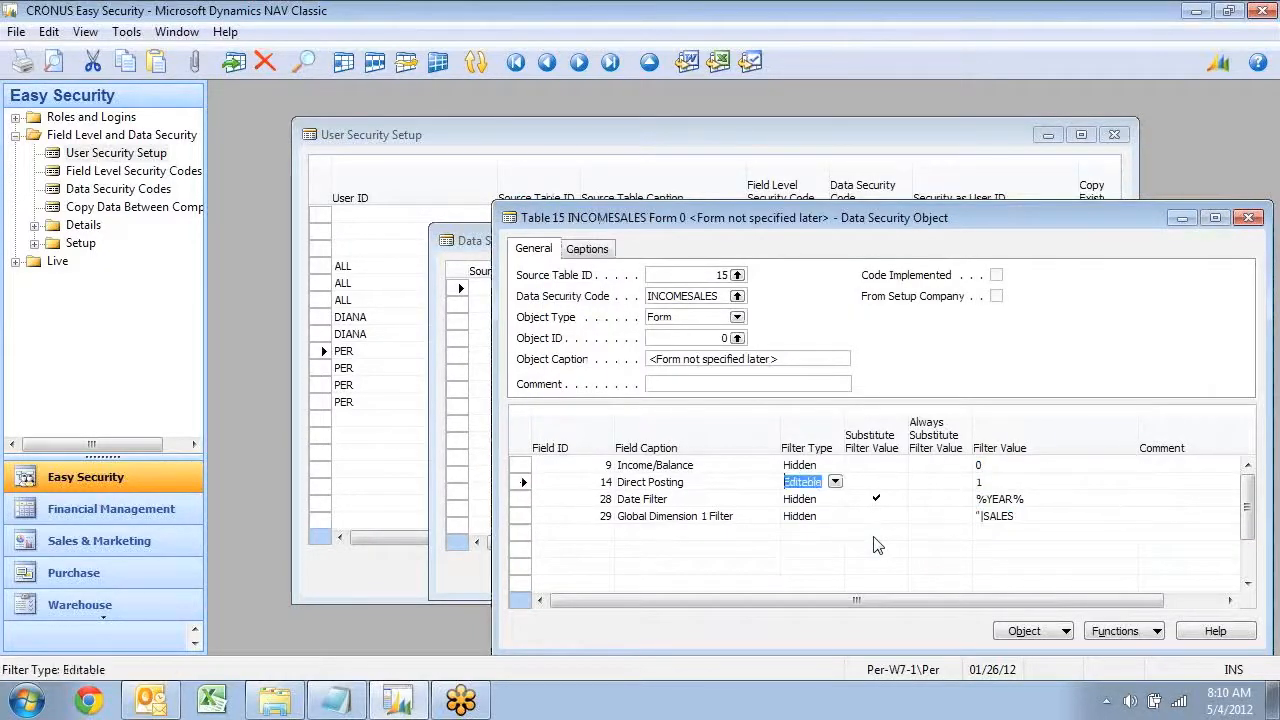
{"action": "key", "text": "Escape"}
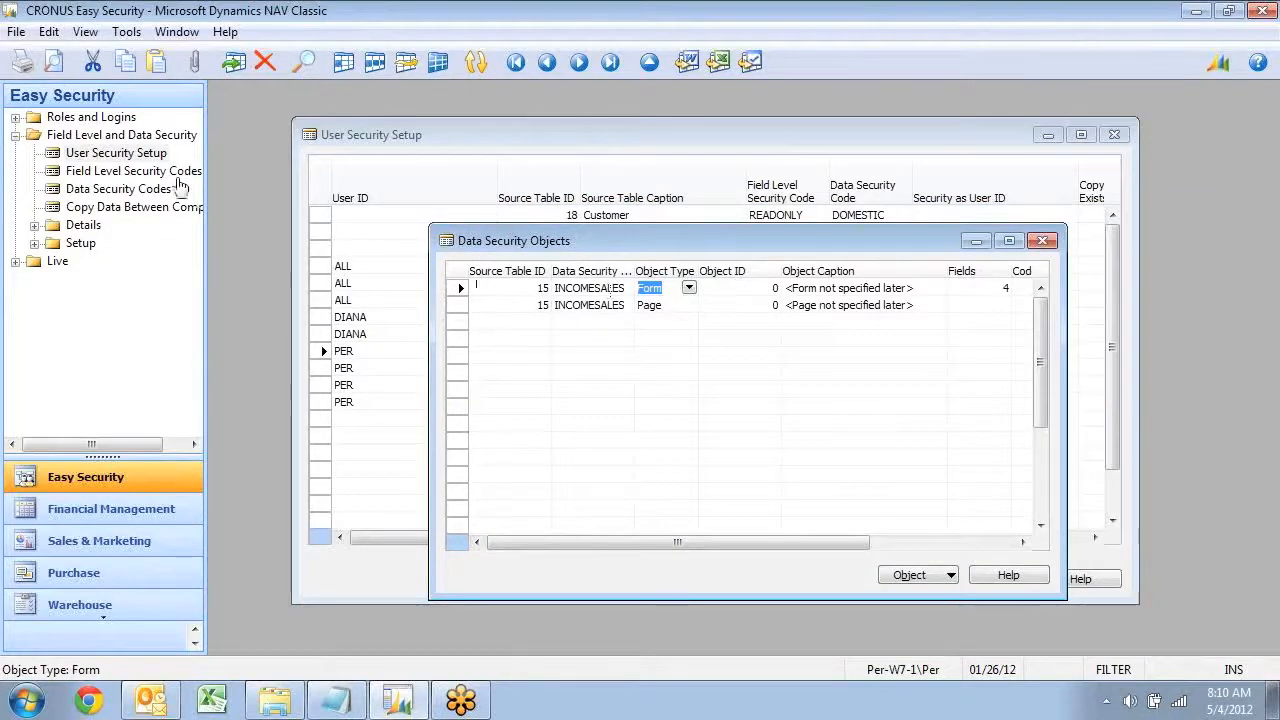
- Open the Chart of Accounts in Financial Management and check the accounts' net change and flow filters
{"action": "left_click", "coordinate": [86, 508]}
{"action": "left_click", "coordinate": [100, 135]}
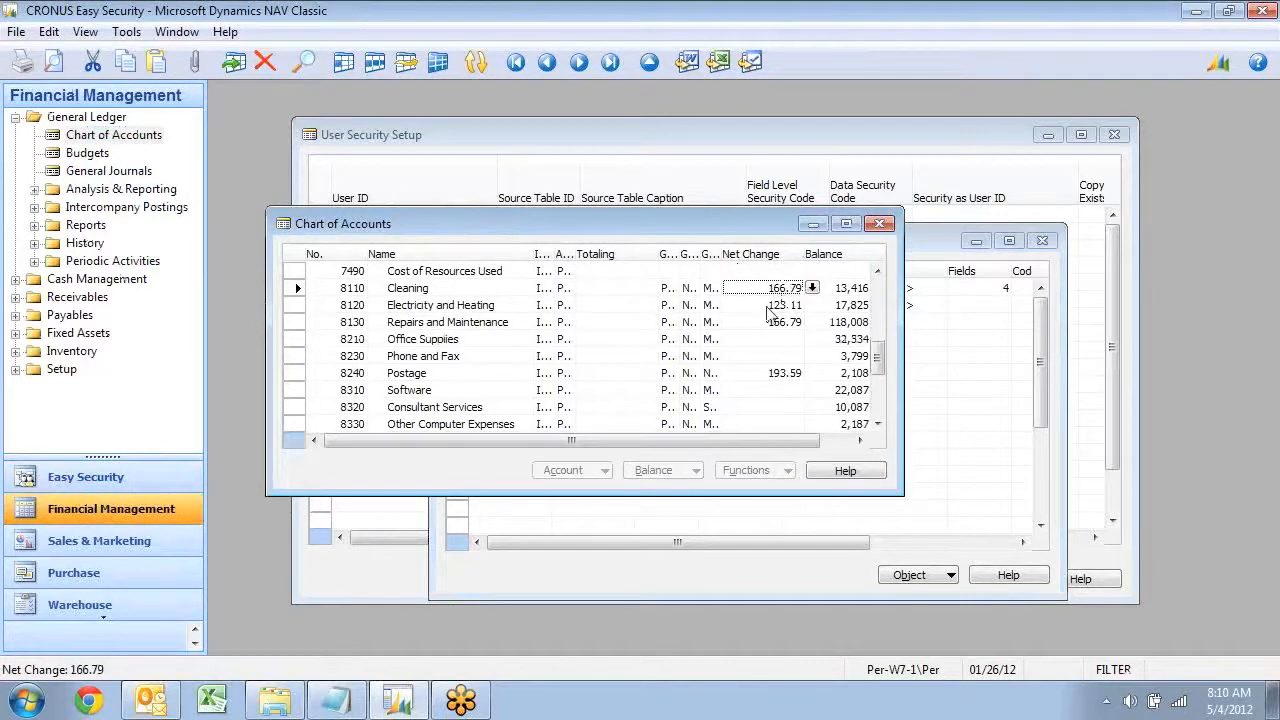
{"action": "key", "text": "shift+F7"}
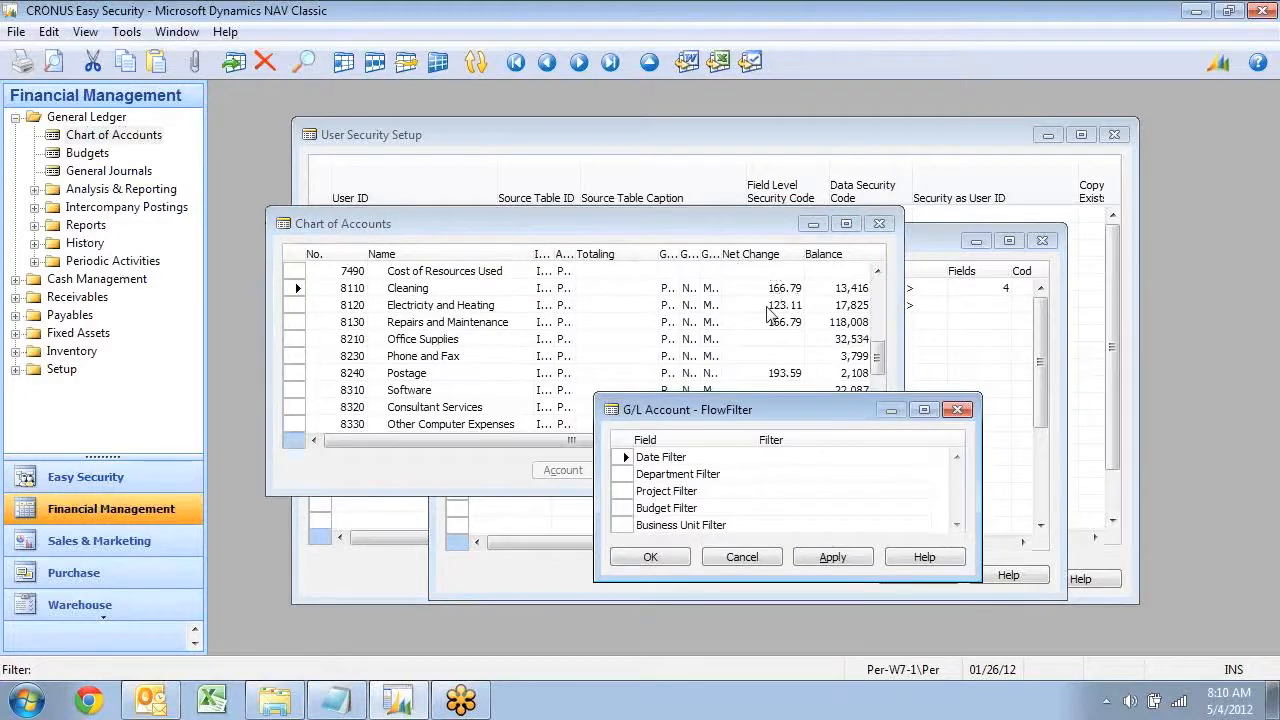
{"action": "key", "text": "Escape"}
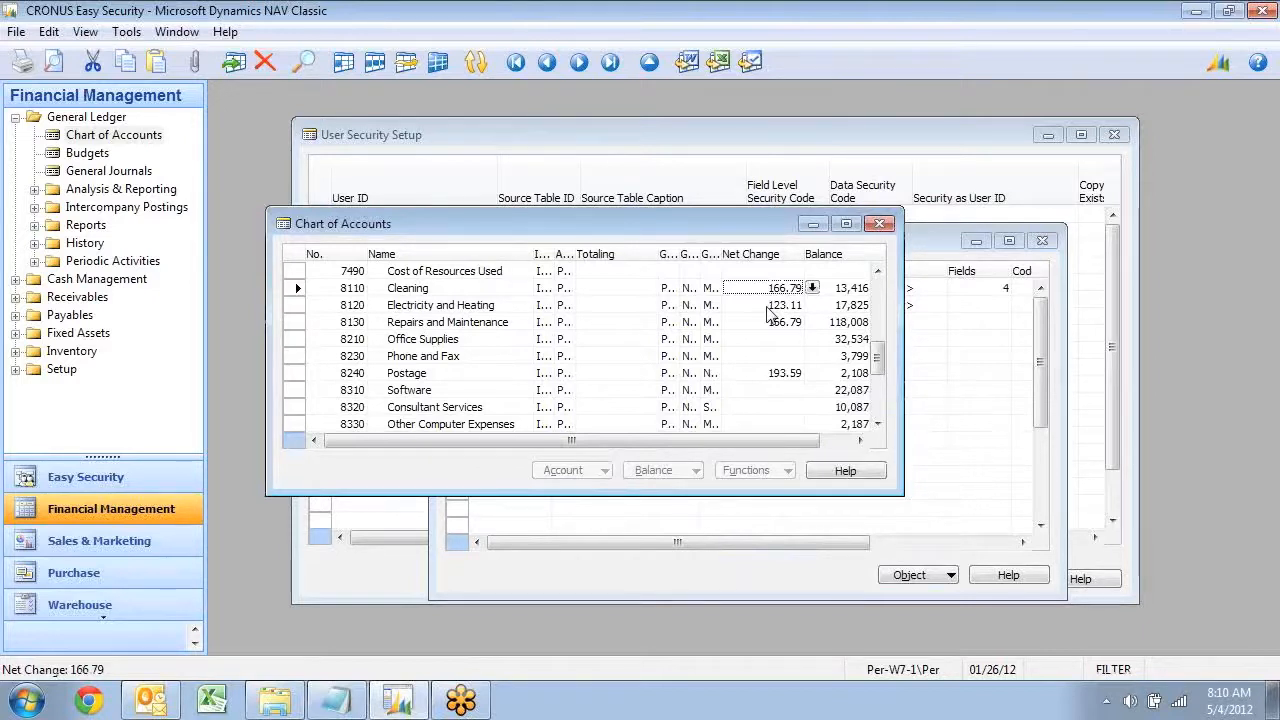
- Close the Chart of Accounts, the data security windows and User Security Setup
{"action": "key", "text": "Escape"}
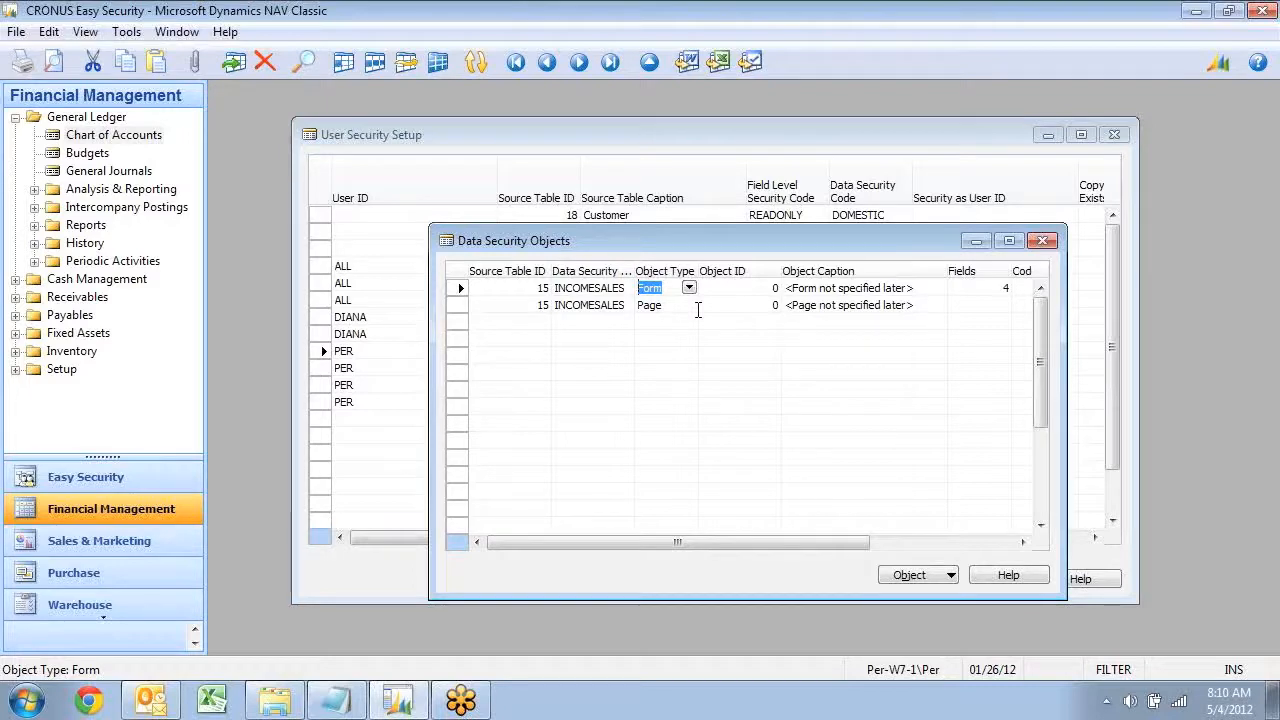
{"action": "key", "text": "Escape"}
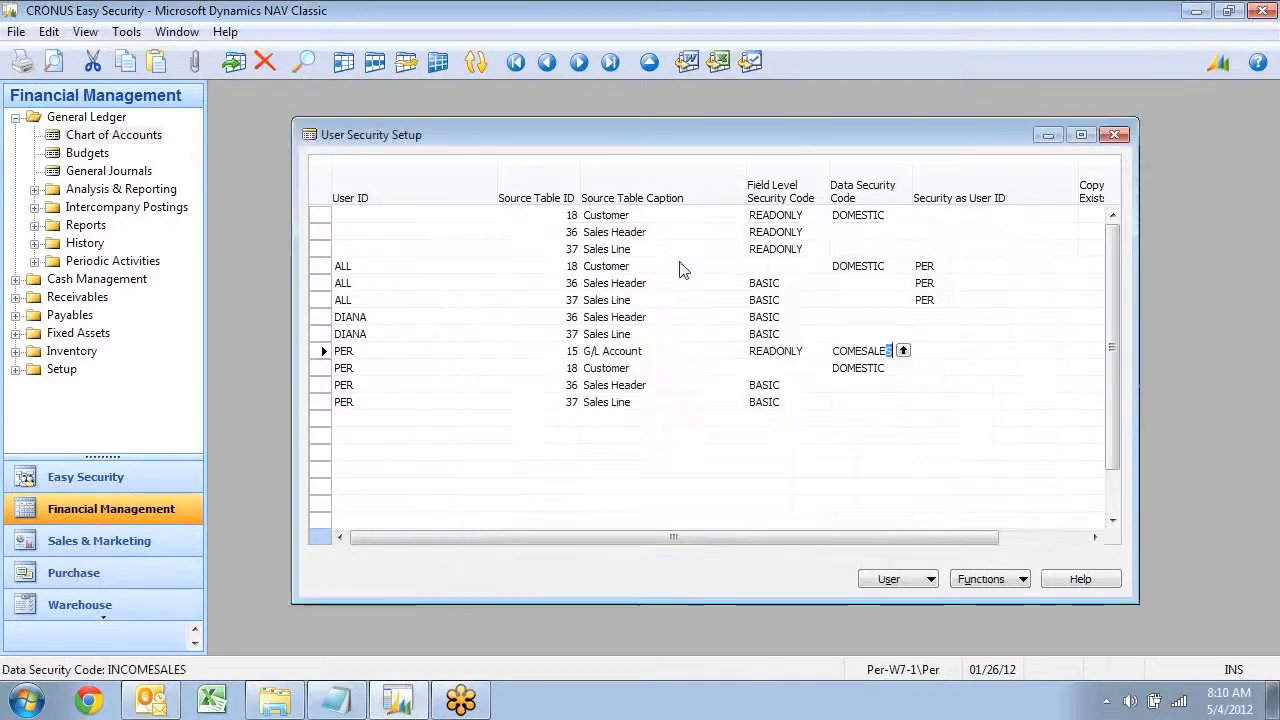
{"action": "key", "text": "Escape"}
{"action": "key", "text": "Escape"}
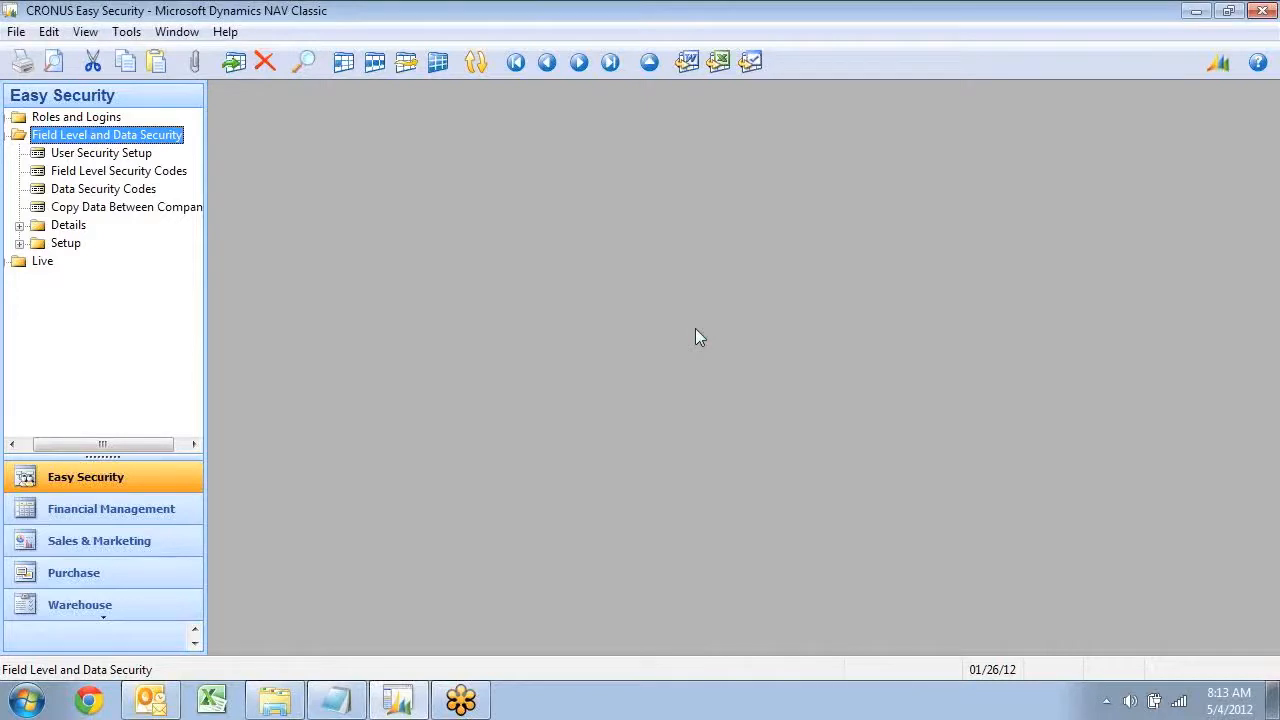
- Open the Source Table Setups from Field Level and Data Security Setup in Easy Security
{"action": "left_click", "coordinate": [62, 244]}
{"action": "left_click", "coordinate": [86, 261]}
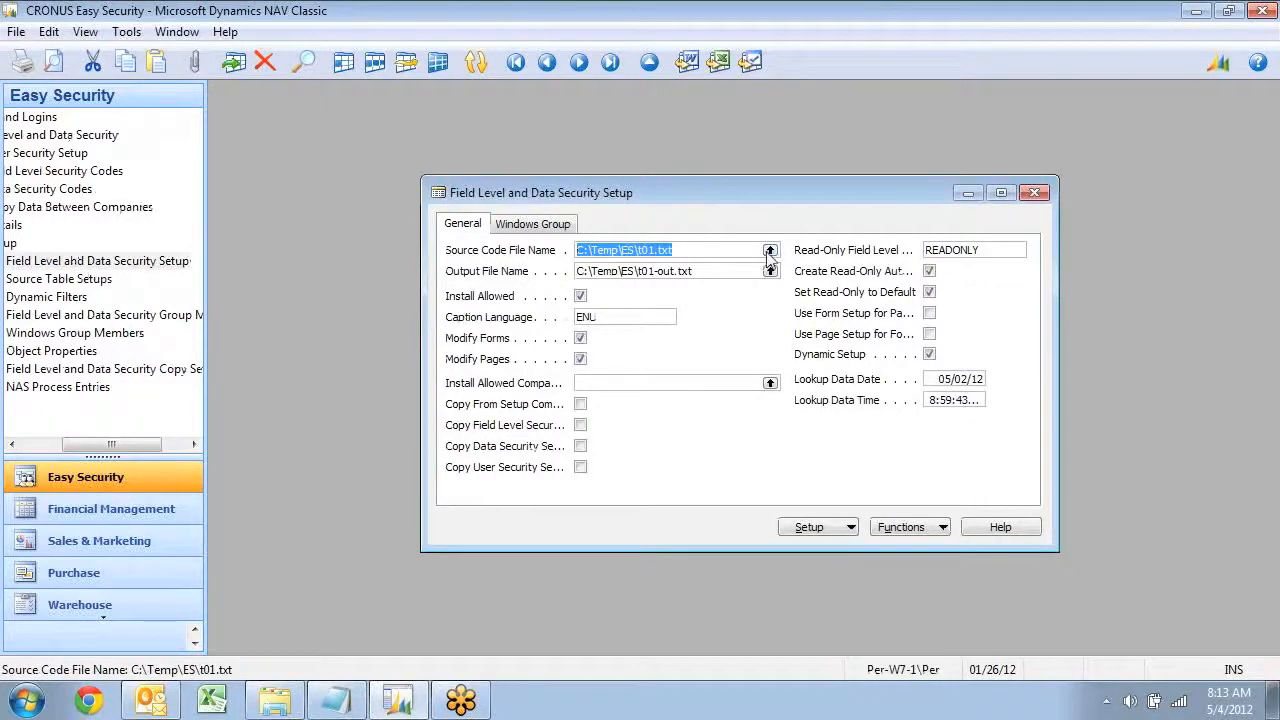
{"action": "left_click", "coordinate": [812, 537]}
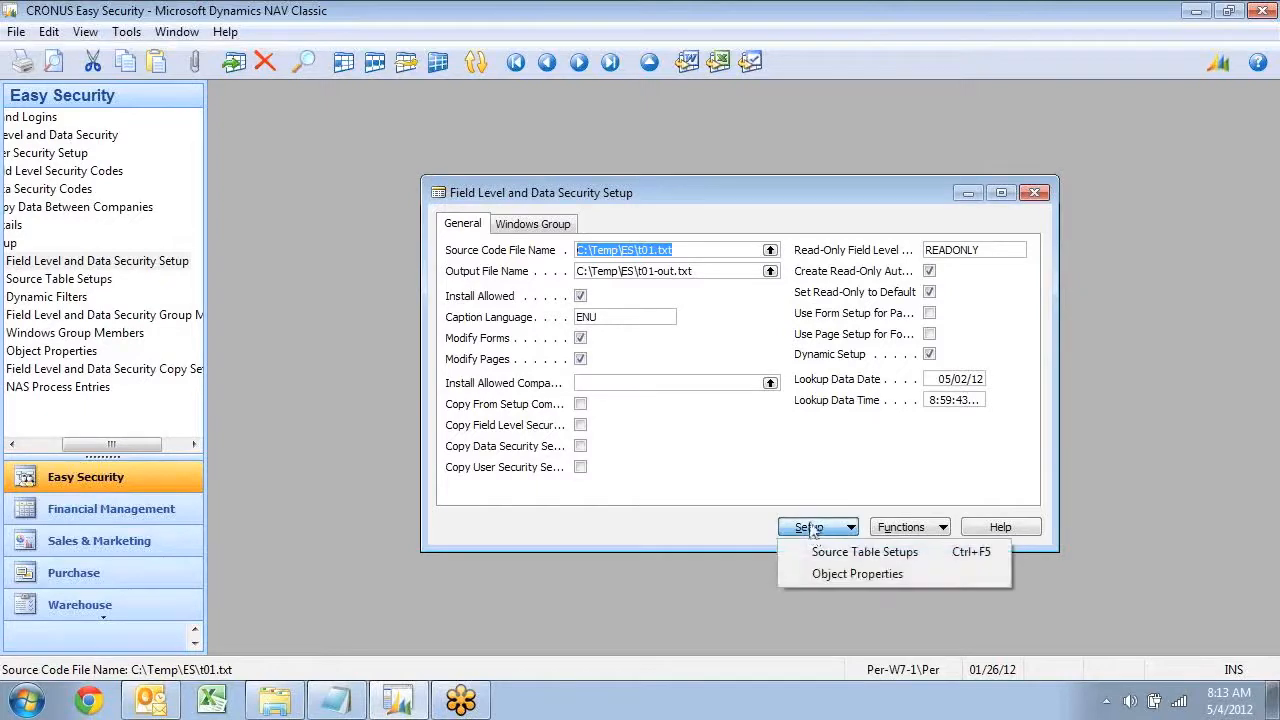
{"action": "left_click", "coordinate": [818, 551]}
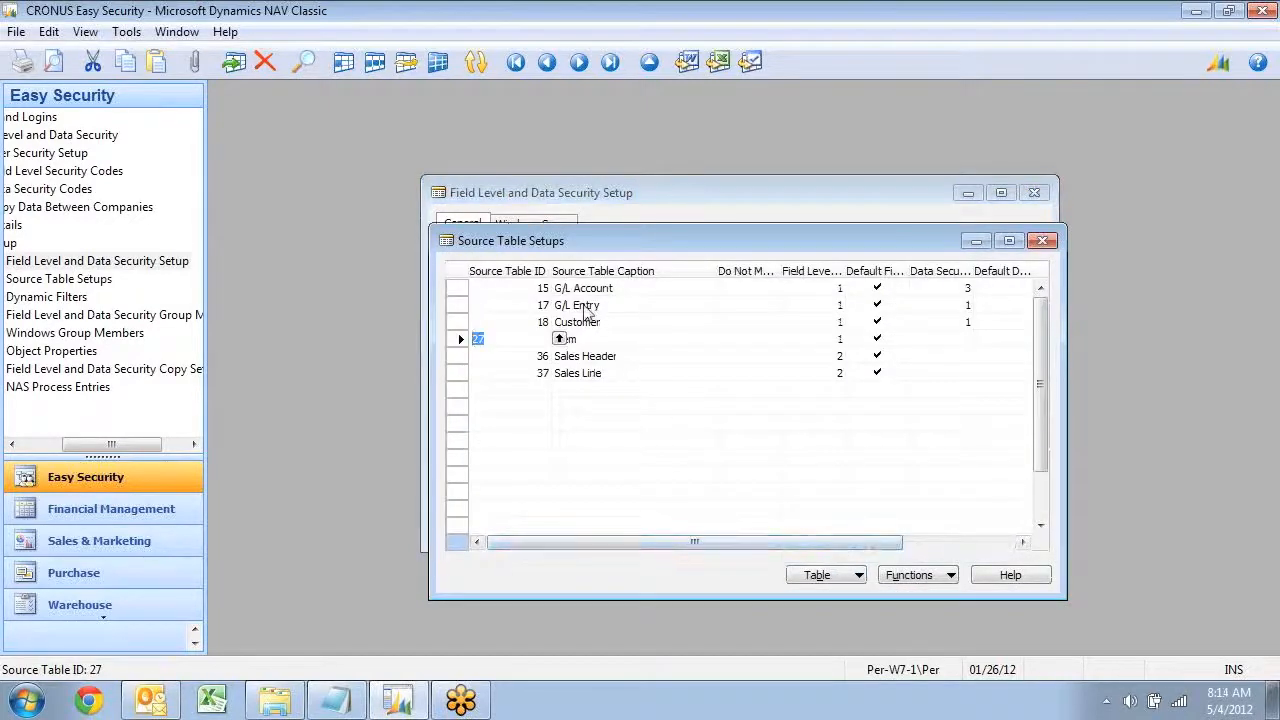
- Add source tables 38 Purchase Header and 39 Purchase Line to the Source Table Setups
{"action": "key", "text": "Down"}
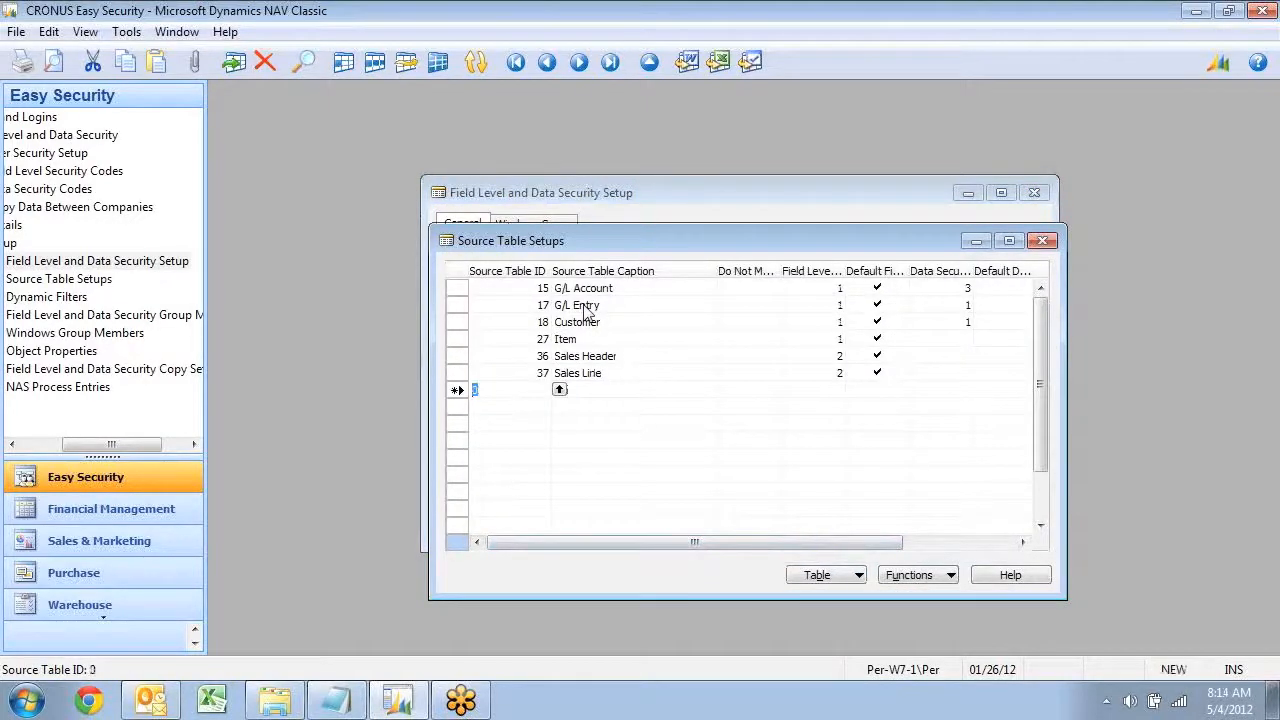
{"action": "key", "text": "Return"}
{"action": "key", "text": "Down"}
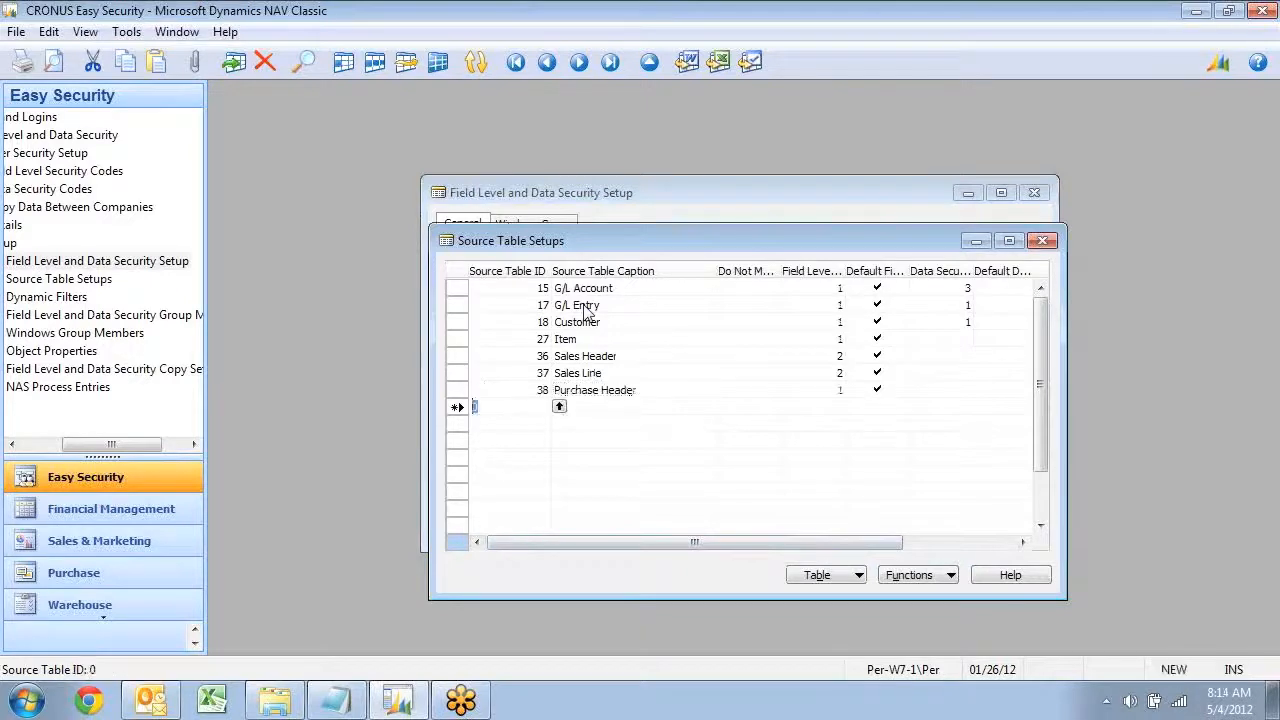
{"action": "type", "text": "39"}
{"action": "key", "text": "Return"}
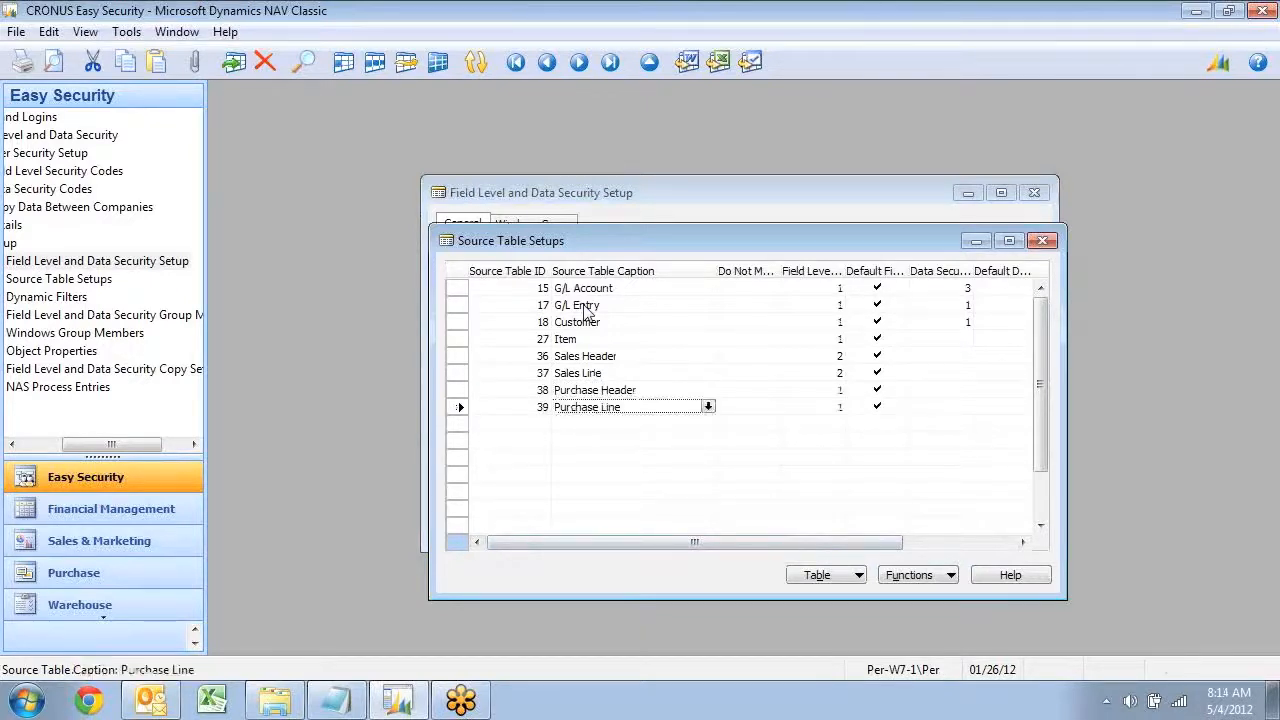
- Look over the sales and purchase lines in Source Table Setups and close the list
{"action": "key", "text": "Up"}
{"action": "key", "text": "Up"}
{"action": "key", "text": "Up"}
{"action": "key", "text": "Down"}
{"action": "key", "text": "Down"}
{"action": "key", "text": "Return"}
{"action": "key", "text": "Up"}
{"action": "key", "text": "Up"}
{"action": "key", "text": "Down"}
{"action": "key", "text": "Down"}
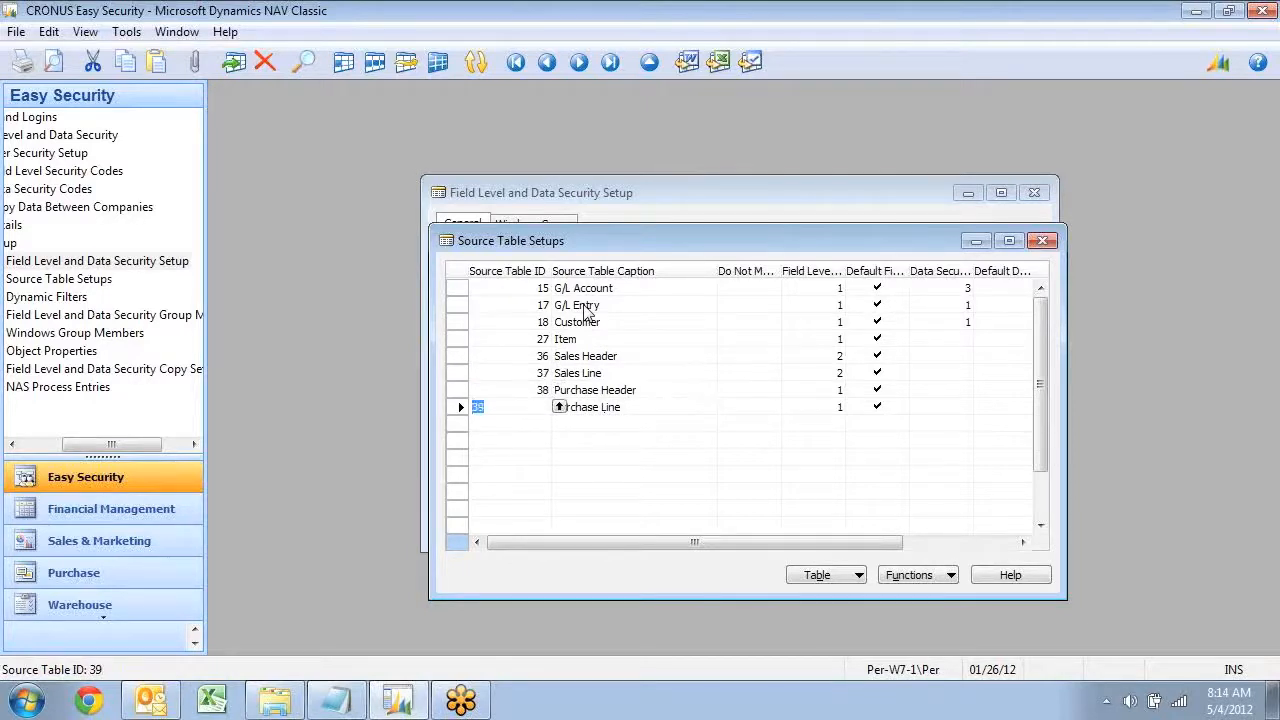
{"action": "key", "text": "Up"}
{"action": "key", "text": "Up"}
{"action": "key", "text": "Up"}
{"action": "key", "text": "Escape"}
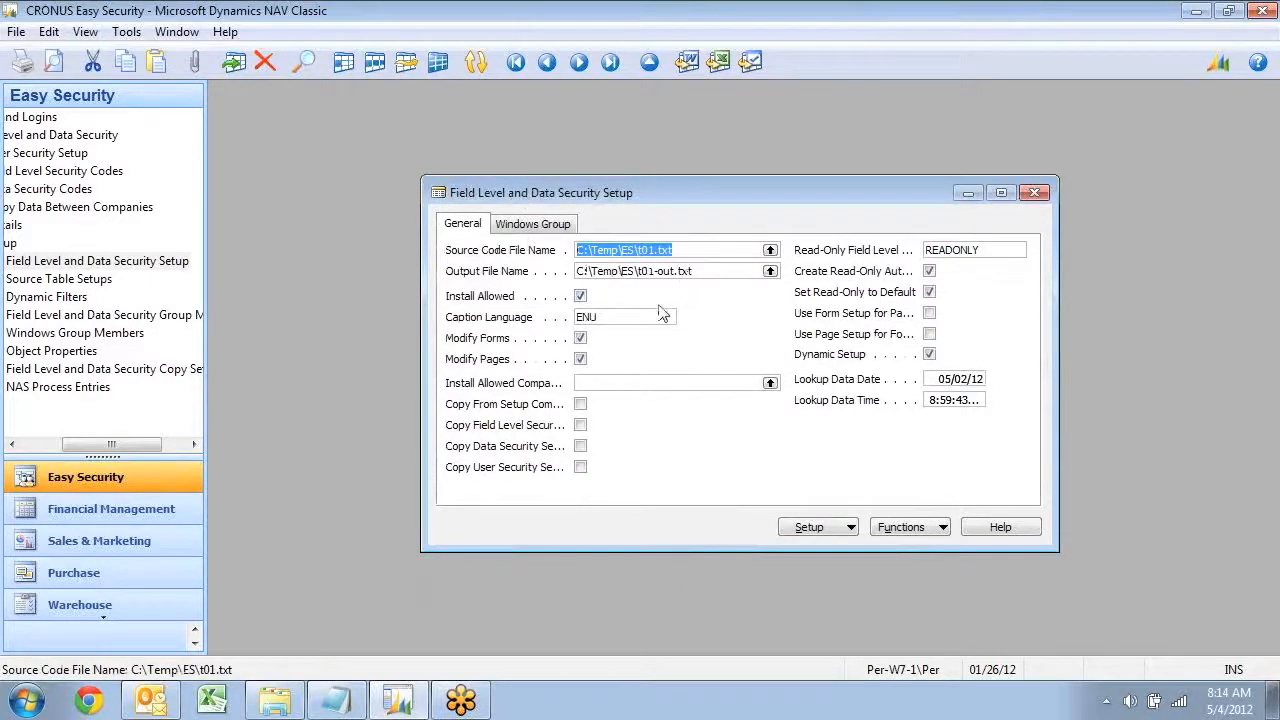
- Implement the changes in code from Field Level and Data Security Setup and import the changed objects
{"action": "left_click", "coordinate": [905, 530]}
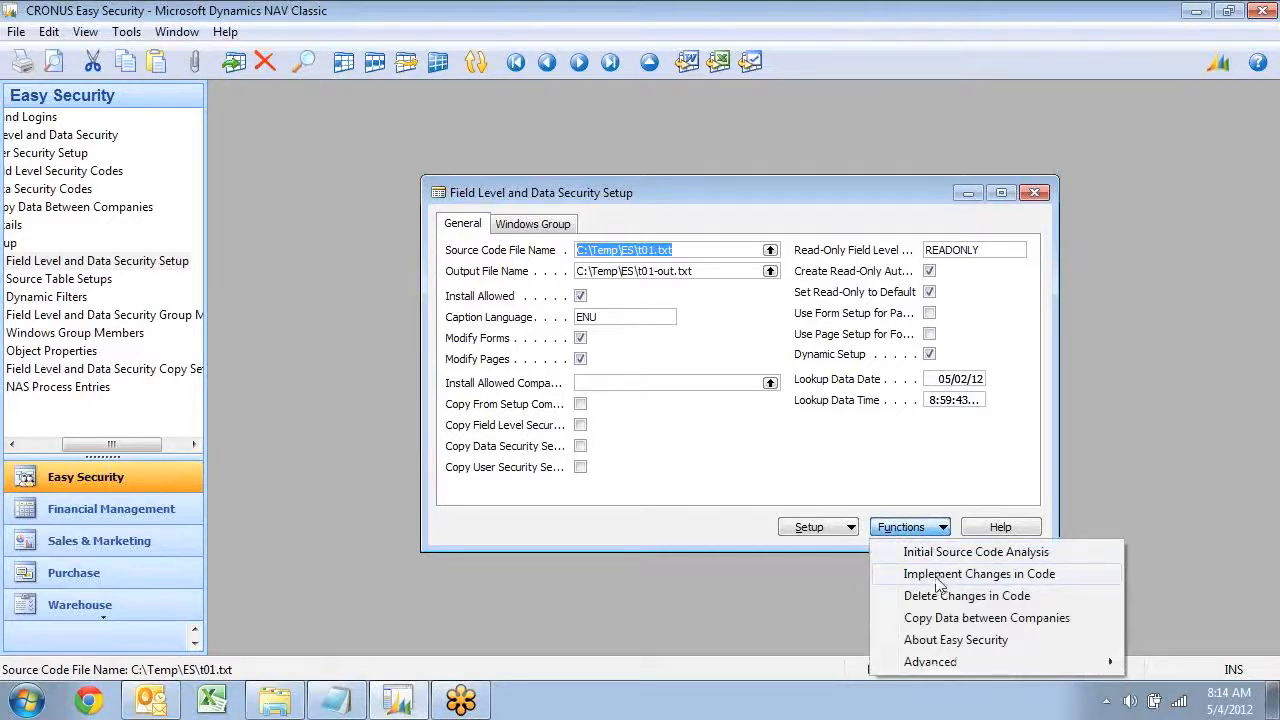
{"action": "left_click", "coordinate": [940, 584]}
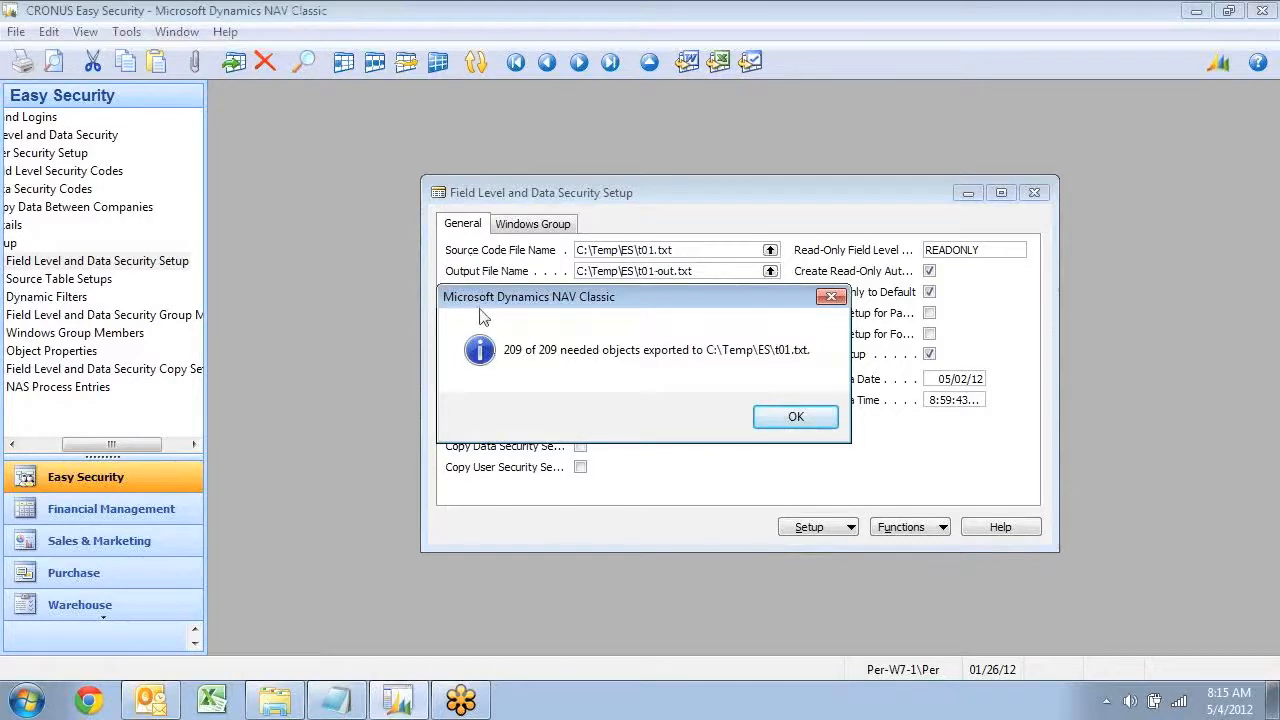
{"action": "left_click", "coordinate": [795, 418]}
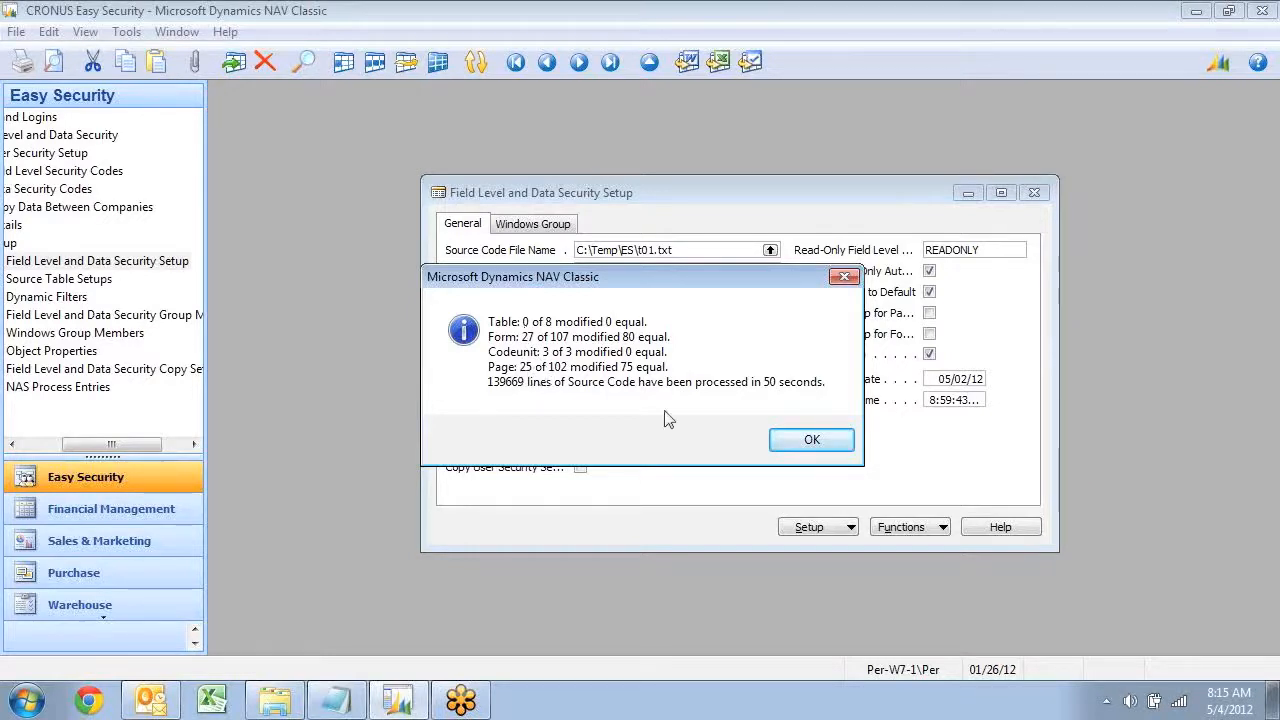
{"action": "left_click", "coordinate": [808, 440]}
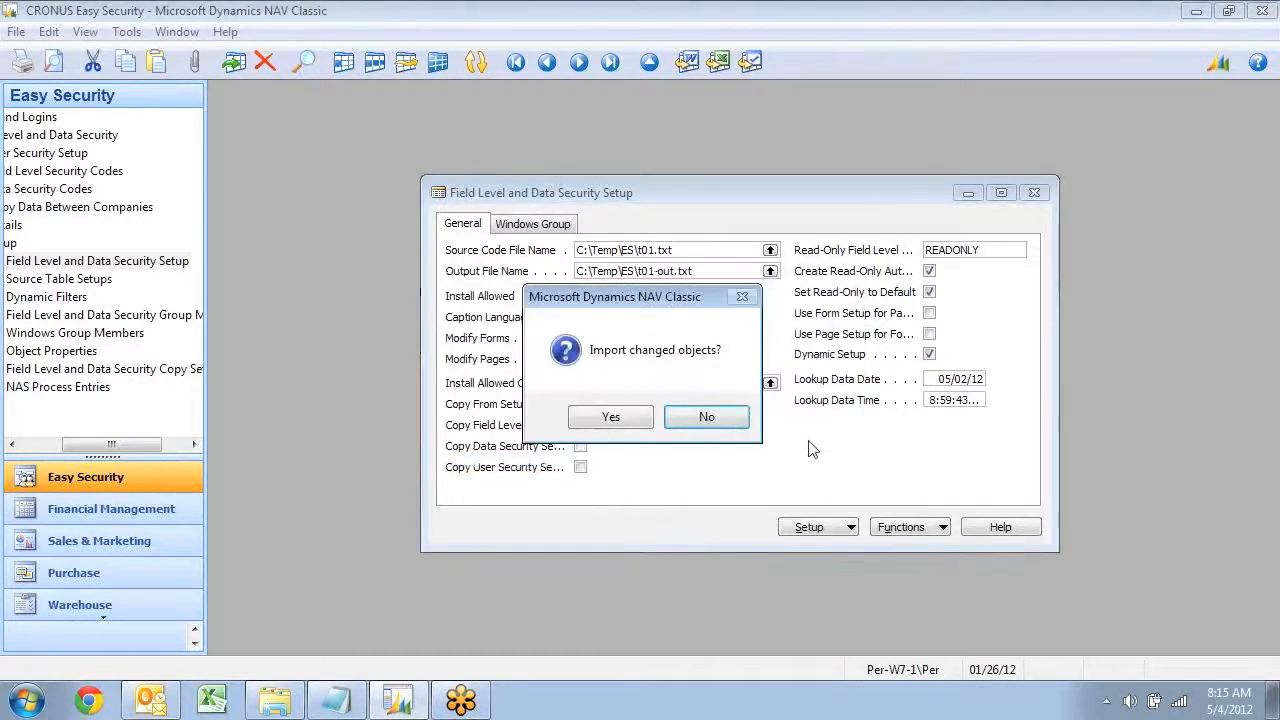
{"action": "left_click", "coordinate": [609, 419]}
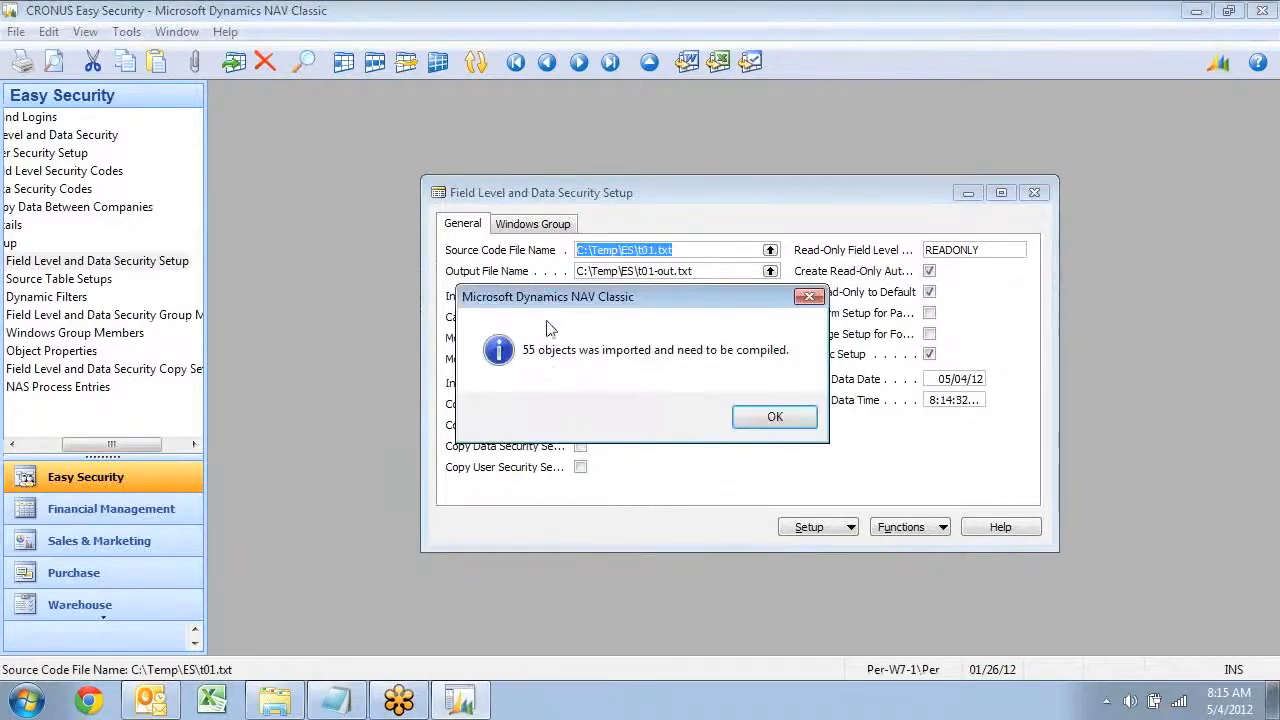
{"action": "left_click", "coordinate": [784, 418]}
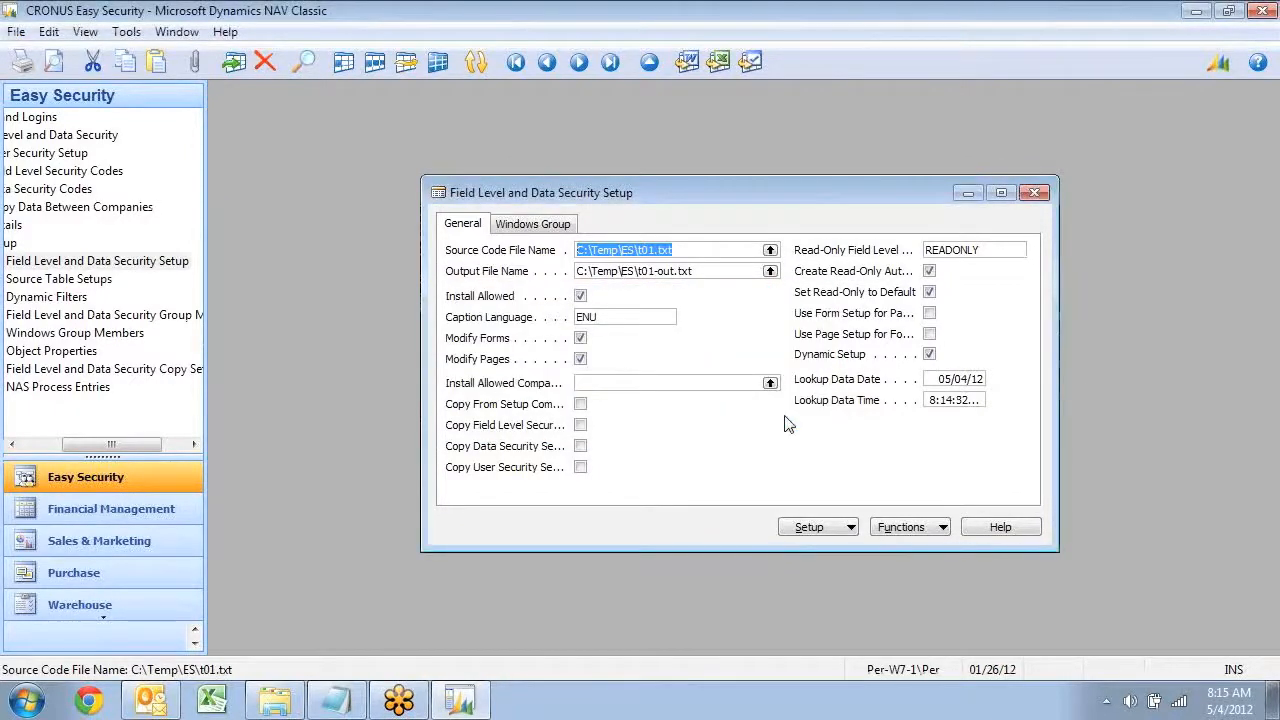
- Filter the Object Designer's form list to objects with Compiled set to No
{"action": "key", "text": "Right"}
{"action": "key", "text": "Right"}
{"action": "key", "text": "Right"}
{"action": "key", "text": "Right"}
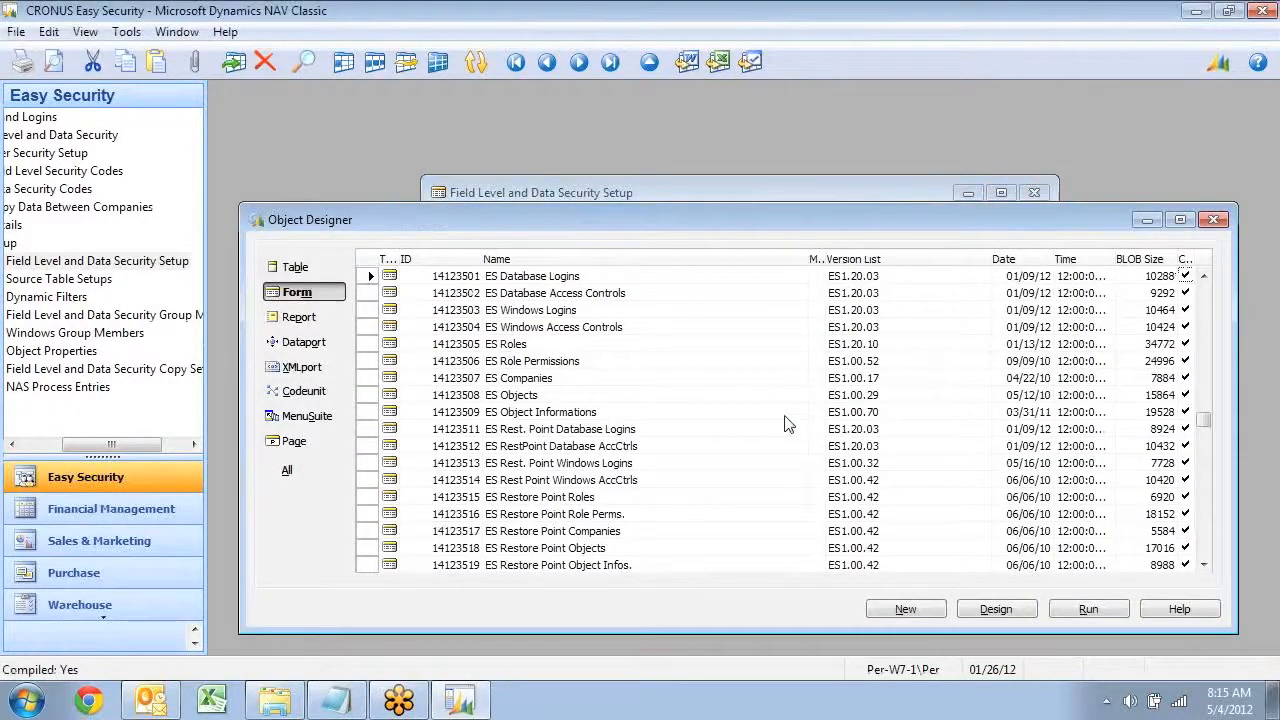
{"action": "key", "text": "F7"}
{"action": "type", "text": "no"}
{"action": "key", "text": "Return"}
{"action": "key", "text": "Left"}
{"action": "key", "text": "Left"}
{"action": "key", "text": "Left"}
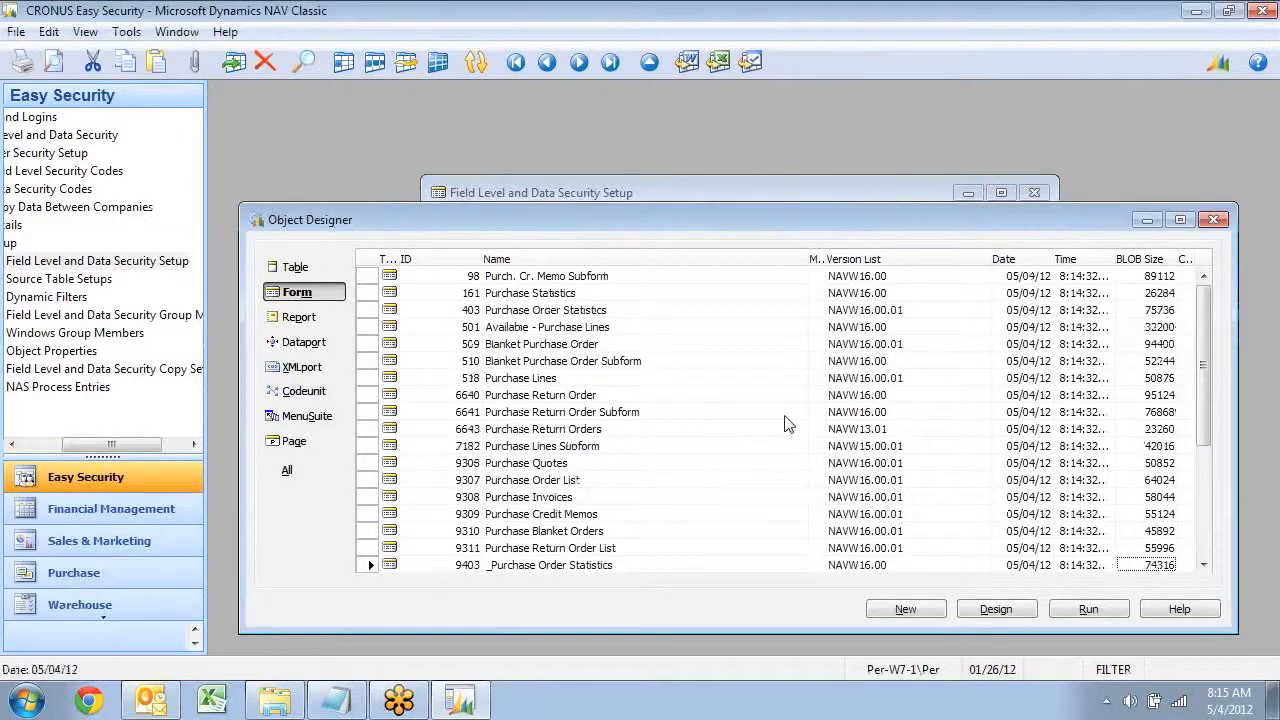
- Compile the filtered objects of all types together and close the Object Designer
{"action": "key", "text": "alt+l"}
{"action": "key", "text": "ctrl+a"}
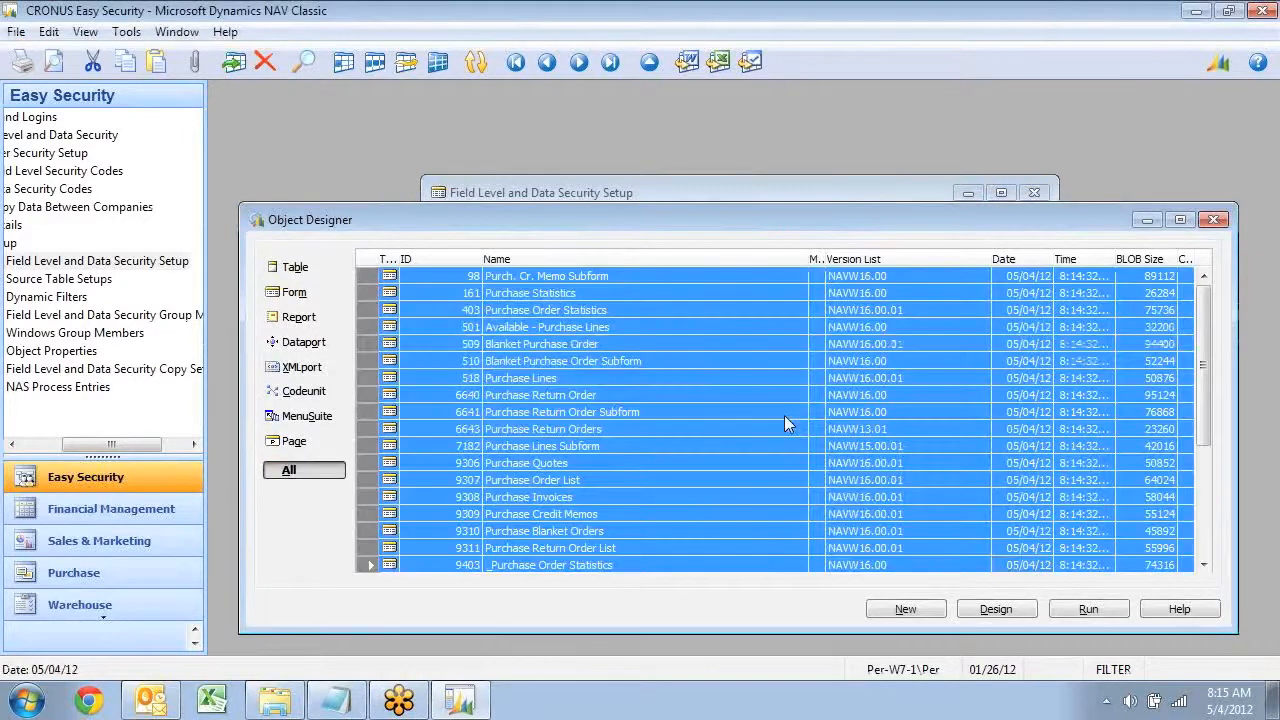
{"action": "key", "text": "F11"}
{"action": "key", "text": "Return"}
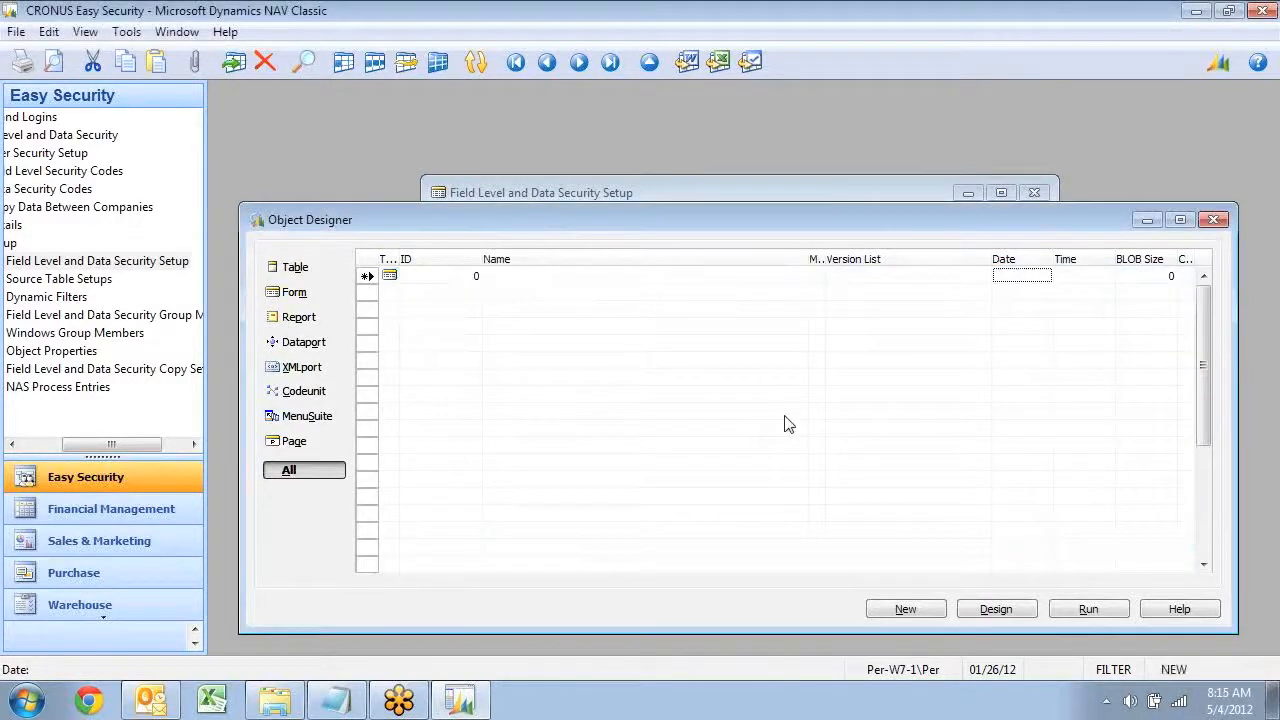
{"action": "key", "text": "Escape"}
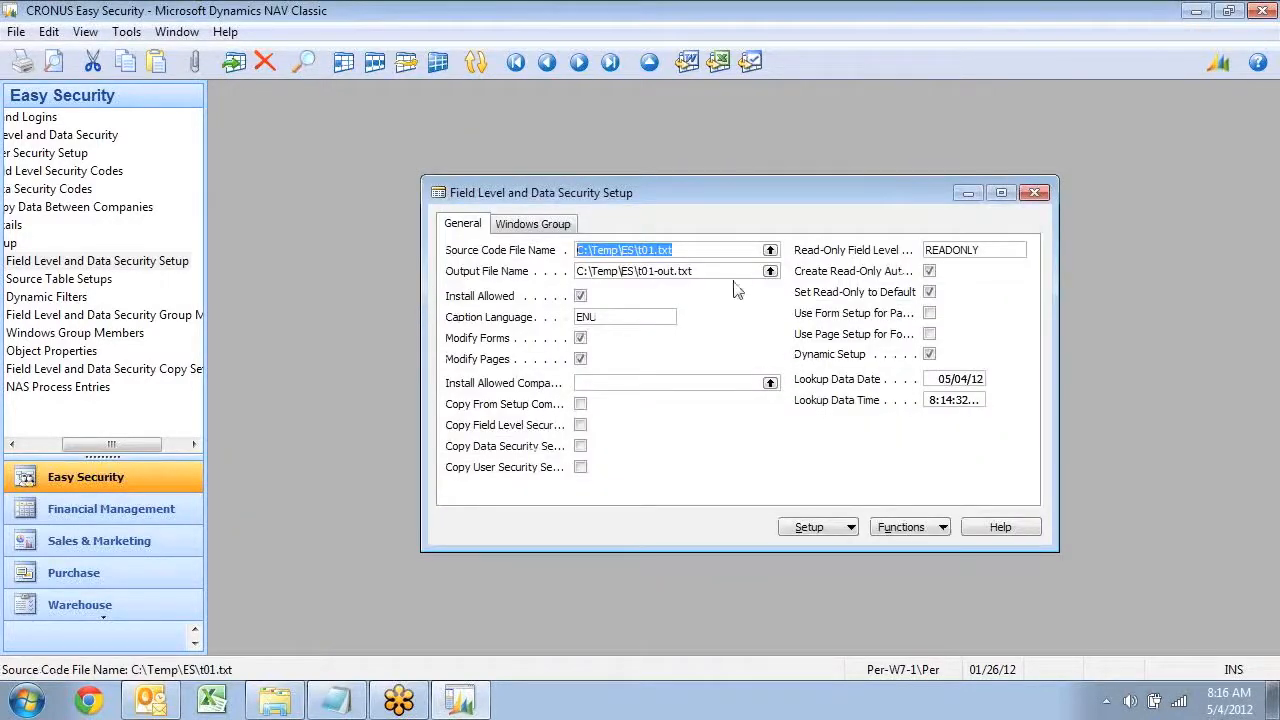
- Set the Source Code File Name to C:\Temp\ES\t02.txt in Field Level and Data Security Setup
{"action": "left_click", "coordinate": [652, 251]}
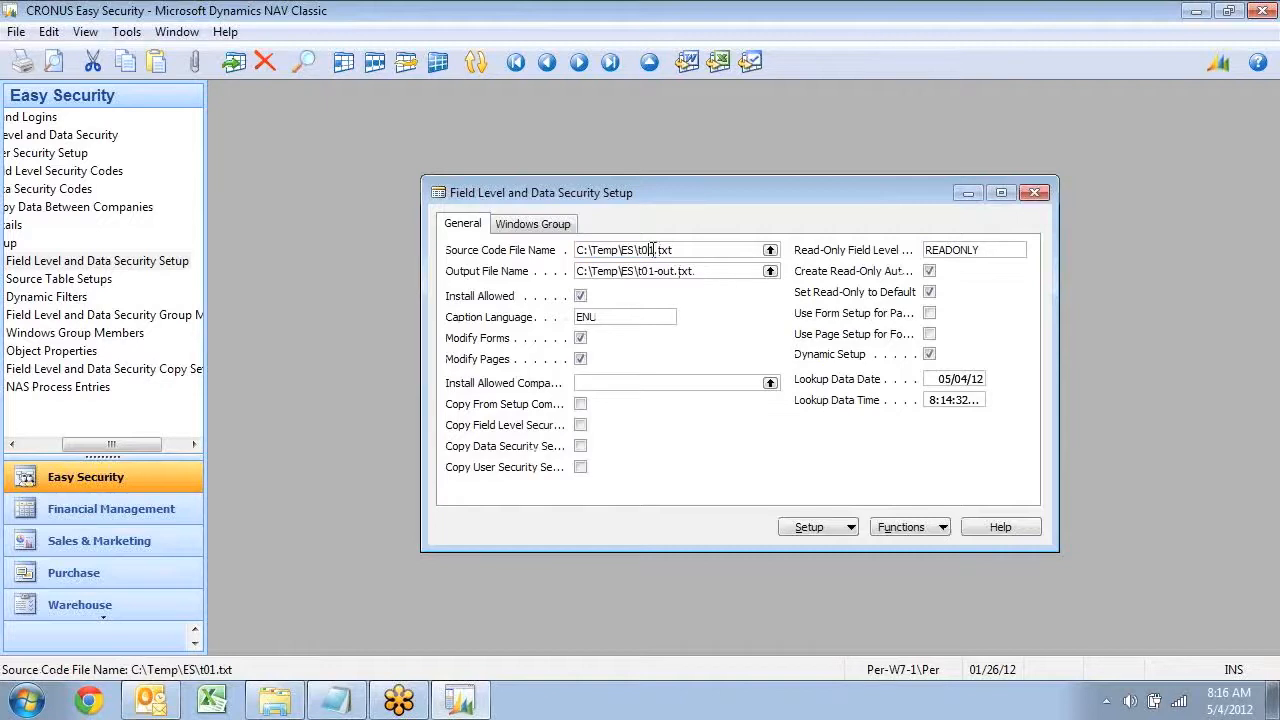
{"action": "key", "text": "Delete"}
{"action": "type", "text": "2"}
{"action": "key", "text": "Tab"}
- Run Delete Changes in Code without exporting all objects, decline importing the changed objects, and close the setup
{"action": "left_click", "coordinate": [909, 531]}
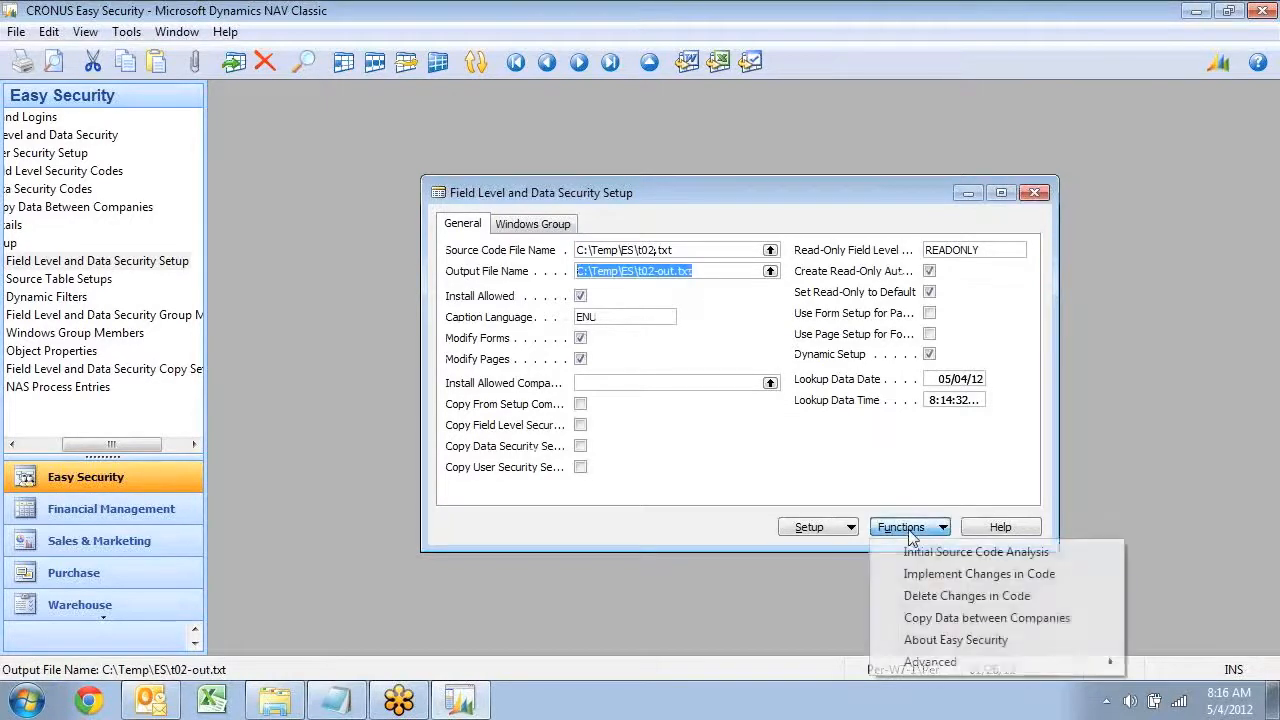
{"action": "left_click", "coordinate": [979, 603]}
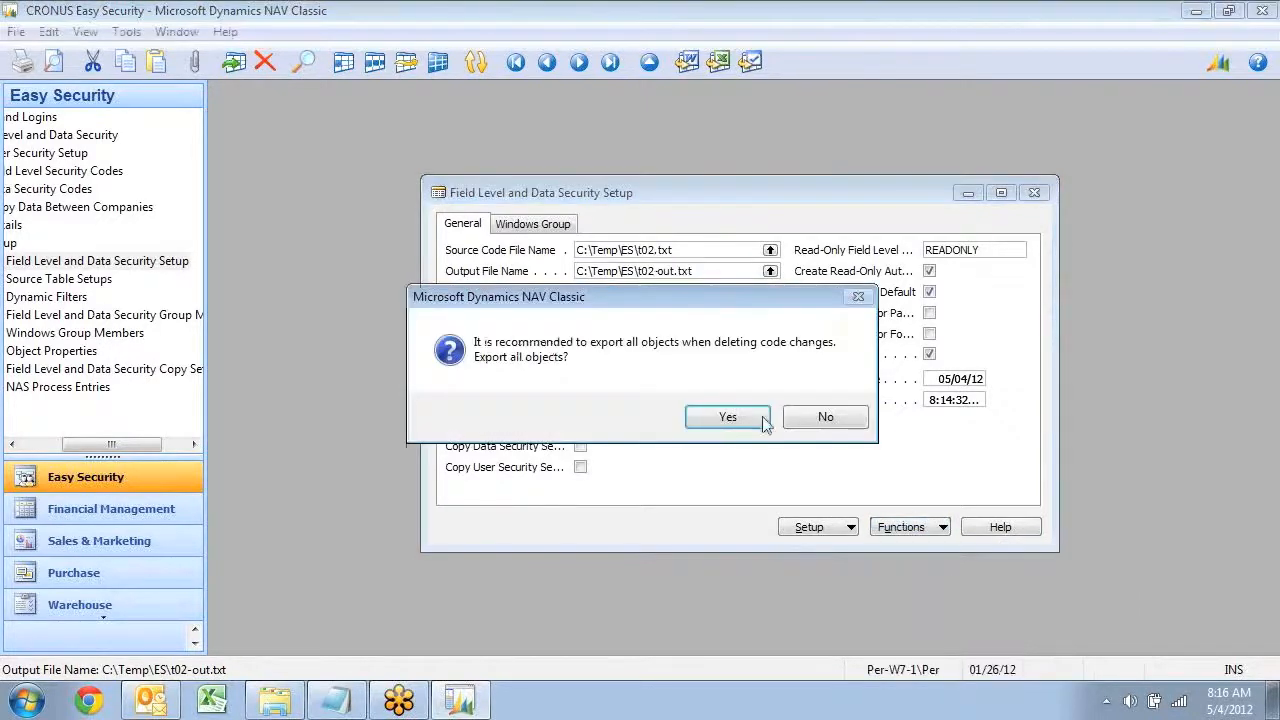
{"action": "left_click", "coordinate": [836, 418]}
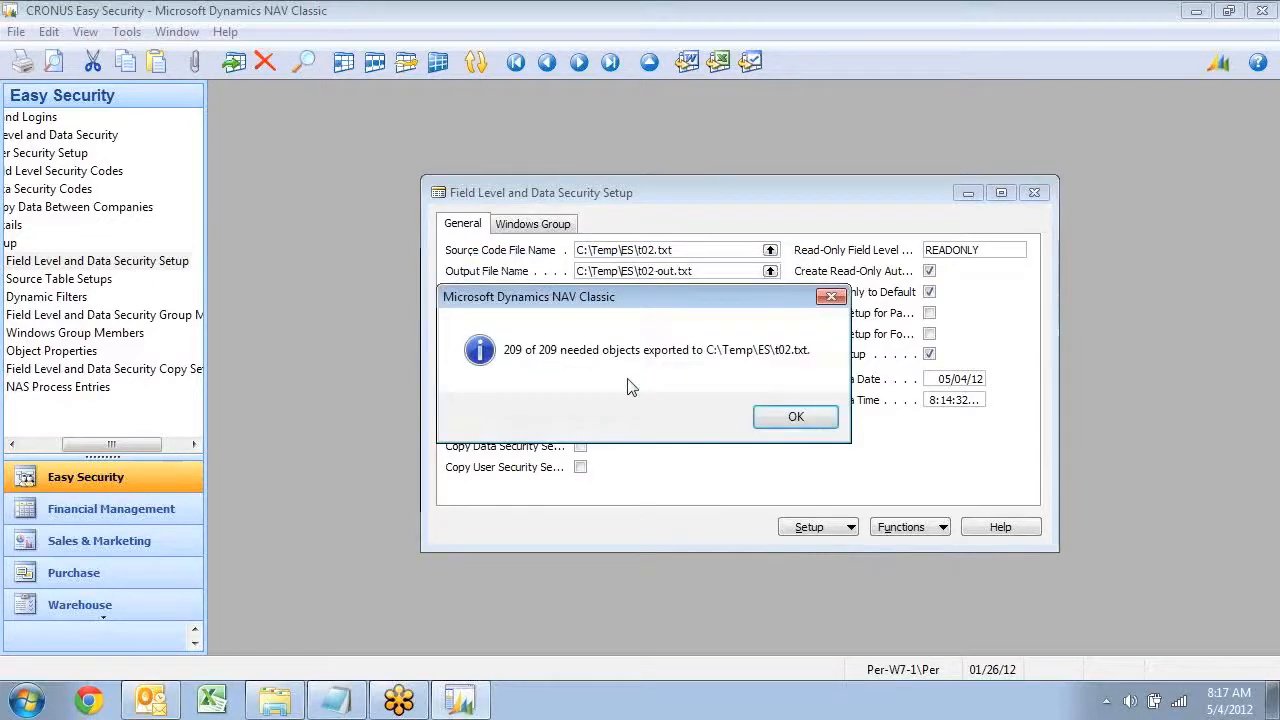
{"action": "left_click", "coordinate": [814, 420]}
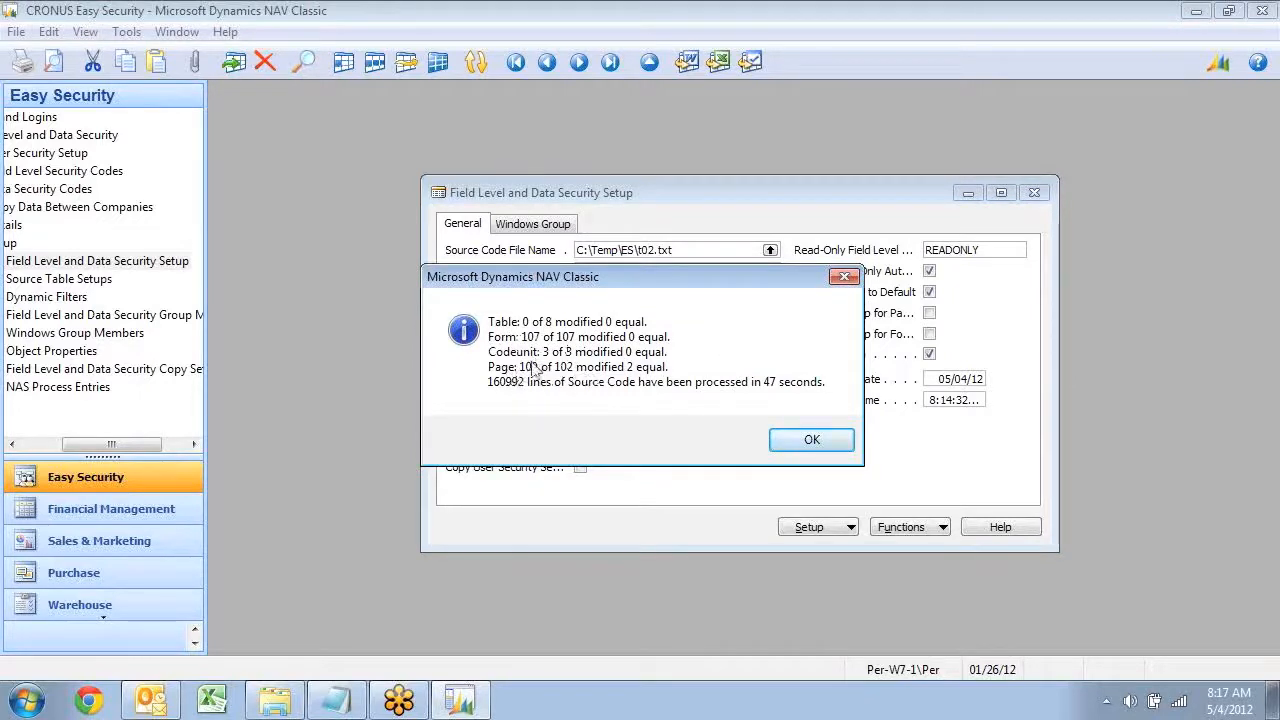
{"action": "left_click", "coordinate": [814, 444]}
{"action": "left_click", "coordinate": [707, 419]}
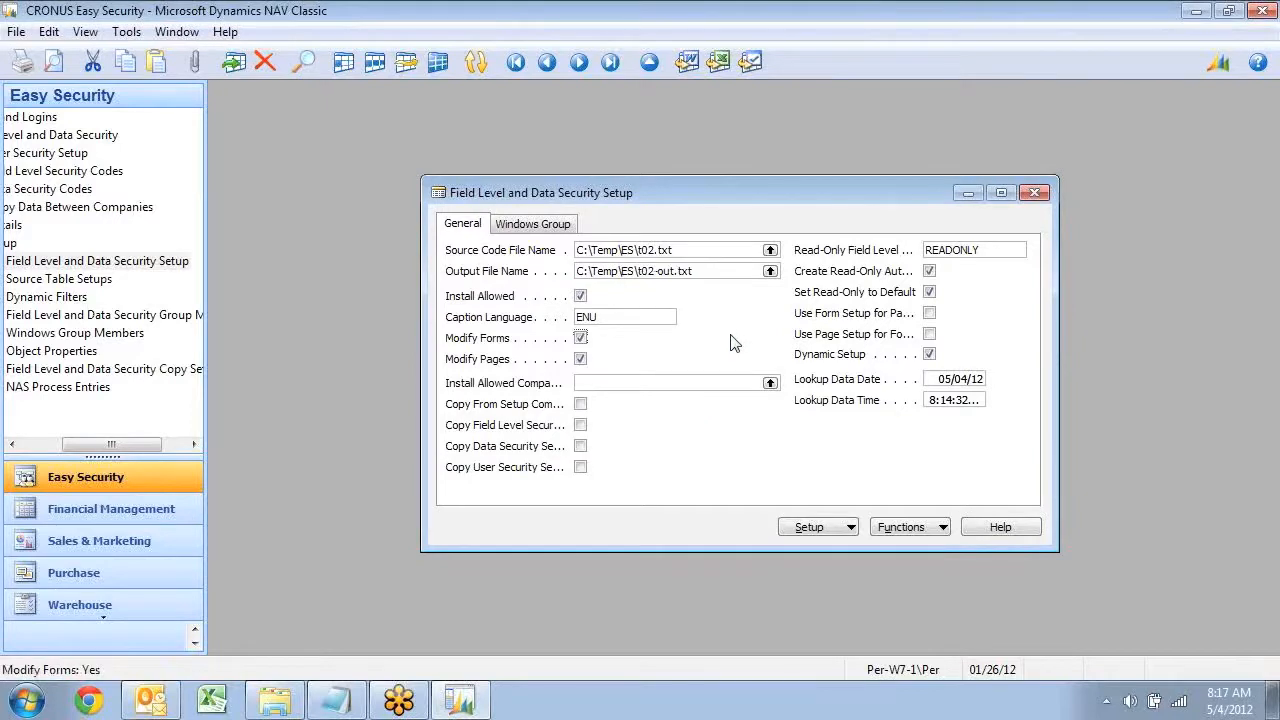
{"action": "key", "text": "Escape"}
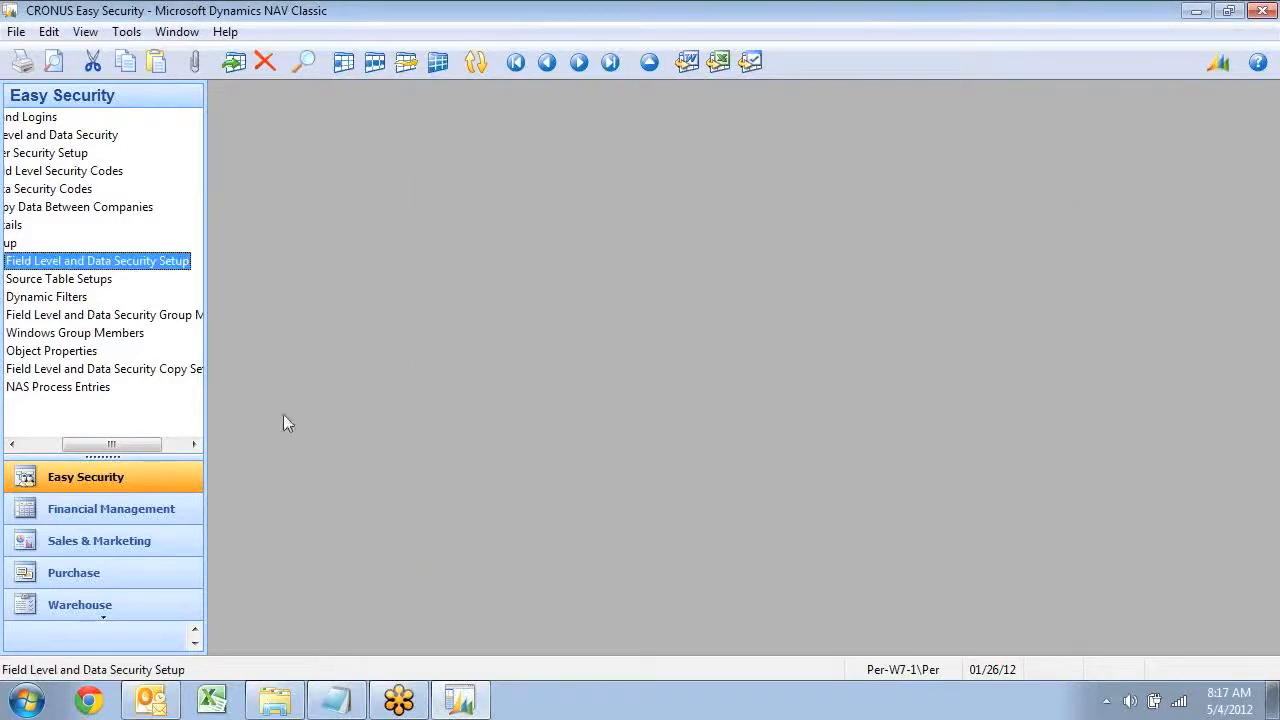
- Open User Security Setup under Field Level and Data Security in Easy Security
{"action": "left_click", "coordinate": [86, 572]}
{"action": "left_click", "coordinate": [72, 480]}
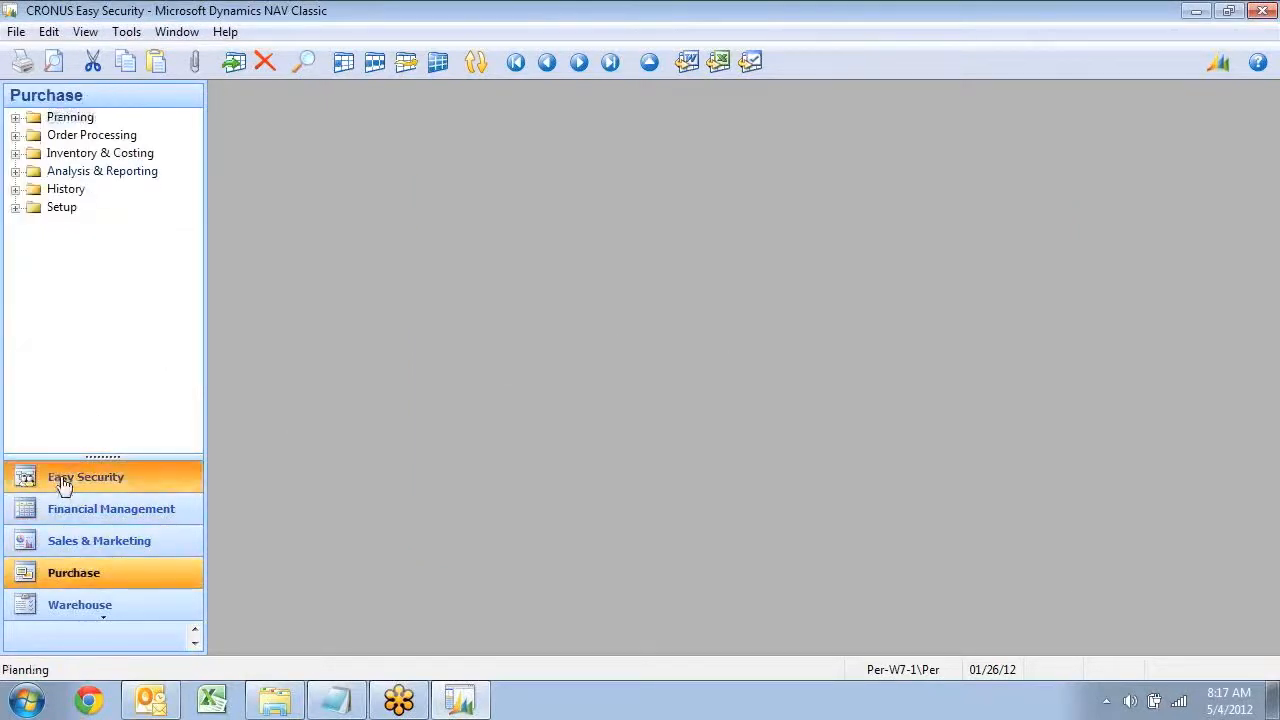
{"action": "left_click_drag", "start_coordinate": [81, 447], "coordinate": [40, 447]}
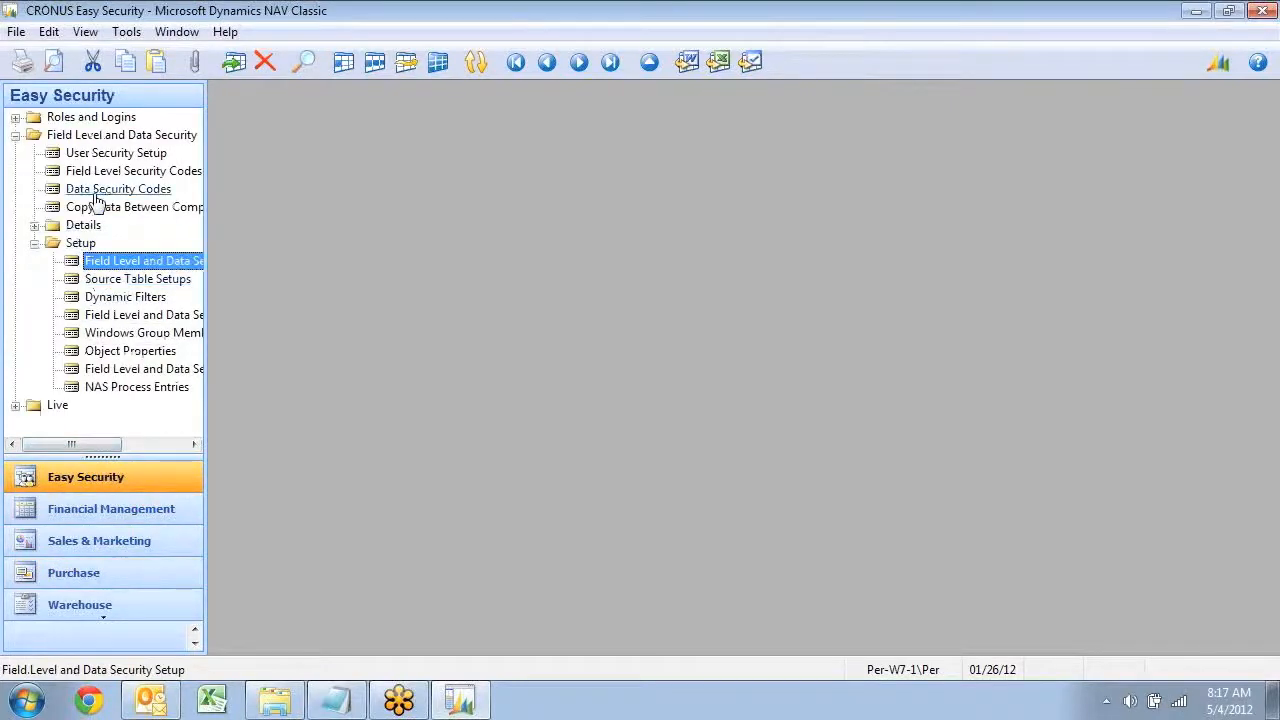
{"action": "double_click", "coordinate": [116, 153]}
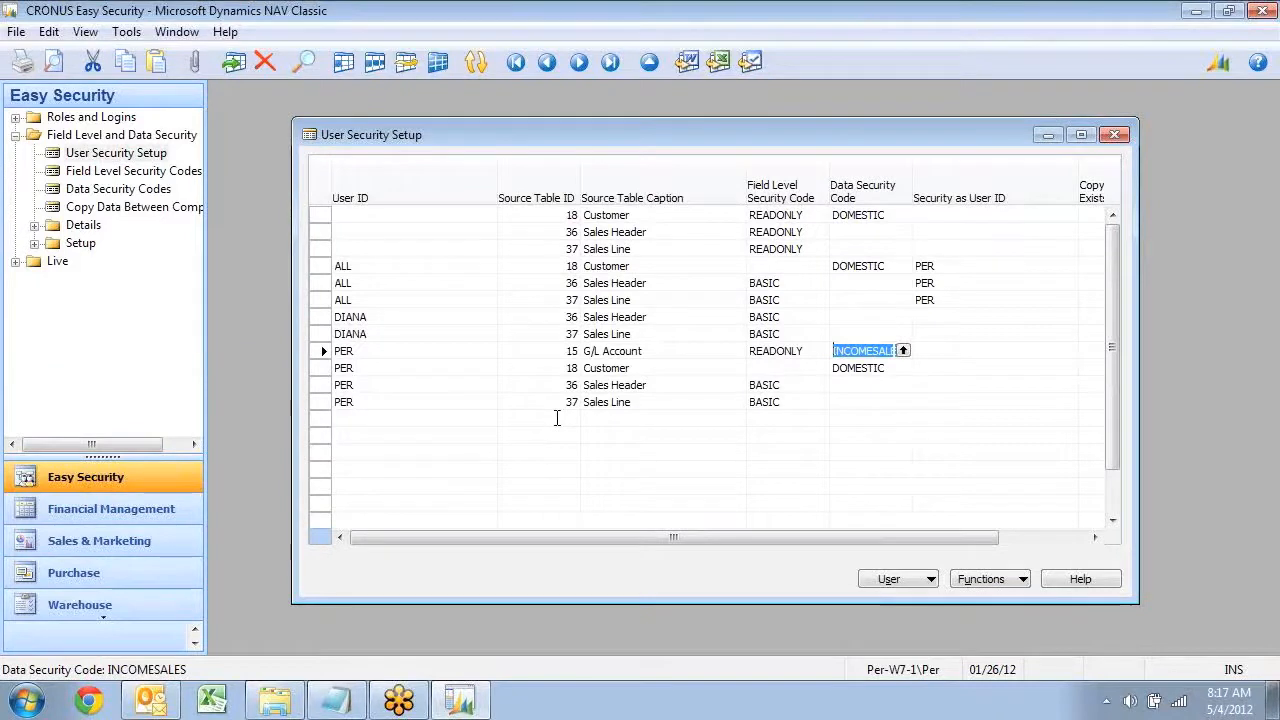
- Add a User Security Setup line with a blank user ID for source table 38 Purchase Header
{"action": "key", "text": "Left"}
{"action": "key", "text": "Left"}
{"action": "key", "text": "Left"}
{"action": "key", "text": "Left"}
{"action": "key", "text": "Down"}
{"action": "key", "text": "Down"}
{"action": "key", "text": "Down"}
{"action": "key", "text": "Down"}
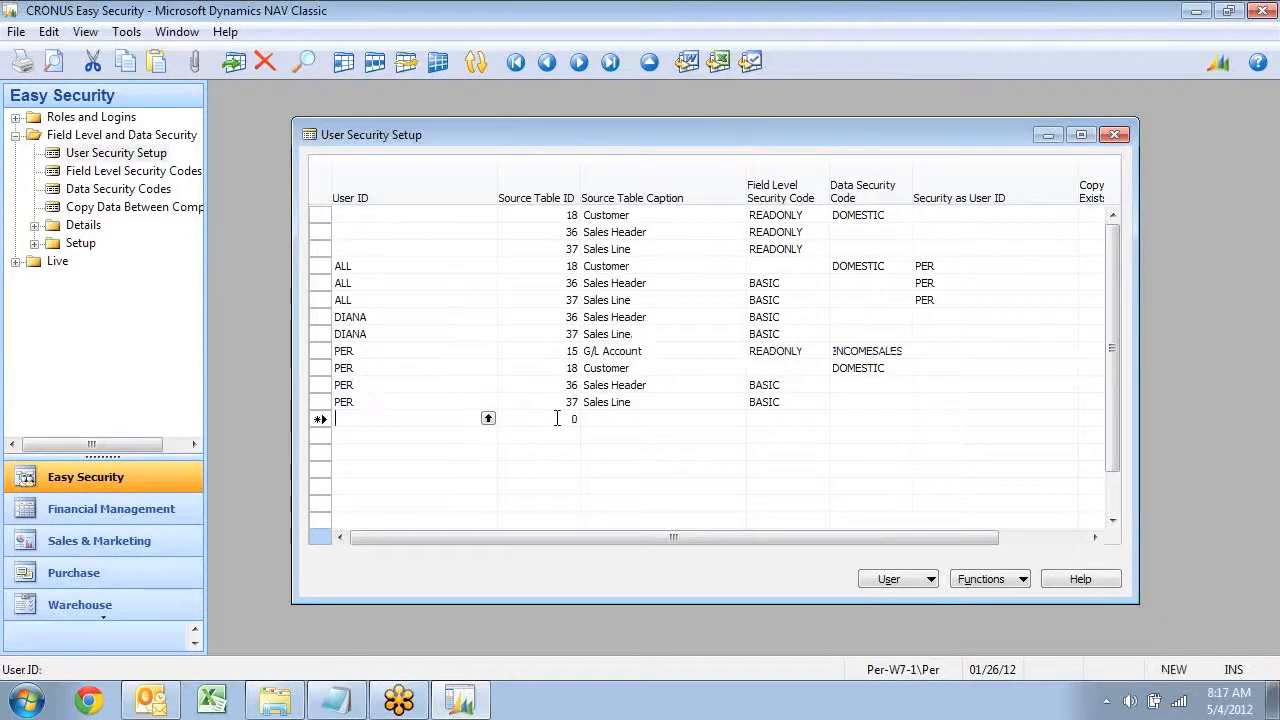
{"action": "key", "text": "Right"}
{"action": "type", "text": "38"}
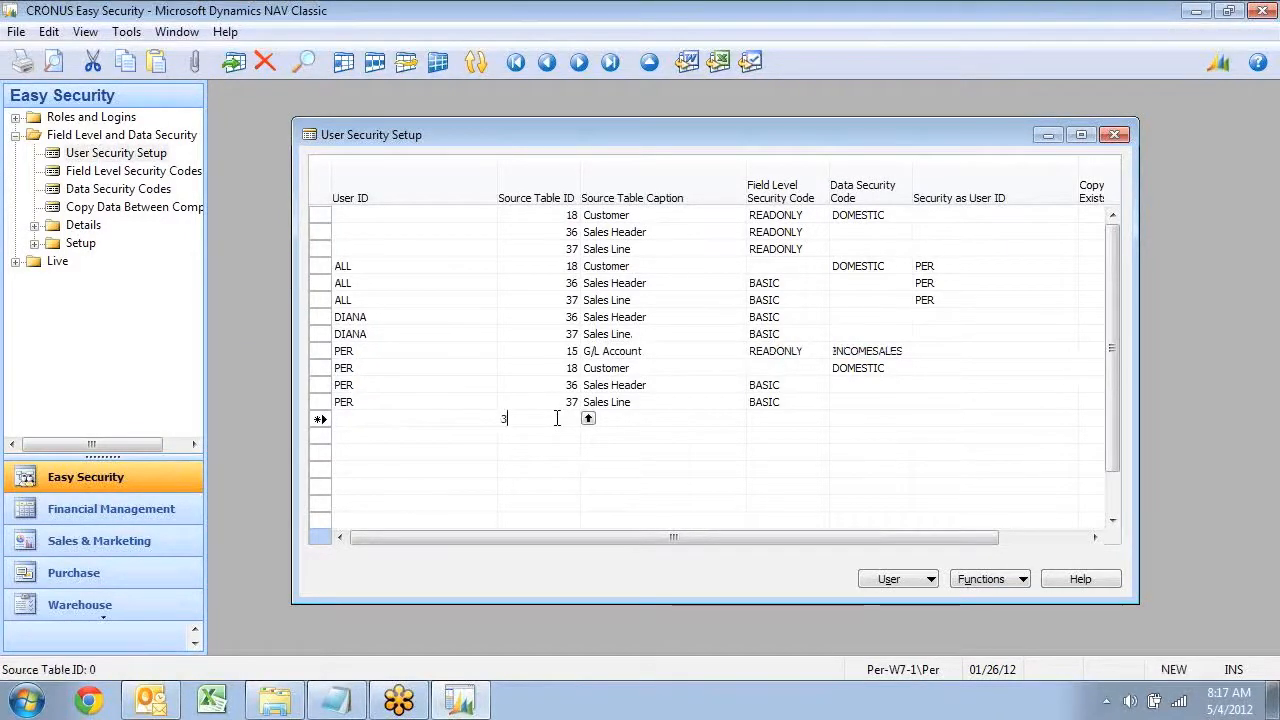
{"action": "key", "text": "Return"}
{"action": "key", "text": "Down"}
{"action": "key", "text": "Up"}
{"action": "key", "text": "Left"}
{"action": "key", "text": "Left"}
{"action": "key", "text": "Left"}
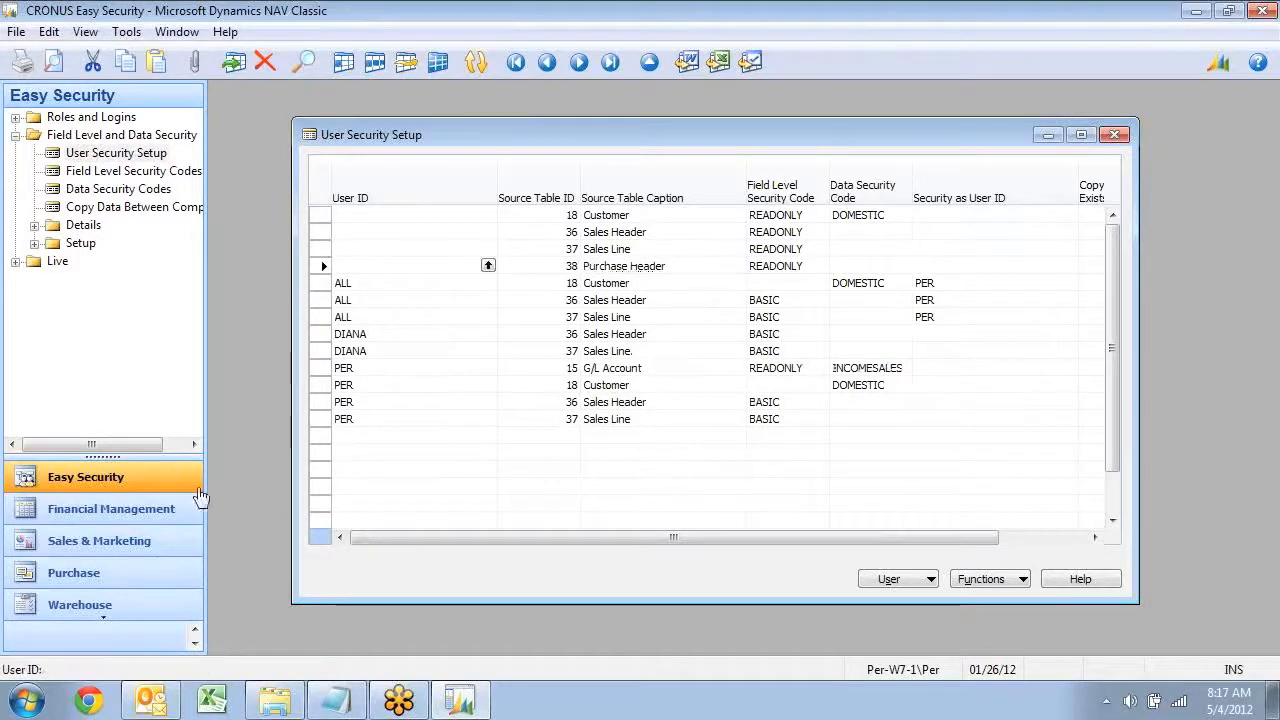
- Open a purchase order, check whether its header fields can be edited, and close it
{"action": "left_click", "coordinate": [112, 578]}
{"action": "left_click", "coordinate": [78, 140]}
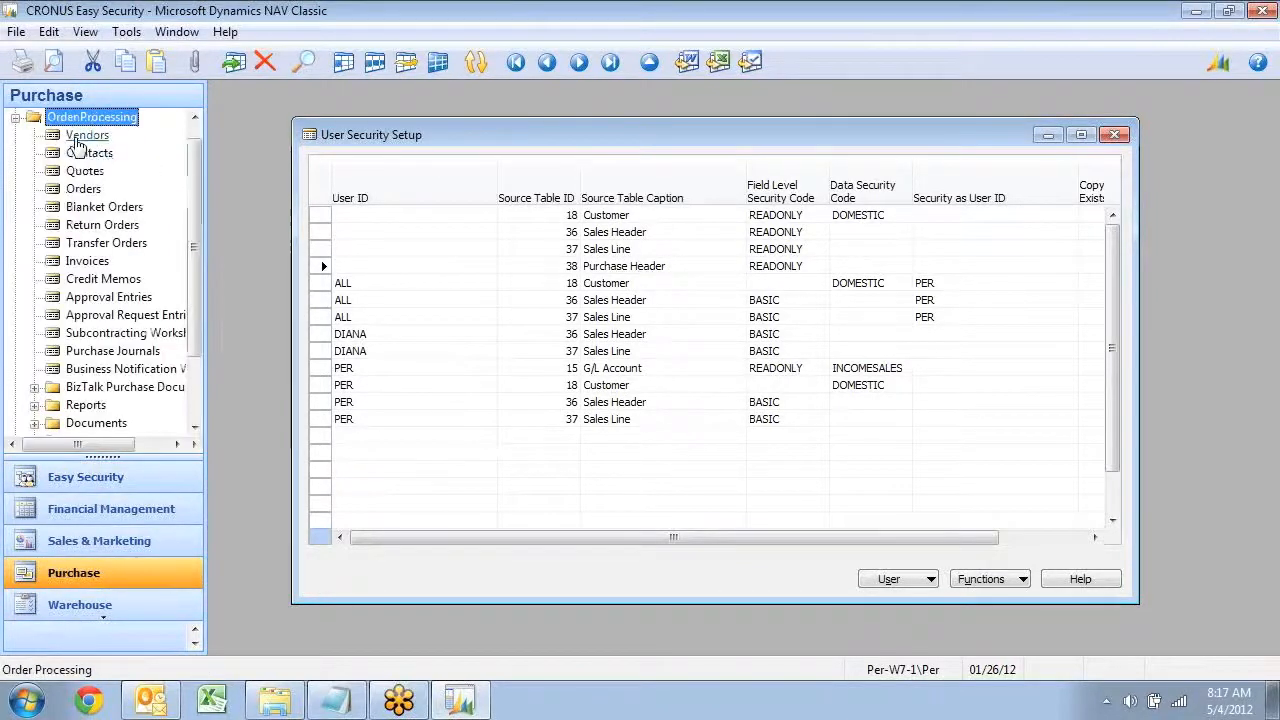
{"action": "left_click", "coordinate": [84, 189]}
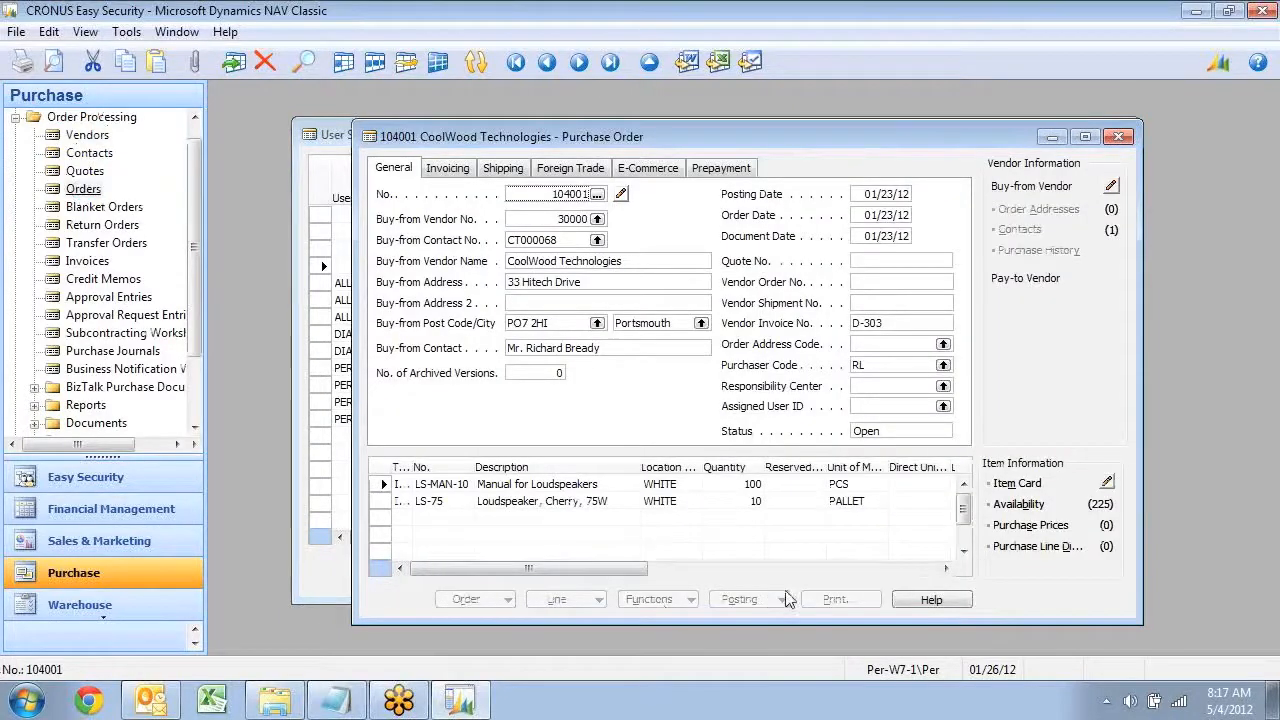
{"action": "left_click", "coordinate": [568, 301]}
{"action": "left_click", "coordinate": [546, 240]}
{"action": "left_click", "coordinate": [533, 197]}
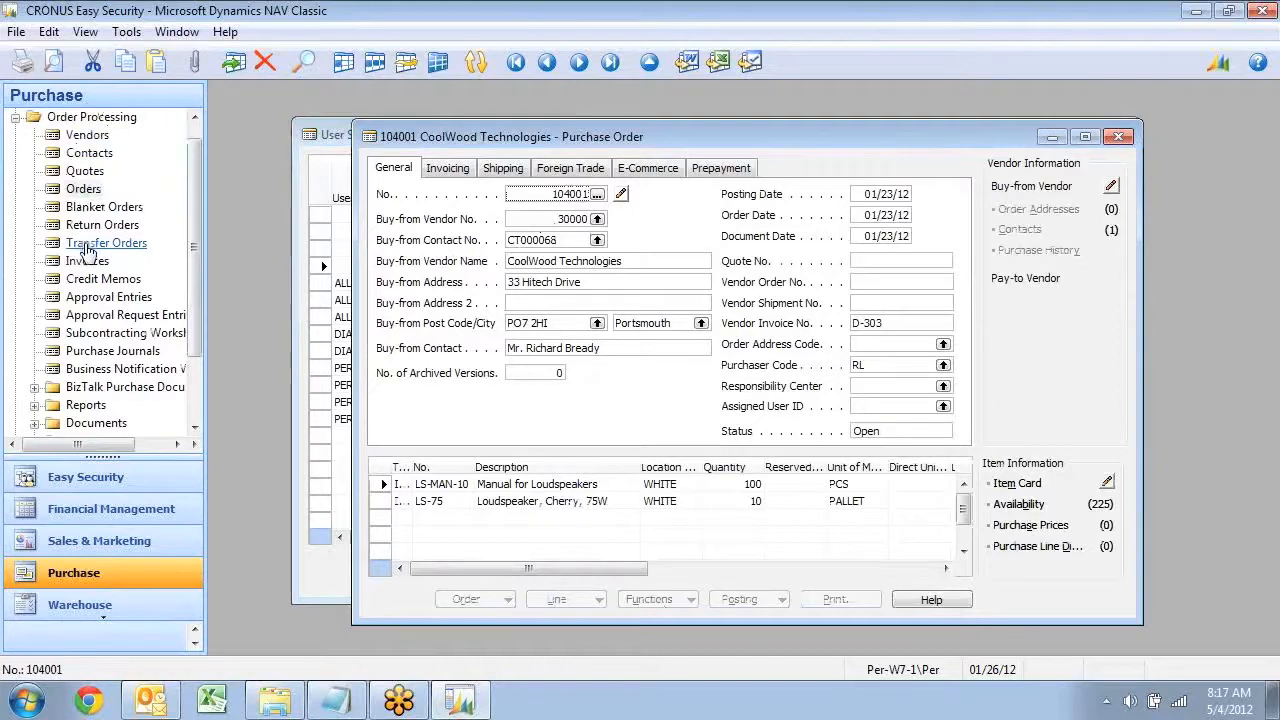
{"action": "key", "text": "Escape"}
- Open the security objects of the Purchase Header line's READONLY field level security code
{"action": "left_click", "coordinate": [800, 266]}
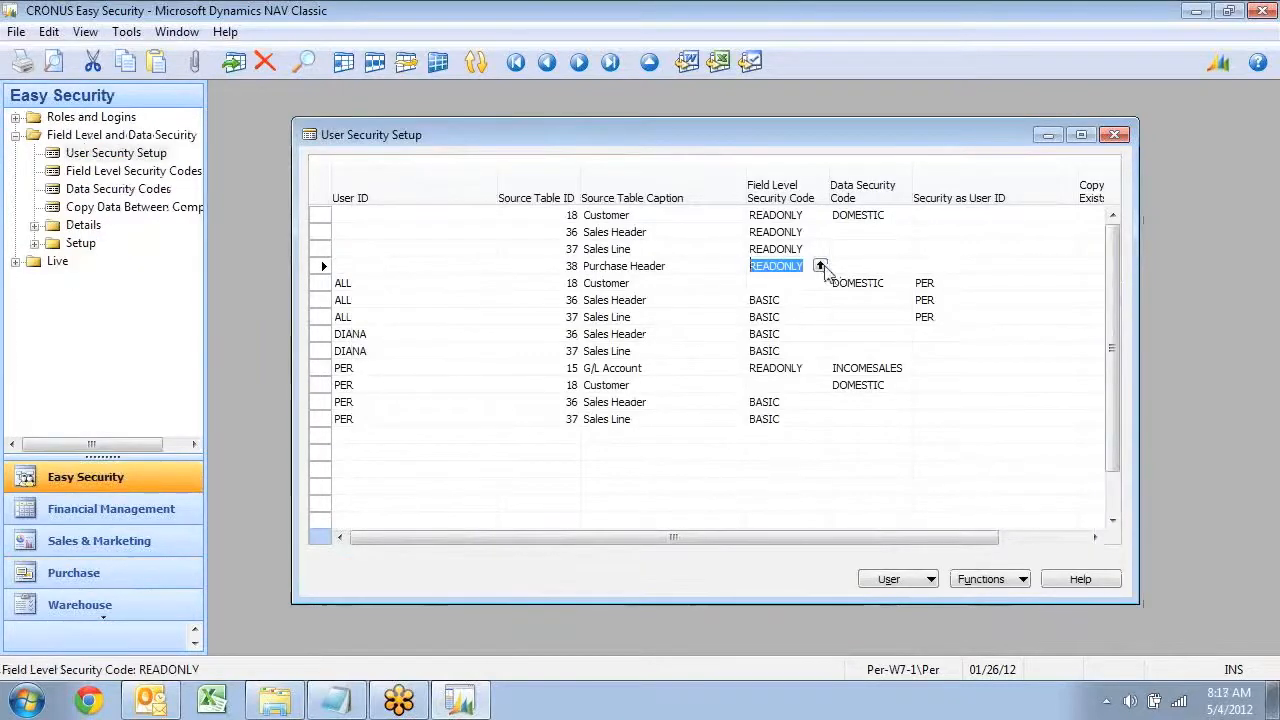
{"action": "left_click", "coordinate": [820, 266]}
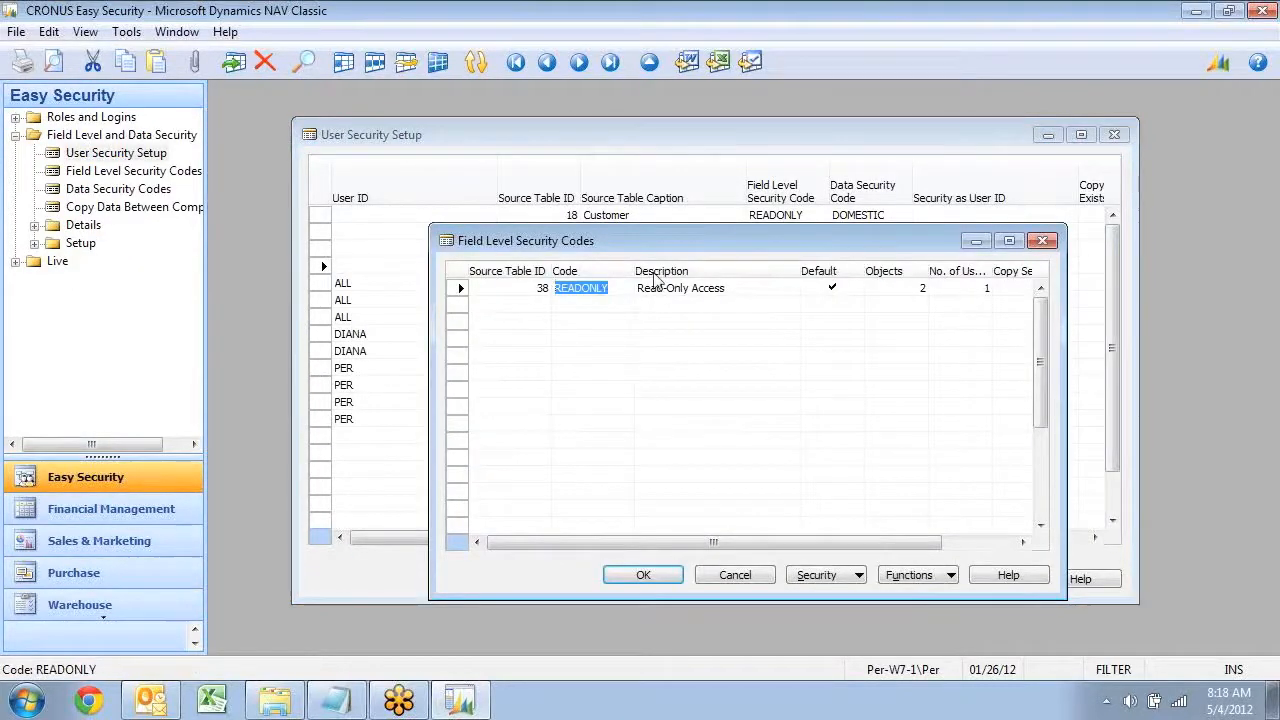
{"action": "key", "text": "shift+F5"}
{"action": "key", "text": "Down"}
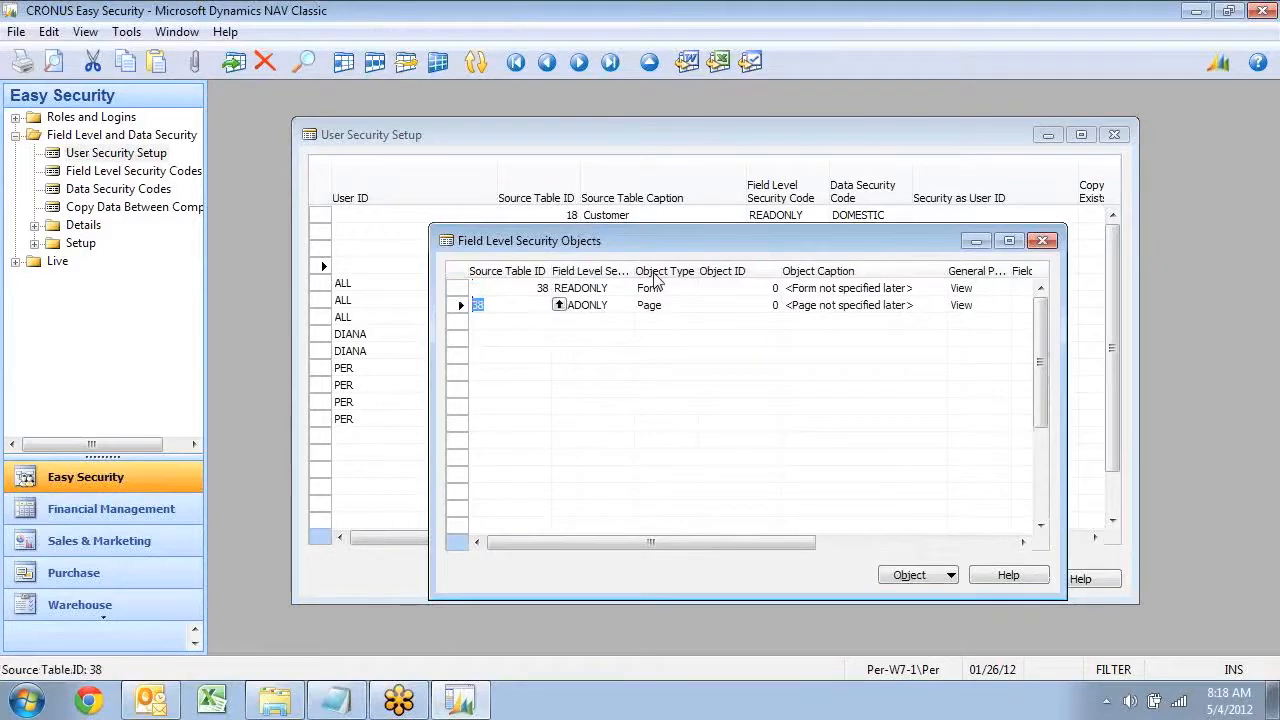
- Add form 52 Purchase Credit Memo to the READONLY security objects with General Permission set to Hide
{"action": "key", "text": "F3"}
{"action": "key", "text": "Tab"}
{"action": "key", "text": "Tab"}
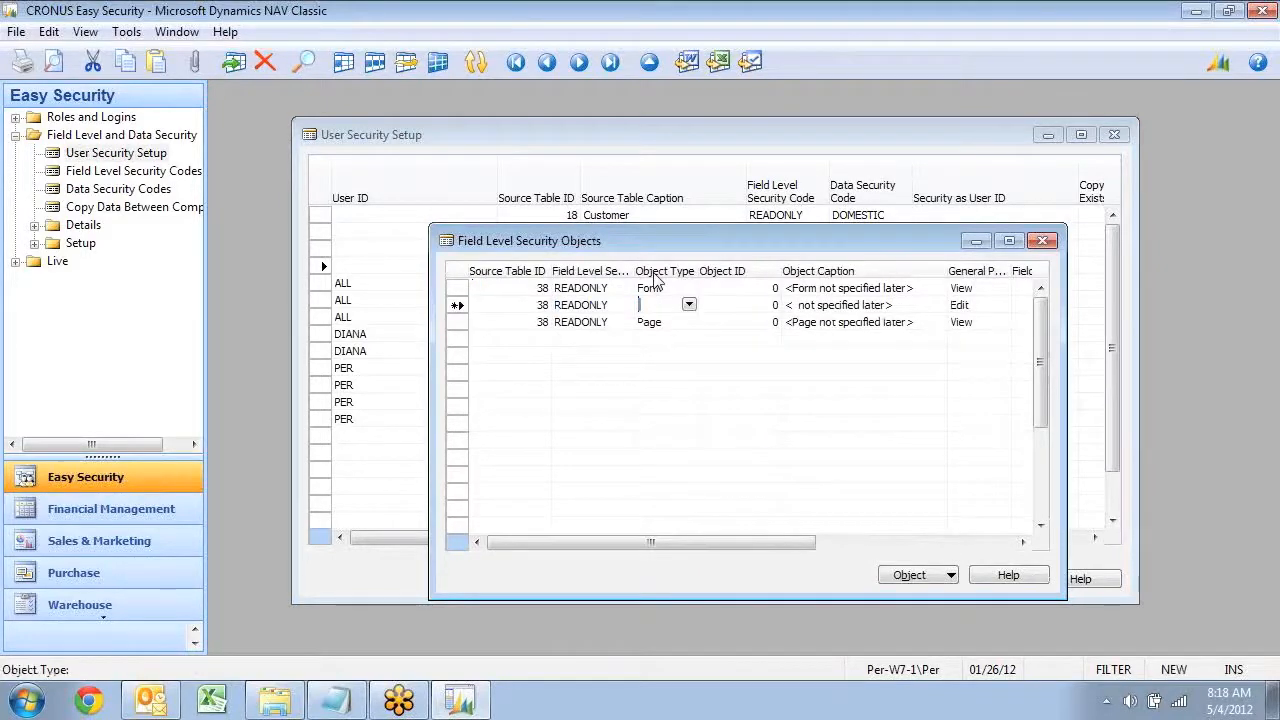
{"action": "key", "text": "Tab"}
{"action": "key", "text": "F6"}
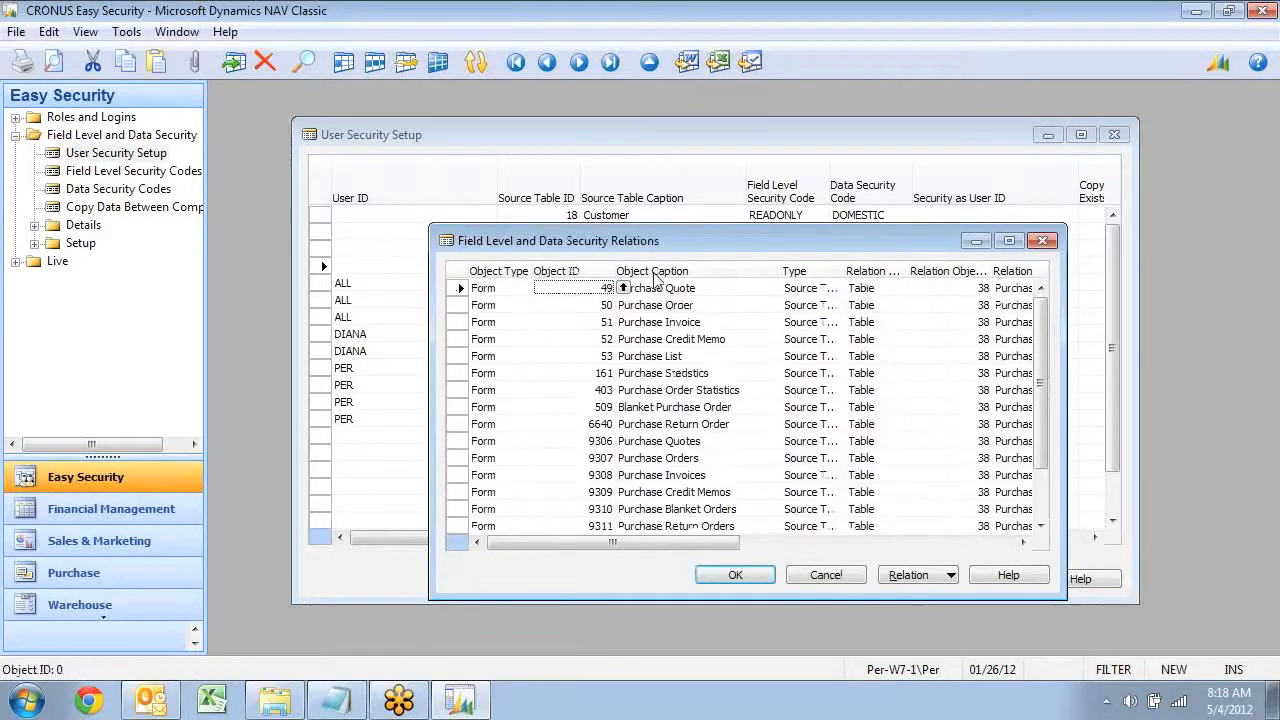
{"action": "key", "text": "Down"}
{"action": "key", "text": "Down"}
{"action": "key", "text": "Down"}
{"action": "key", "text": "Return"}
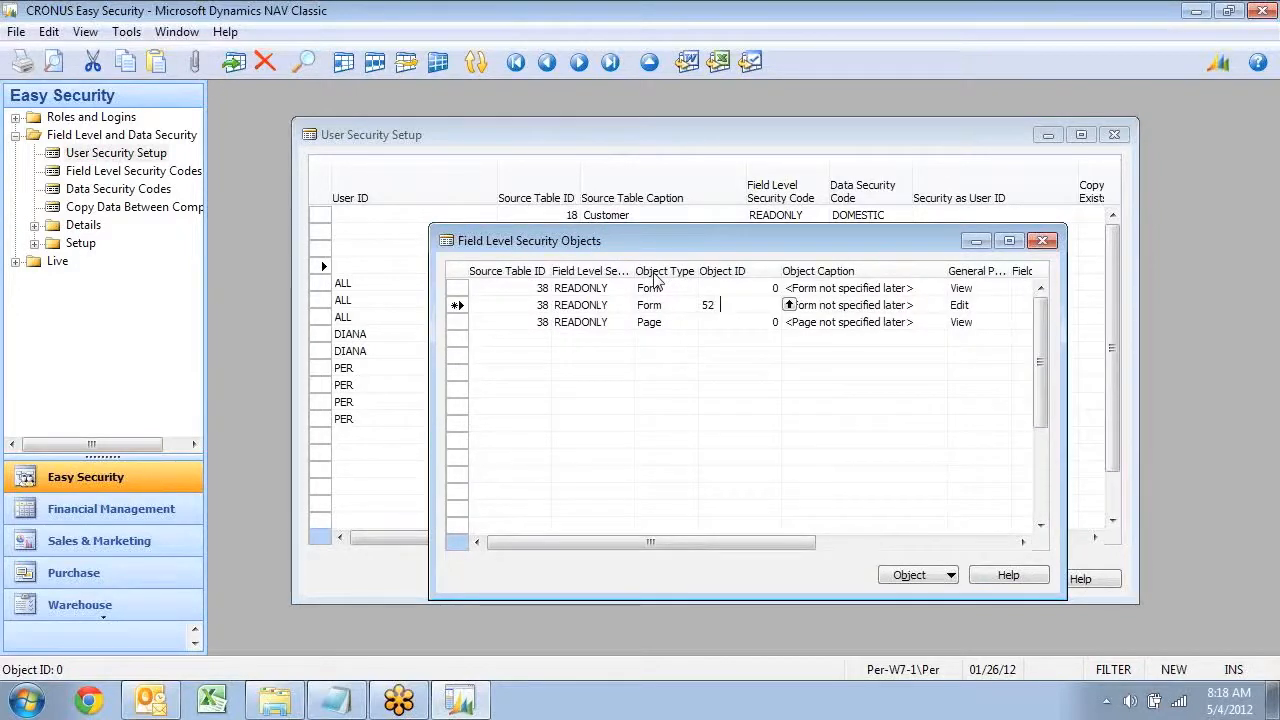
{"action": "key", "text": "Tab"}
{"action": "type", "text": "h"}
{"action": "key", "text": "Up"}
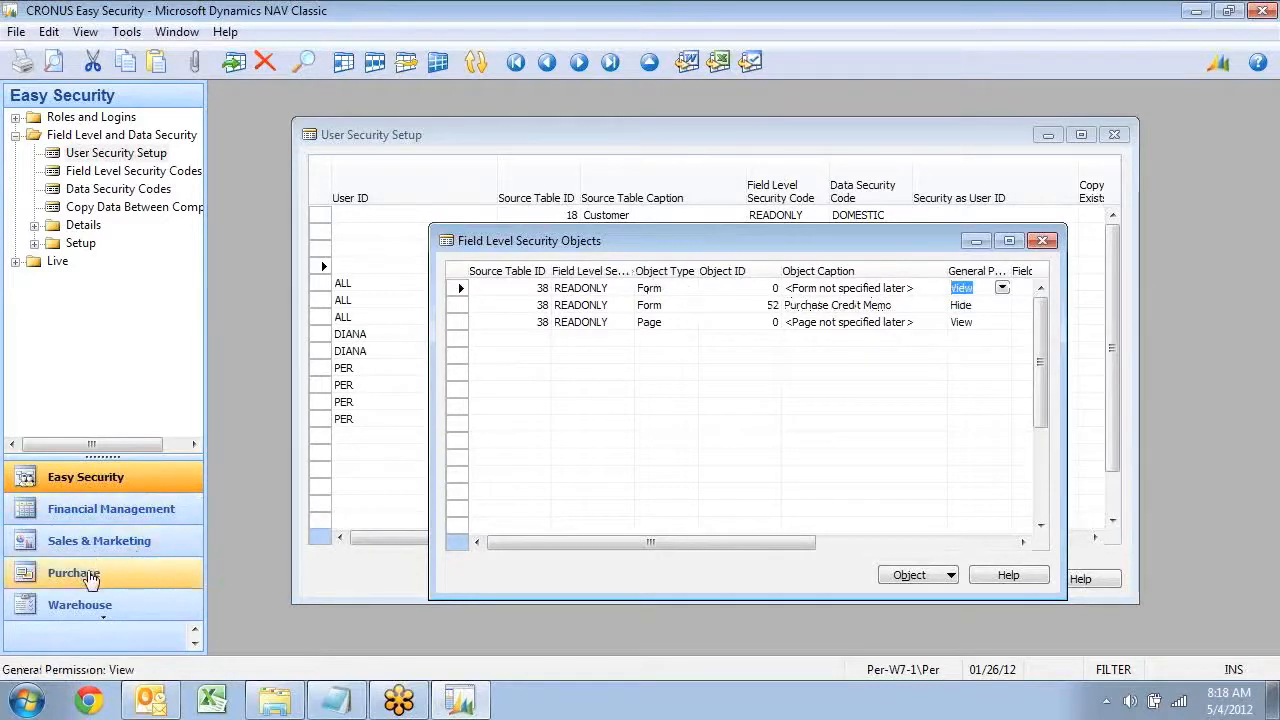
- Try to open the purchase credit memos, dismiss the message, and close Field Level Security Objects
{"action": "left_click", "coordinate": [88, 572]}
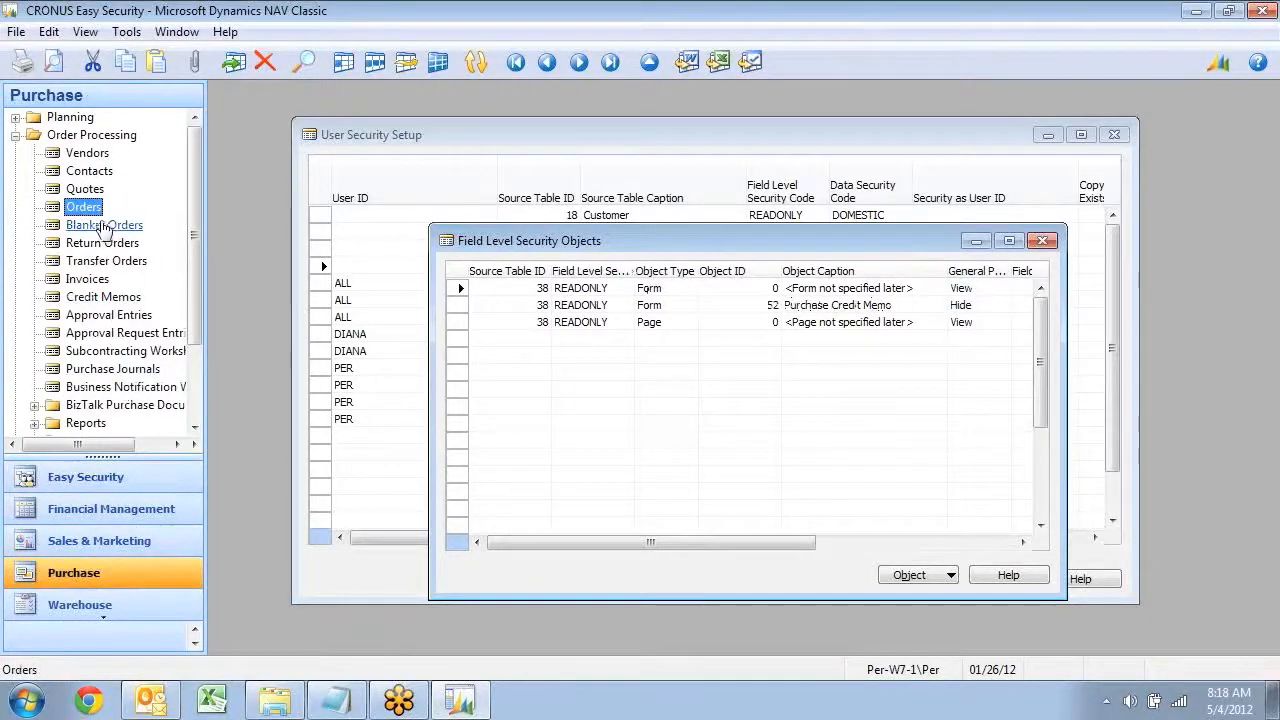
{"action": "left_click", "coordinate": [90, 298]}
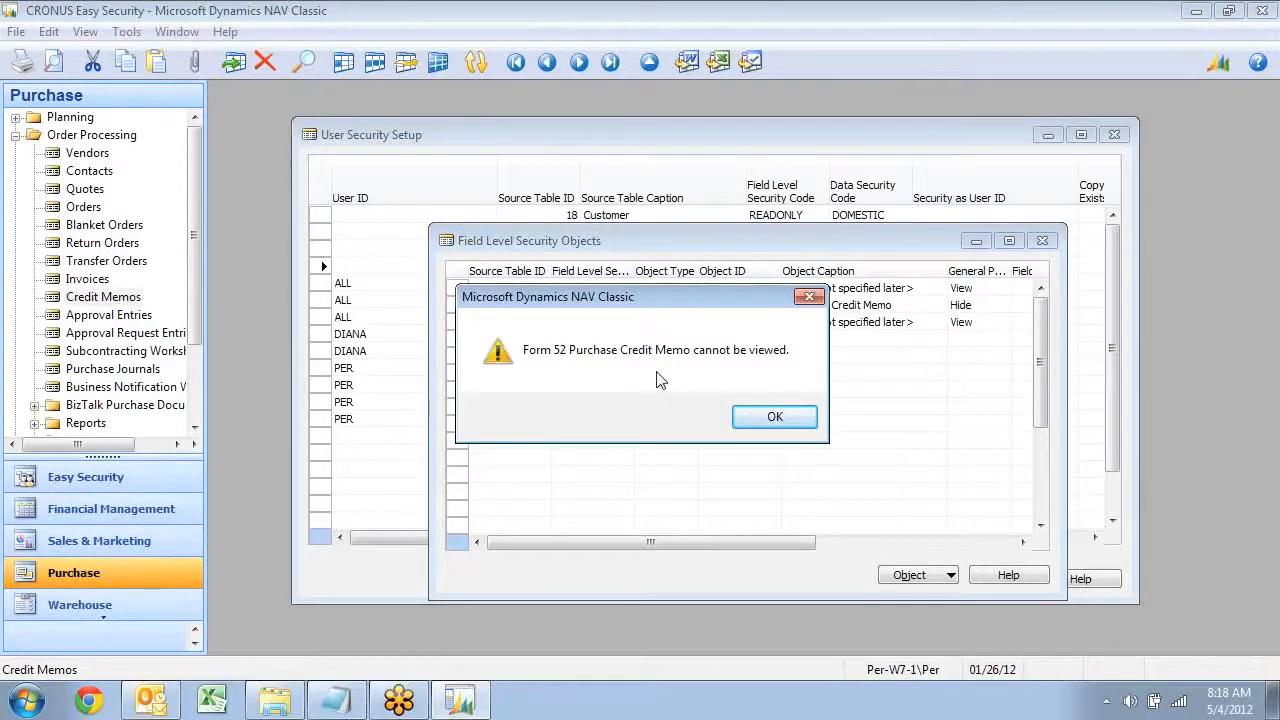
{"action": "key", "text": "Return"}
{"action": "left_click", "coordinate": [717, 242]}
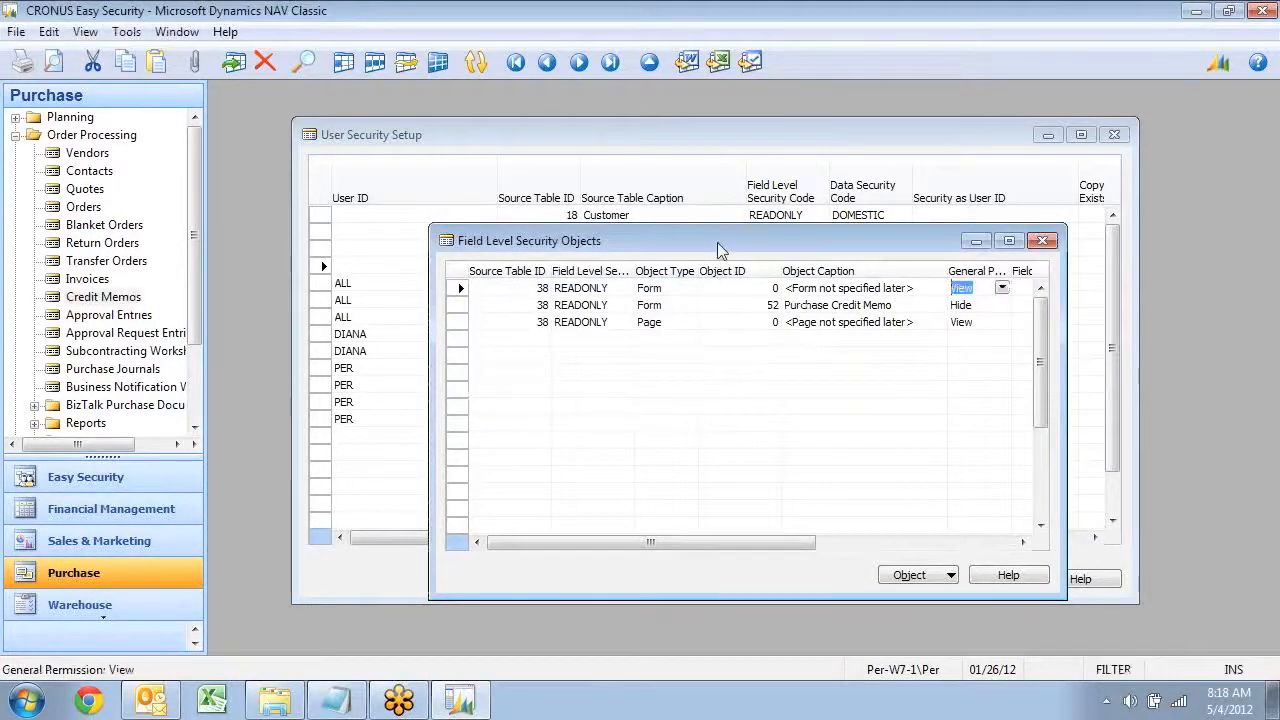
{"action": "key", "text": "Escape"}
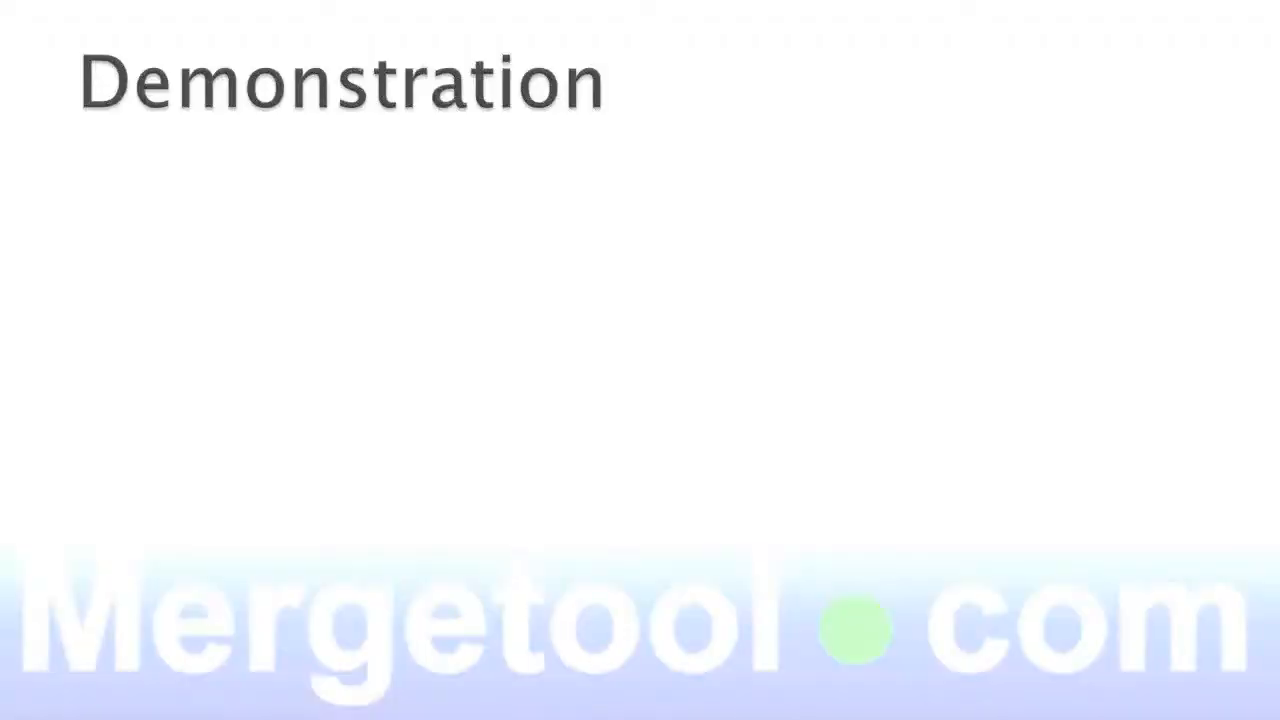